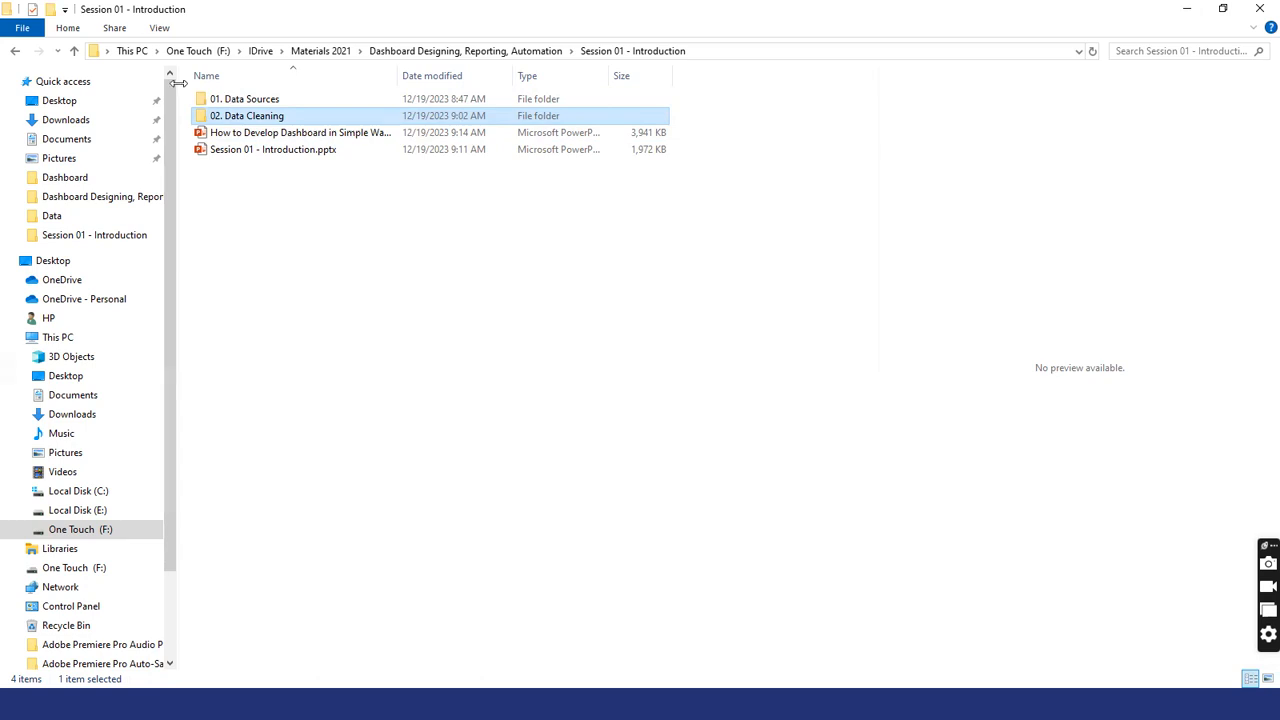
Open the 01. Data Sources folder, and start Excel with a new blank workbook.
left_click(334, 291)
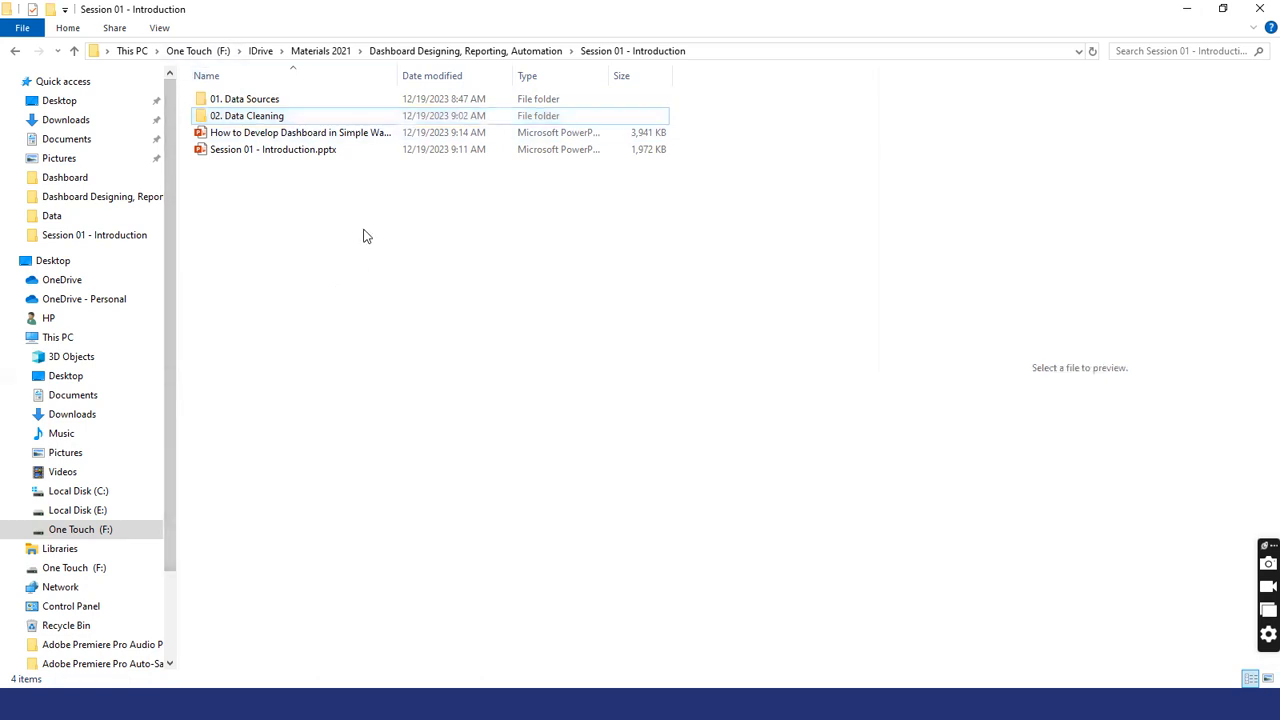
double_click(280, 101)
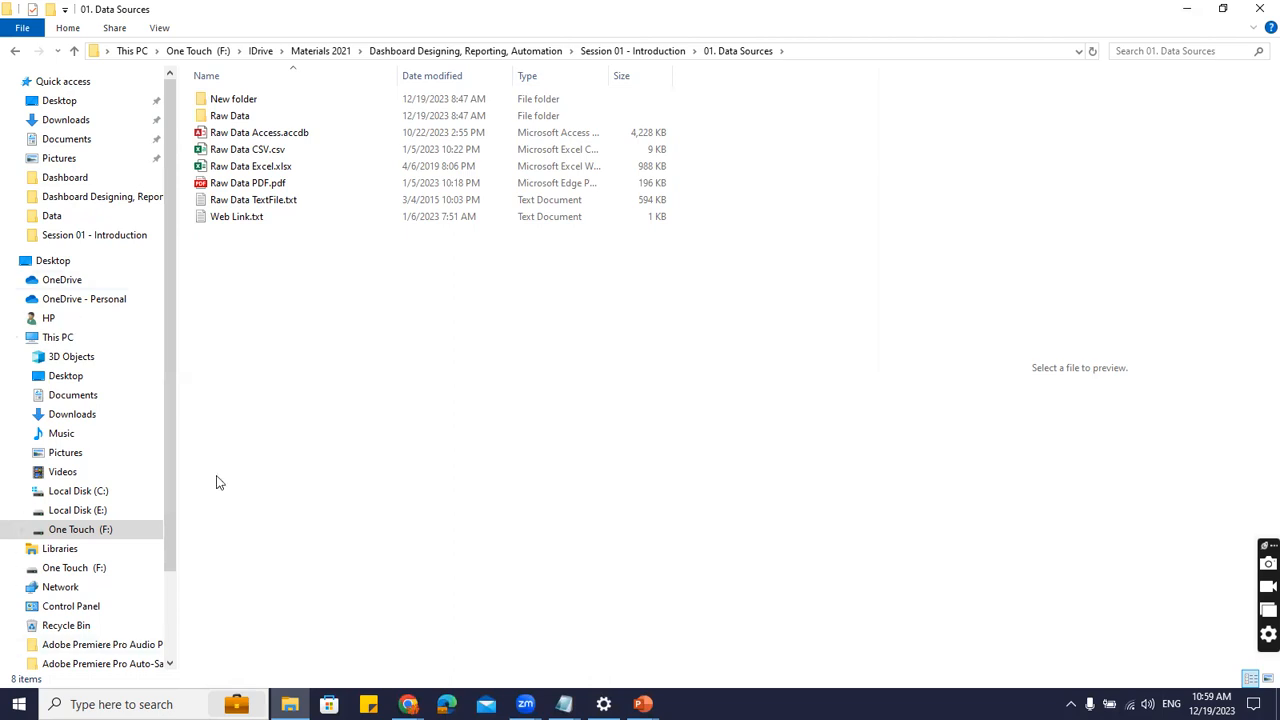
key("super+r")
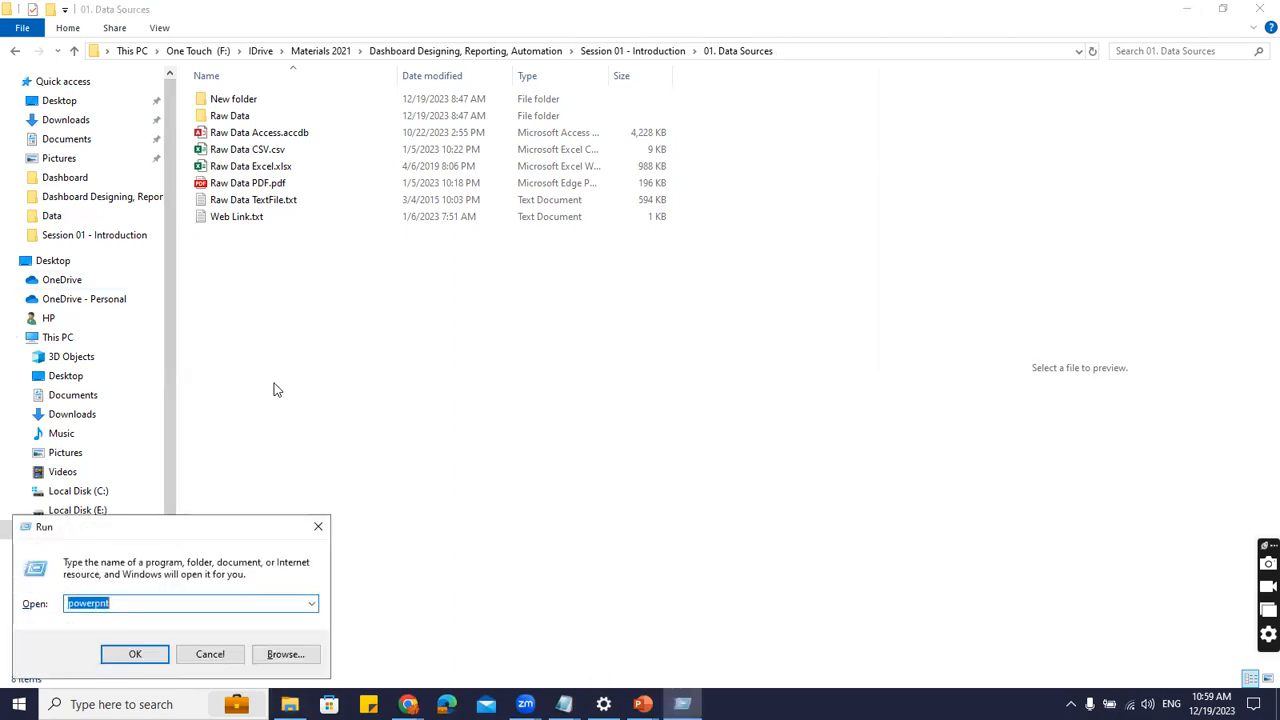
type("F:\\")
key("Return")
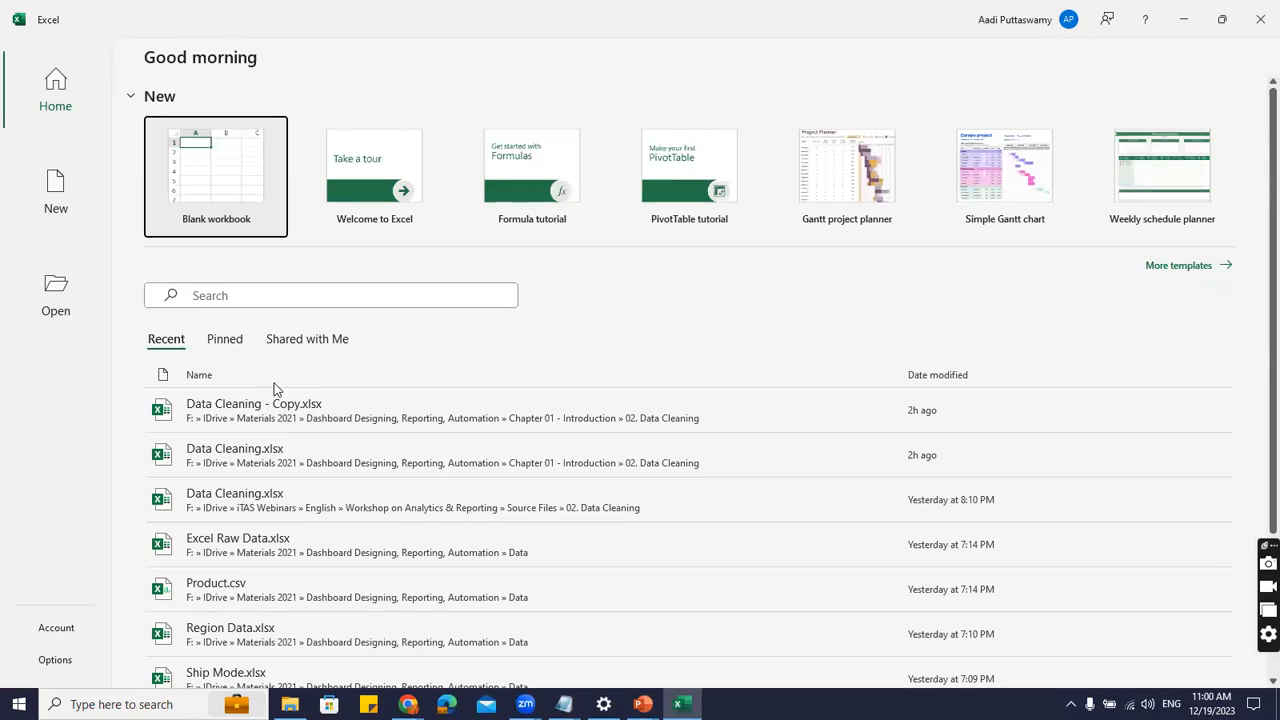
left_click(212, 198)
left_click(168, 231)
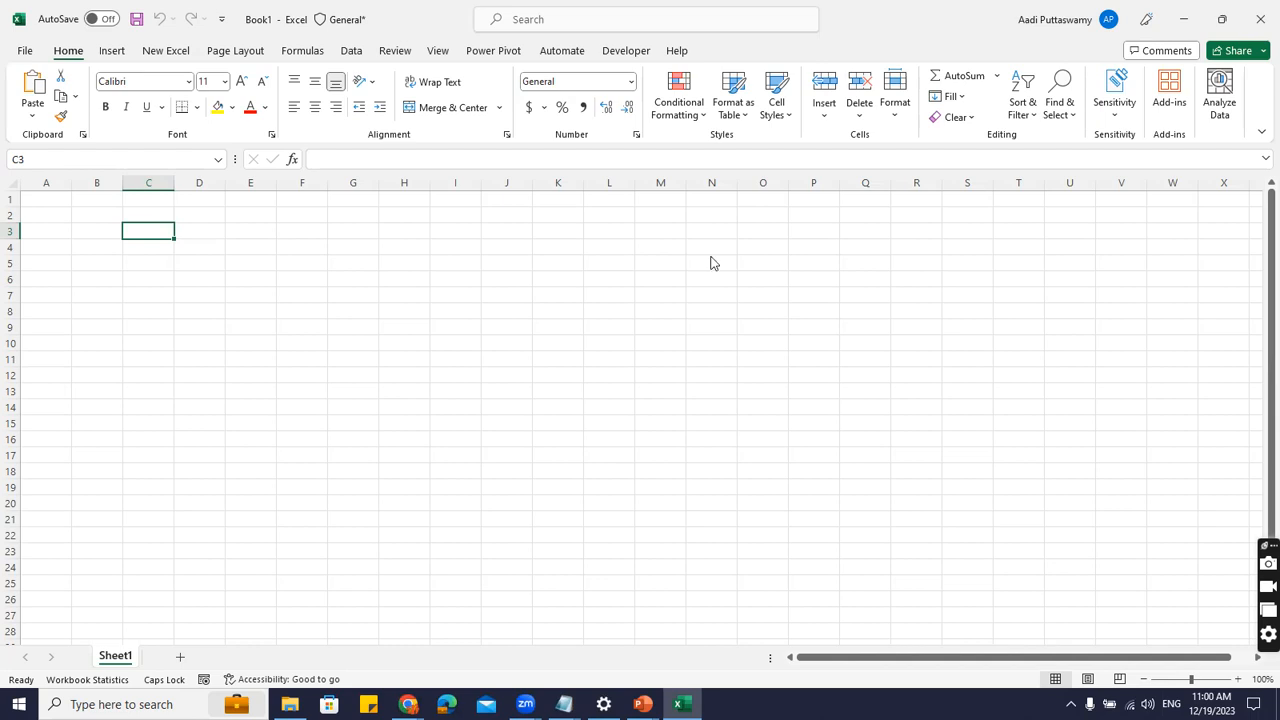
key("ctrl+n")
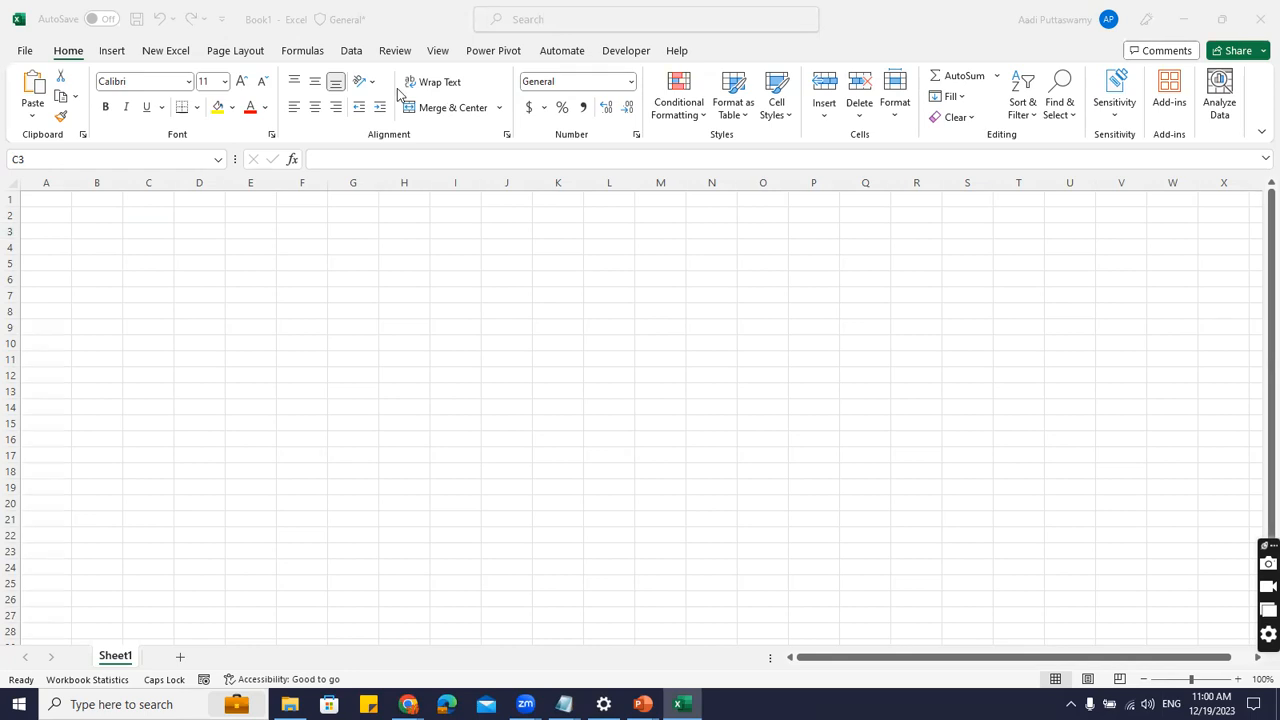
Start a data import from an Excel workbook and move the file selection dialog higher up.
left_click(356, 54)
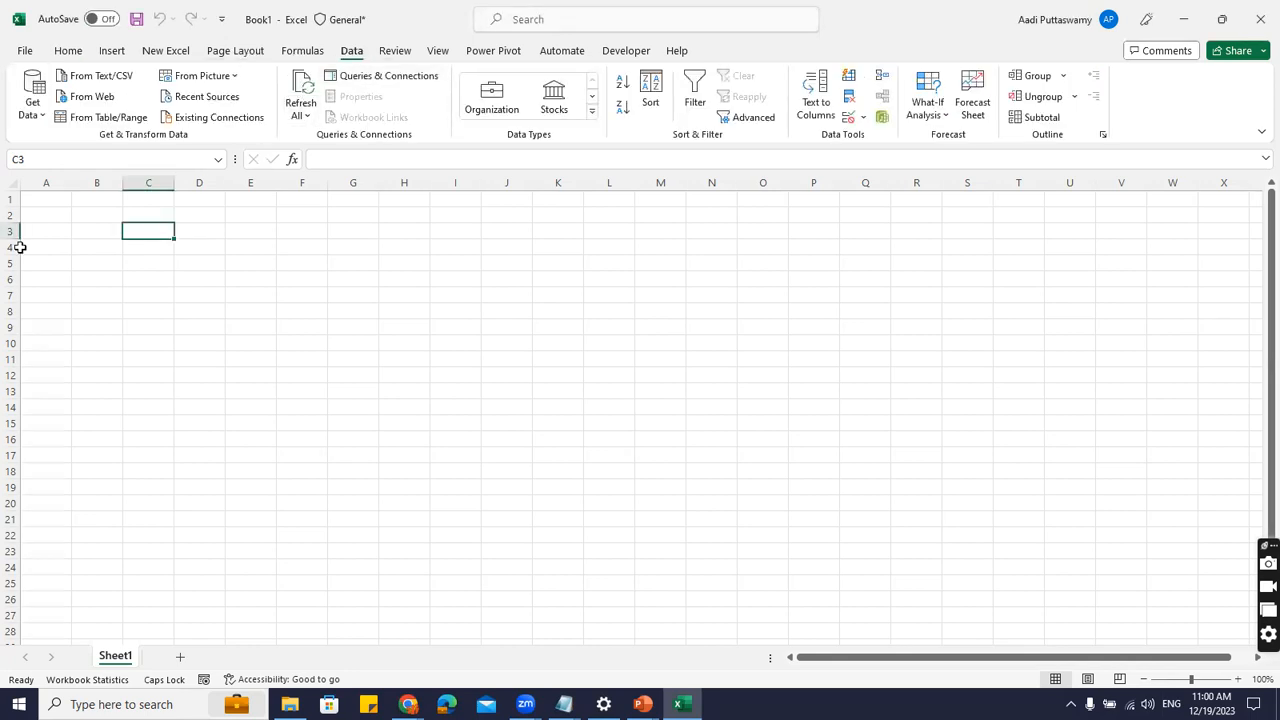
left_click(38, 116)
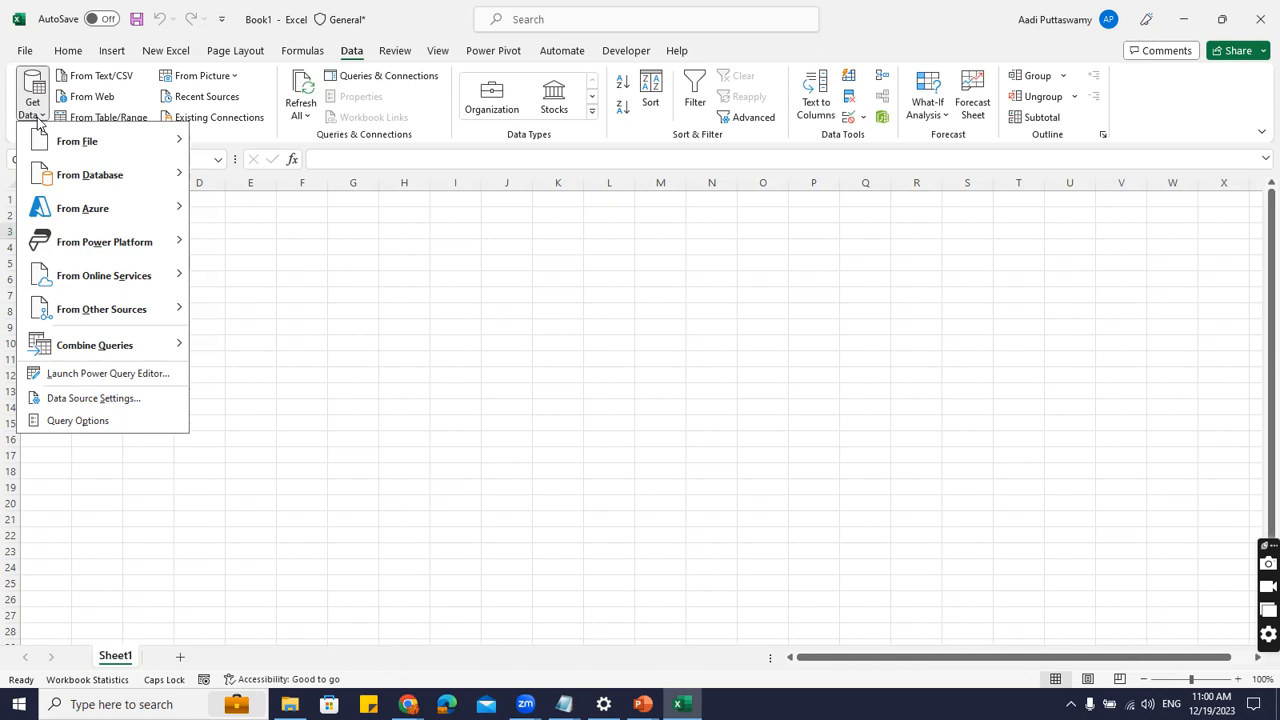
mouse_move(72, 141)
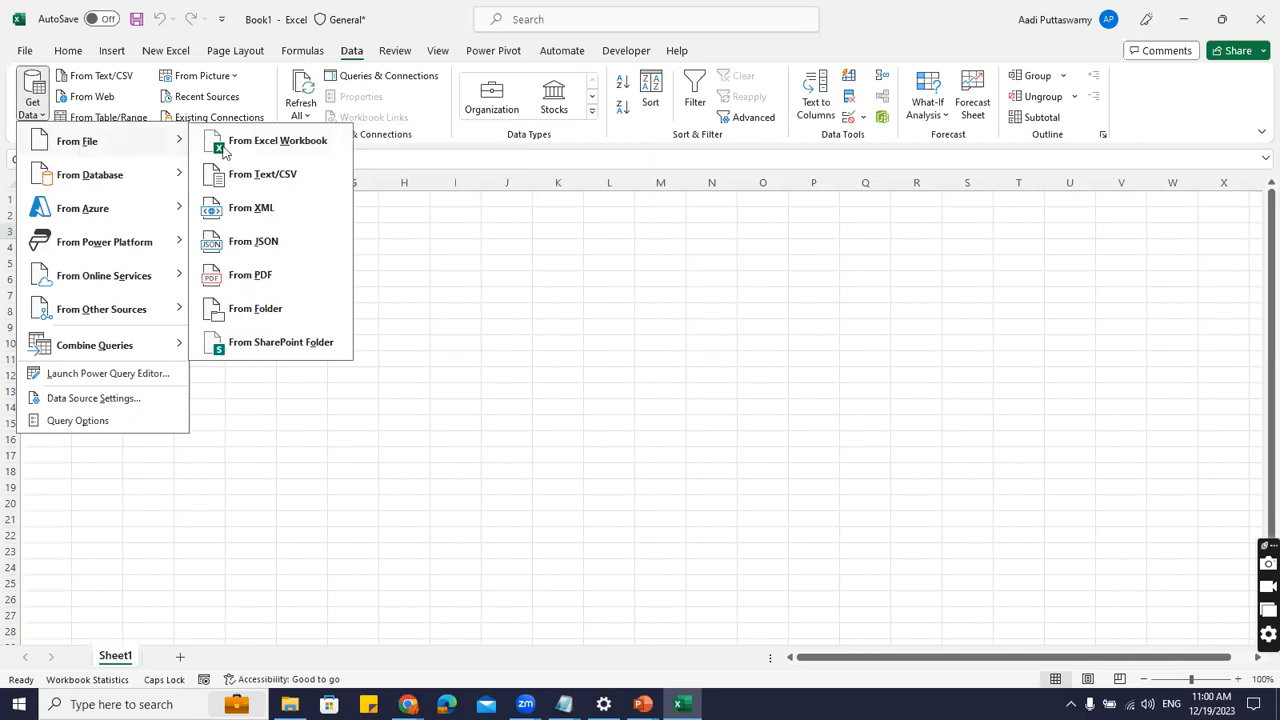
left_click(240, 142)
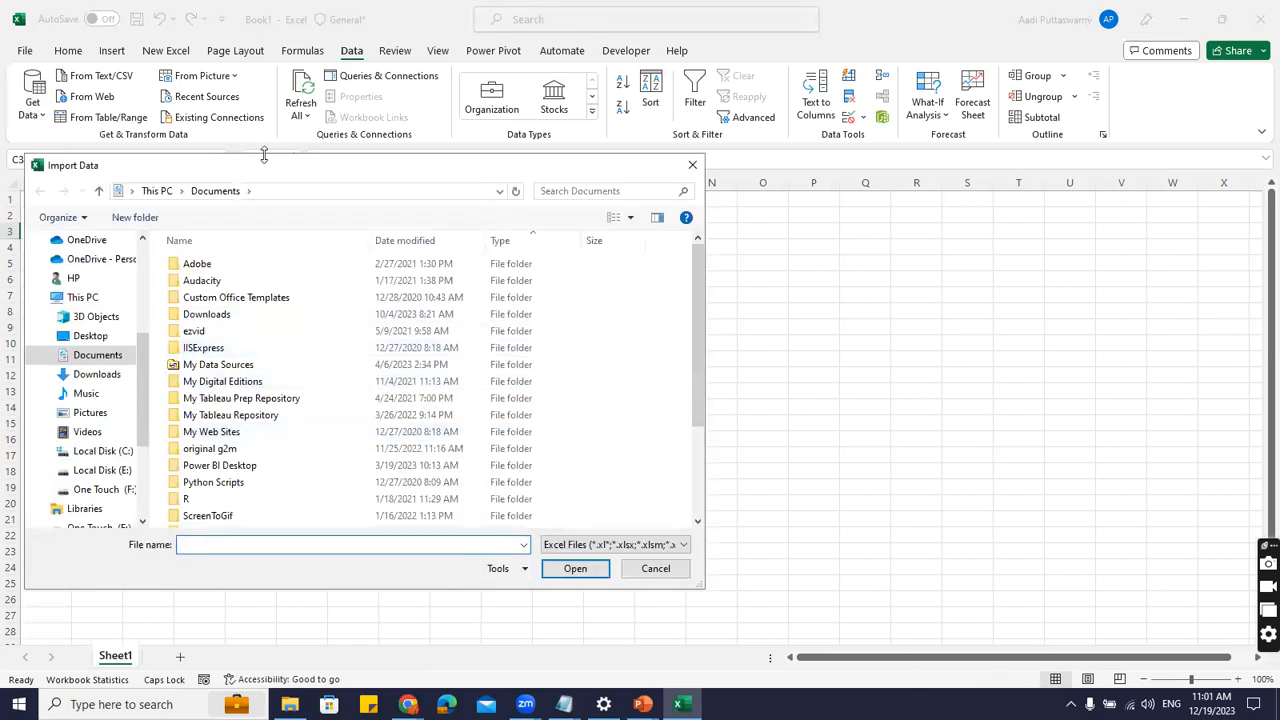
left_click_drag(264, 155, 262, 117)
Use the path copied from File Explorer to reach 01. Data Sources and import Raw Data Excel.xlsx.
left_click(290, 704)
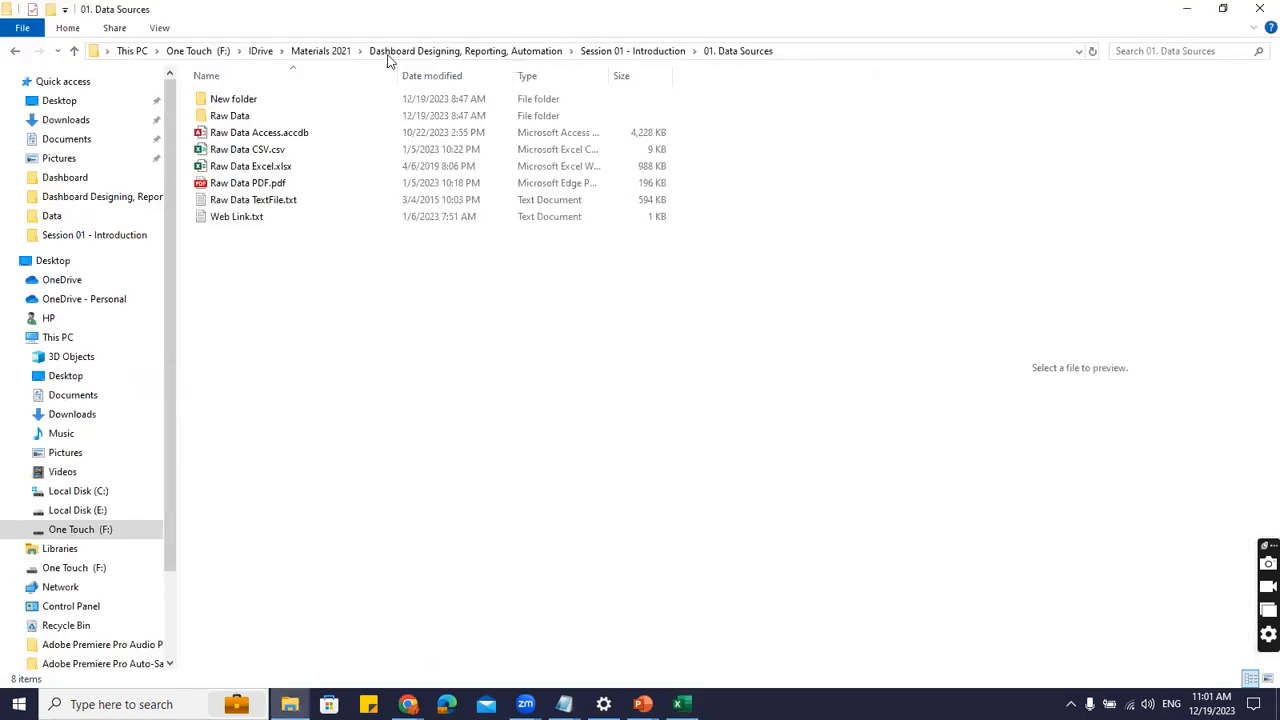
left_click(837, 56)
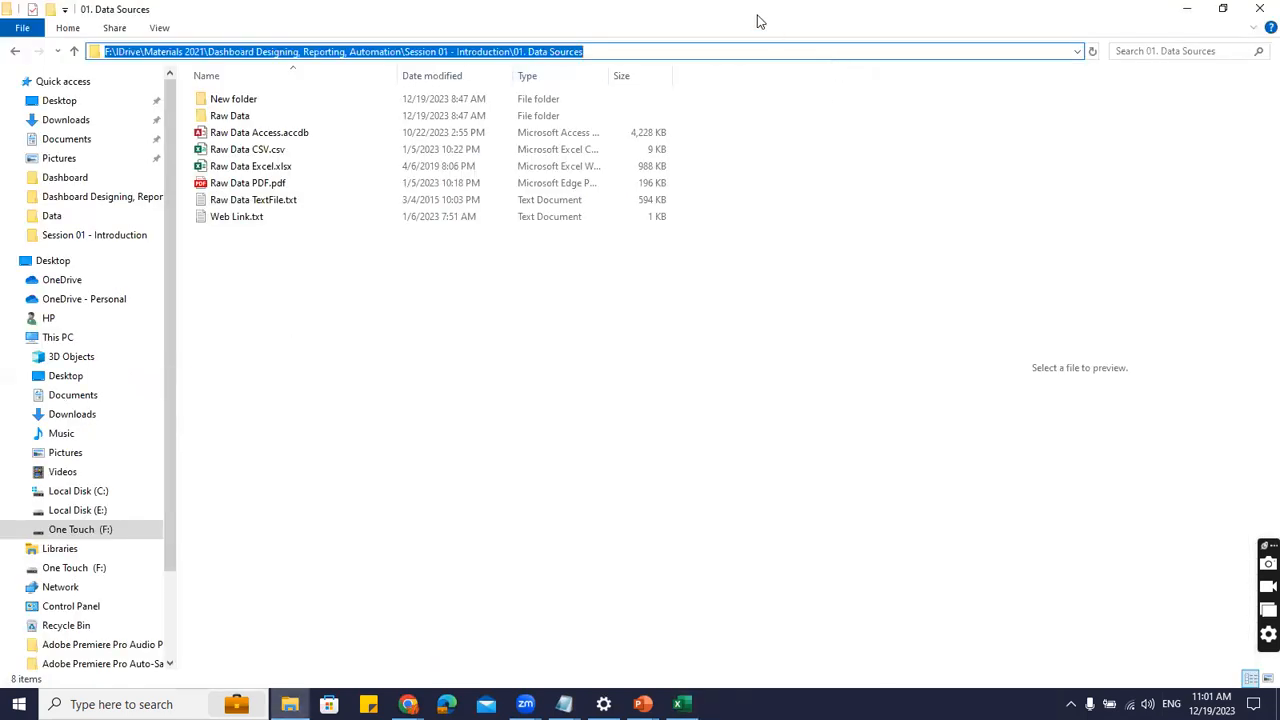
key("alt+Tab")
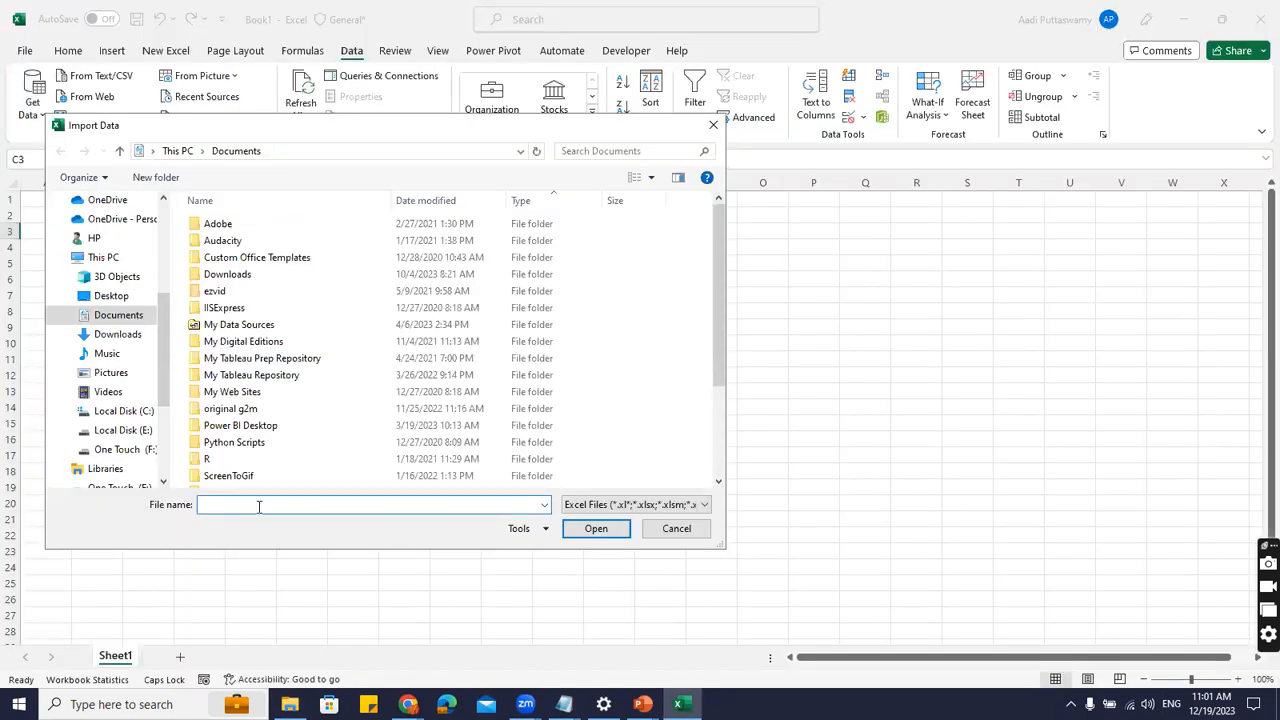
key("ctrl+v")
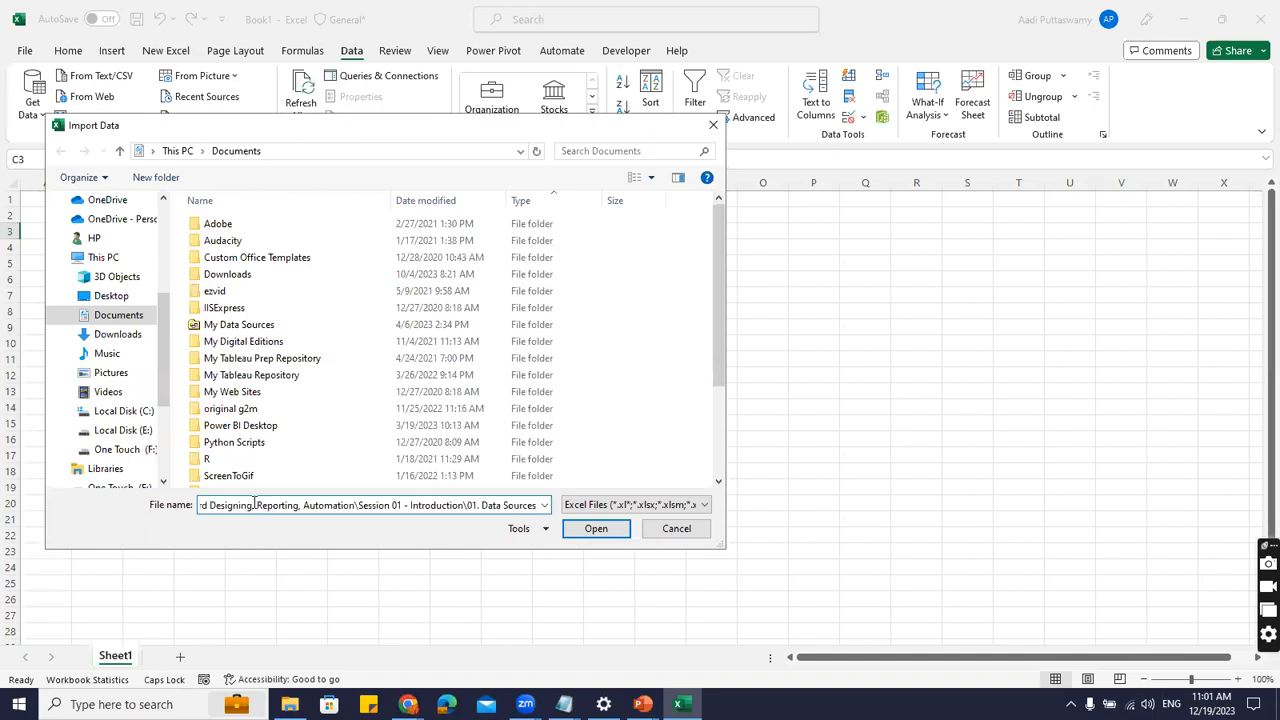
left_click(596, 528)
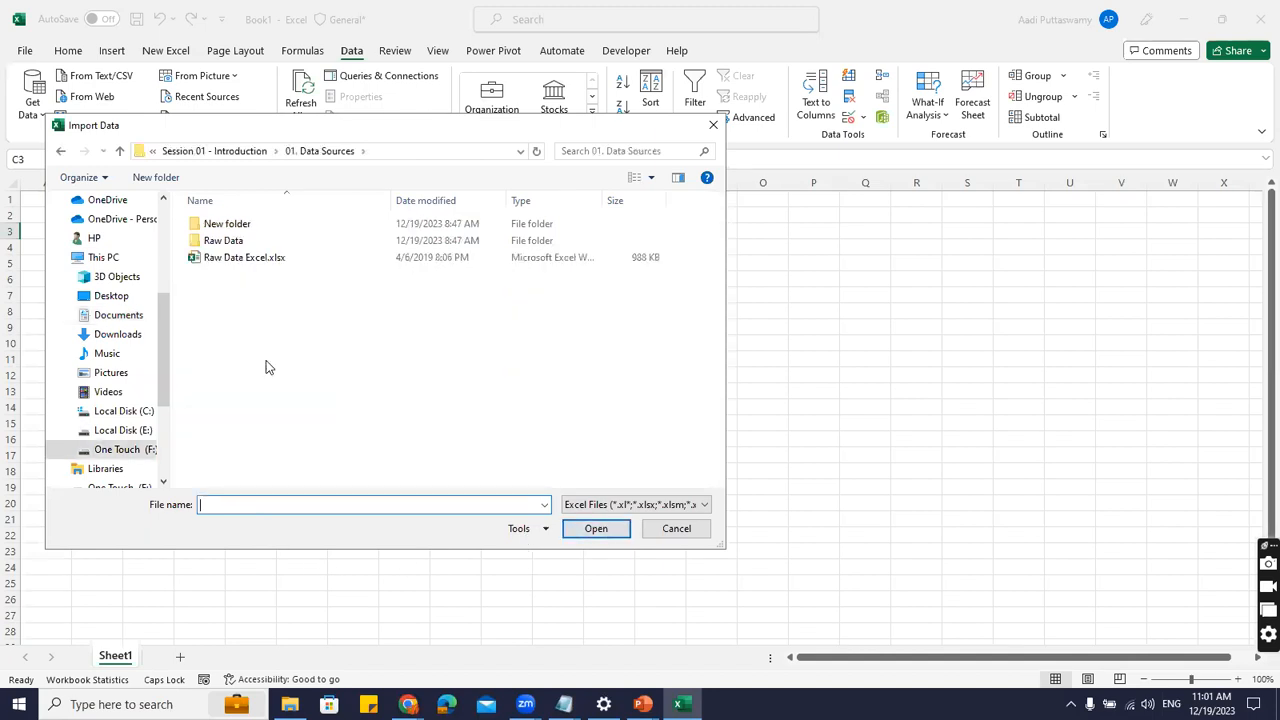
left_click(228, 258)
left_click(594, 528)
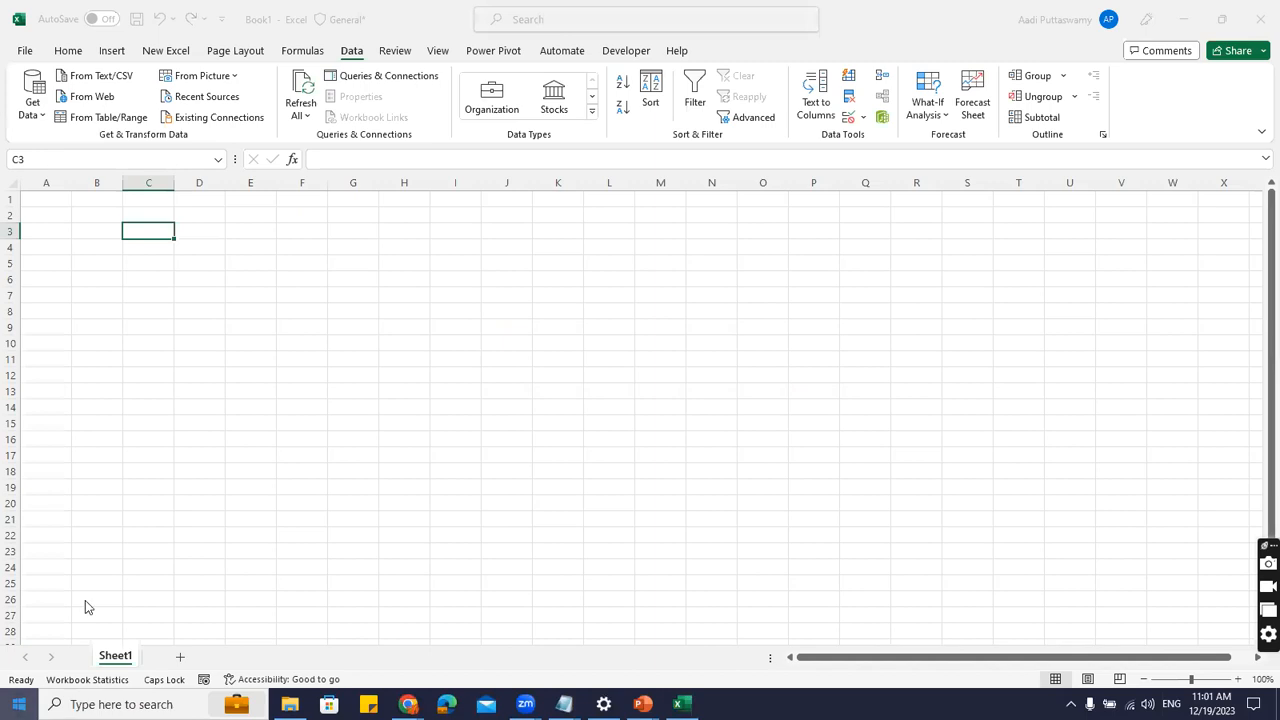
Launch Power BI Desktop while the workbook's table list loads.
key("super")
scroll(187, 514, "down", 10)
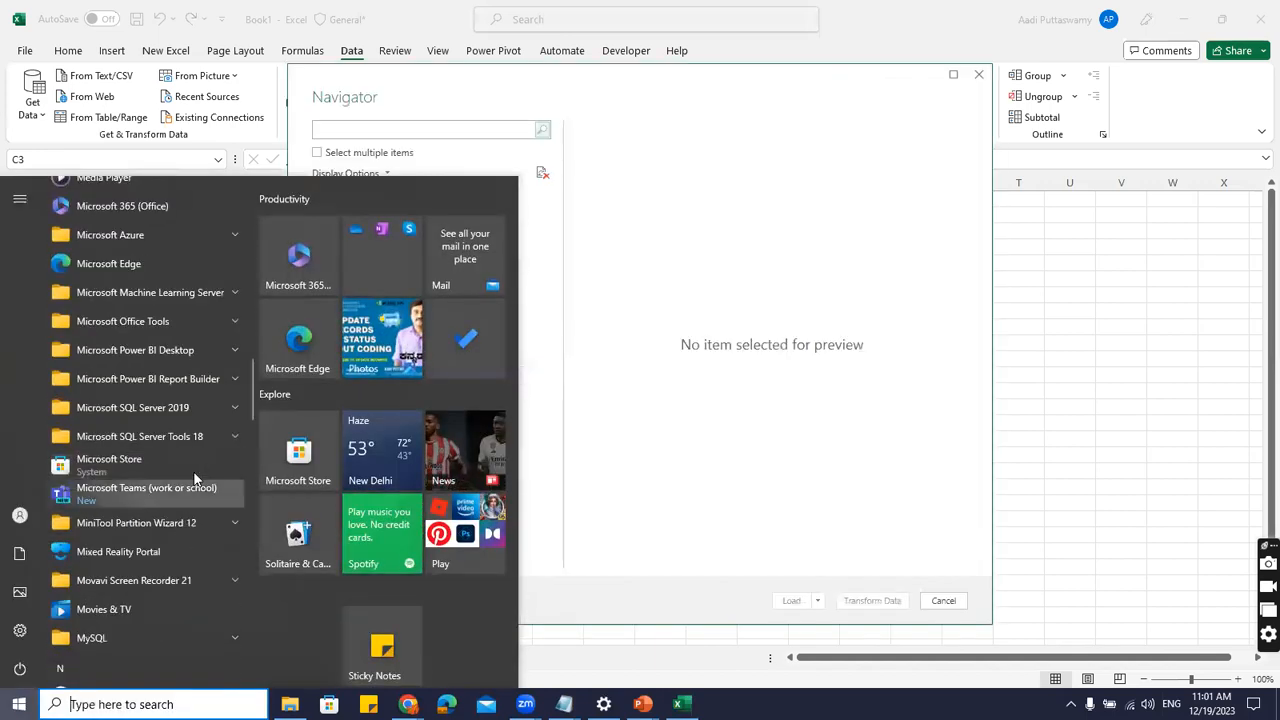
left_click(135, 350)
left_click(139, 377)
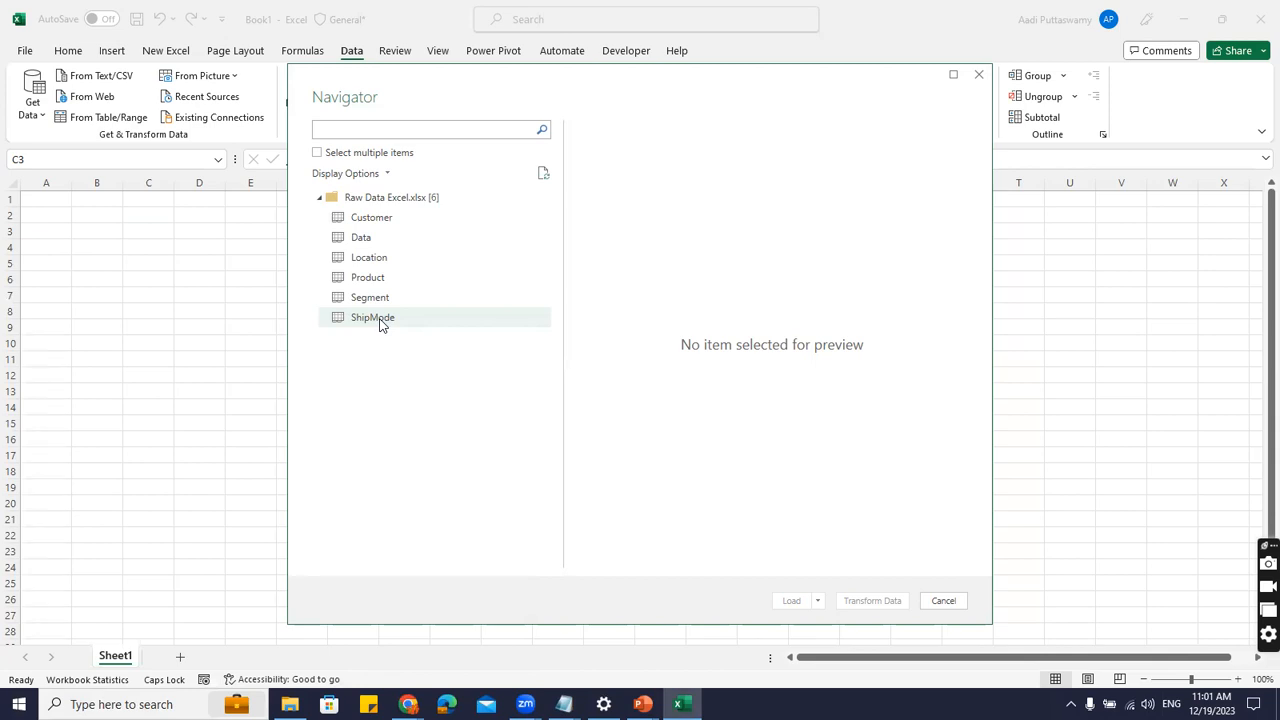
Preview the Customer, Data, Location, Product and Segment tables of the source workbook.
left_click(385, 220)
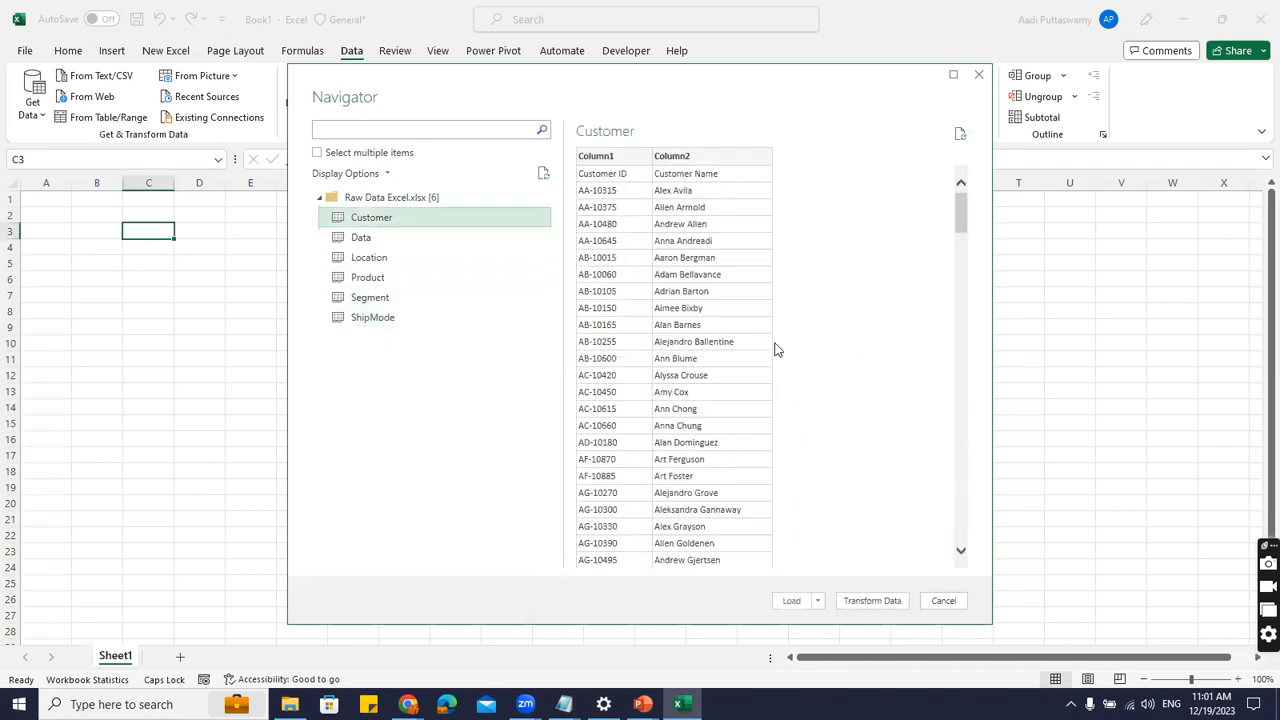
left_click(402, 243)
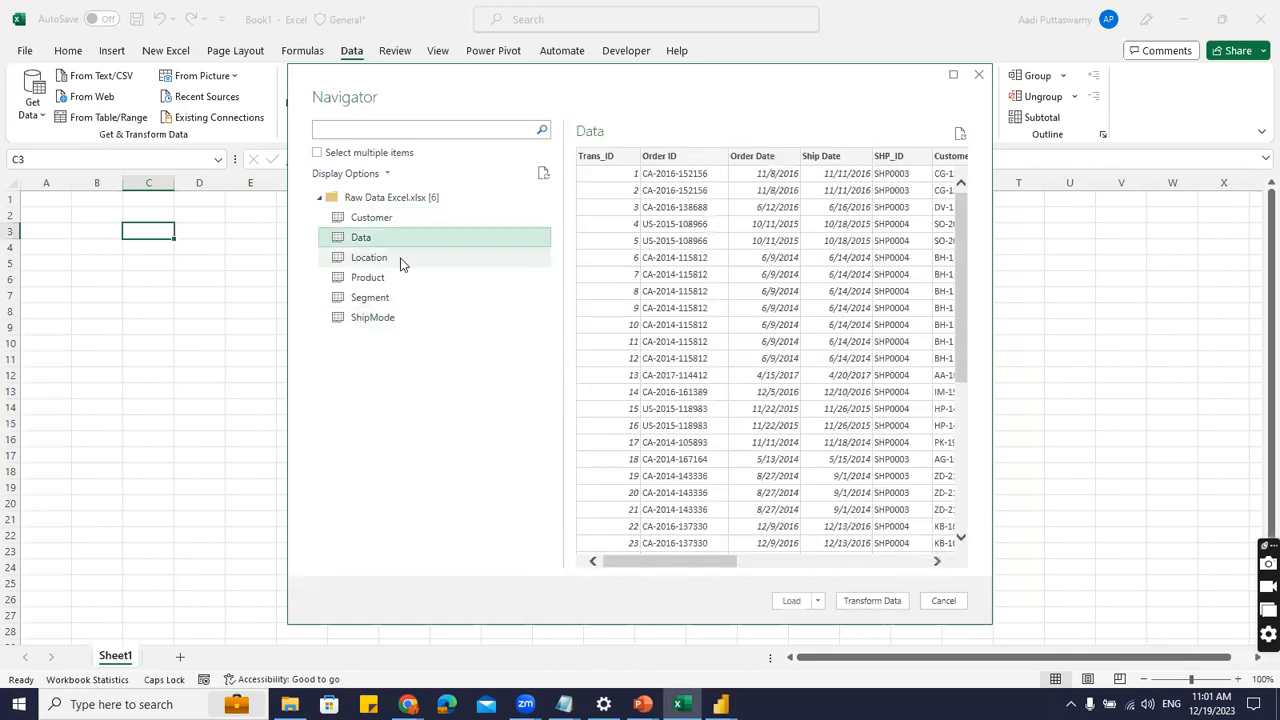
left_click(402, 261)
left_click(399, 281)
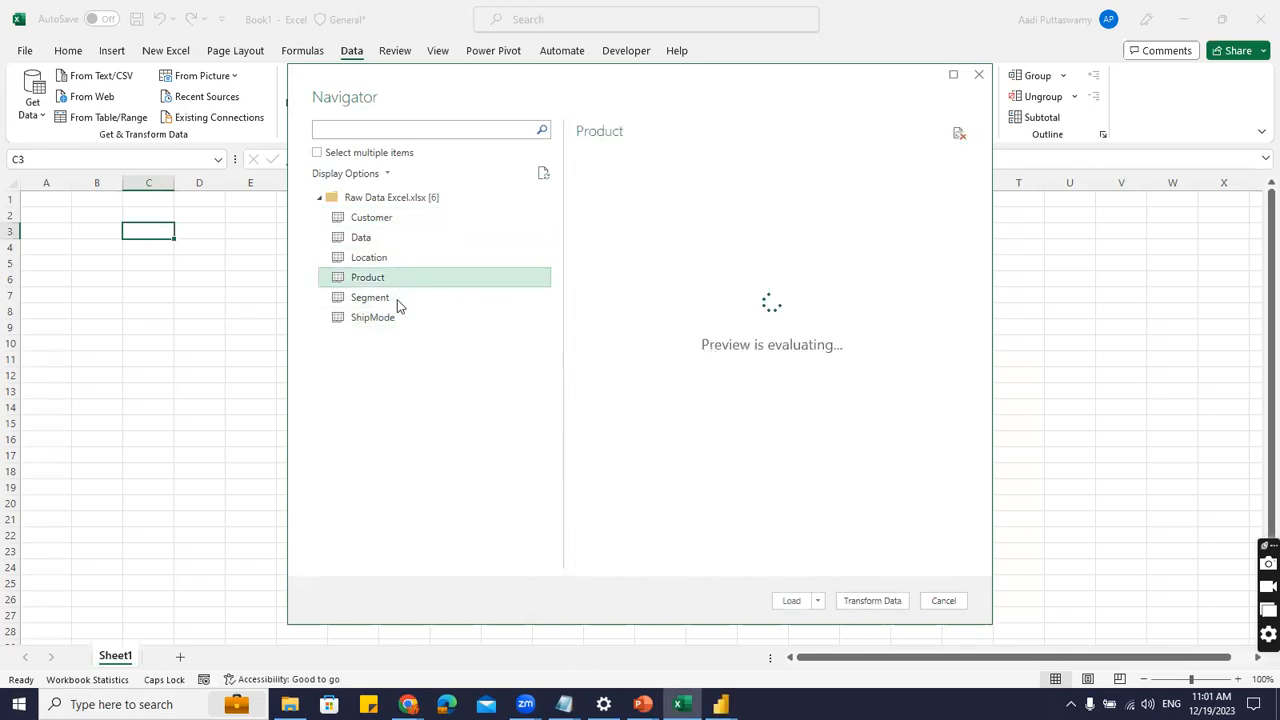
left_click(397, 298)
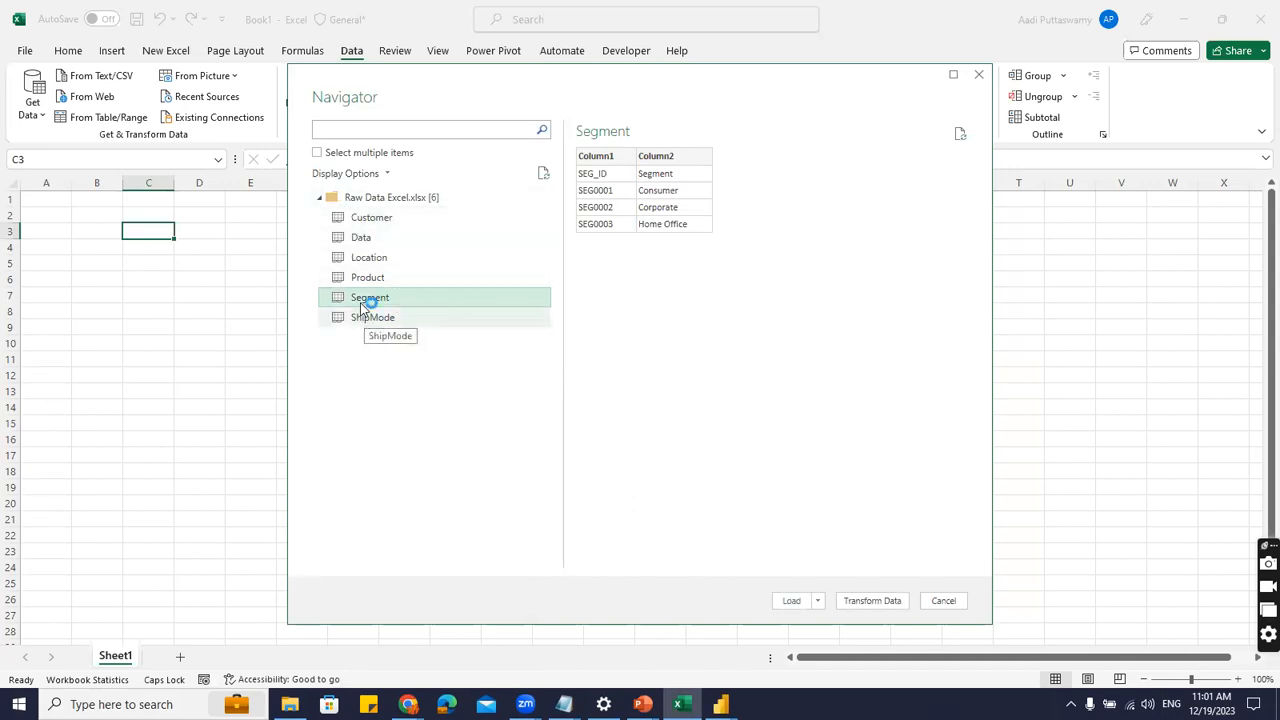
left_click(318, 153)
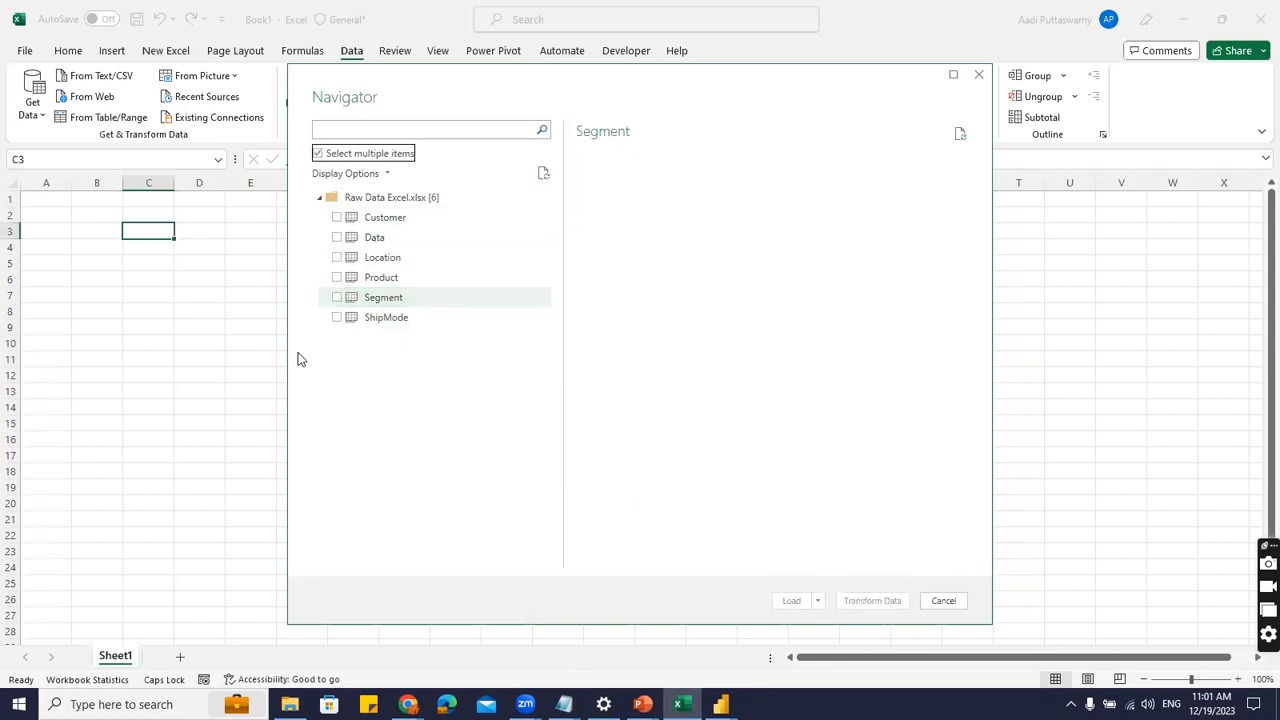
left_click(318, 153)
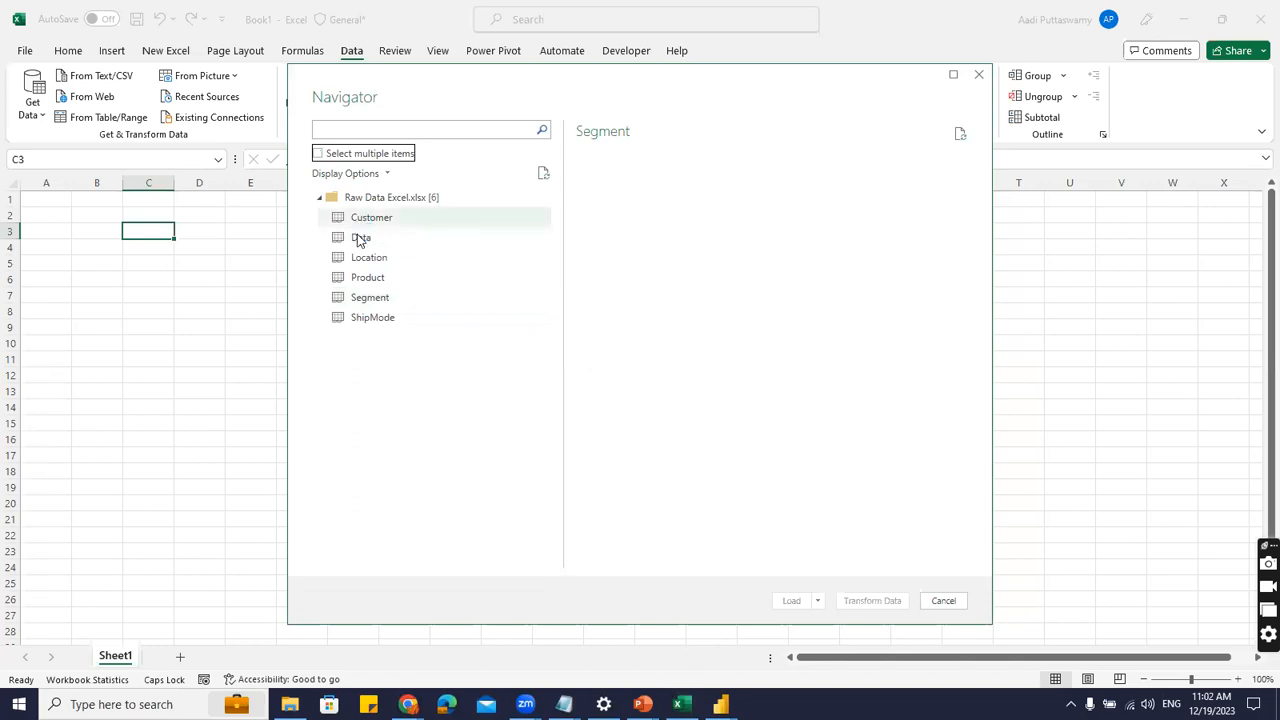
left_click(358, 223)
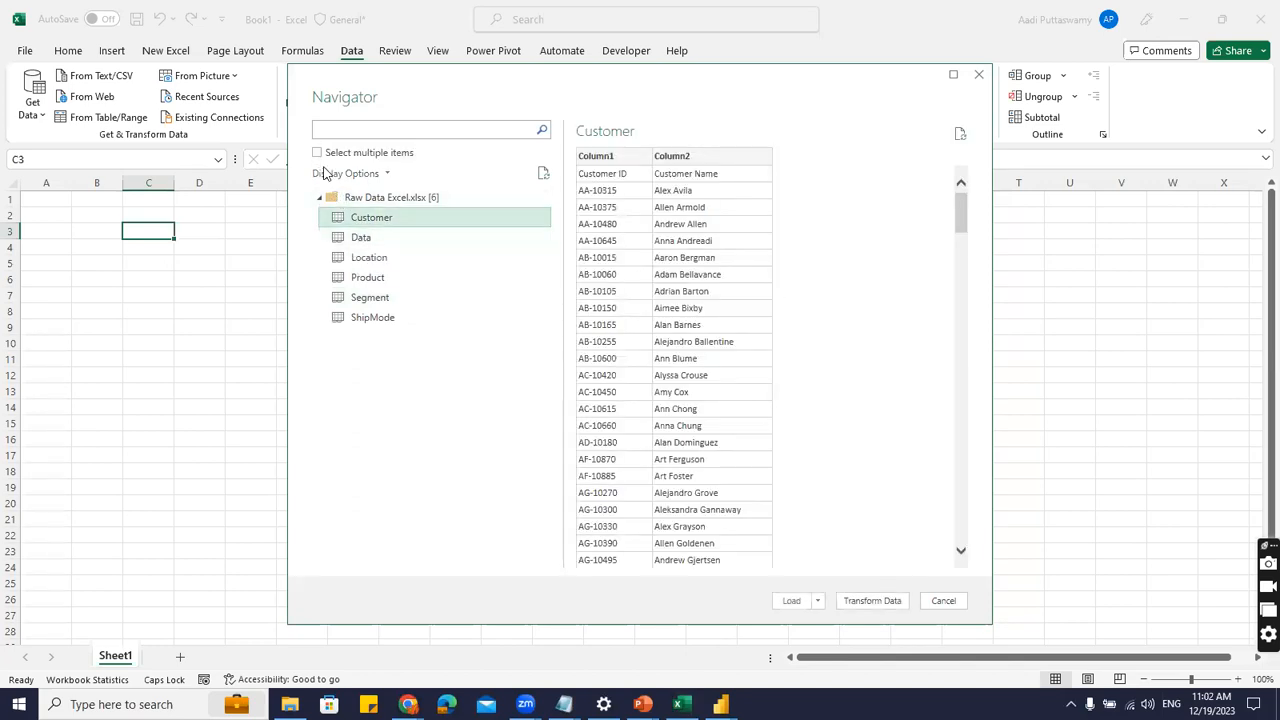
Enable selecting multiple items and choose the Customer, Data, Location, Segment and ShipMode tables.
left_click(318, 153)
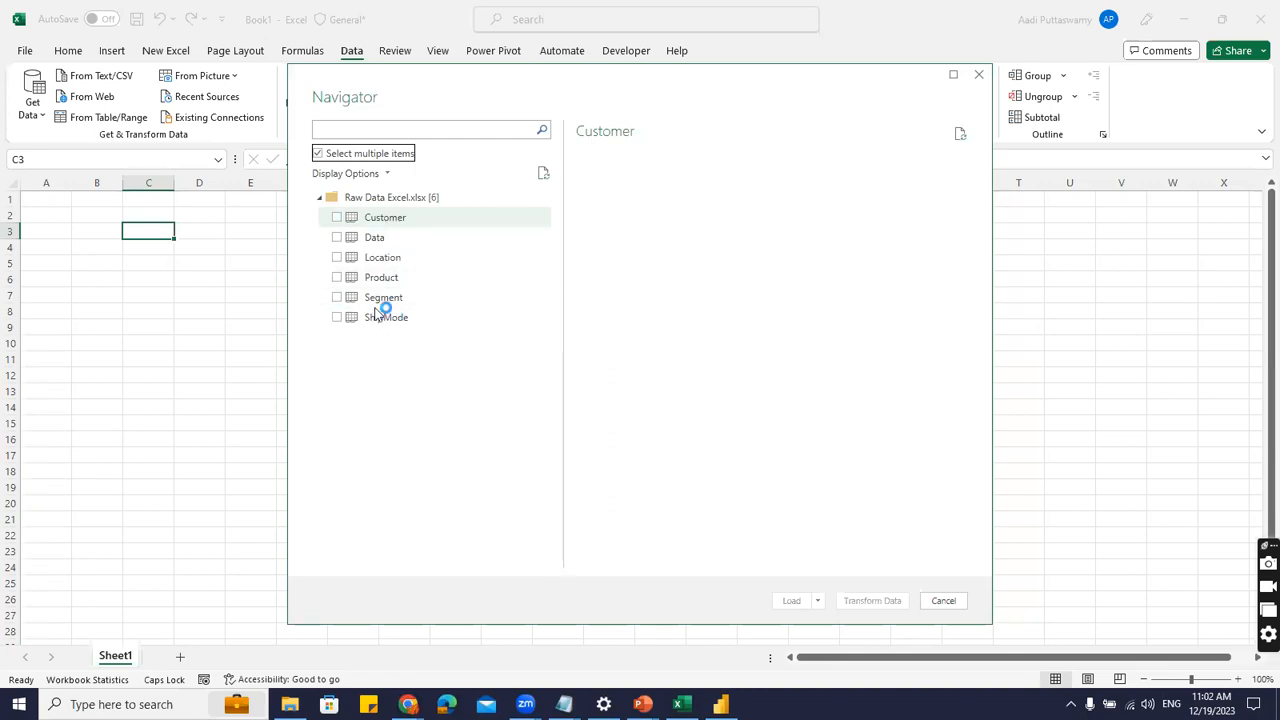
left_click(337, 237)
left_click(338, 256)
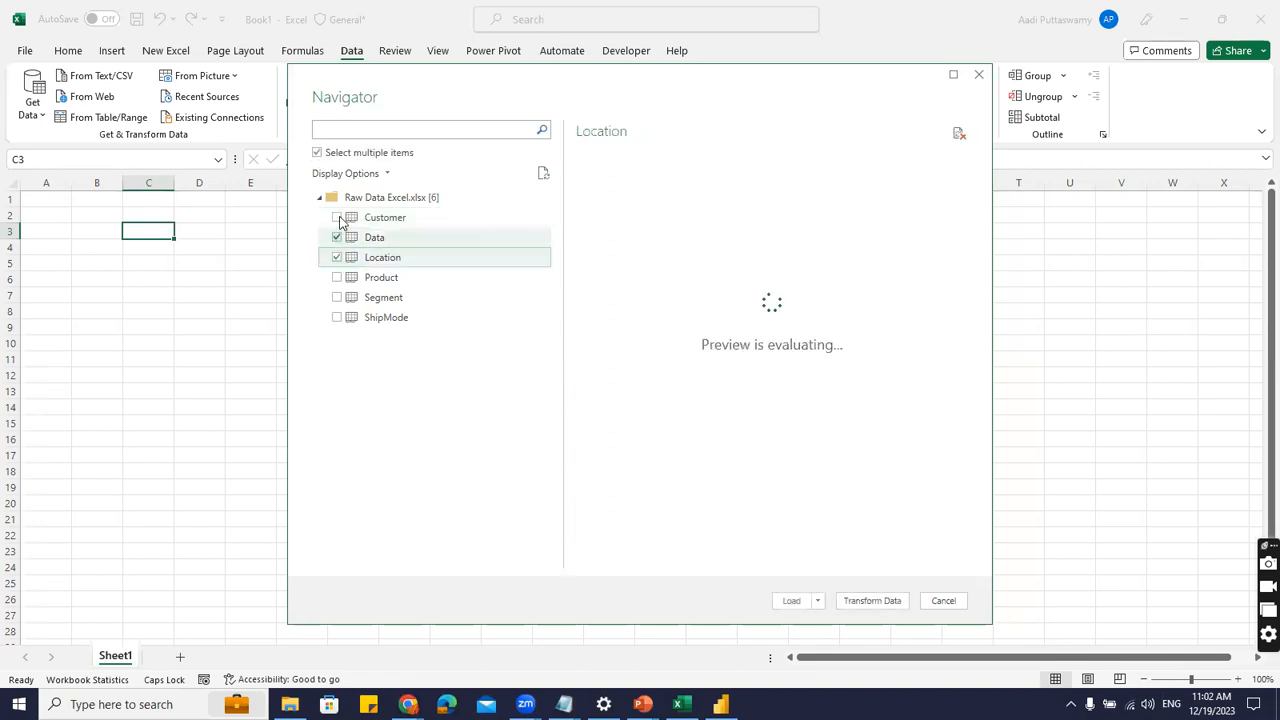
left_click(337, 217)
left_click(337, 298)
left_click(337, 317)
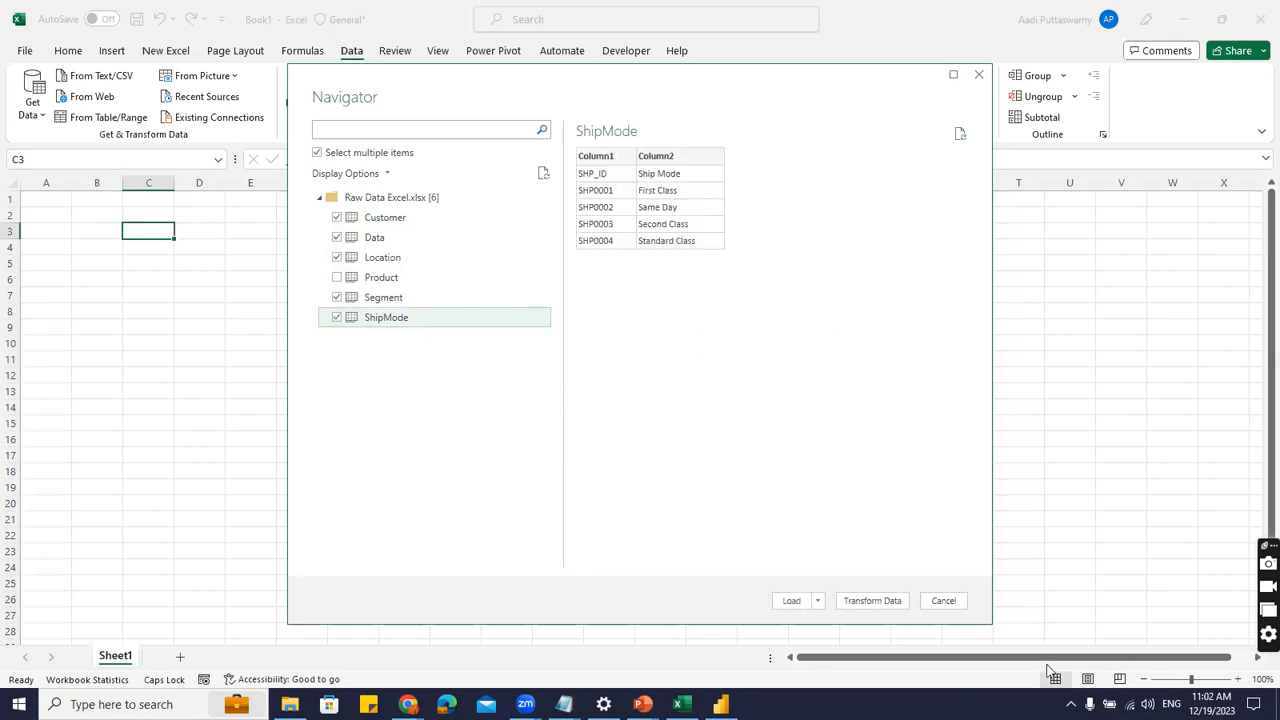
Load the selected items as tables on new worksheets with the data added to the Data Model.
left_click(818, 601)
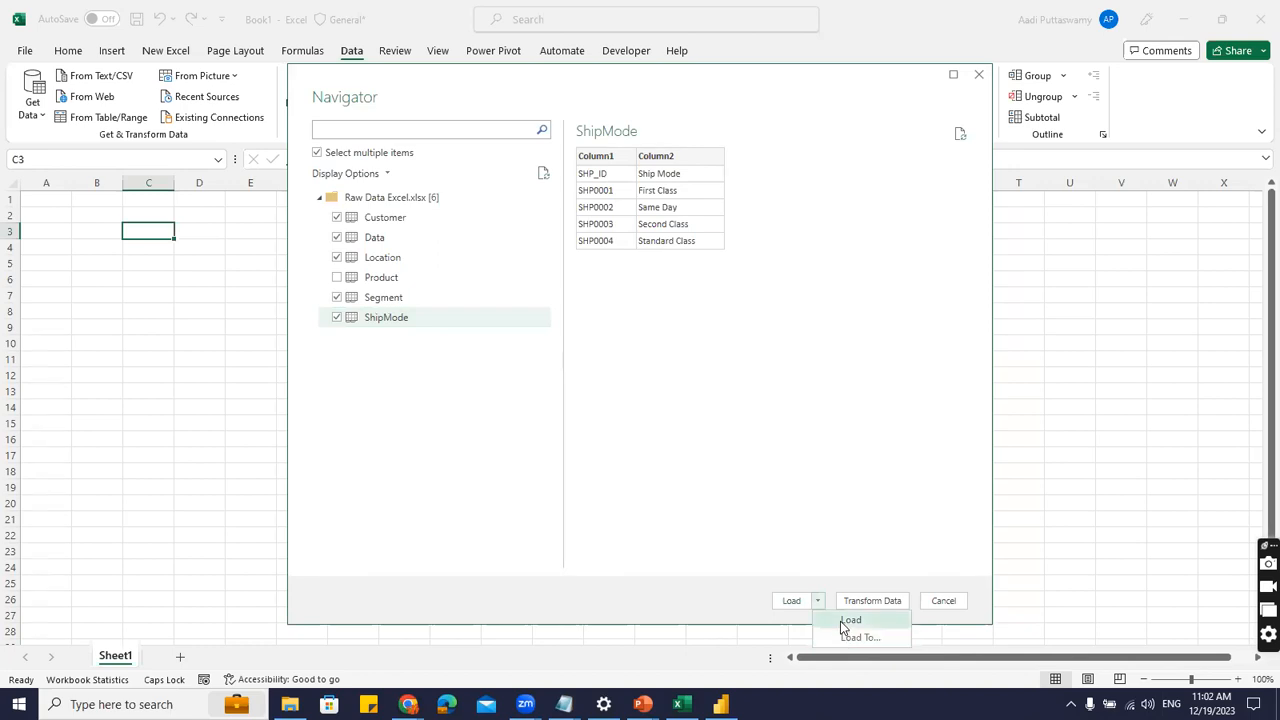
left_click(843, 636)
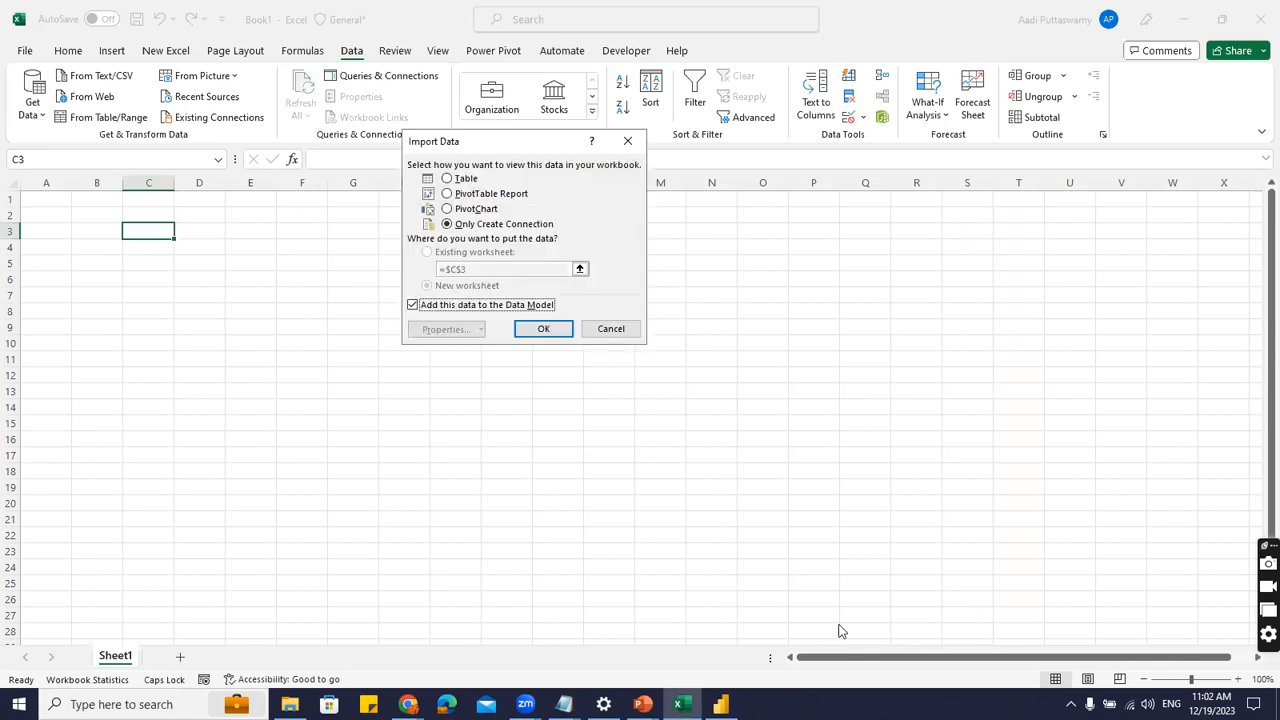
left_click_drag(482, 144, 611, 171)
left_click(603, 204)
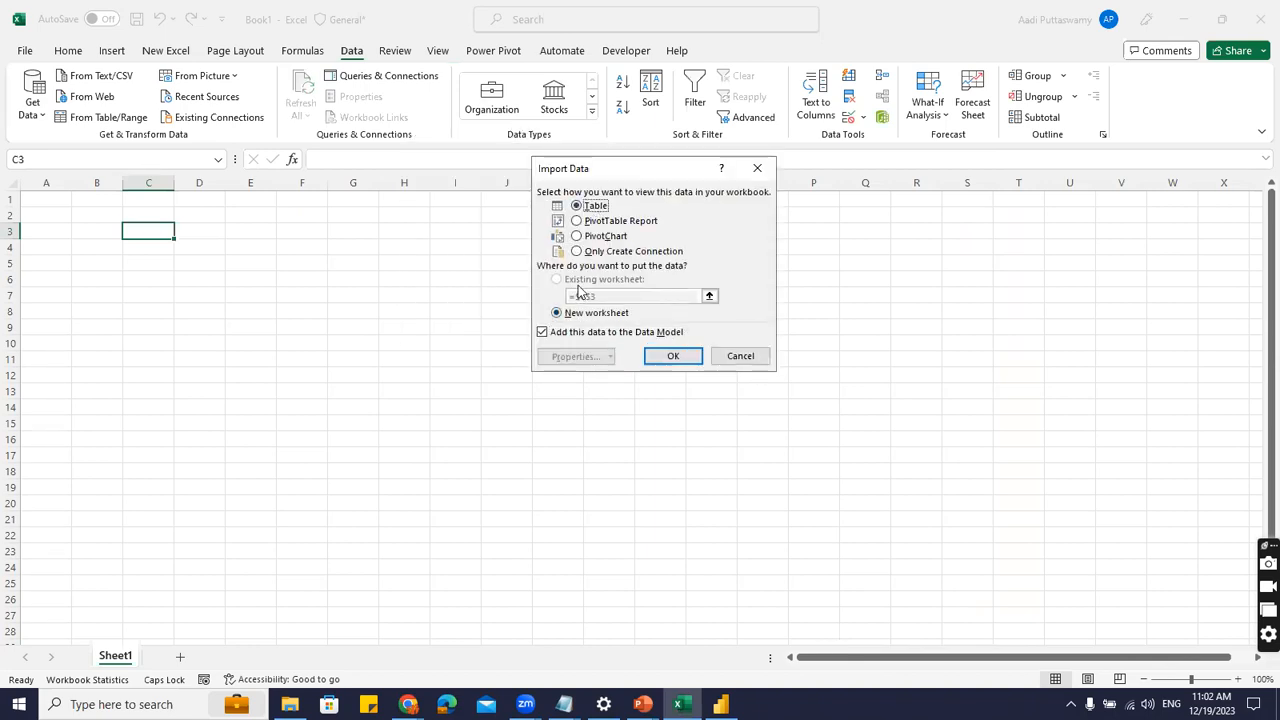
left_click(606, 222)
left_click(610, 236)
left_click(611, 253)
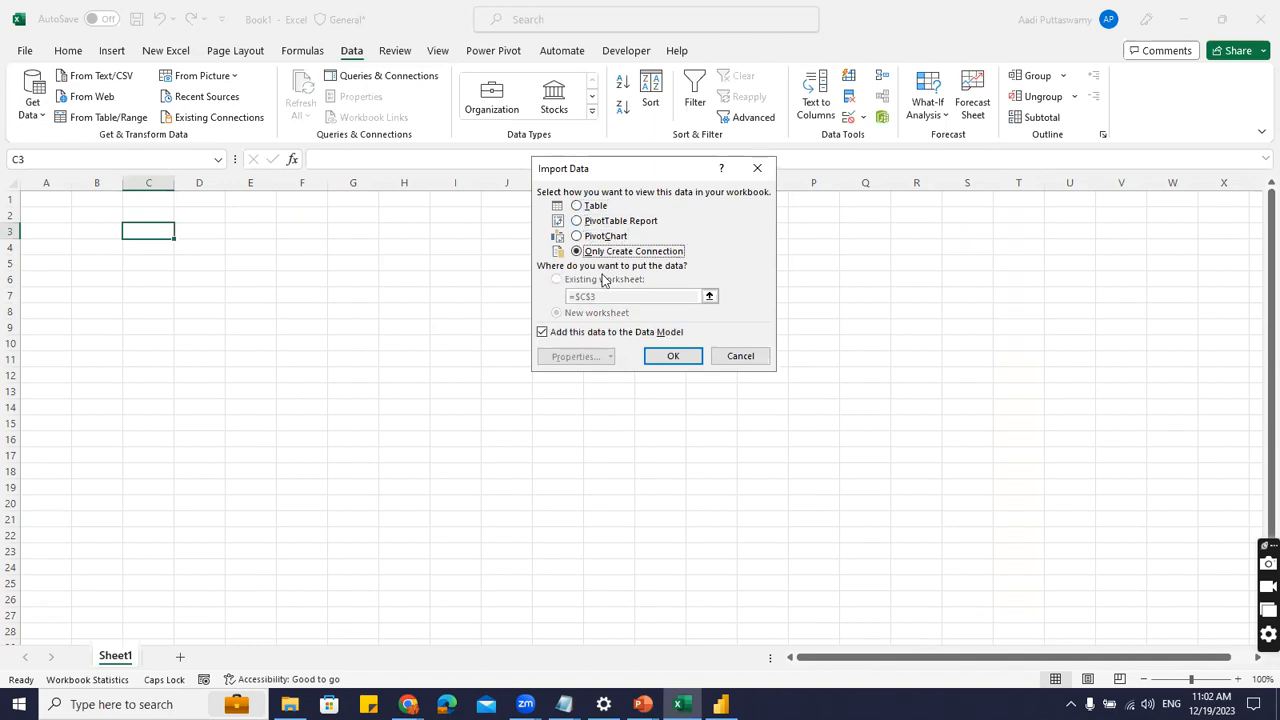
left_click(597, 206)
left_click(674, 358)
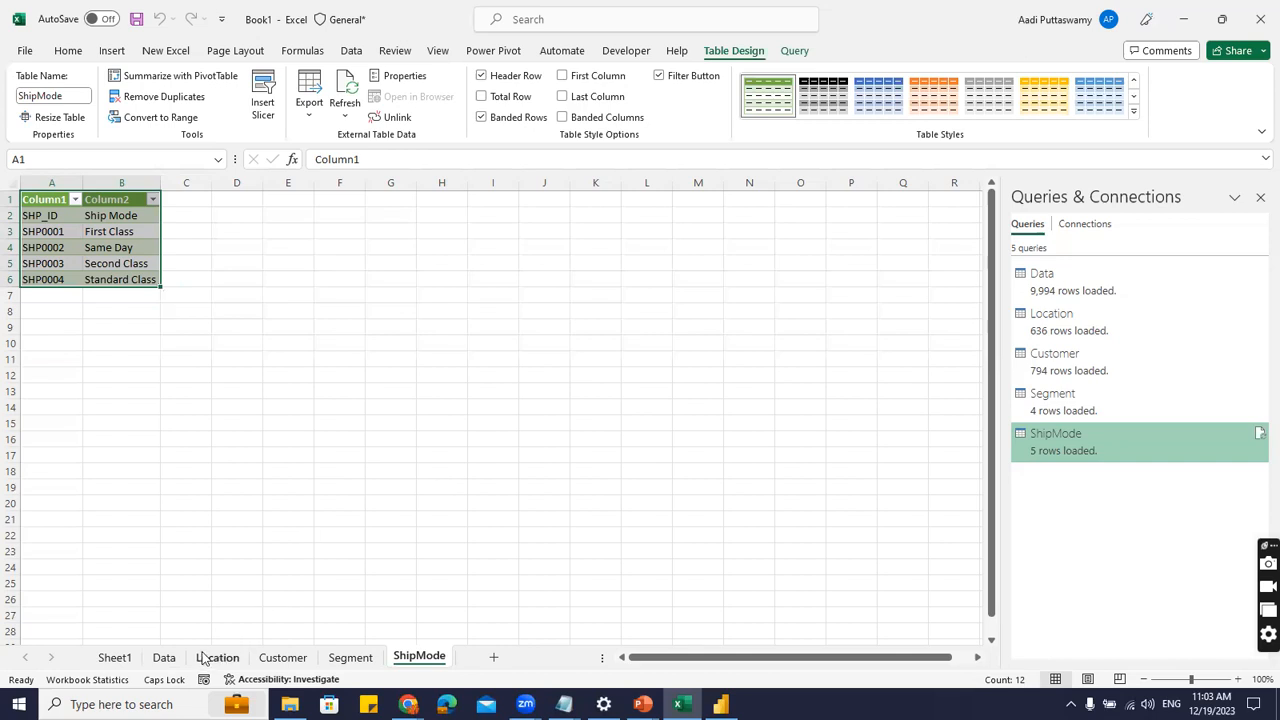
Look through the imported worksheets from Data to ShipMode.
left_click(164, 658)
key("ctrl+Page_Down")
key("ctrl+Page_Down")
key("ctrl+Page_Down")
key("ctrl+Page_Down")
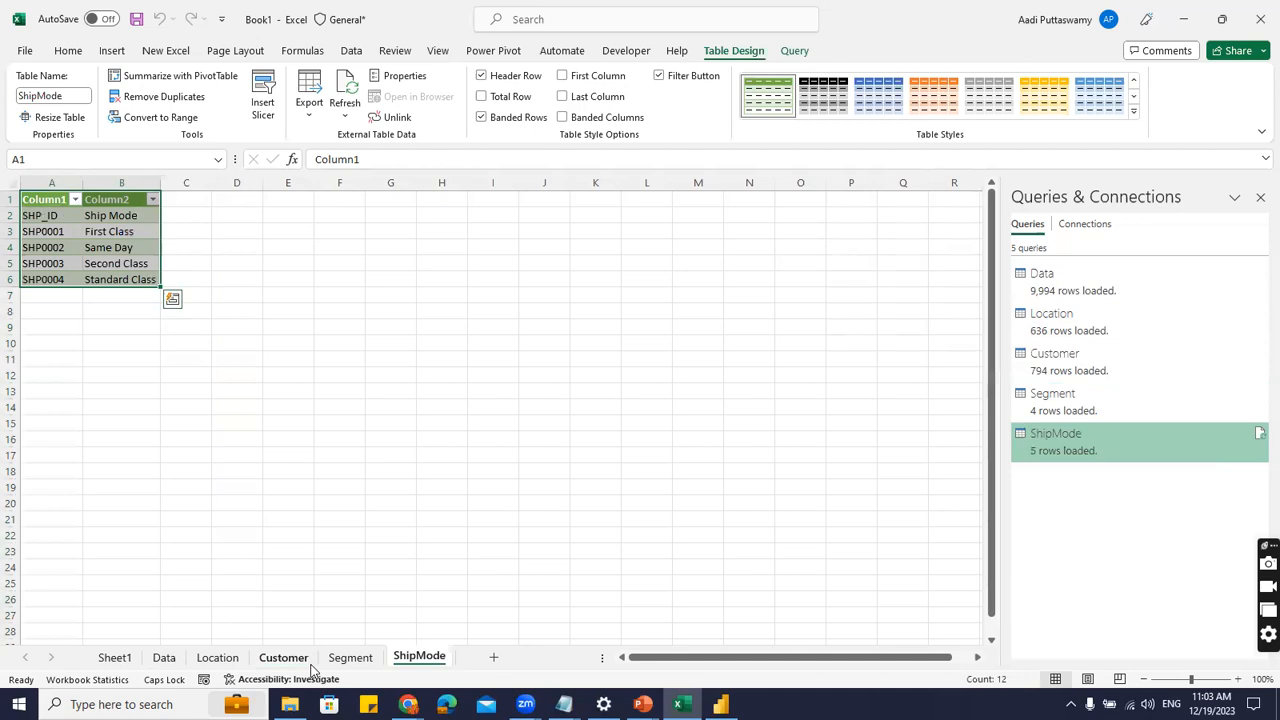
left_click(371, 500)
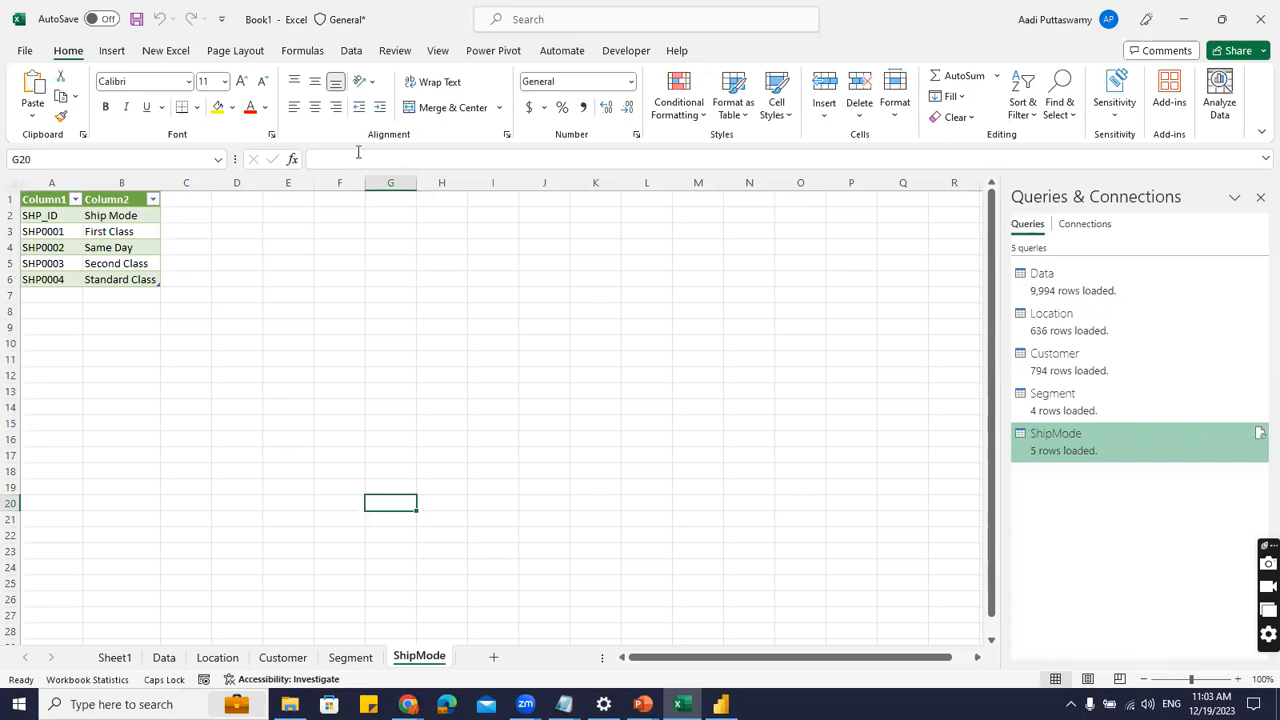
Start a Text/CSV import of Raw Data TextFile.txt from the 01. Data Sources folder and move its preview aside.
left_click(351, 50)
left_click(26, 106)
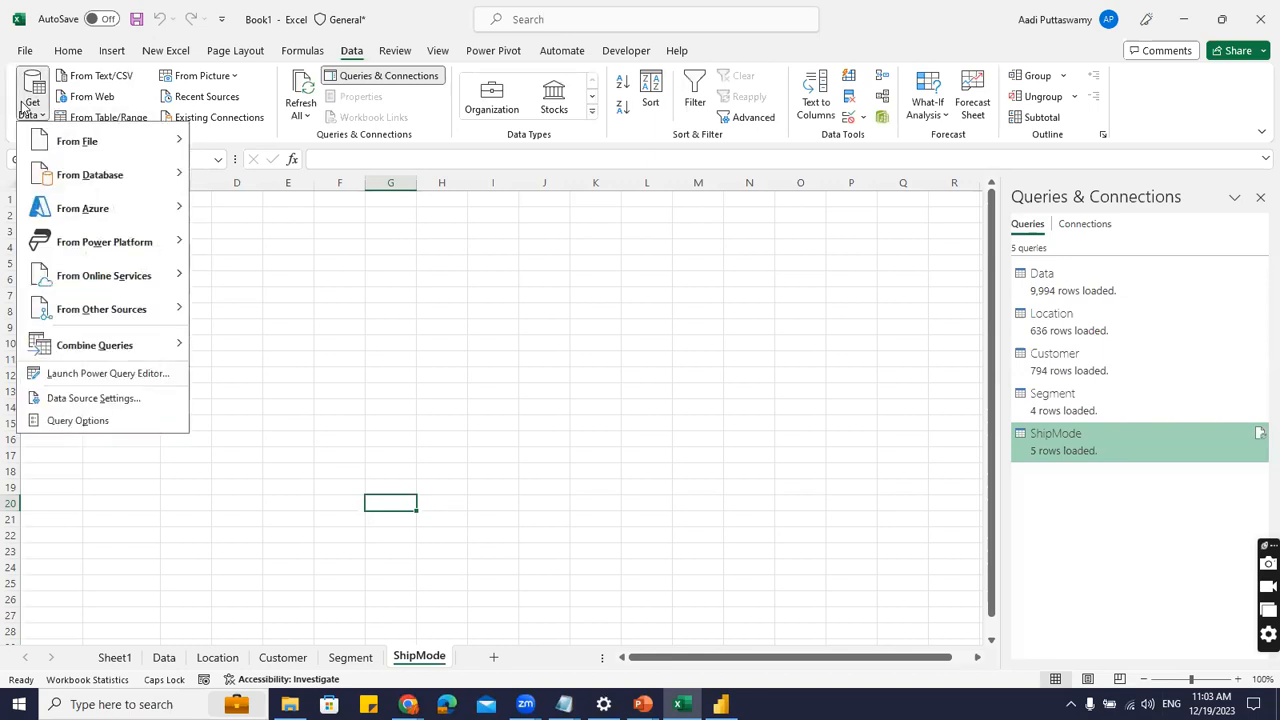
mouse_move(76, 147)
left_click(253, 176)
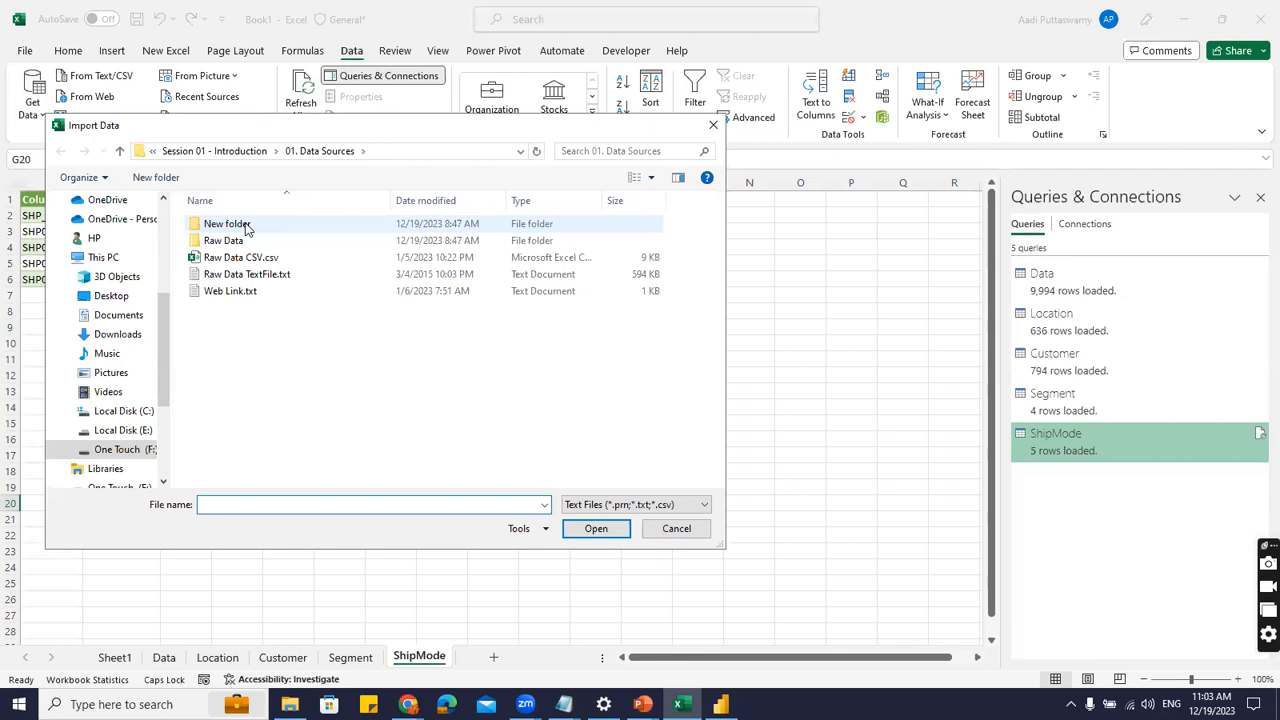
left_click(232, 279)
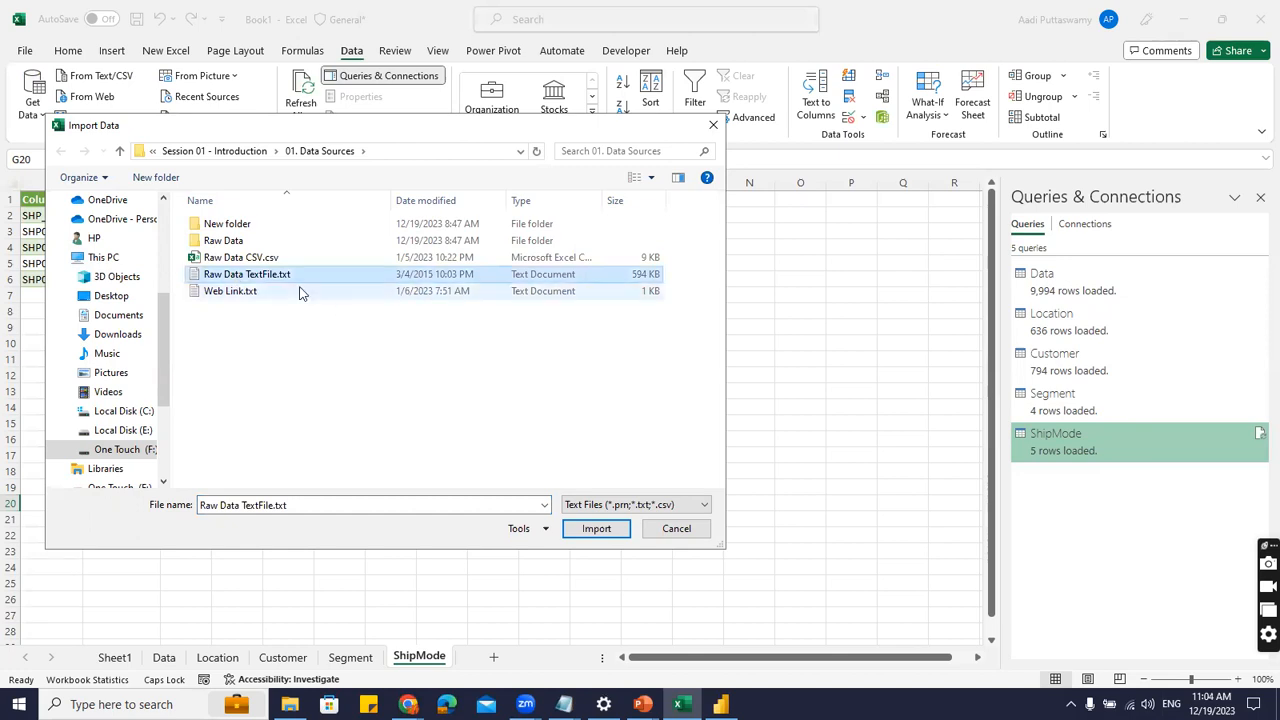
left_click(584, 530)
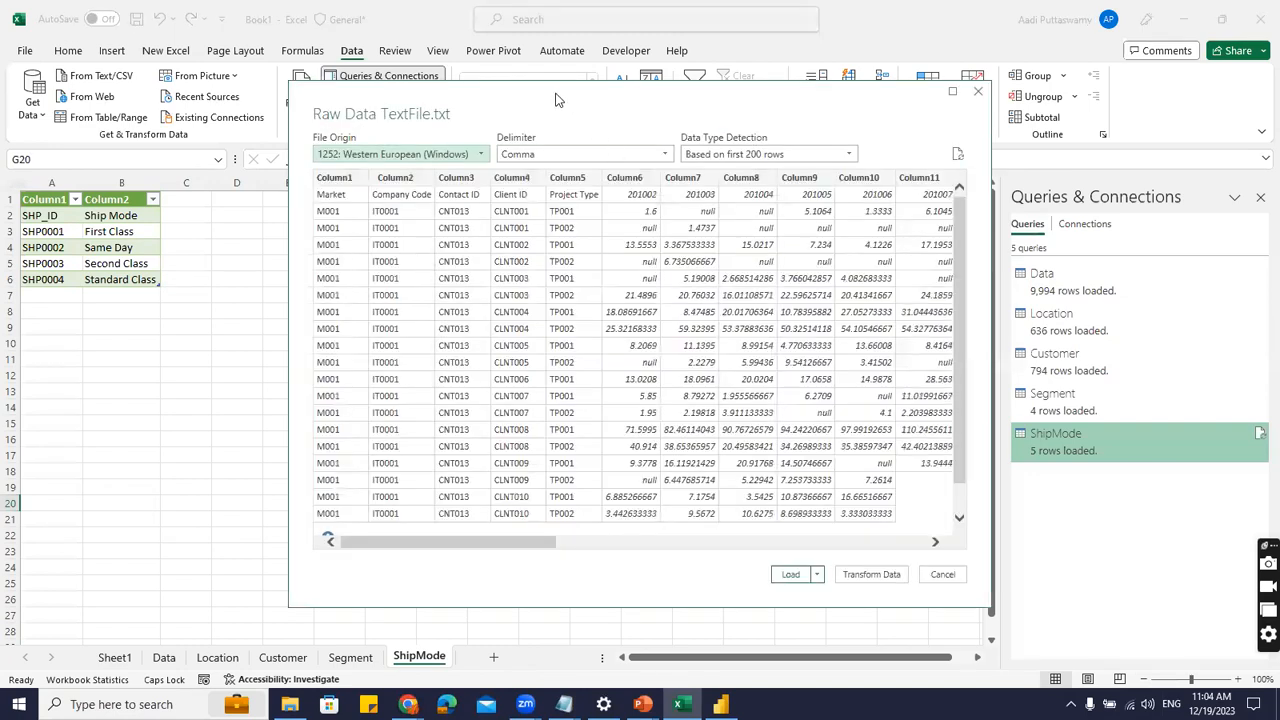
left_click_drag(558, 99, 400, 109)
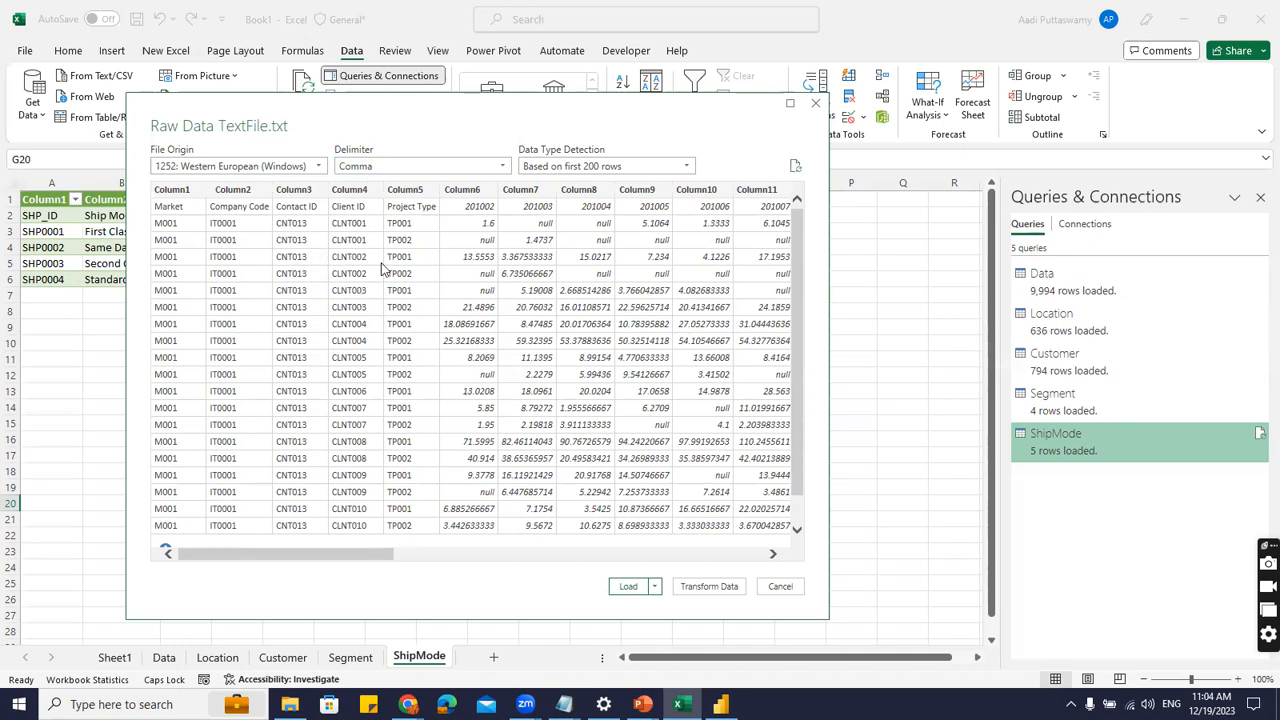
Switch to File Explorer, examine the comma-separated contents of Raw Data TextFile.txt in Notepad, and close the file.
left_click(286, 704)
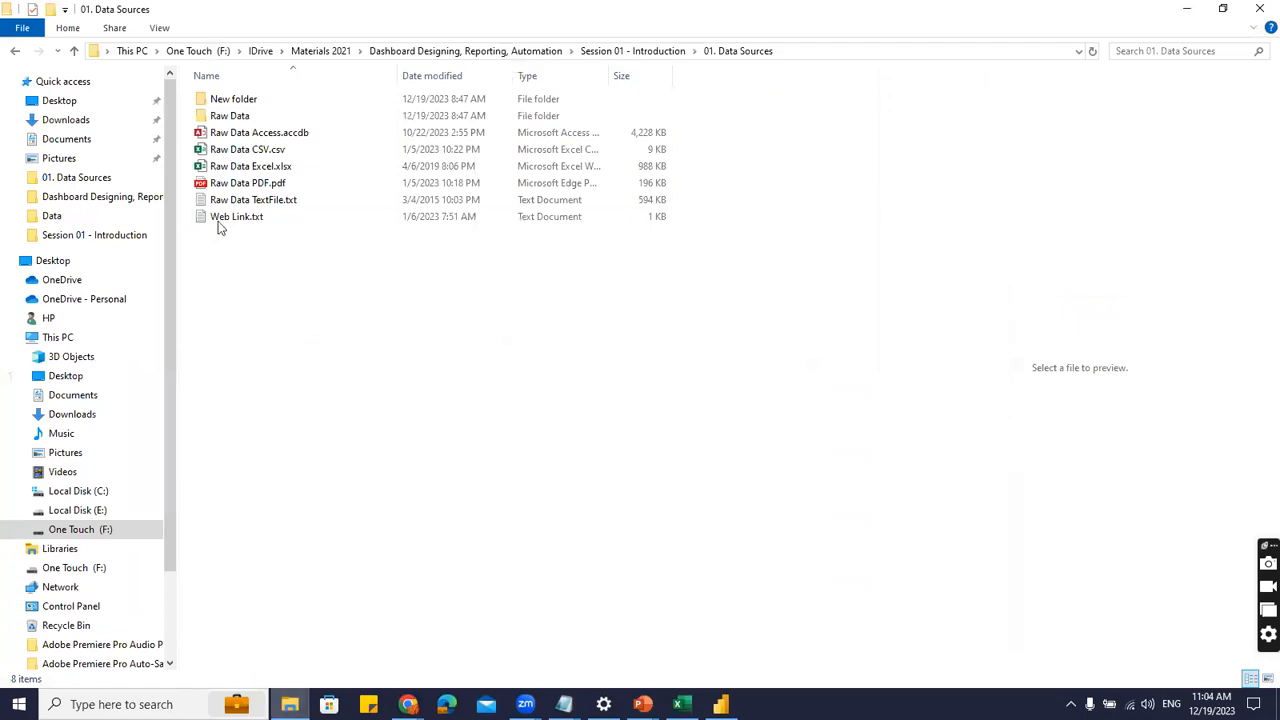
double_click(240, 199)
left_click(398, 204)
scroll(300, 260, "down", 20)
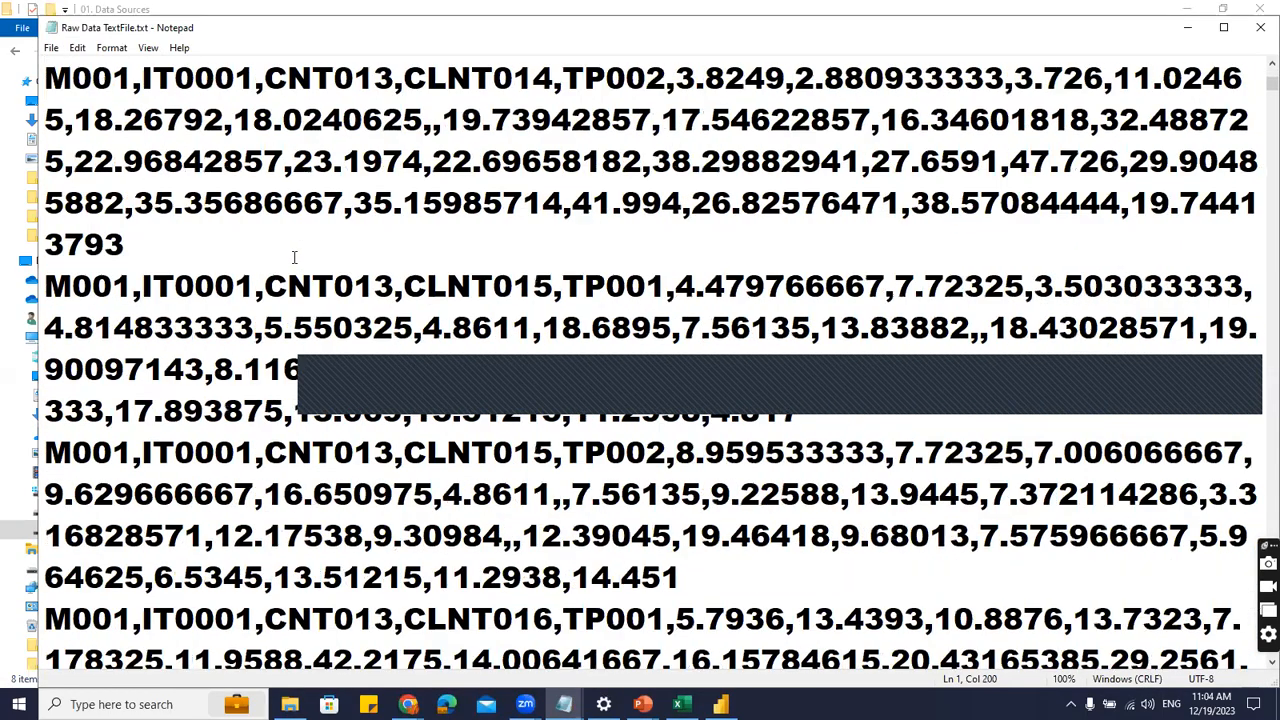
scroll(294, 257, "up", 20)
left_click(256, 80)
left_click(306, 208)
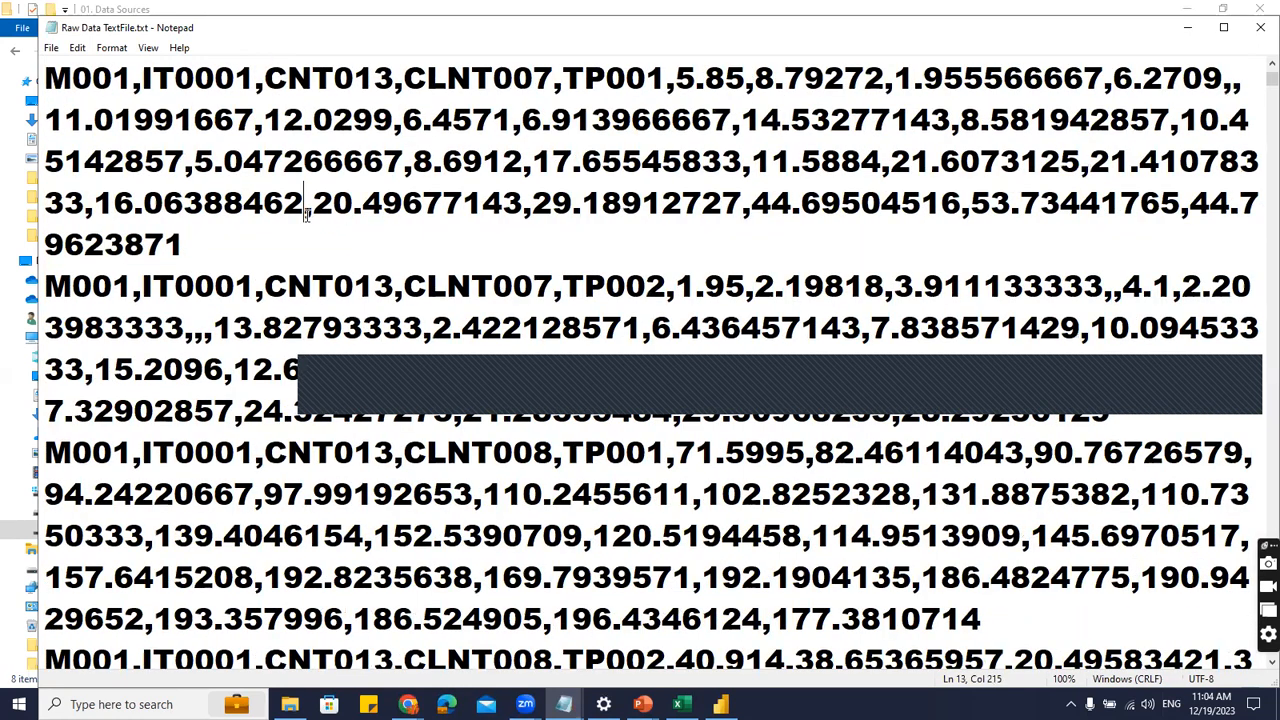
left_click(1260, 27)
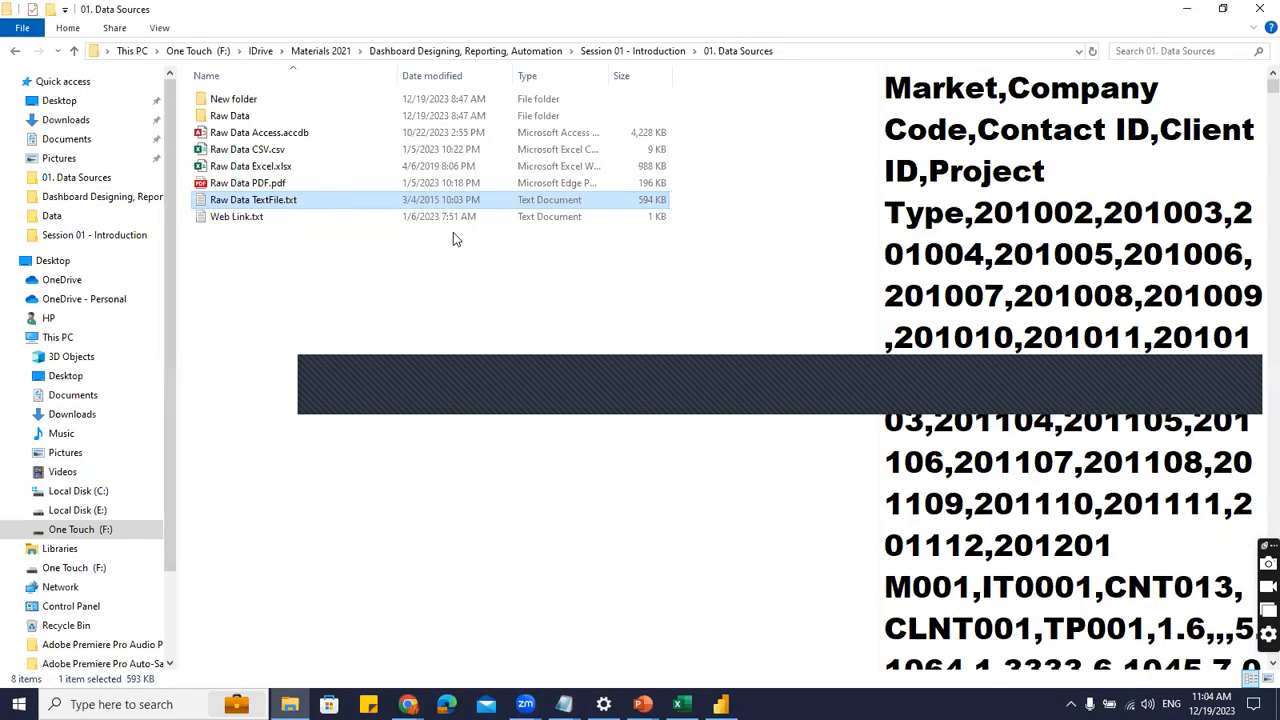
Return to Excel and load the text file as a table on a new worksheet with the data added to the Data Model.
left_click(680, 704)
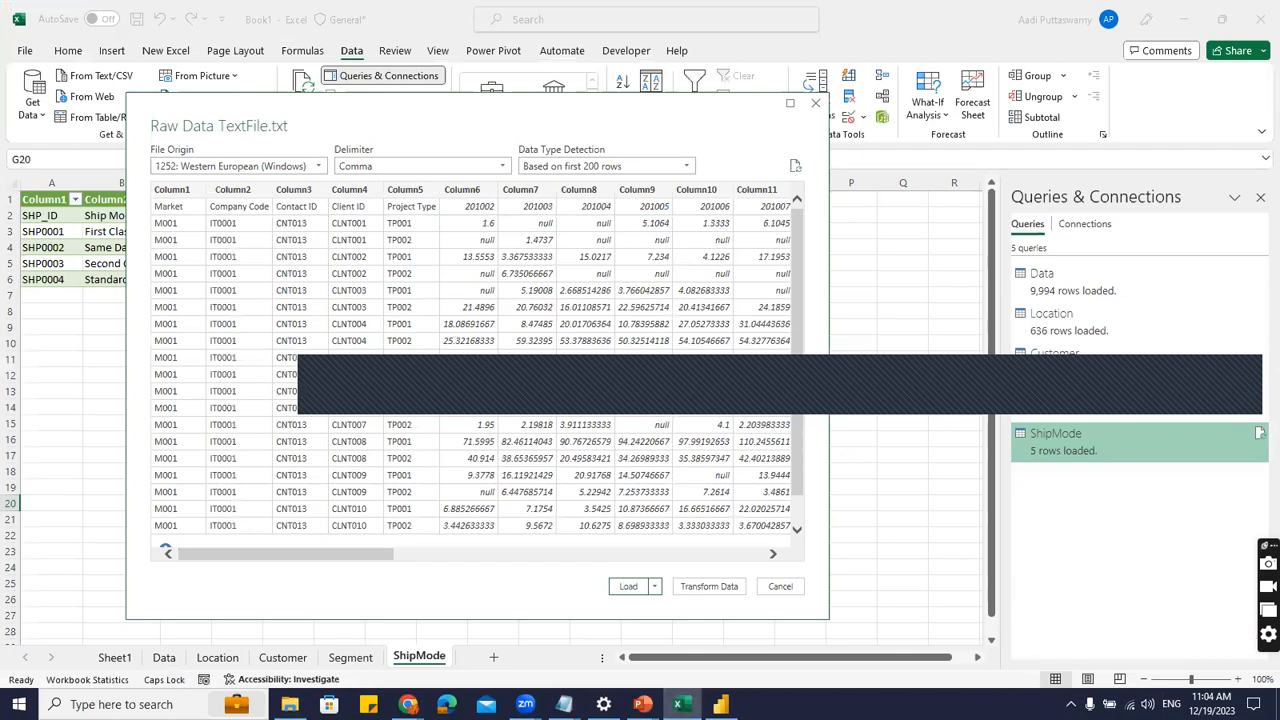
left_click(655, 586)
left_click(693, 624)
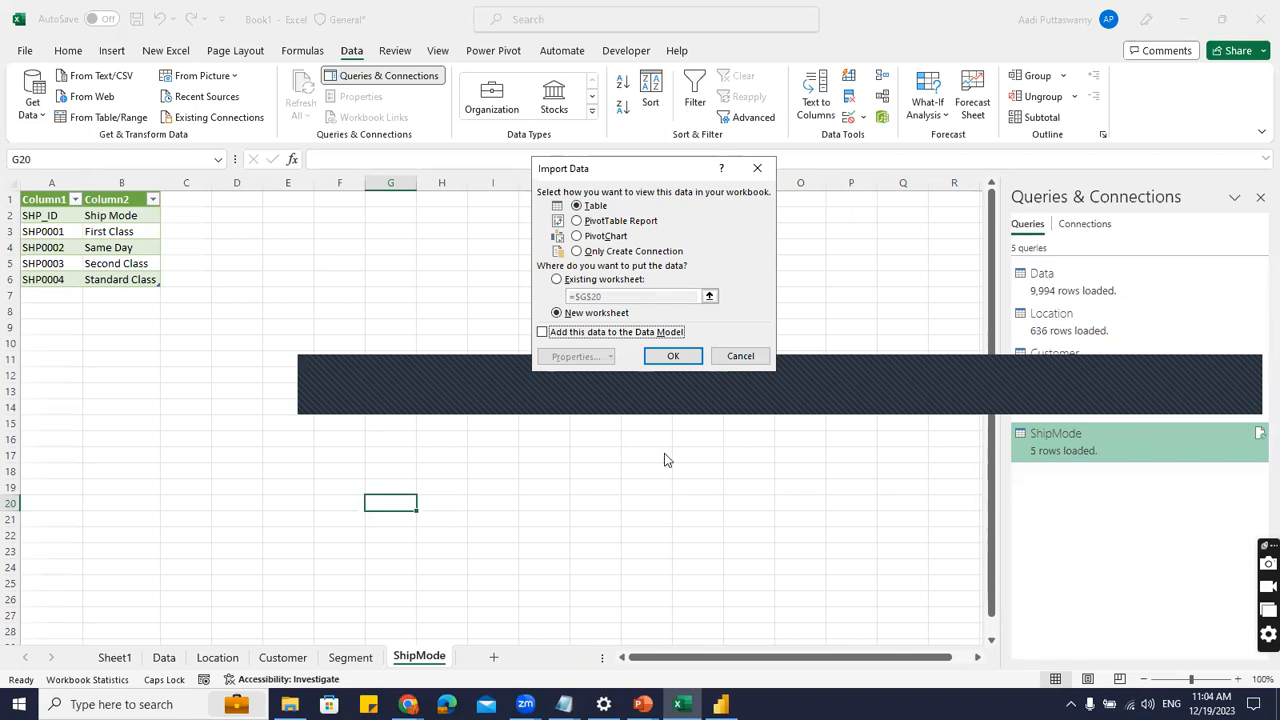
left_click(542, 331)
left_click(684, 360)
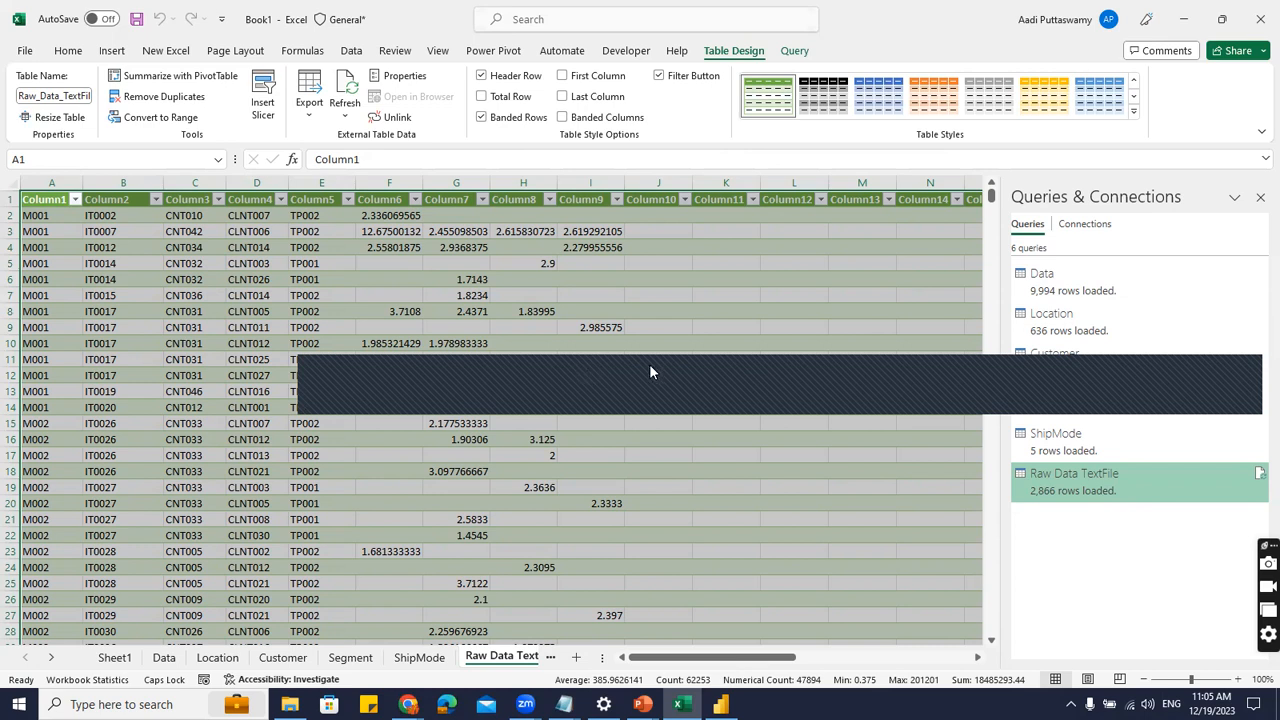
key("alt+Tab")
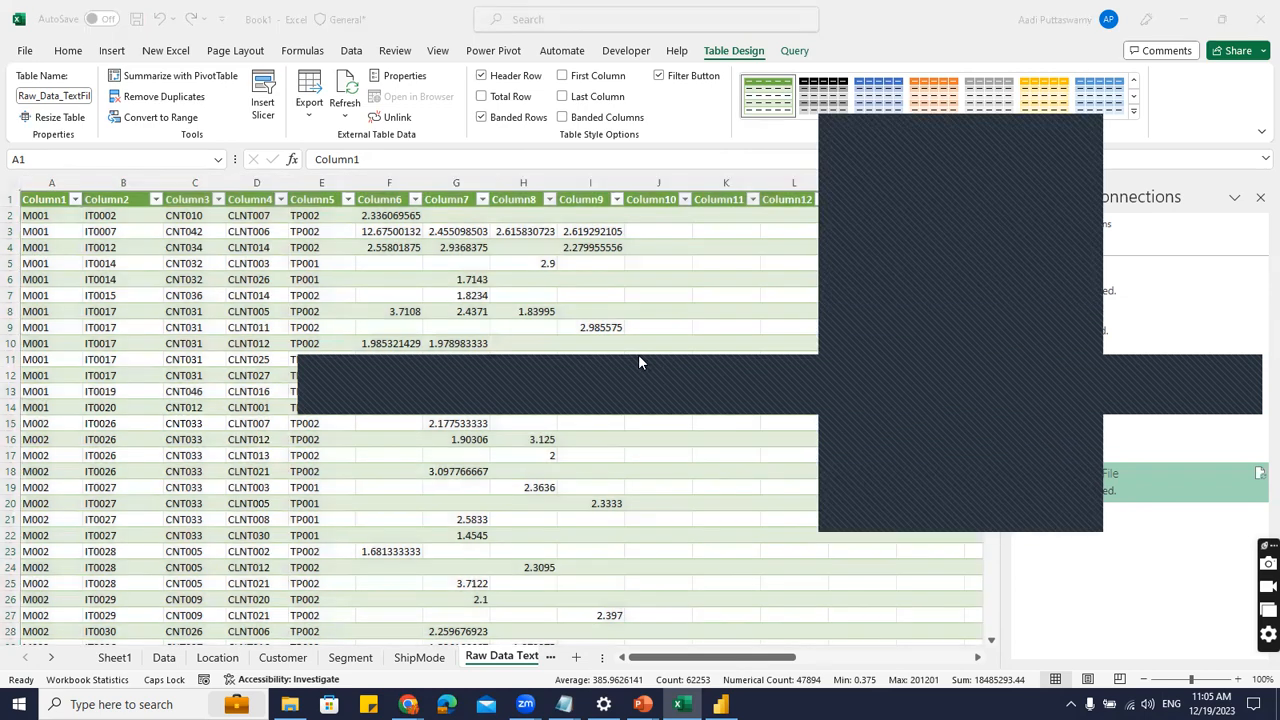
left_click(1087, 133)
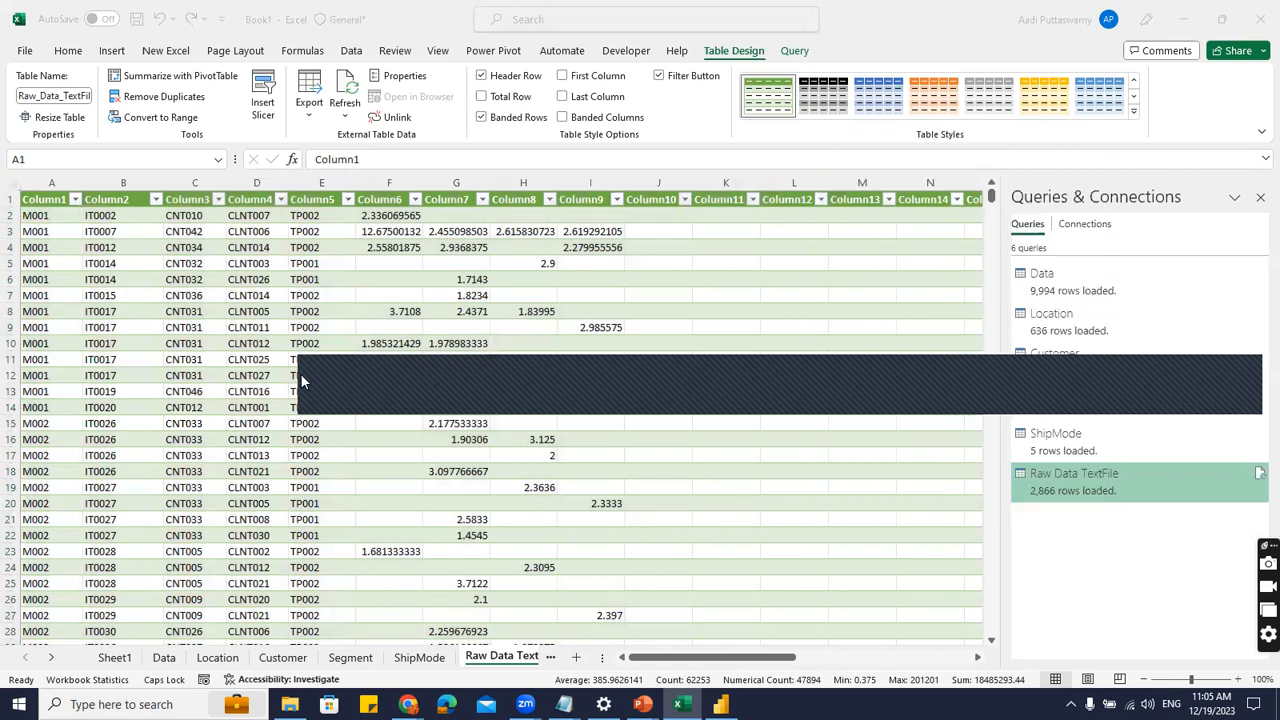
Switch to Power BI Desktop, dismiss the start screen, and connect to the Excel workbook Raw Data Excel.xlsx in the 01. Data Sources folder.
left_click(721, 704)
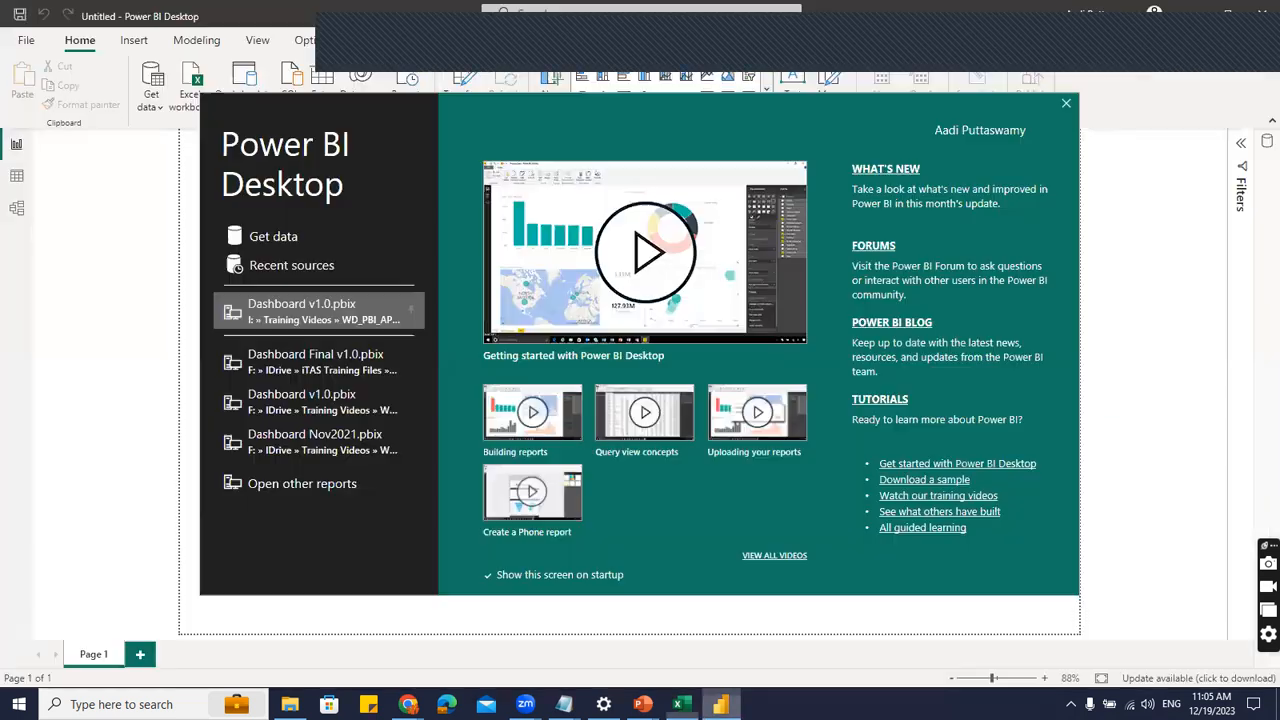
left_click(1066, 103)
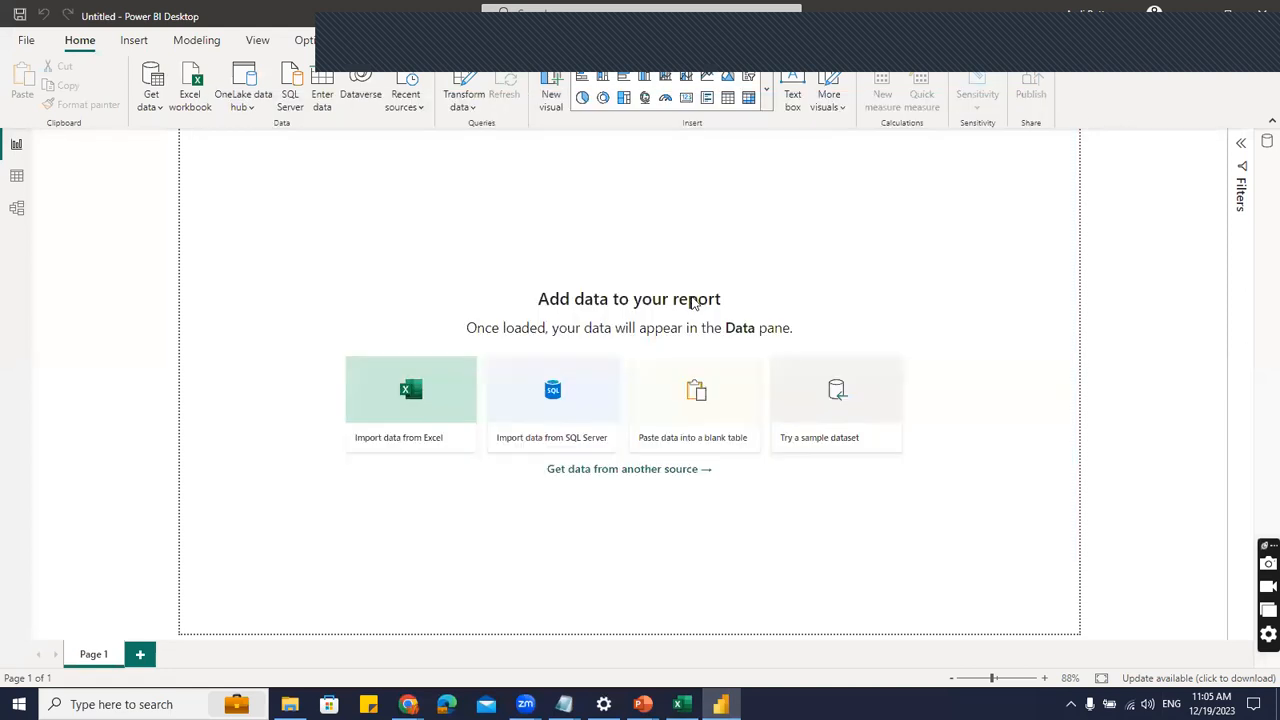
left_click(155, 110)
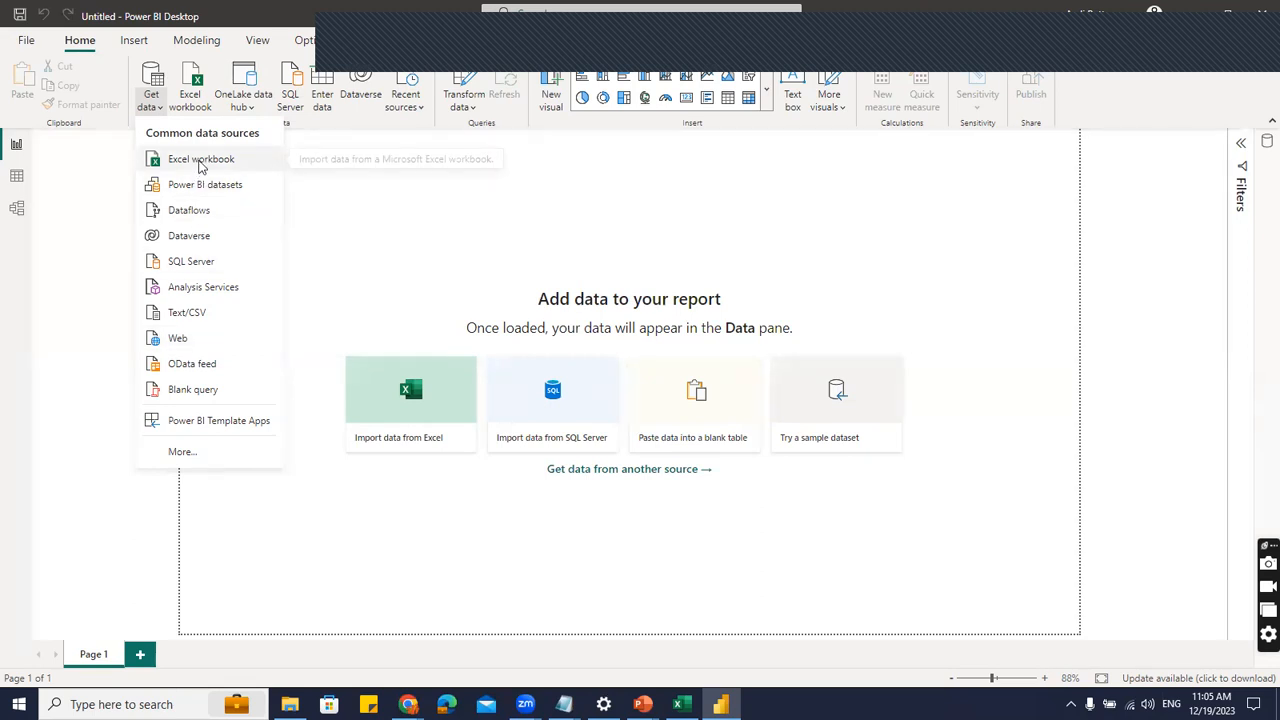
left_click(198, 160)
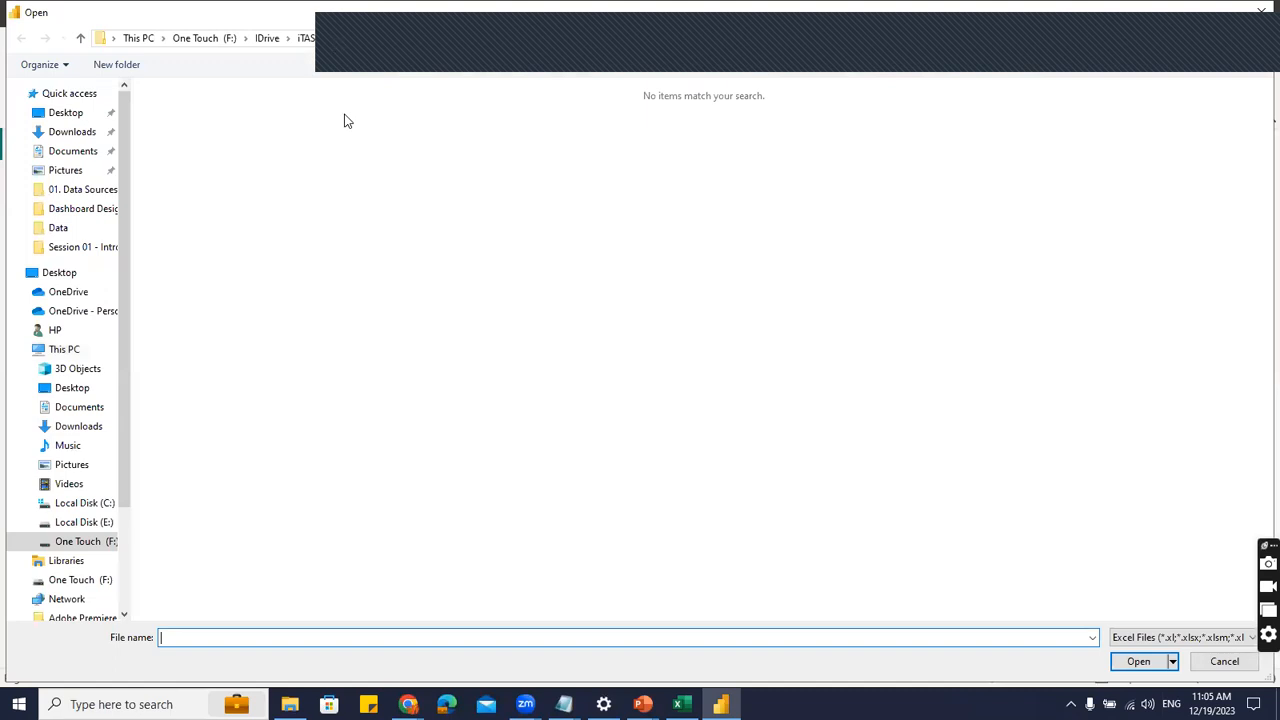
right_click(246, 637)
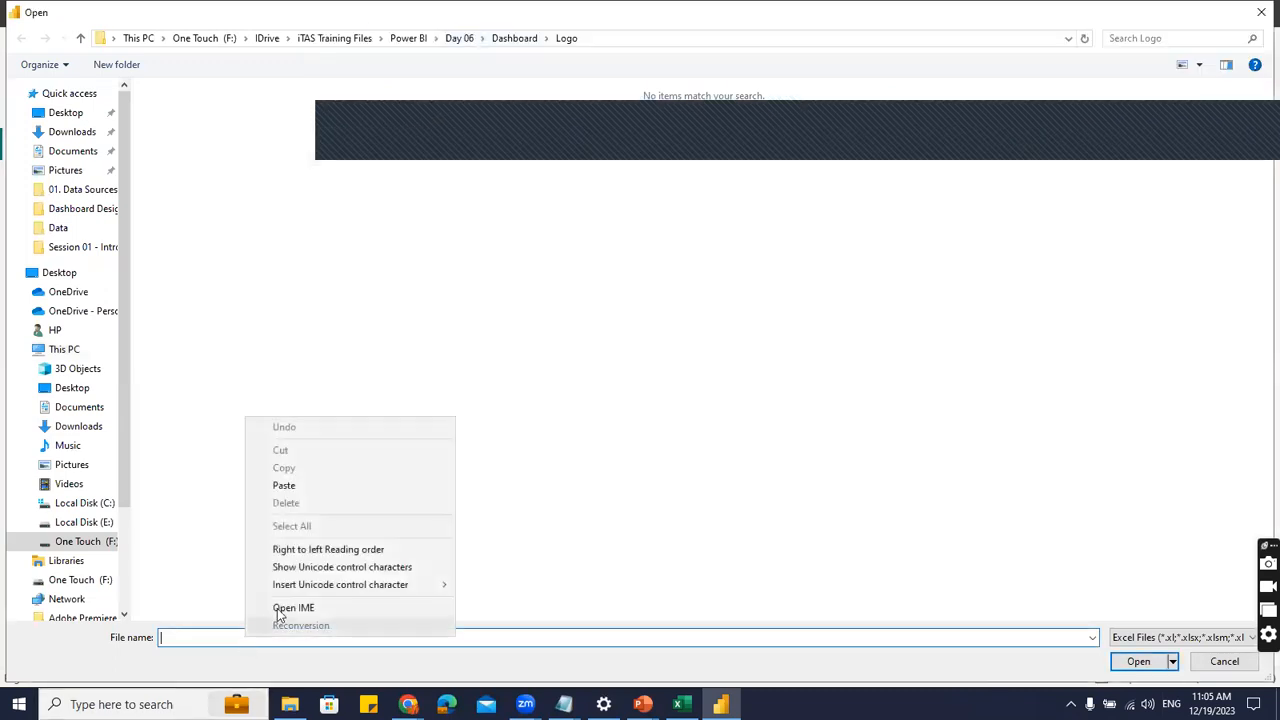
left_click(284, 485)
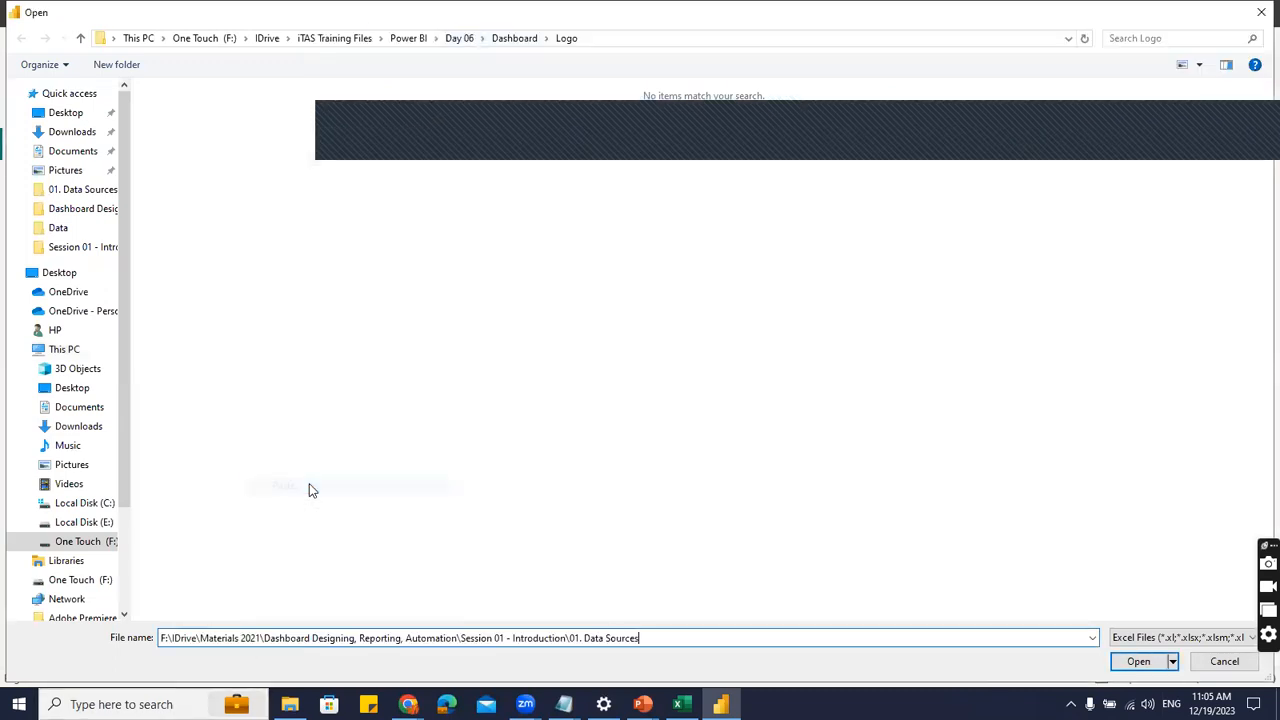
left_click(1130, 662)
left_click(237, 145)
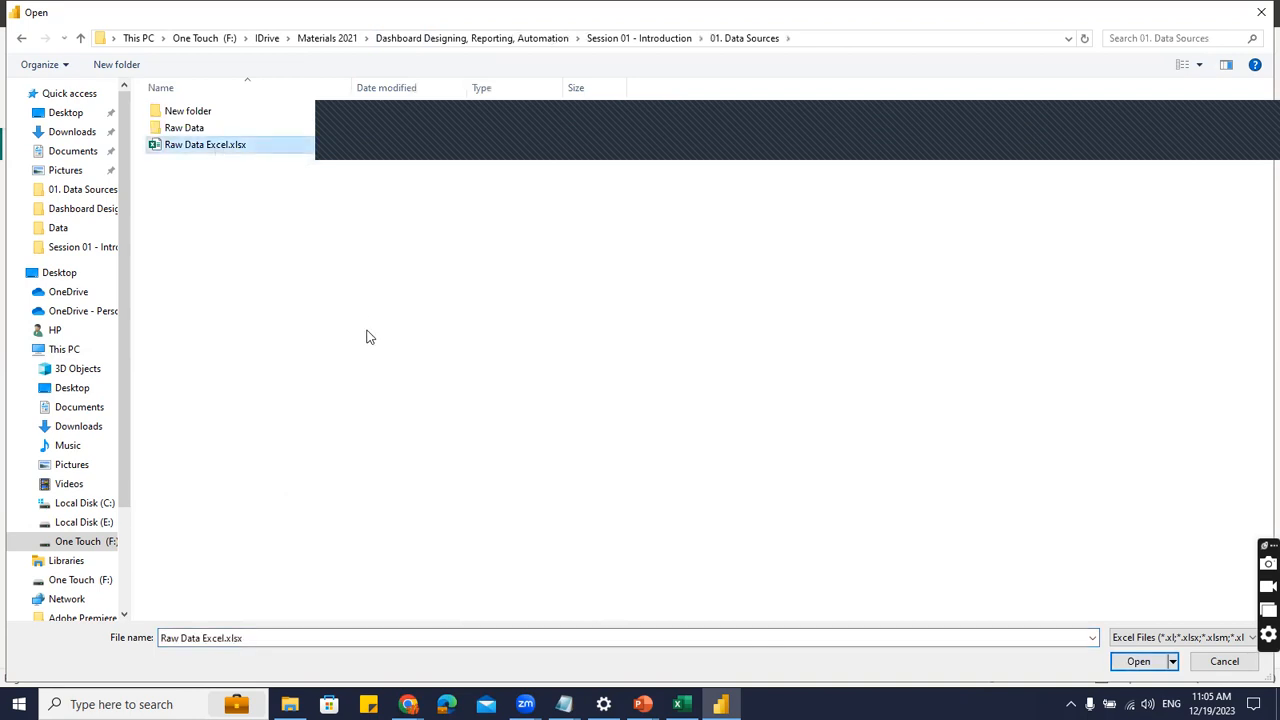
left_click(1138, 662)
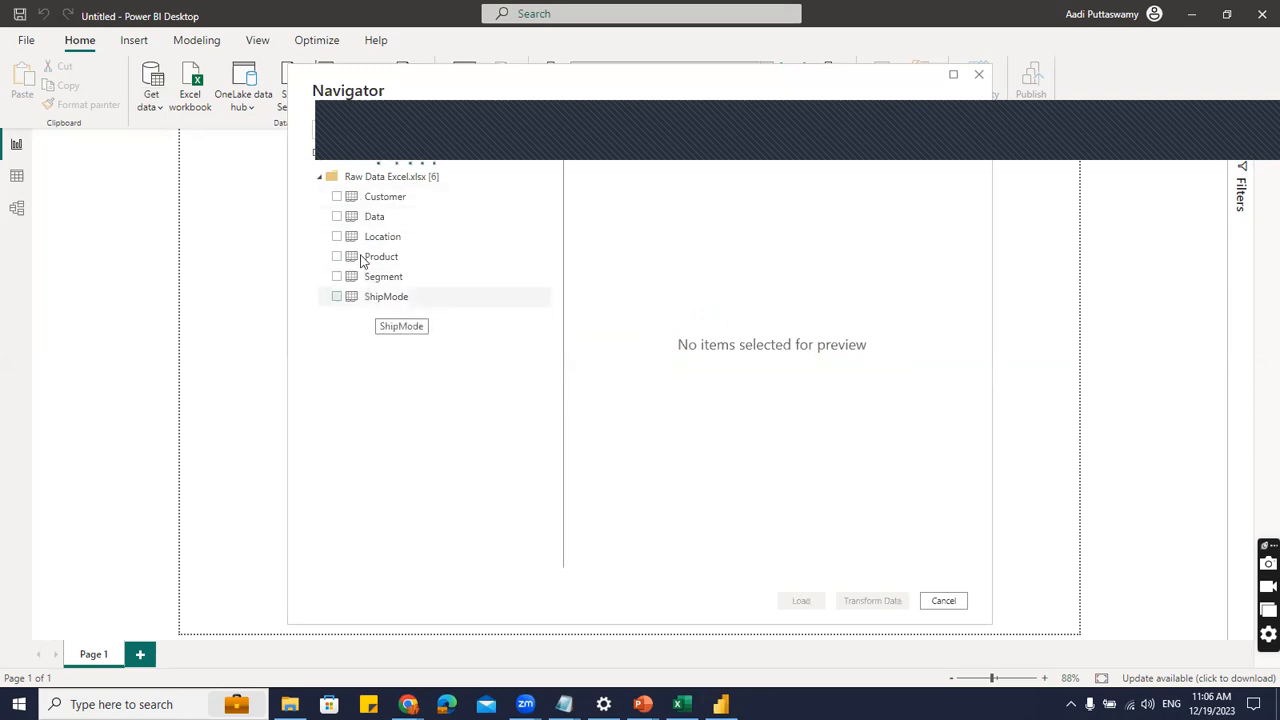
Select the Customer, Data, Location, Product, Segment and ShipMode tables and load them into the report.
left_click(337, 197)
left_click(337, 216)
left_click(337, 236)
left_click(337, 256)
left_click(337, 276)
left_click(337, 296)
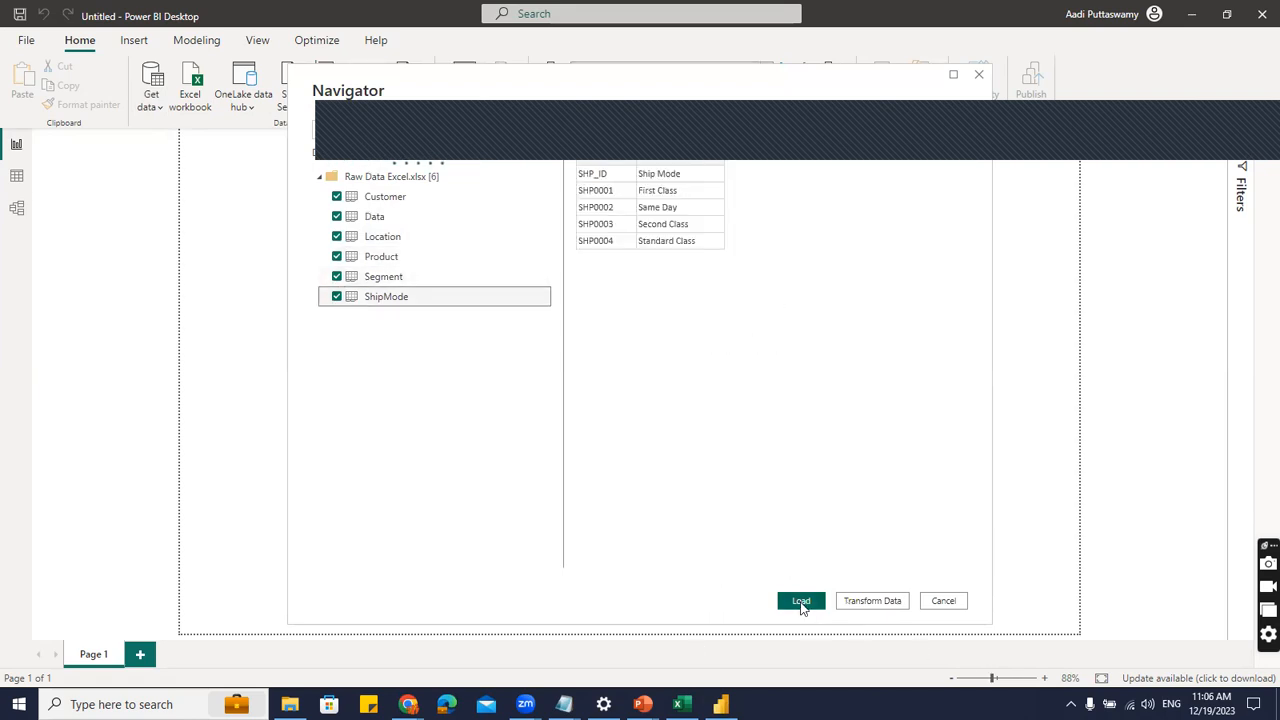
left_click(801, 603)
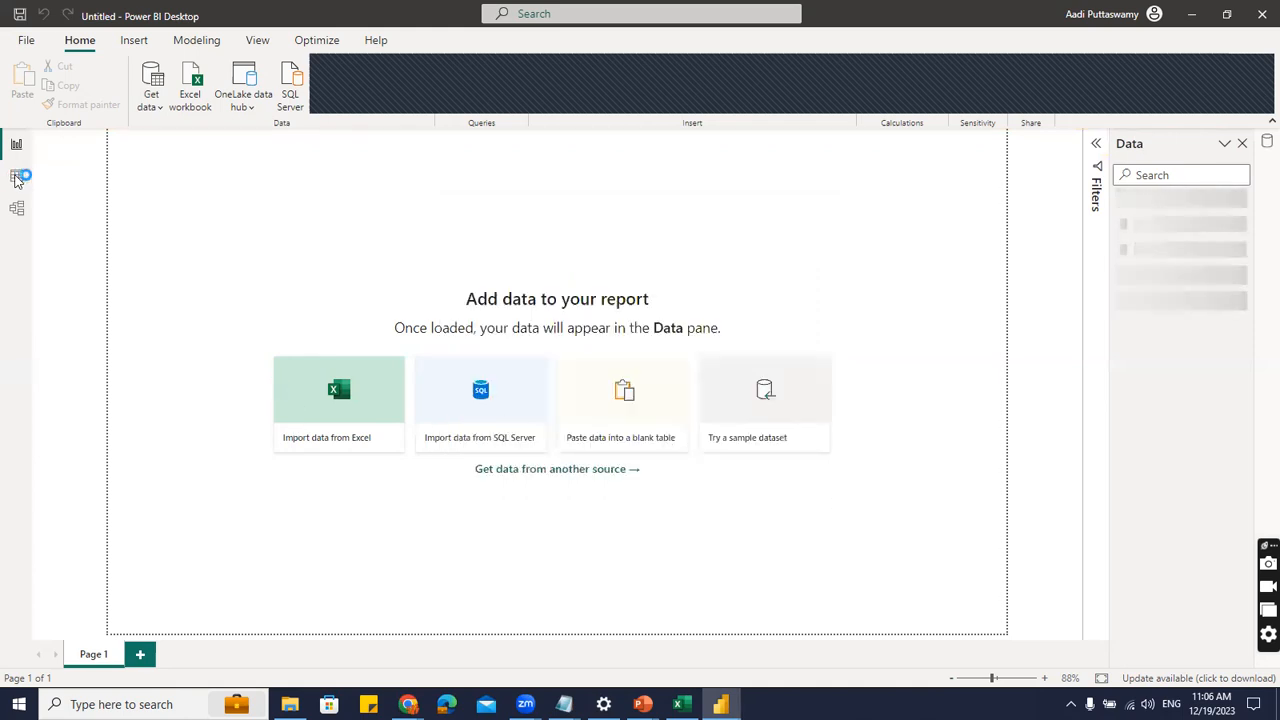
Examine the rows of the loaded tables from Customer to ShipMode in the table view.
left_click(16, 177)
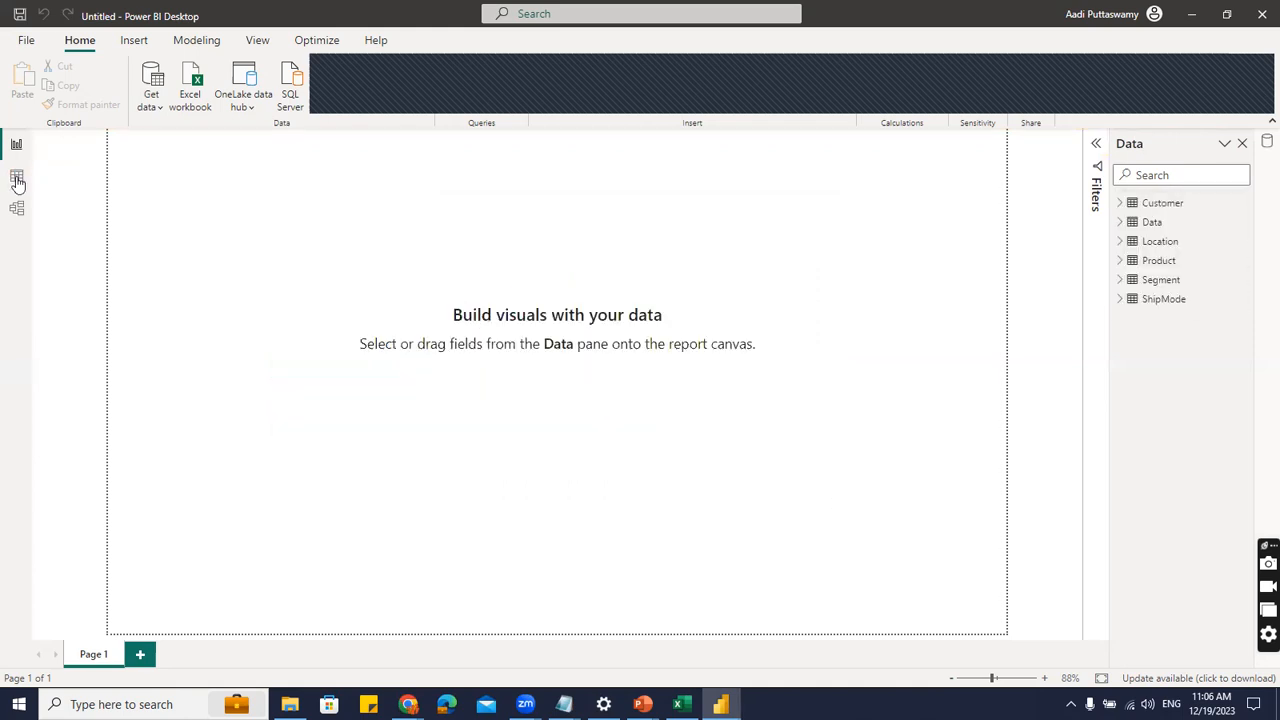
left_click(17, 180)
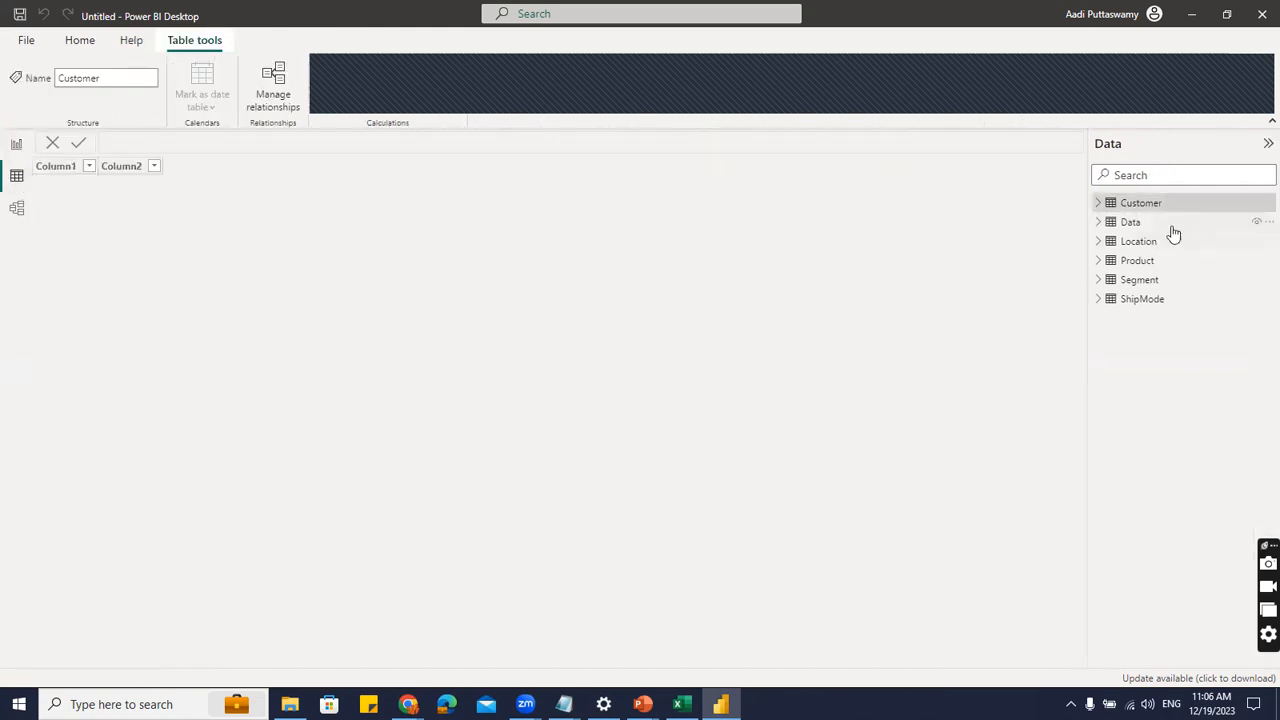
left_click(1138, 224)
left_click(1138, 241)
left_click(1138, 261)
left_click(1140, 280)
left_click(1145, 300)
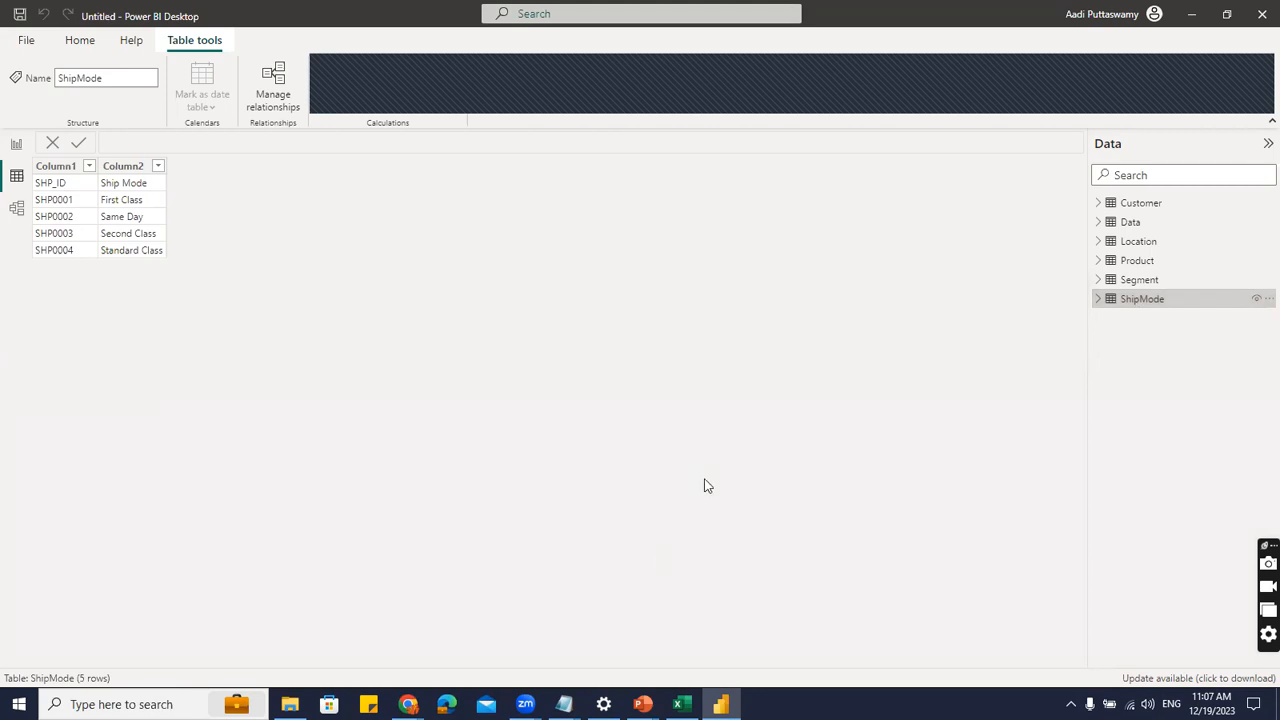
Switch back to Excel and start a Text/CSV import of Raw Data CSV.csv from the 01. Data Sources folder.
left_click(682, 704)
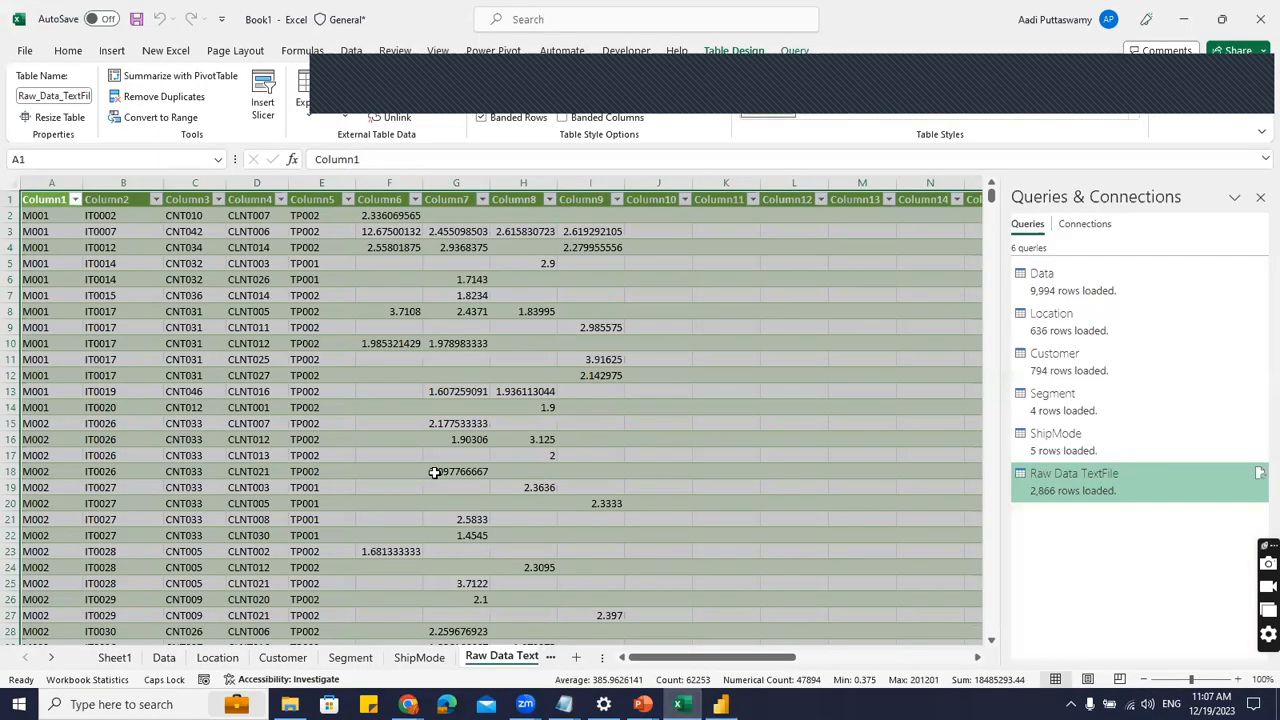
left_click(434, 472)
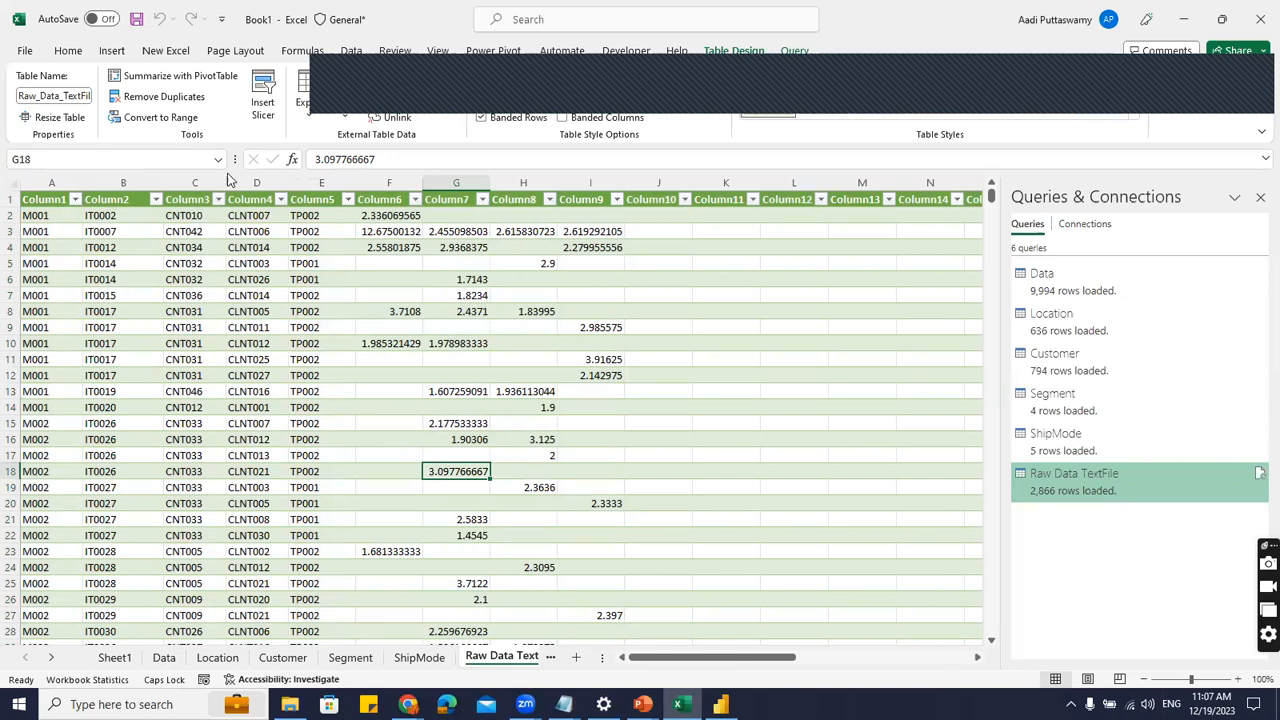
left_click(351, 50)
left_click(35, 112)
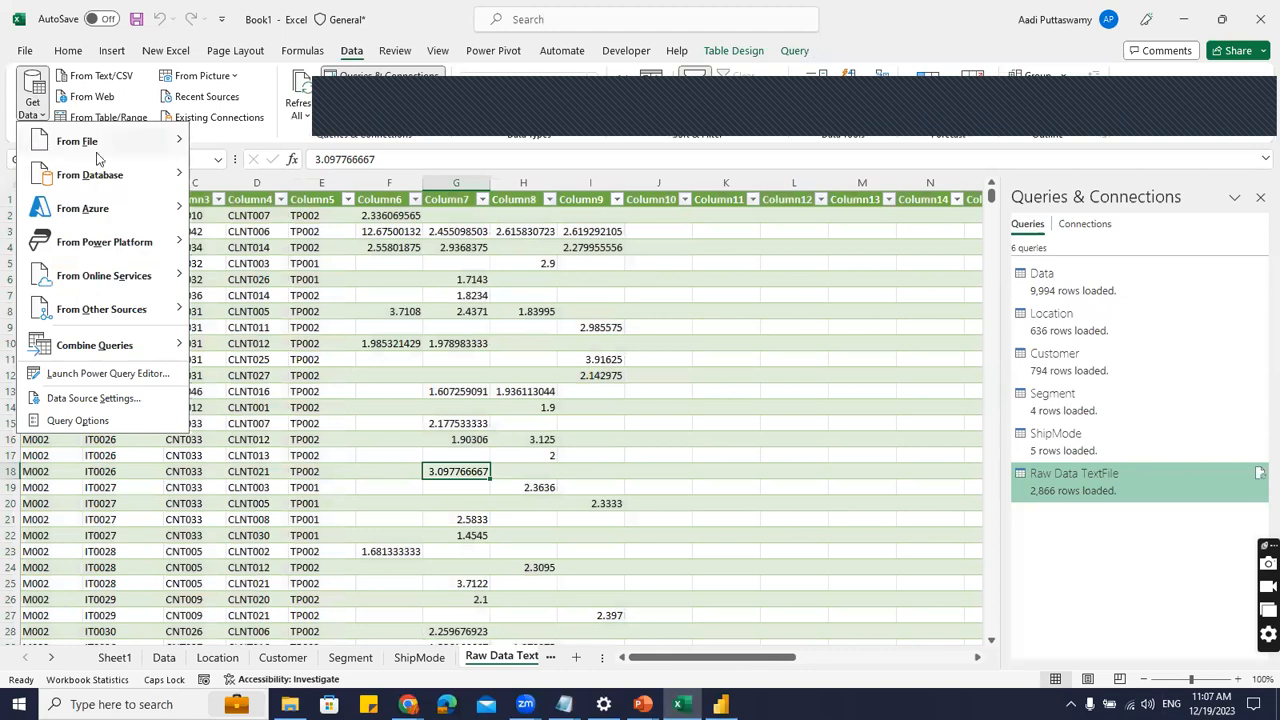
mouse_move(100, 150)
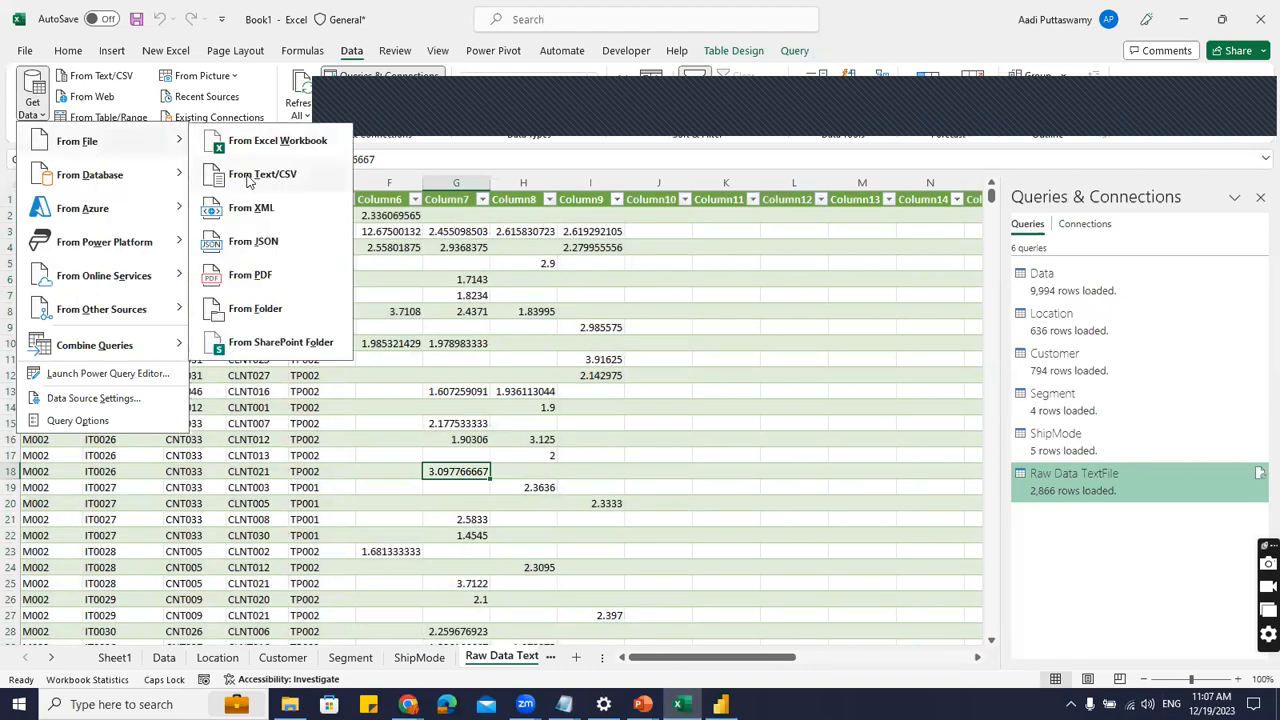
left_click(249, 176)
left_click(261, 259)
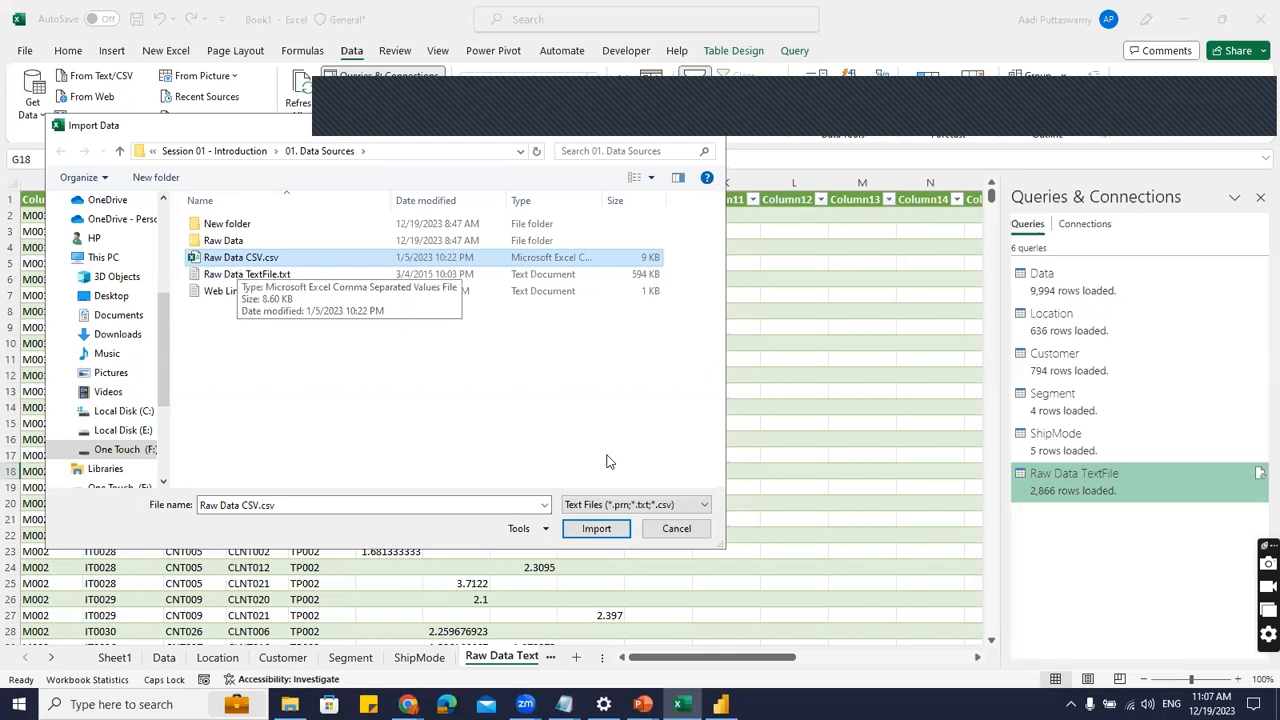
left_click(596, 528)
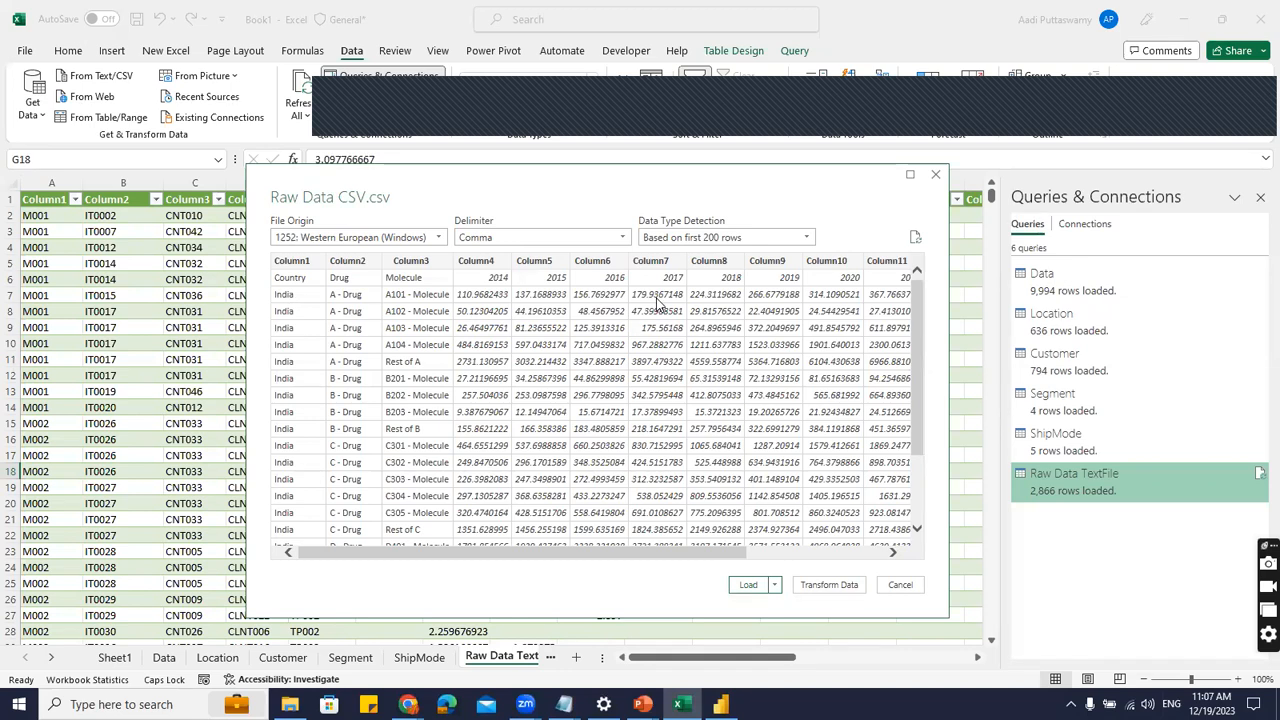
Load the Raw Data CSV.csv data as a table on a new worksheet.
left_click(775, 585)
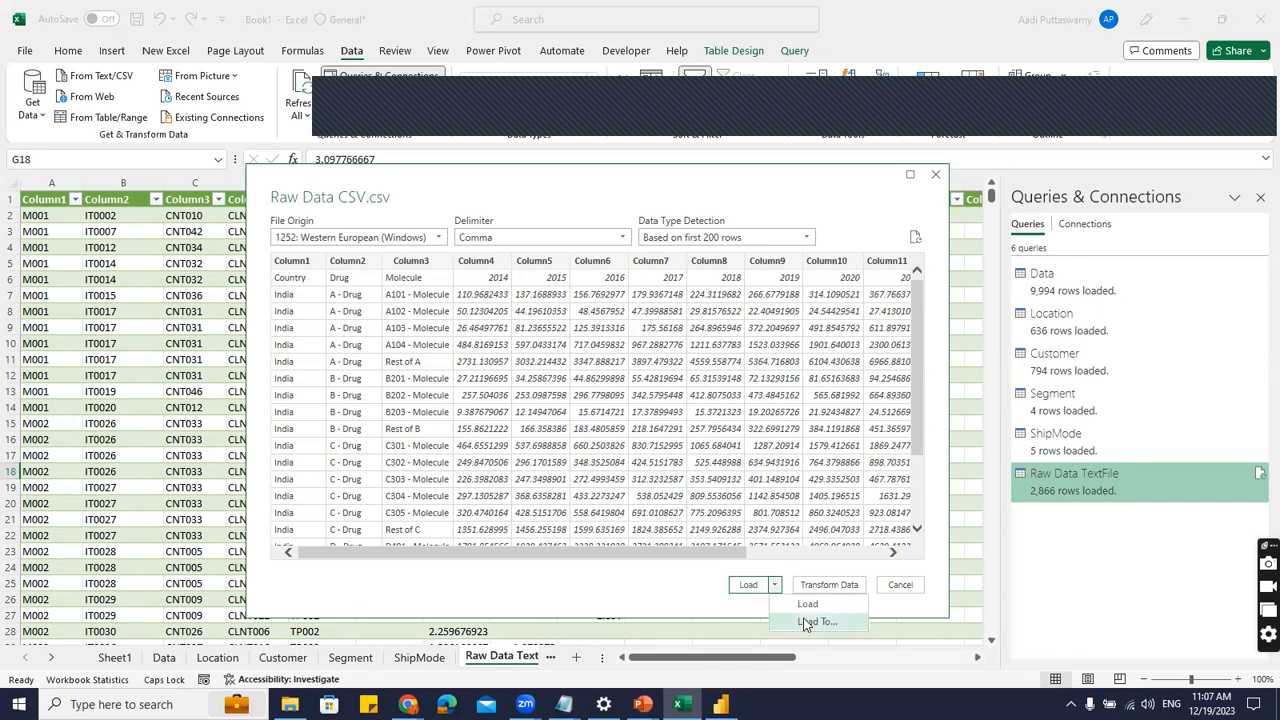
left_click(807, 604)
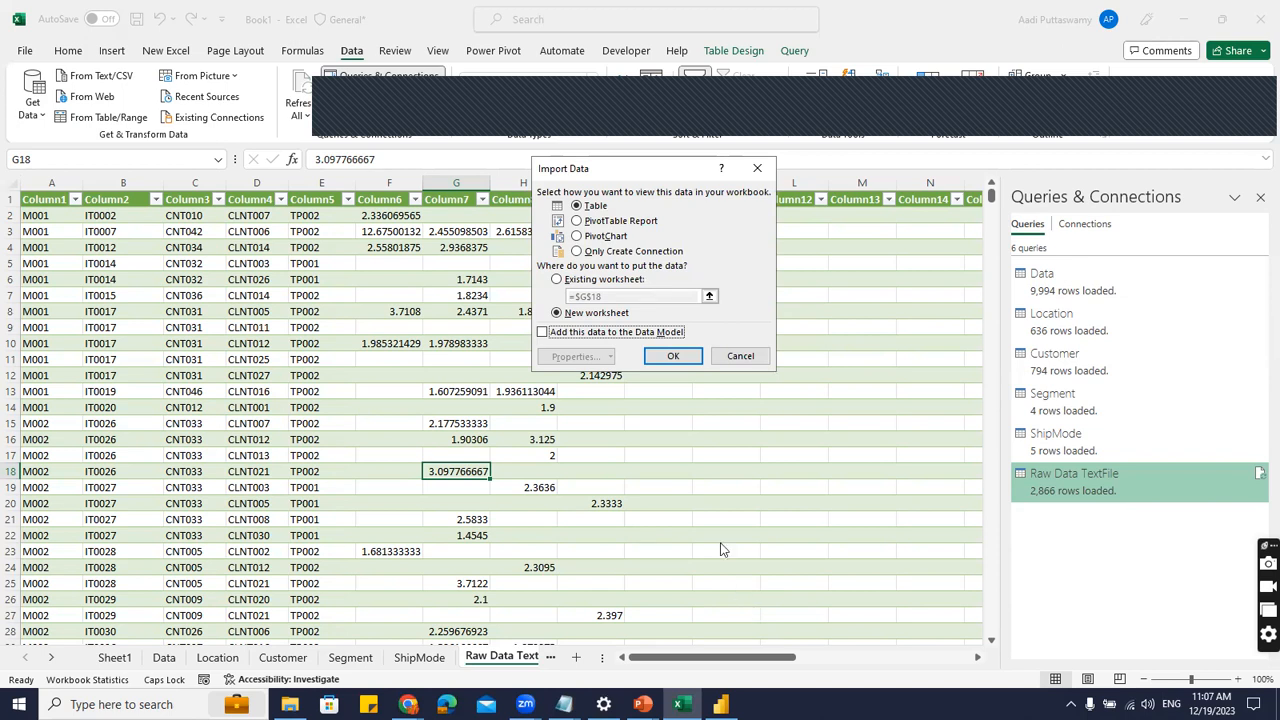
left_click(676, 360)
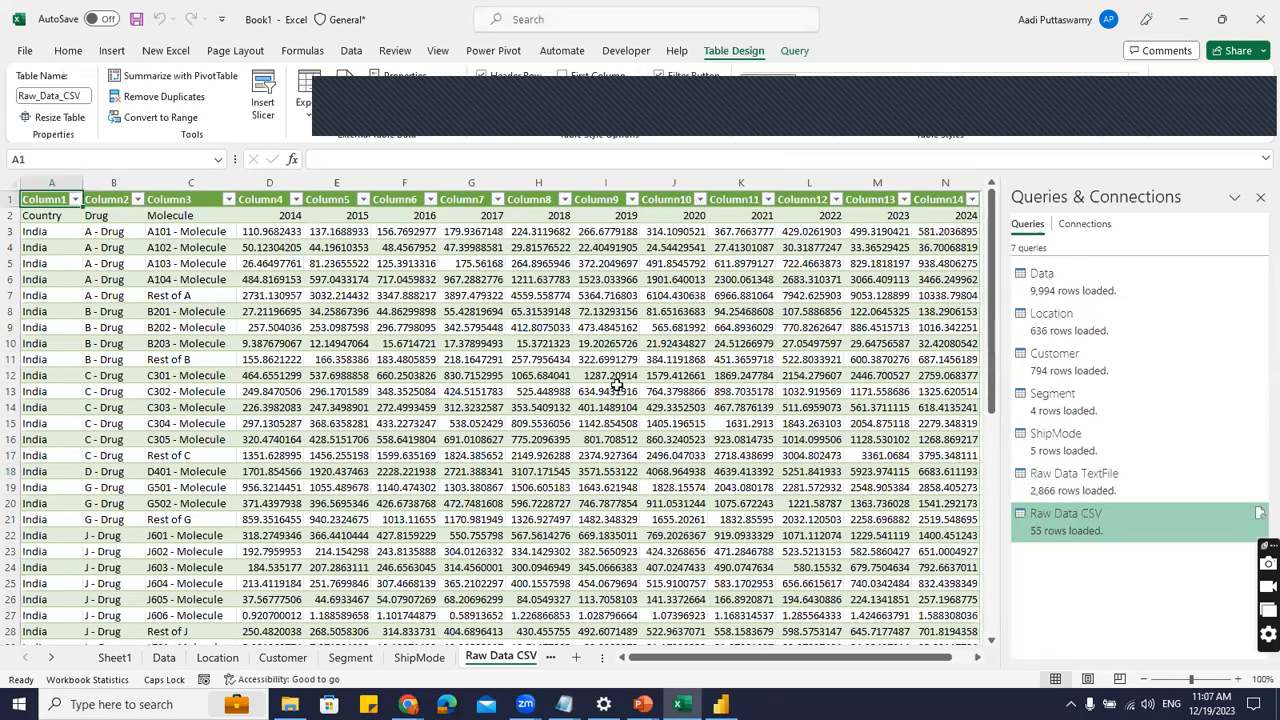
left_click(617, 390)
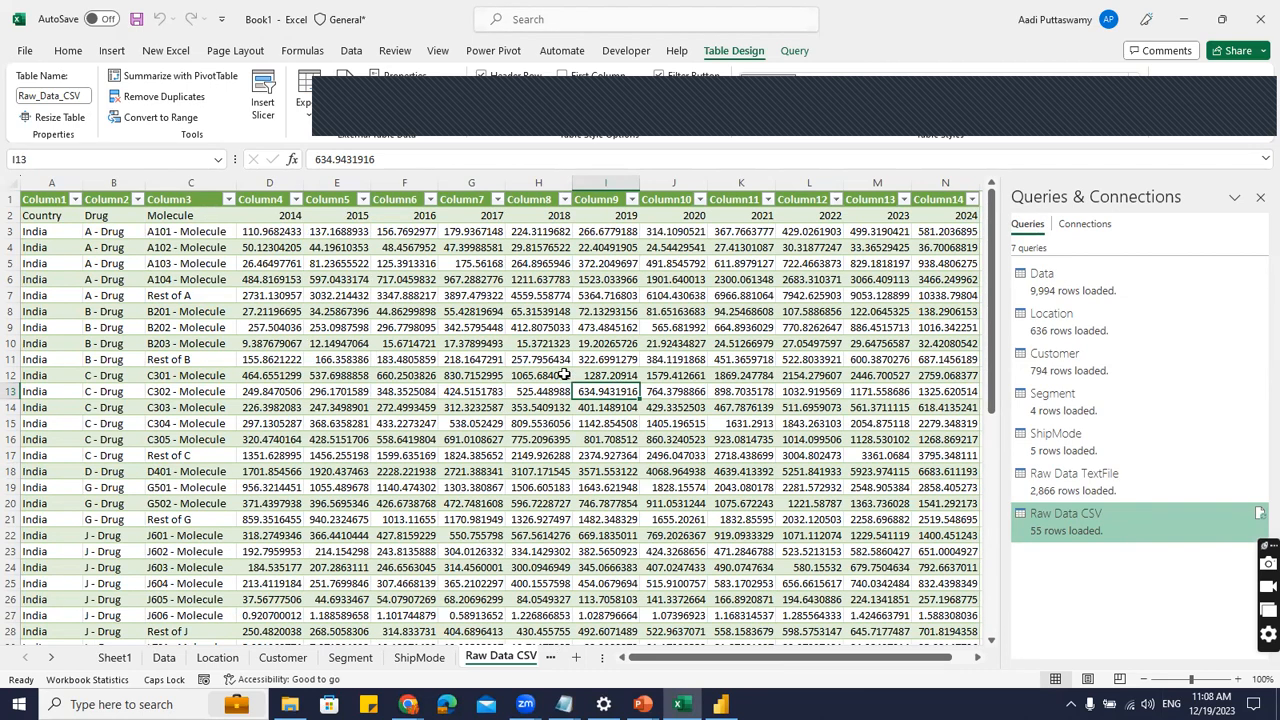
Open Web Link.txt from the 01. Data Sources folder and copy its entire web address.
left_click(290, 704)
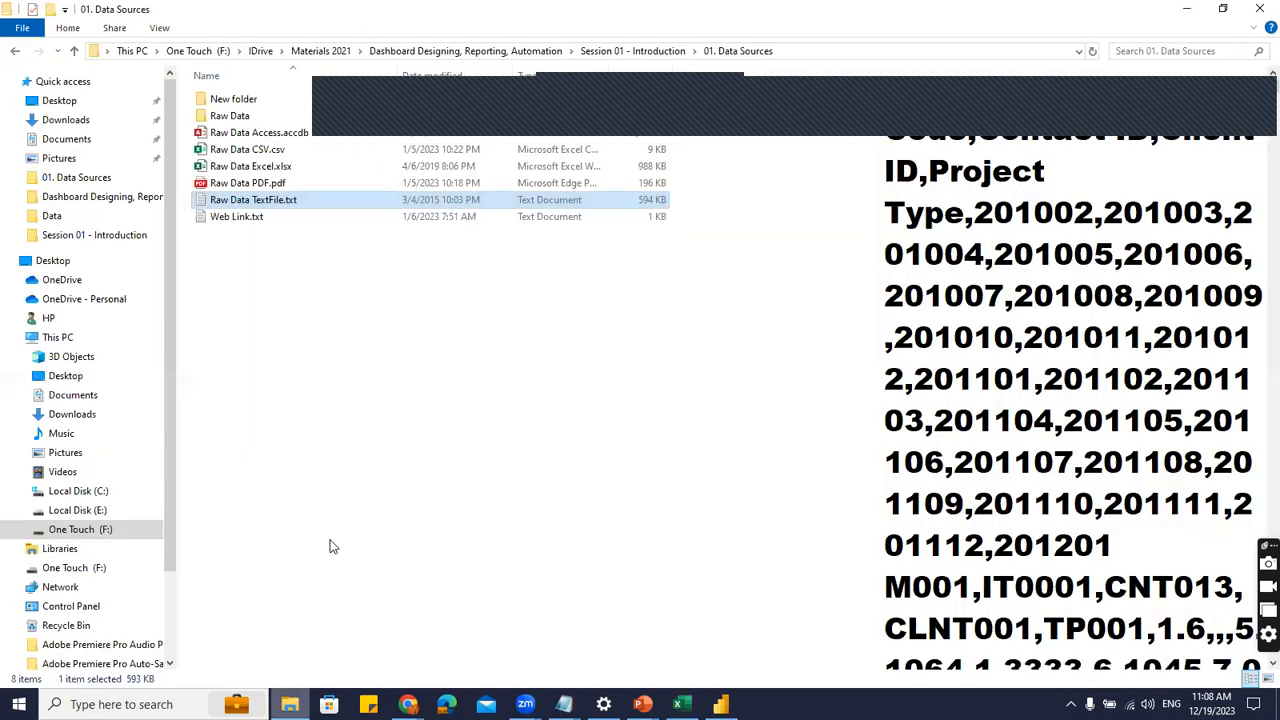
double_click(266, 215)
left_click(224, 115)
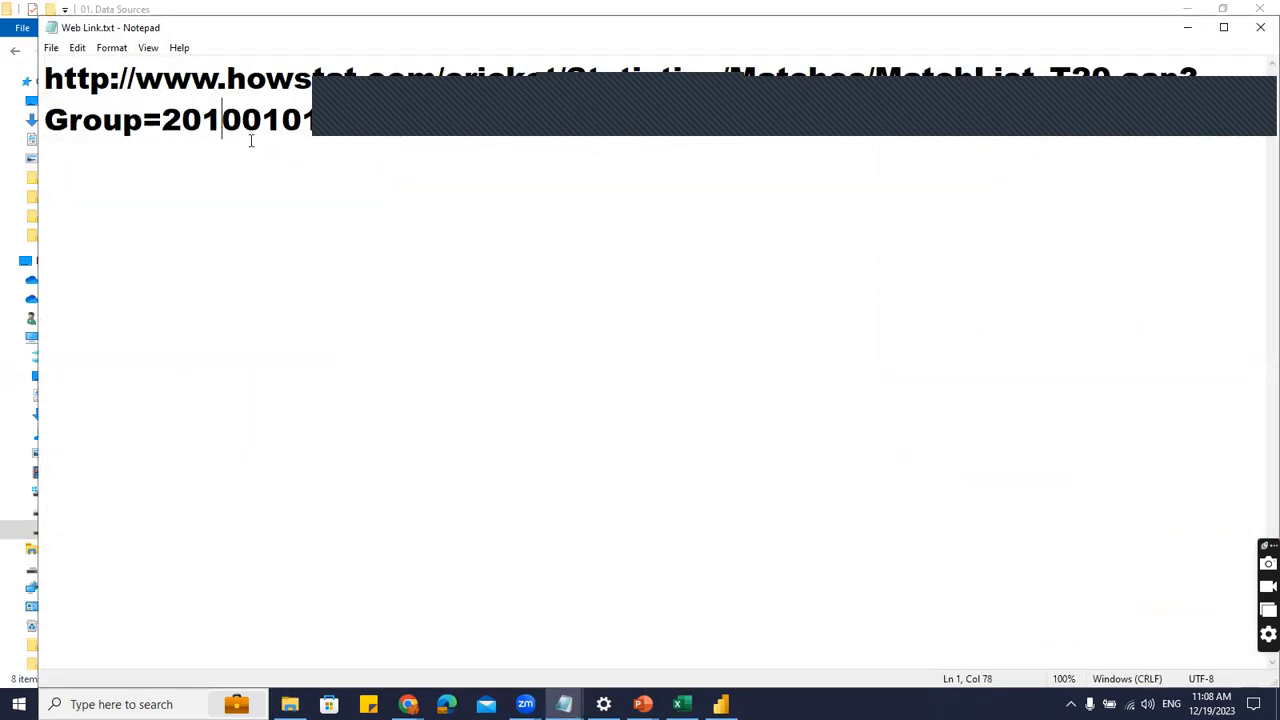
key("ctrl+a")
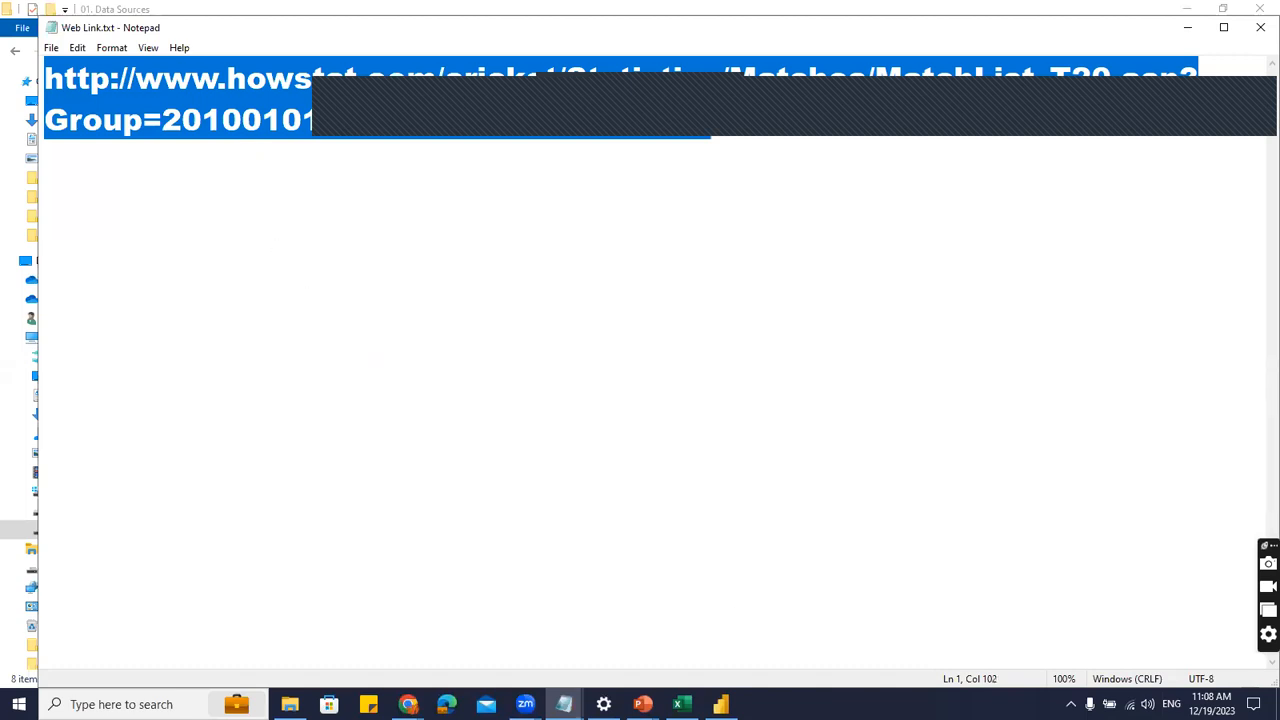
Switch back to Excel and connect to the web page using the howstat.com address copied from Web Link.txt.
left_click(683, 704)
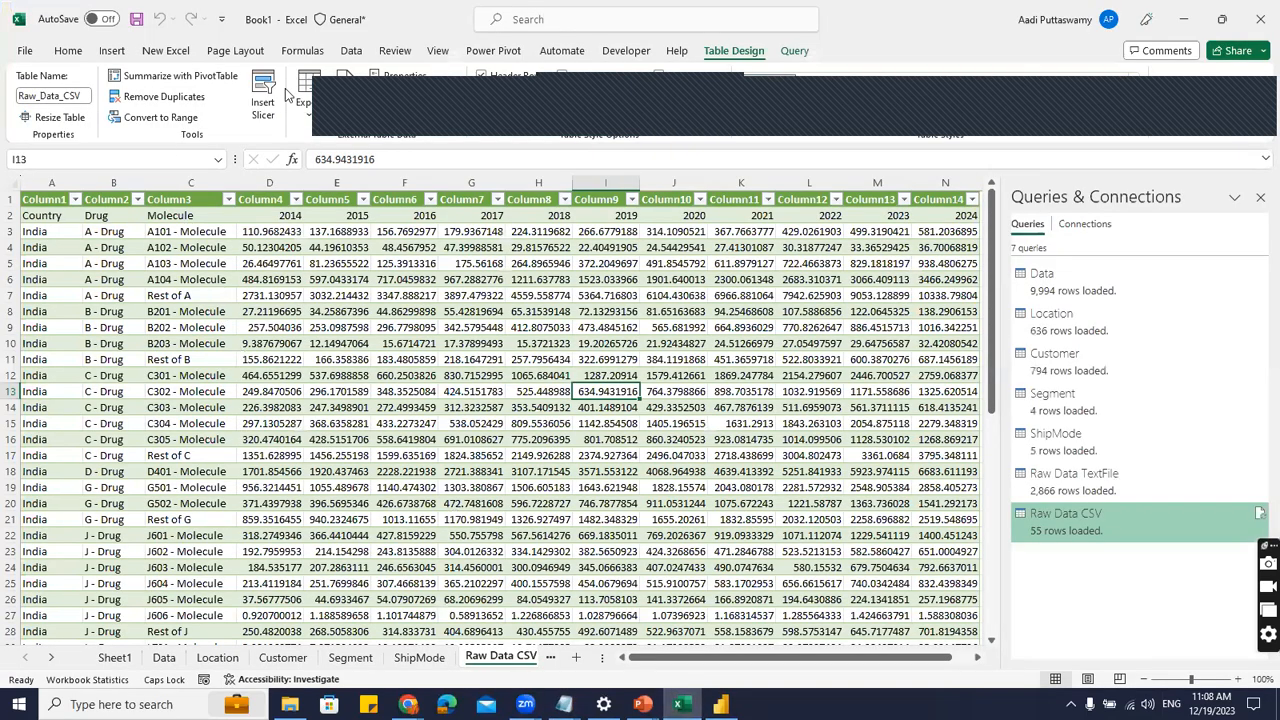
left_click(352, 51)
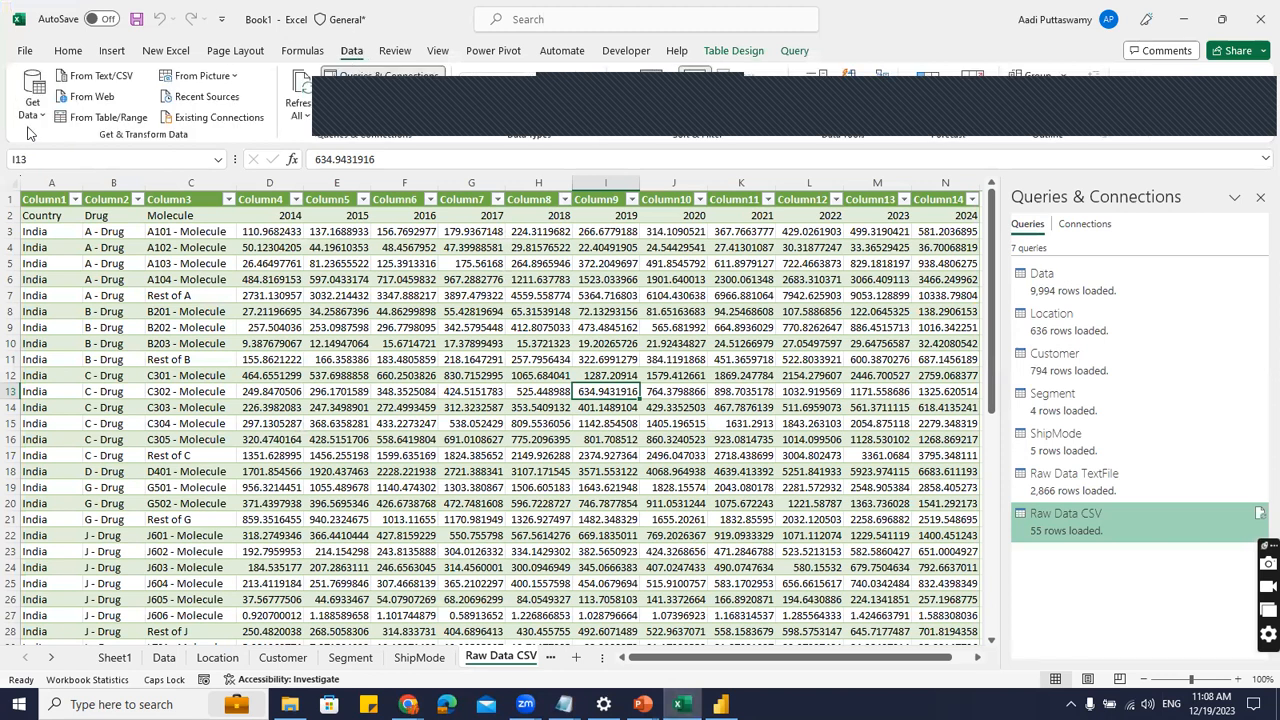
left_click(33, 100)
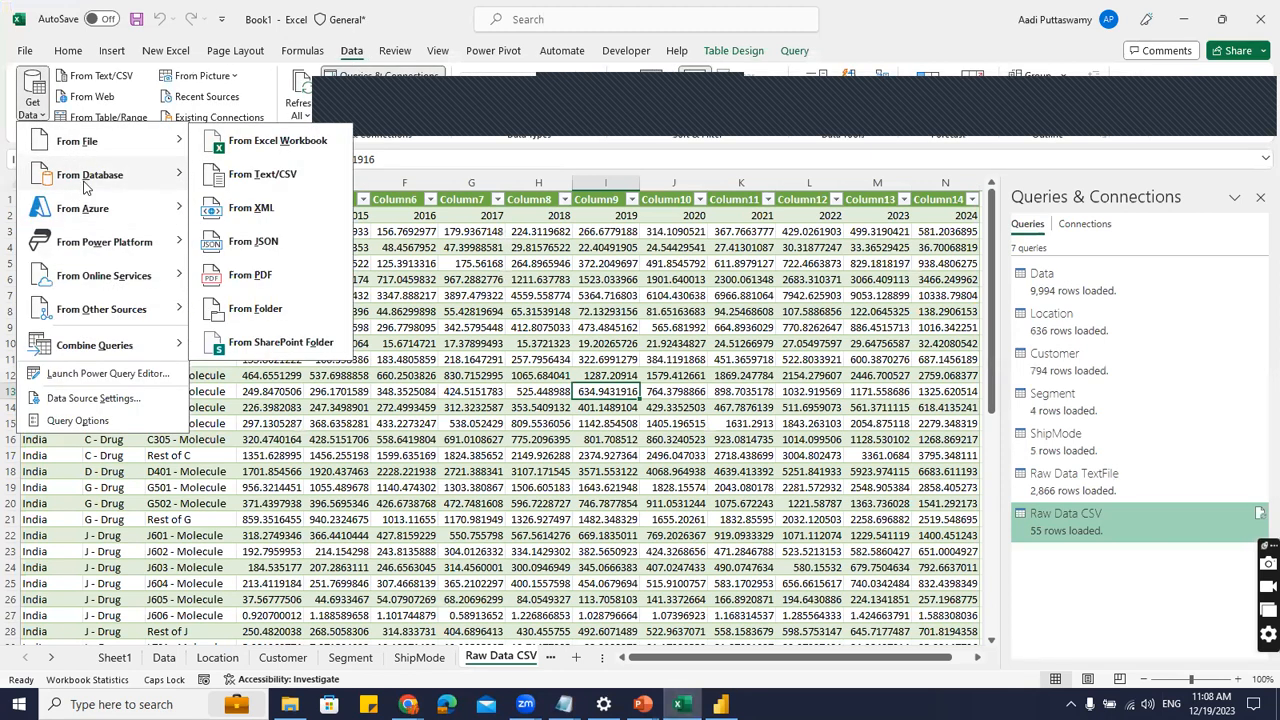
mouse_move(110, 279)
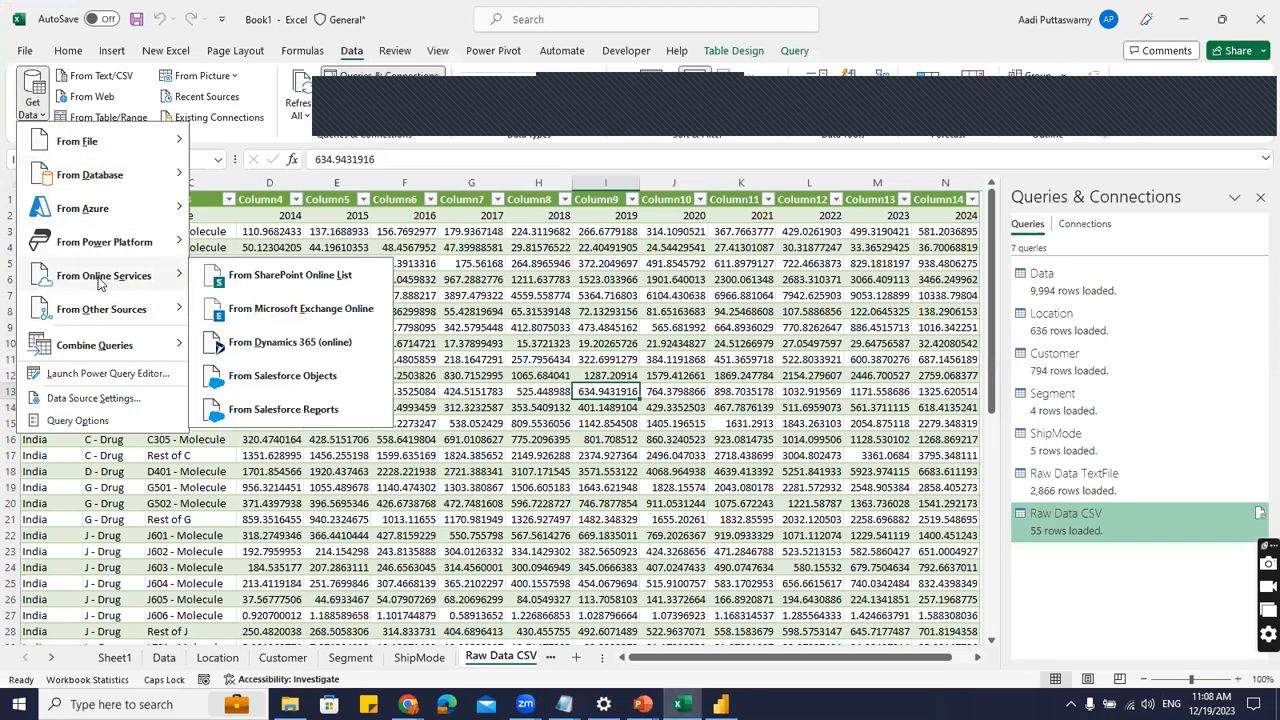
left_click(92, 96)
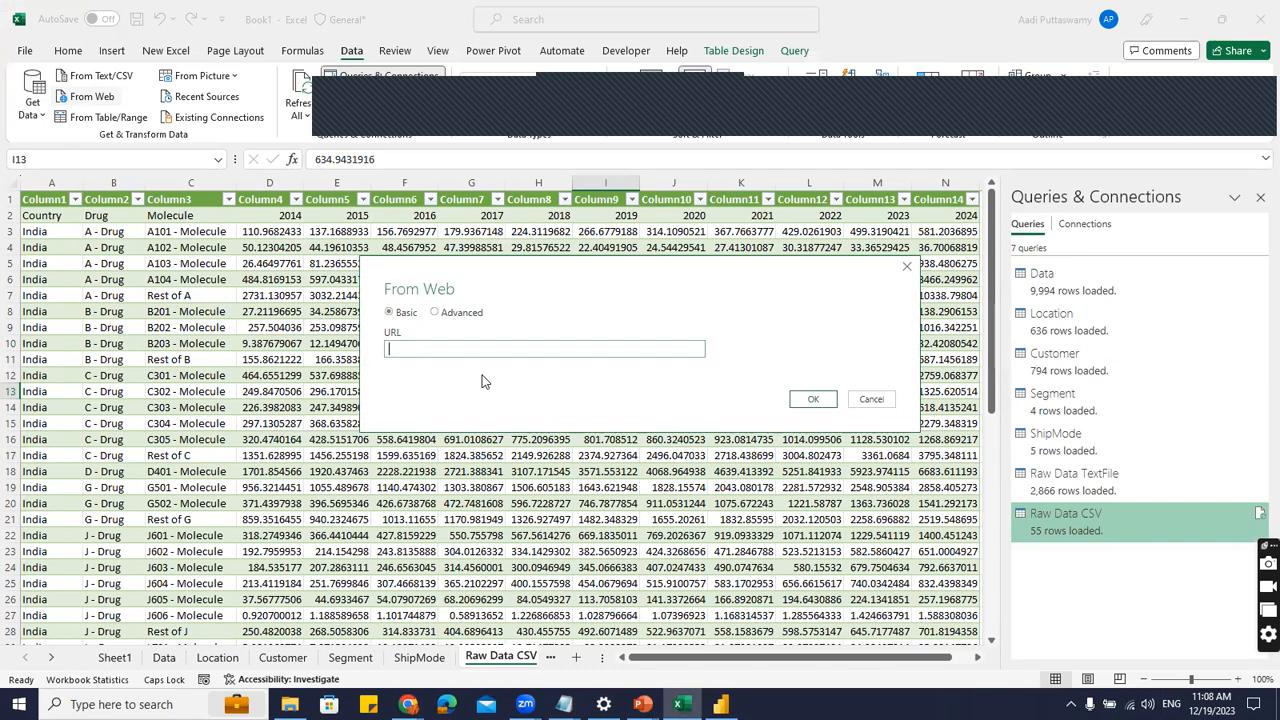
key("ctrl+v")
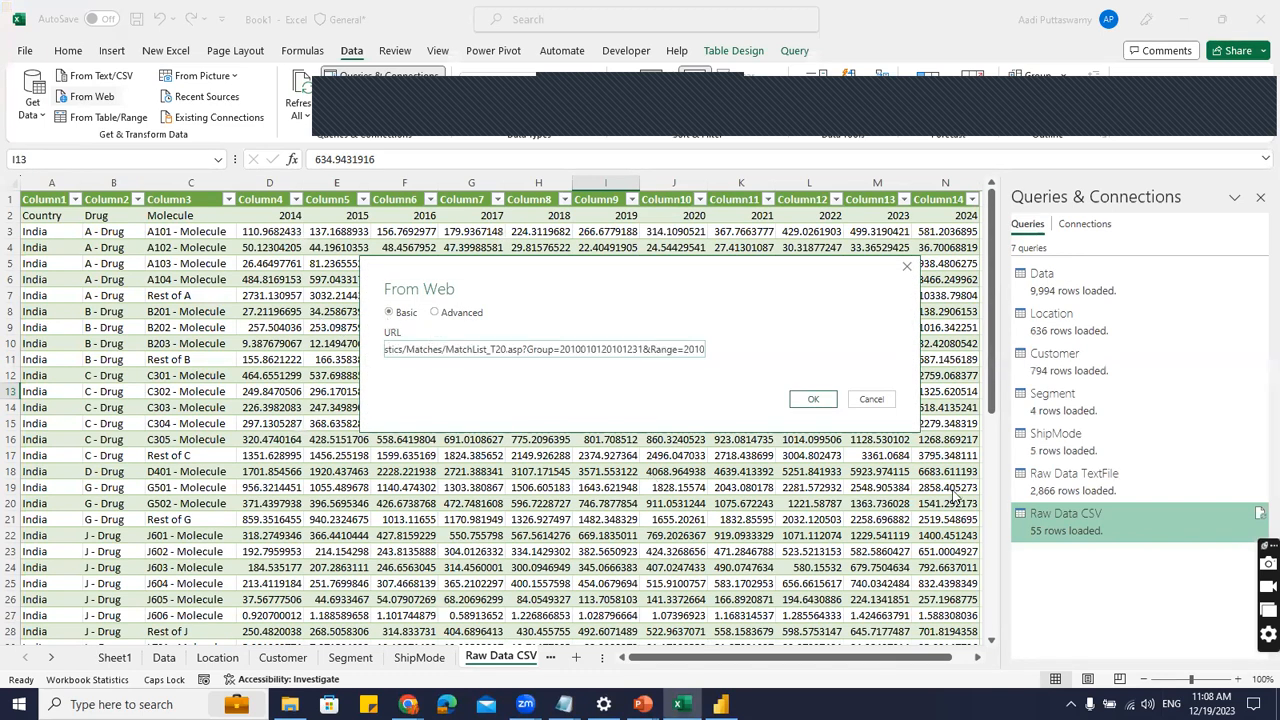
left_click(813, 402)
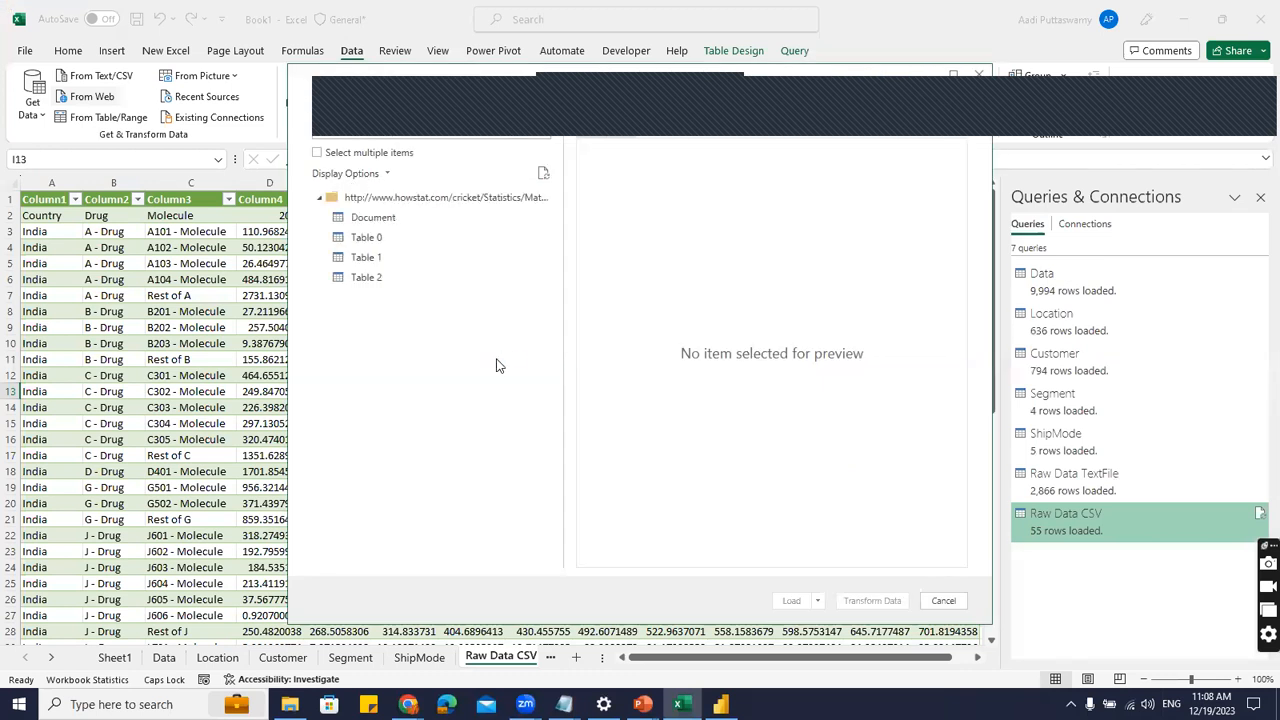
Preview the web page's tables and load Table 1 as a table on a new worksheet.
left_click(374, 239)
left_click(375, 258)
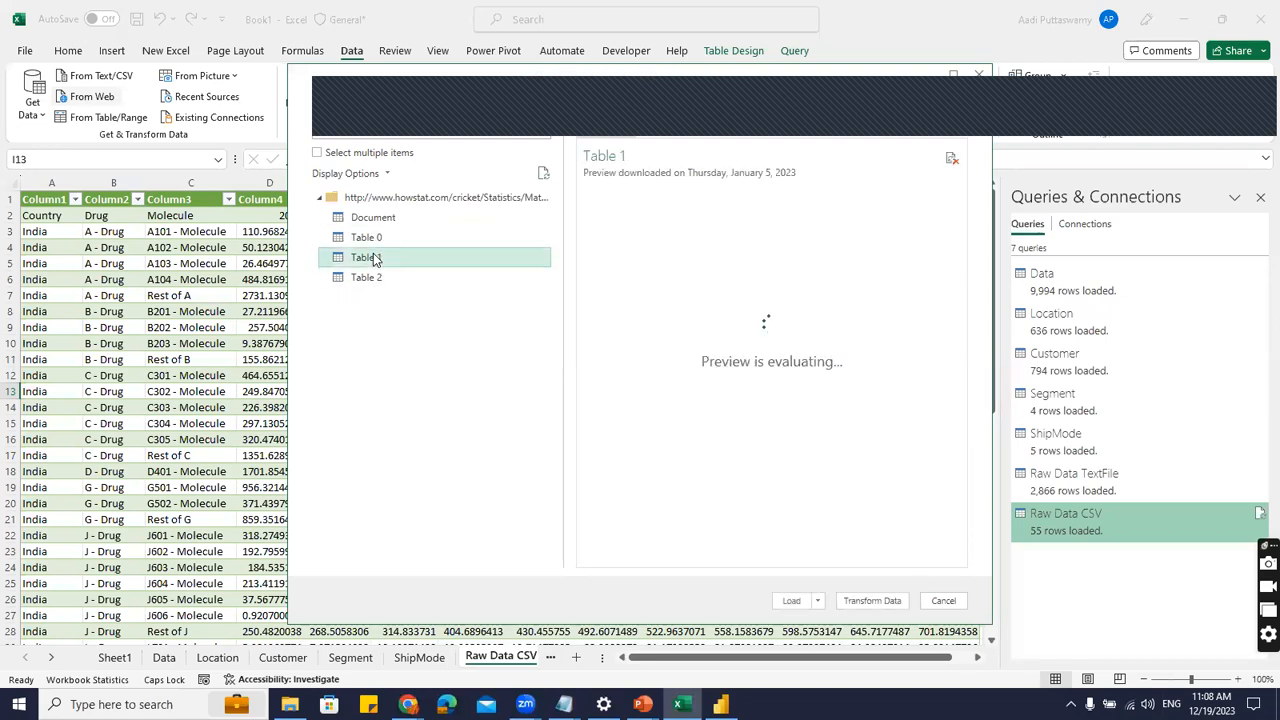
left_click(373, 279)
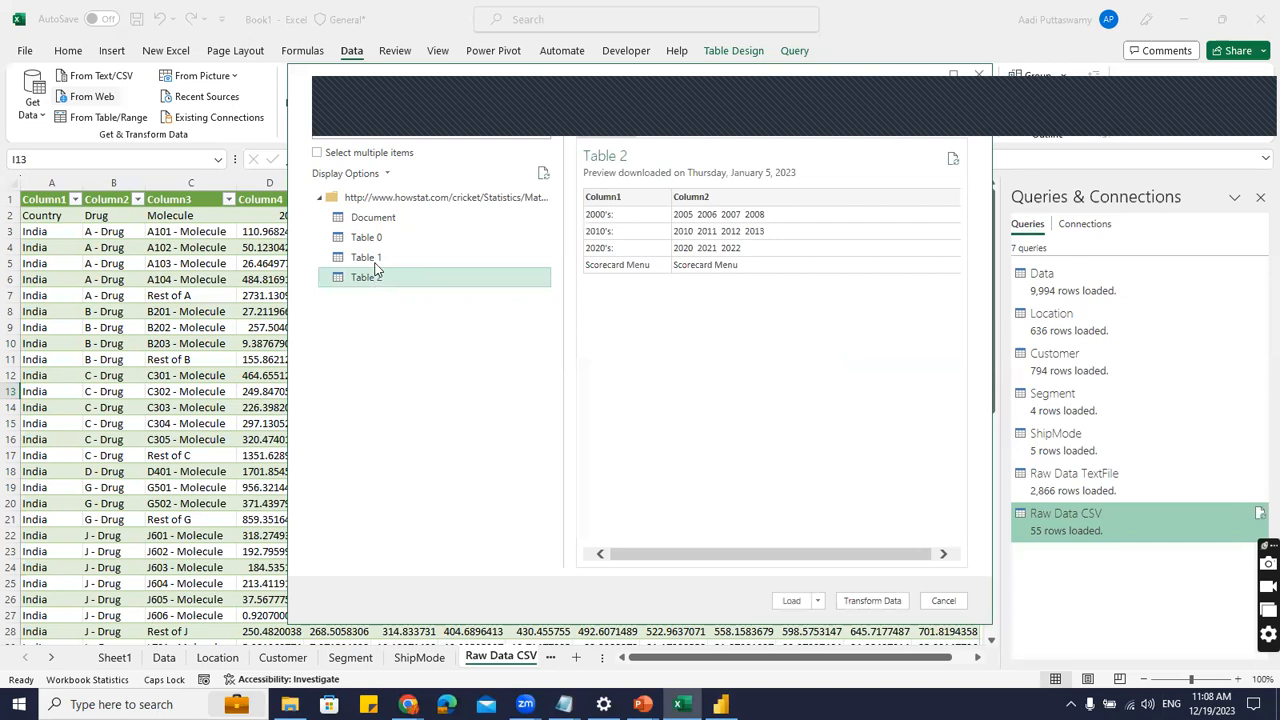
left_click(368, 258)
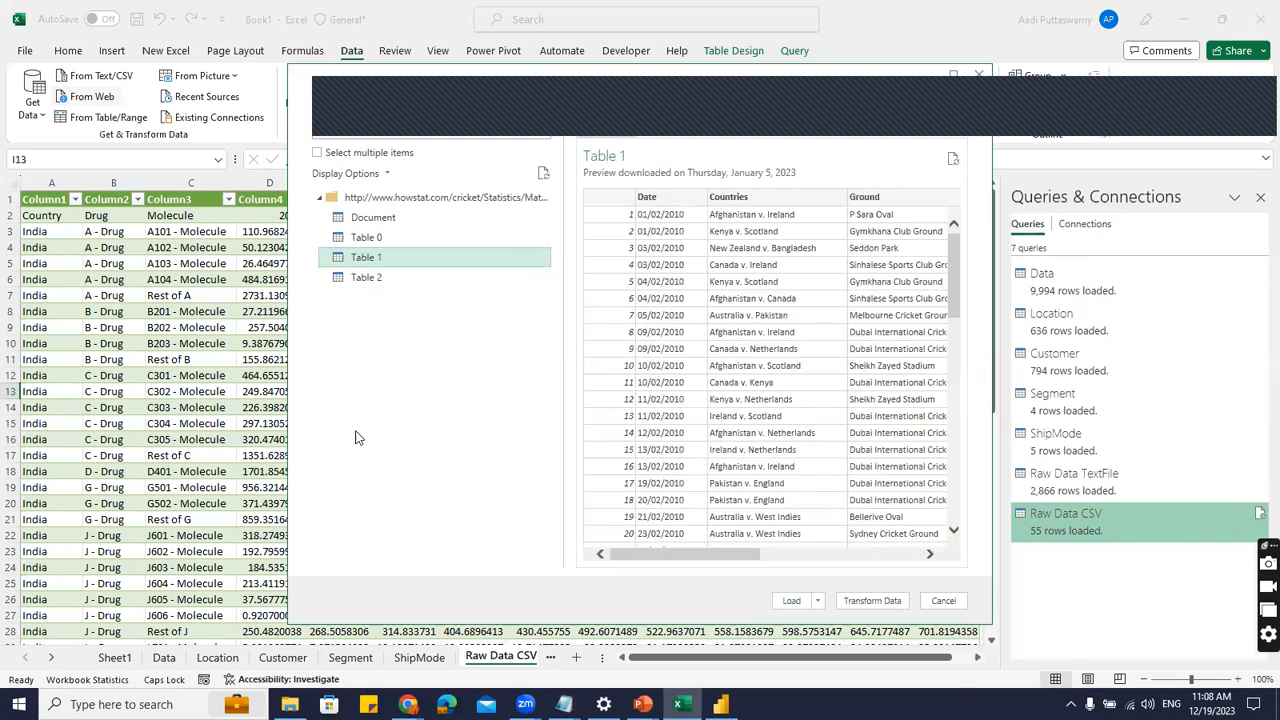
left_click(818, 601)
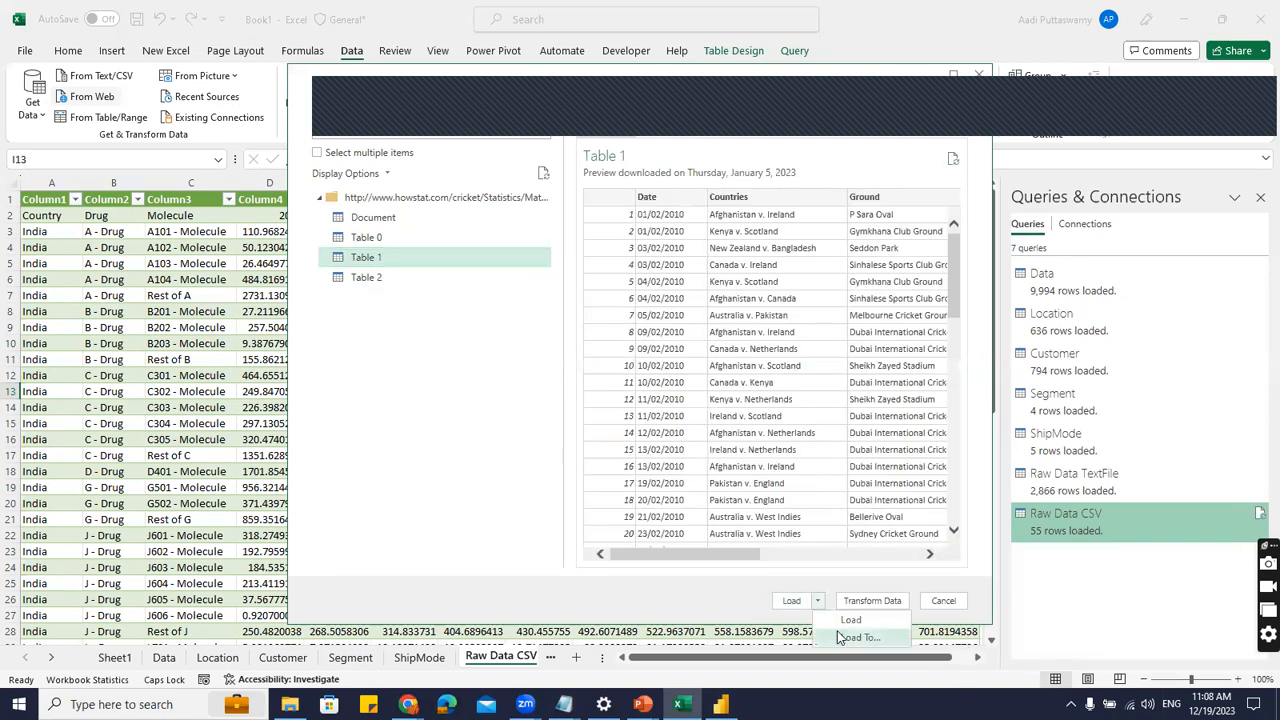
left_click(840, 636)
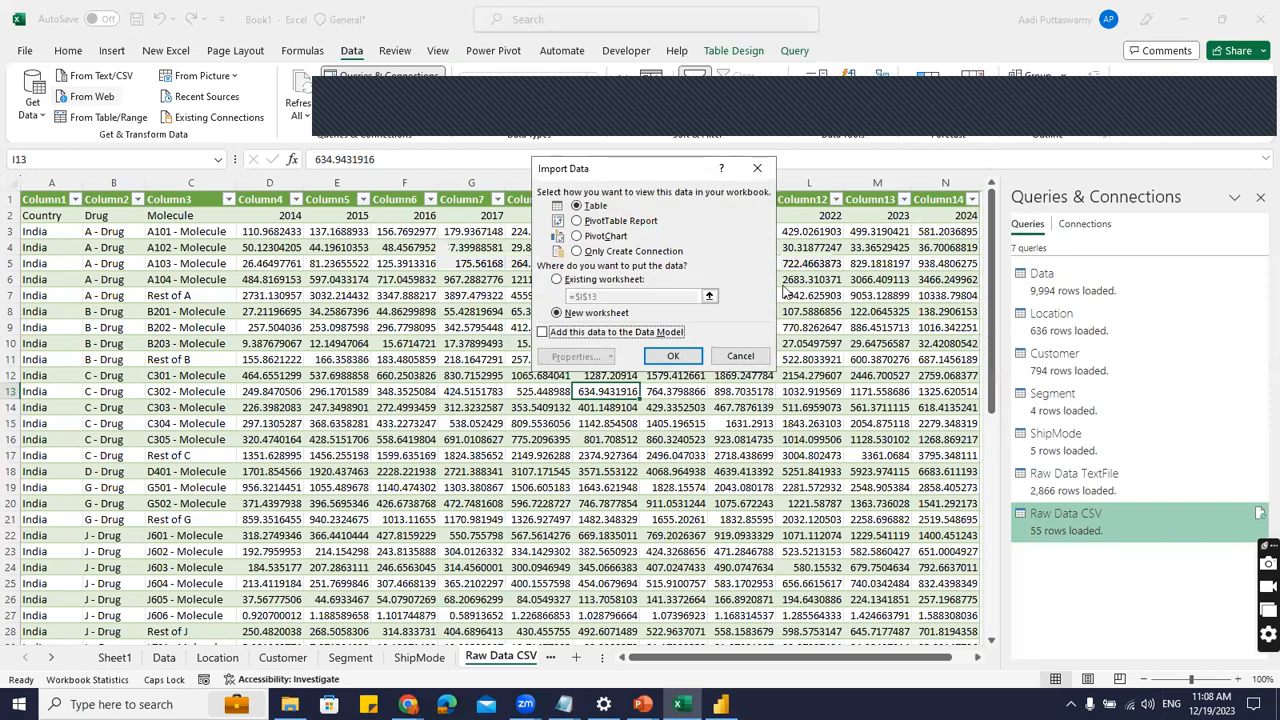
left_click(670, 357)
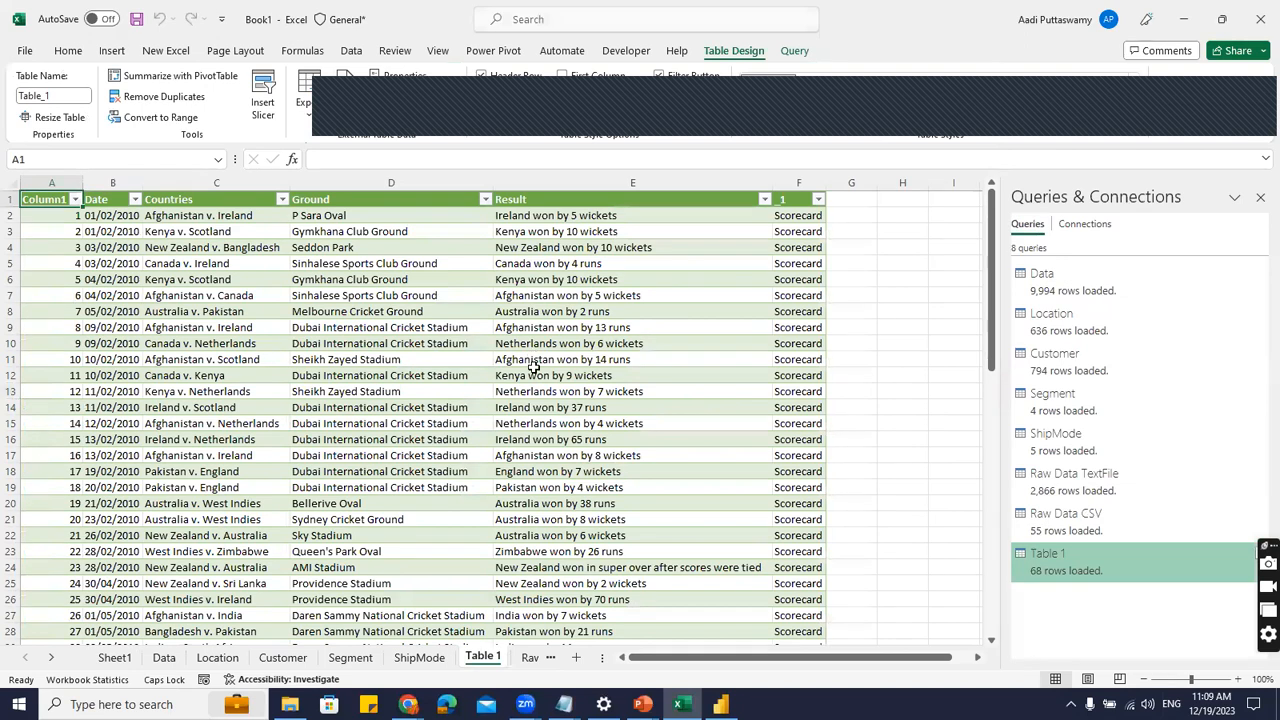
left_click(624, 358)
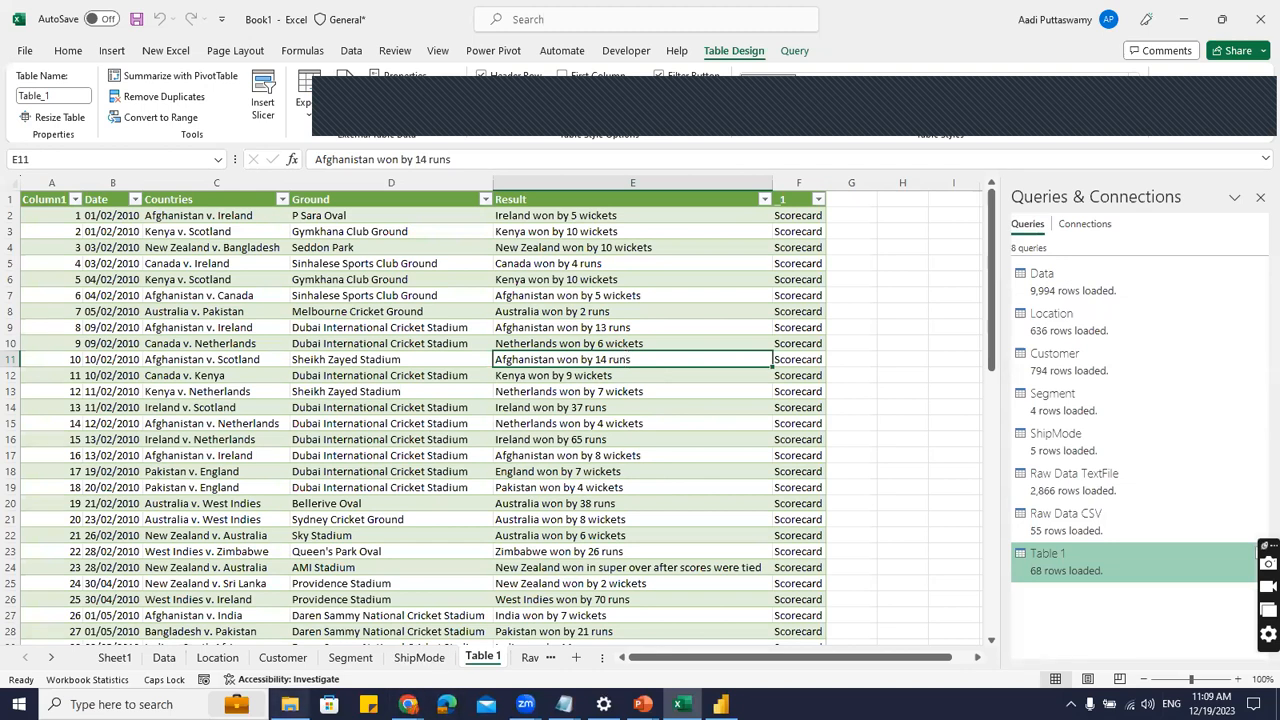
Switch to File Explorer and open Data Cleaning.xlsx from the 02. Data Cleaning folder of Session 01 - Introduction.
left_click(289, 704)
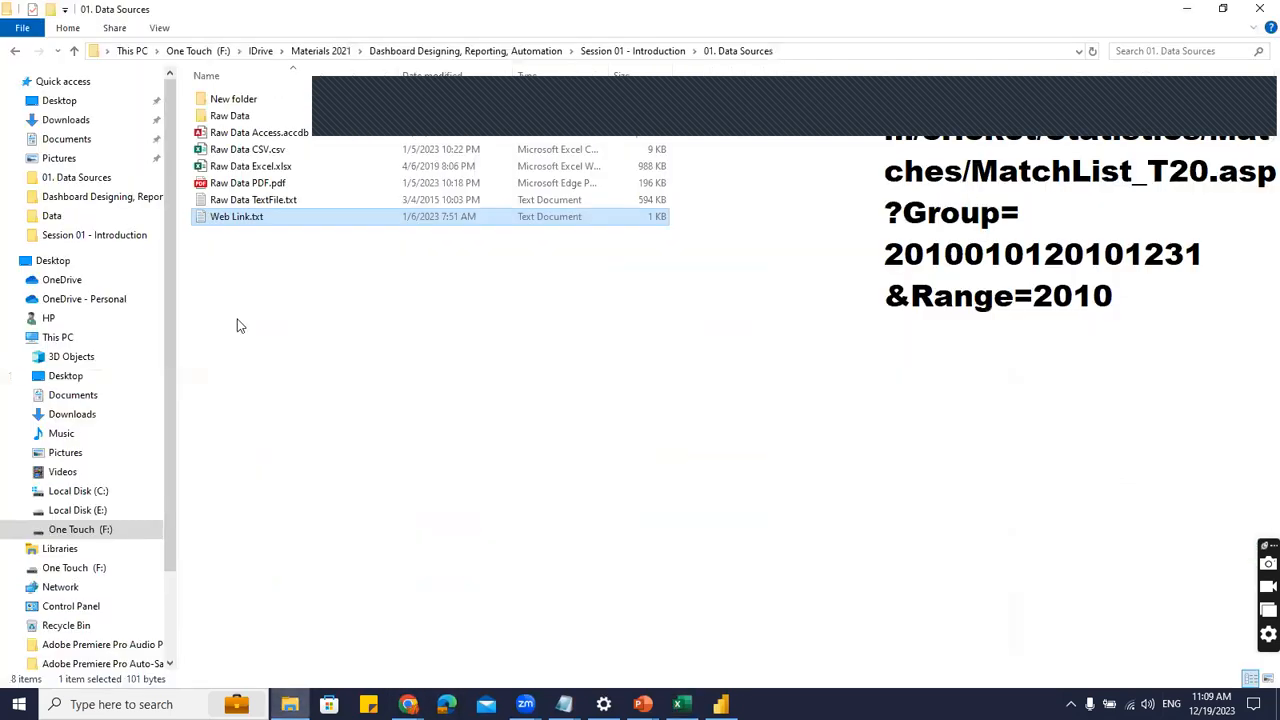
left_click(666, 55)
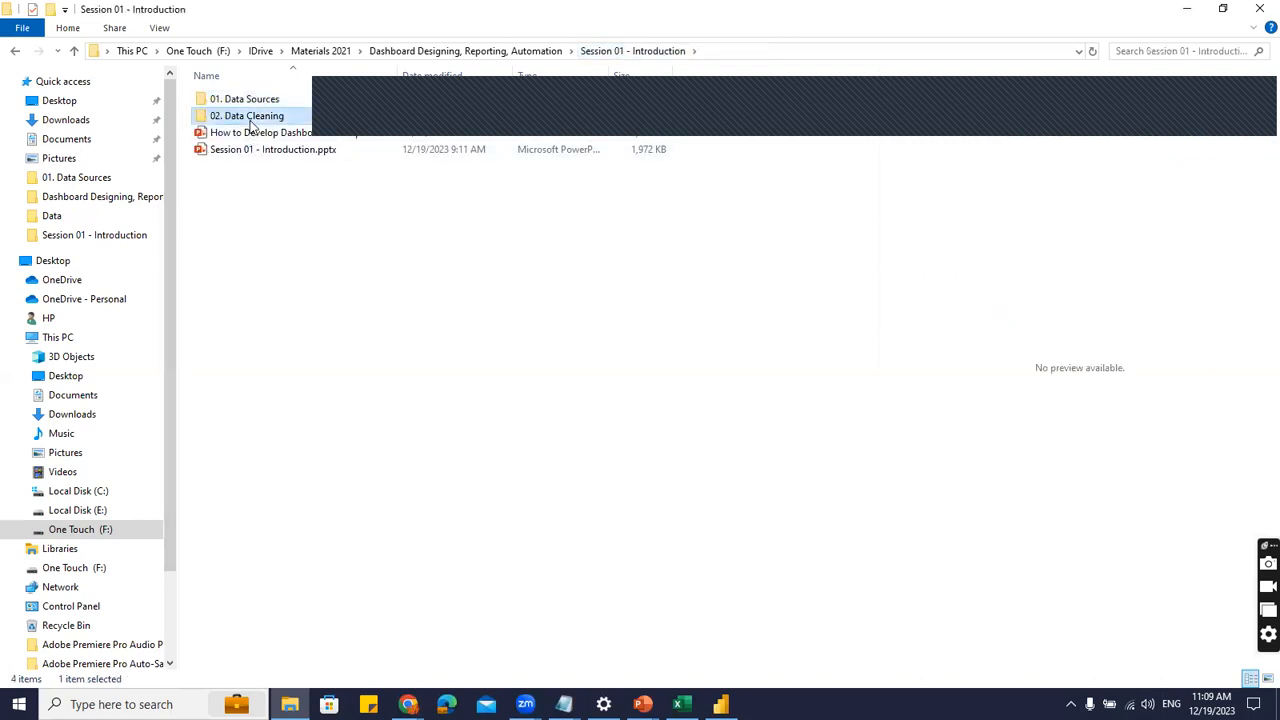
double_click(252, 116)
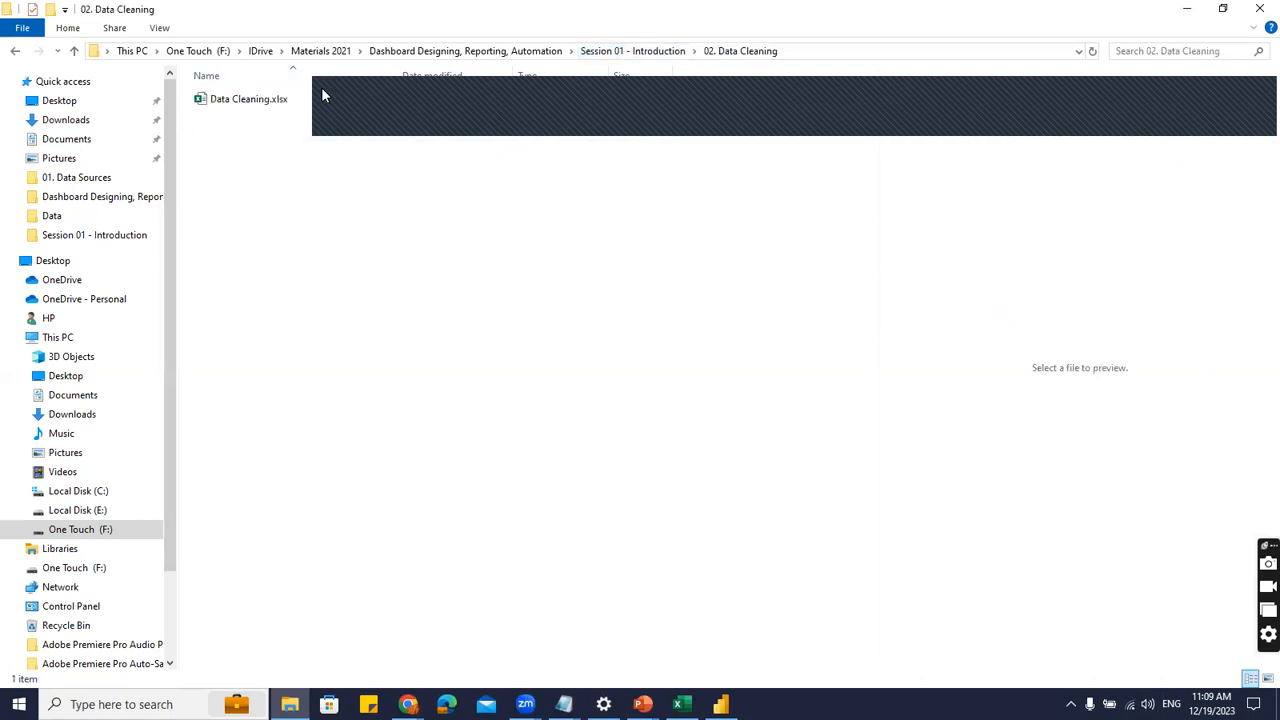
left_click(268, 104)
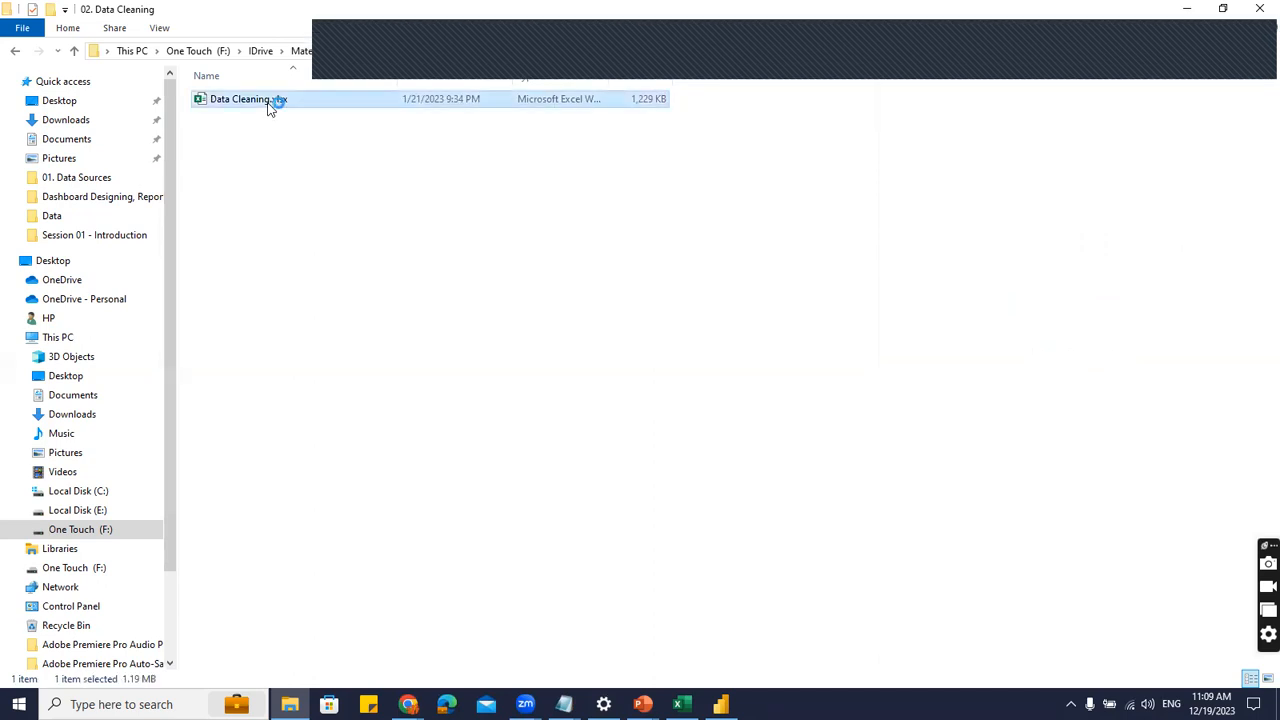
key("alt+Tab")
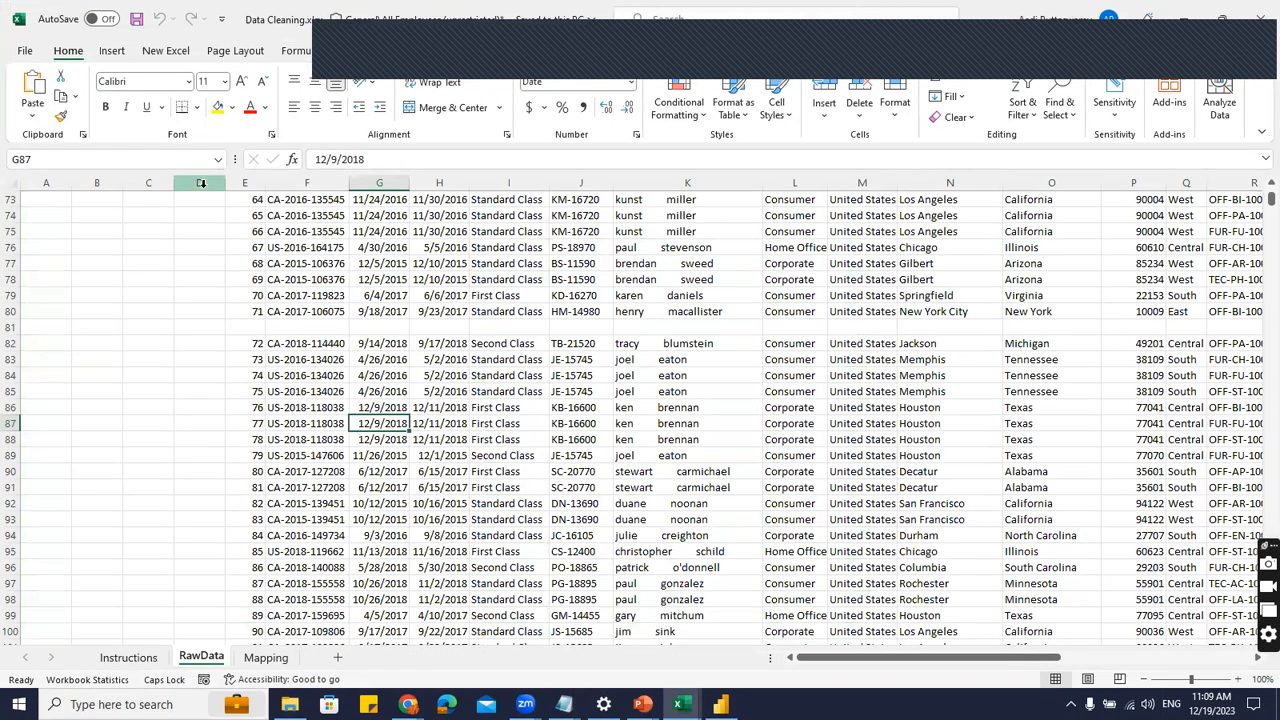
Review the Text, Date and Numbers cleaning tasks listed on the Instructions sheet.
left_click(128, 657)
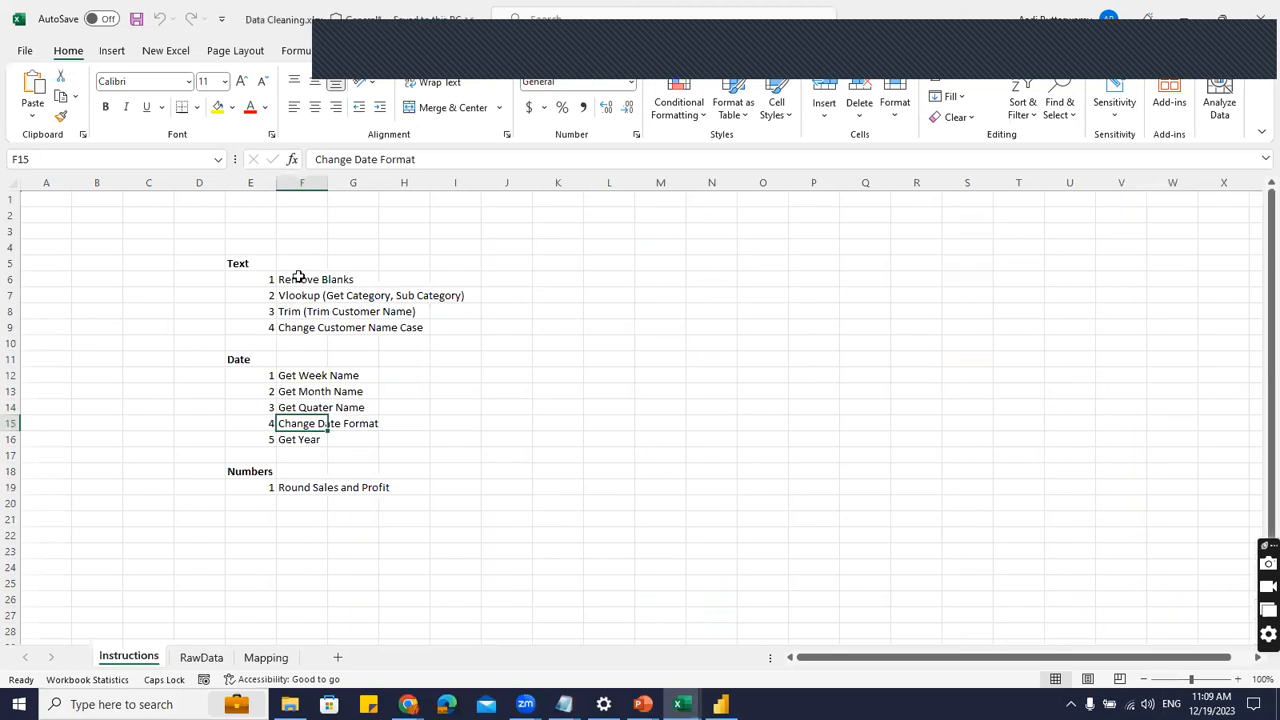
left_click_drag(237, 262, 356, 540)
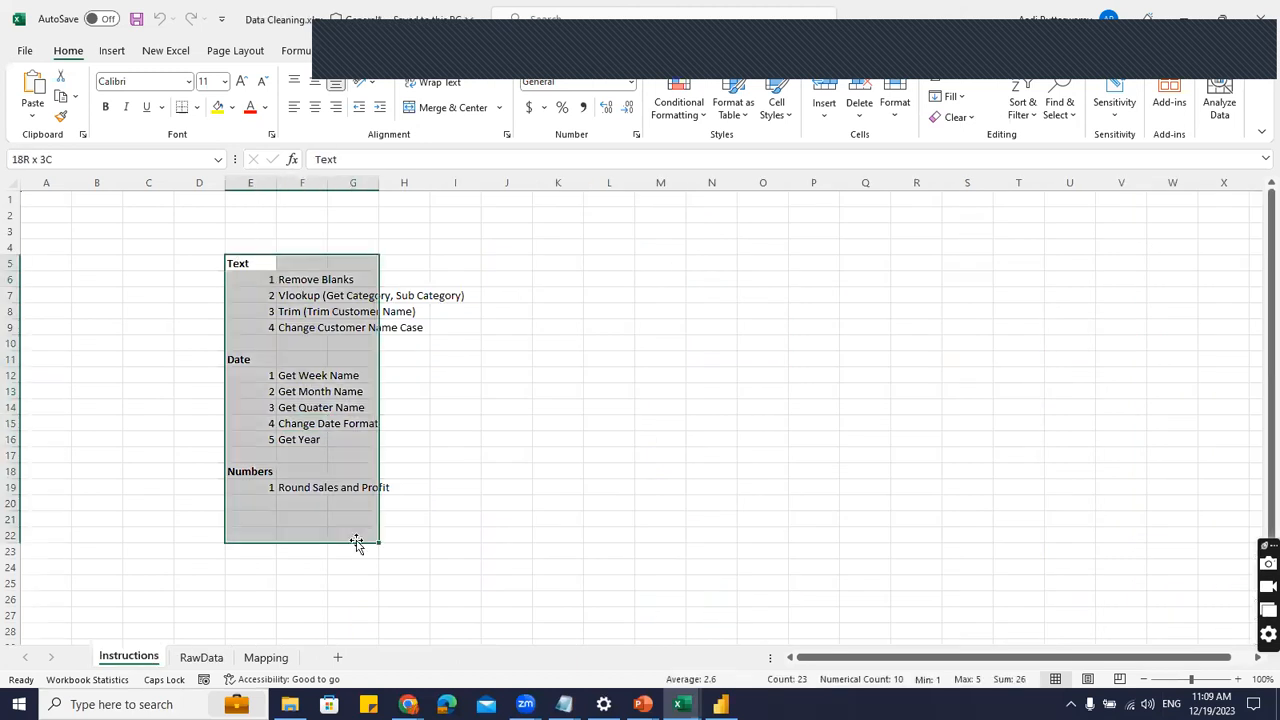
left_click(183, 405)
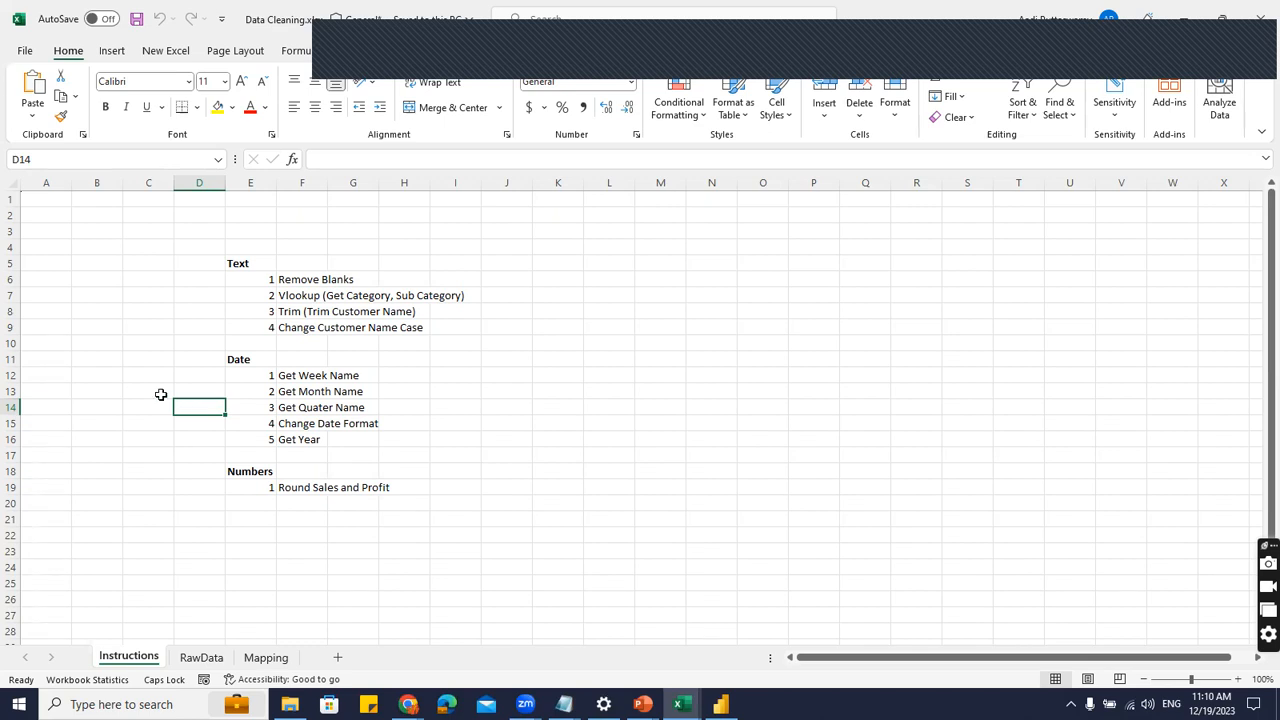
left_click_drag(237, 262, 330, 487)
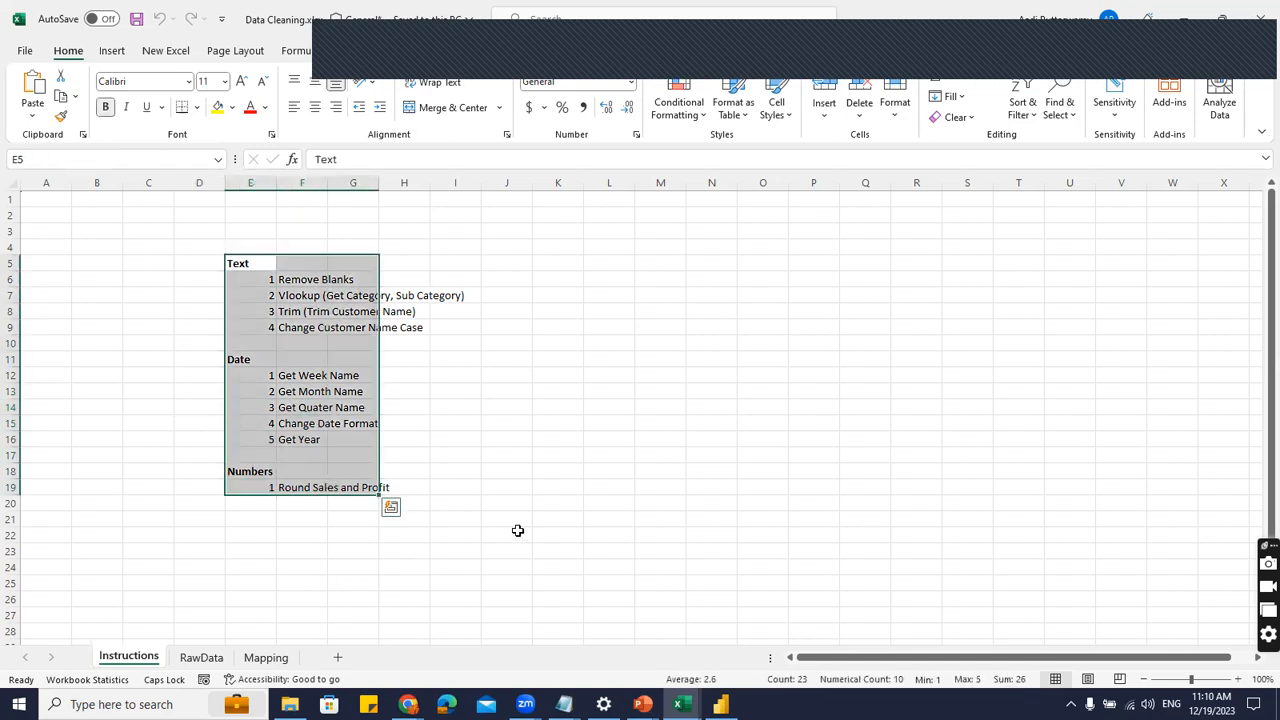
left_click(557, 503)
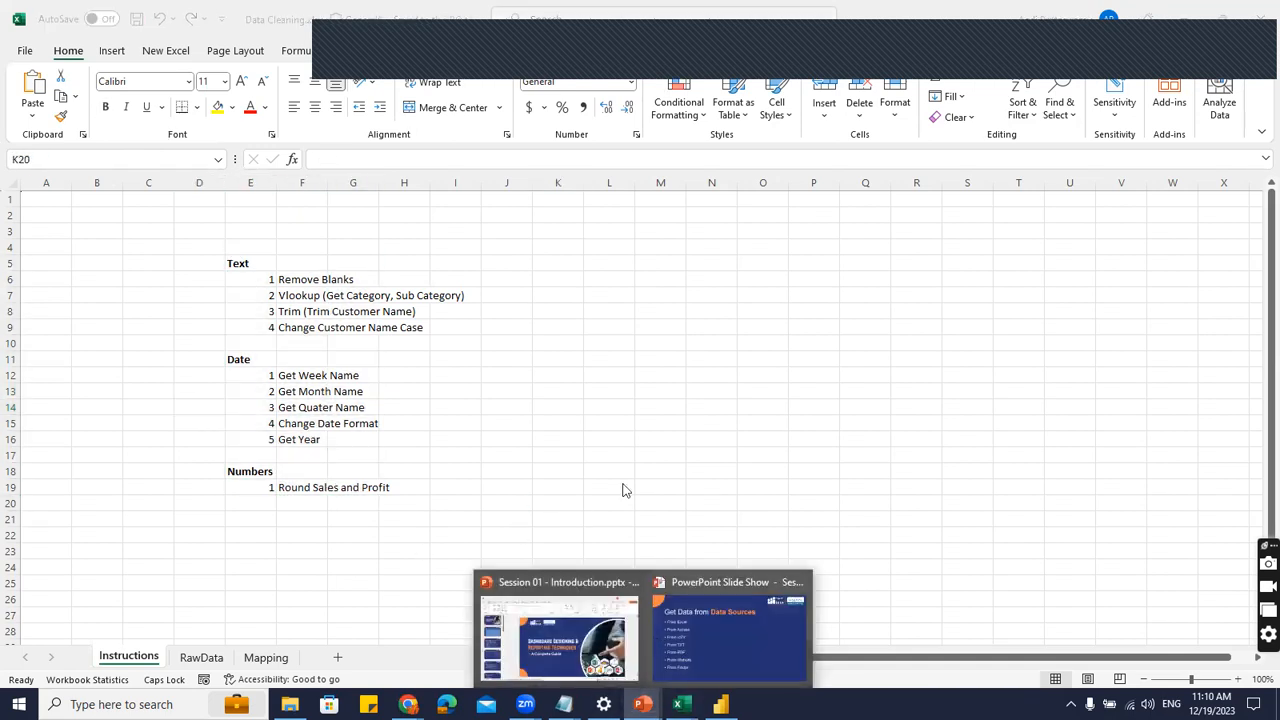
Switch to the PowerPoint slide show, advance to the Data Cleaning slide, and return to the Data Cleaning workbook.
left_click(700, 624)
left_click(537, 412)
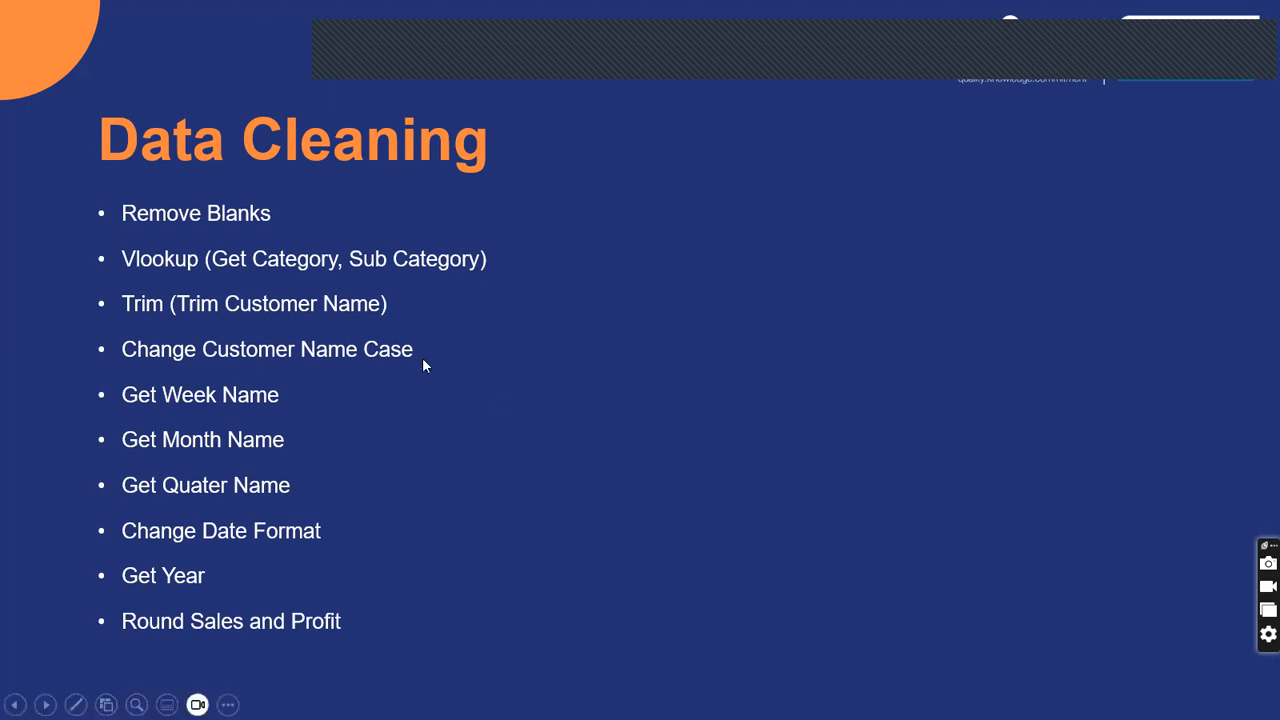
key("alt+Tab")
left_click(466, 374)
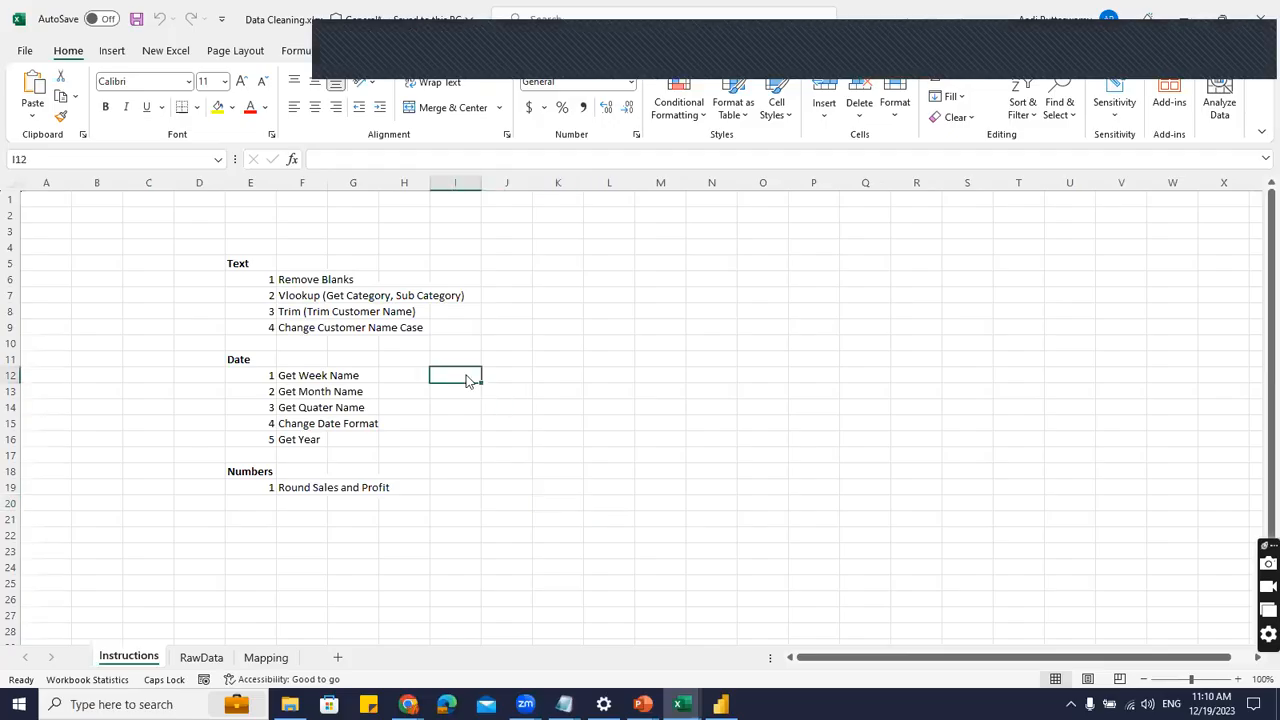
Switch to the Book1 workbook and close it without saving the changes.
key("alt+Tab")
key("alt+Tab")
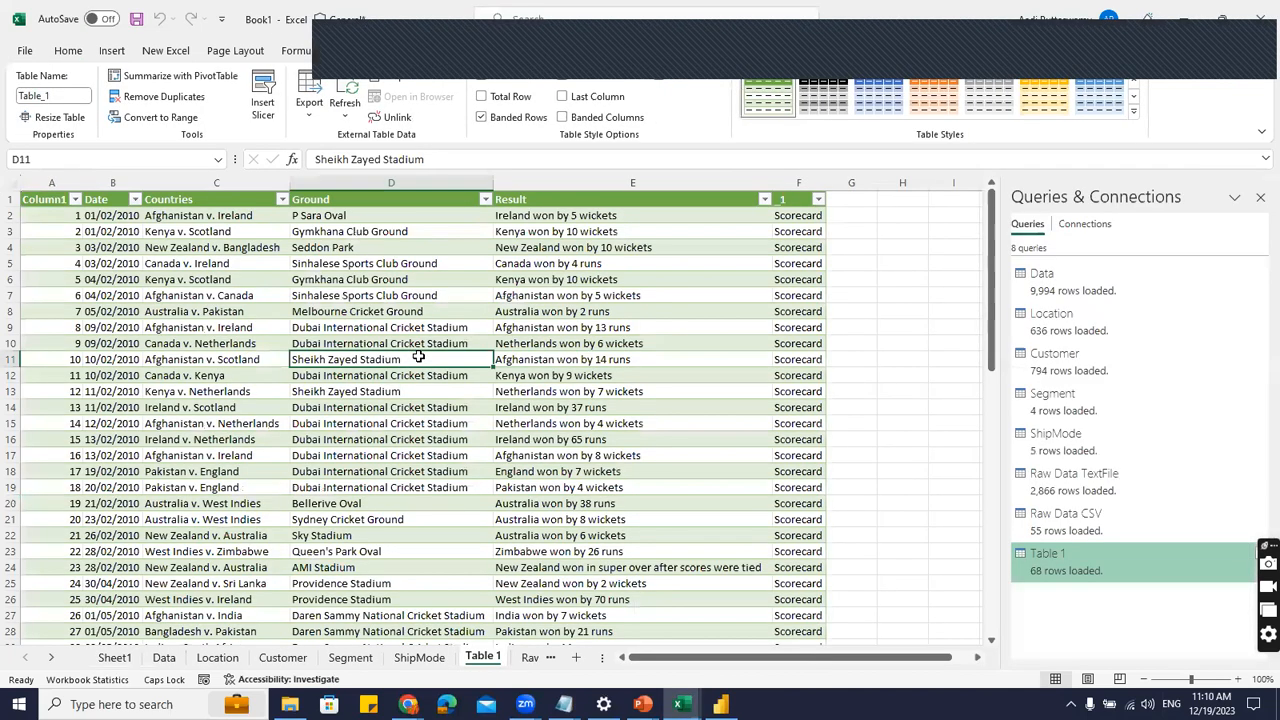
key("alt+f")
key("c")
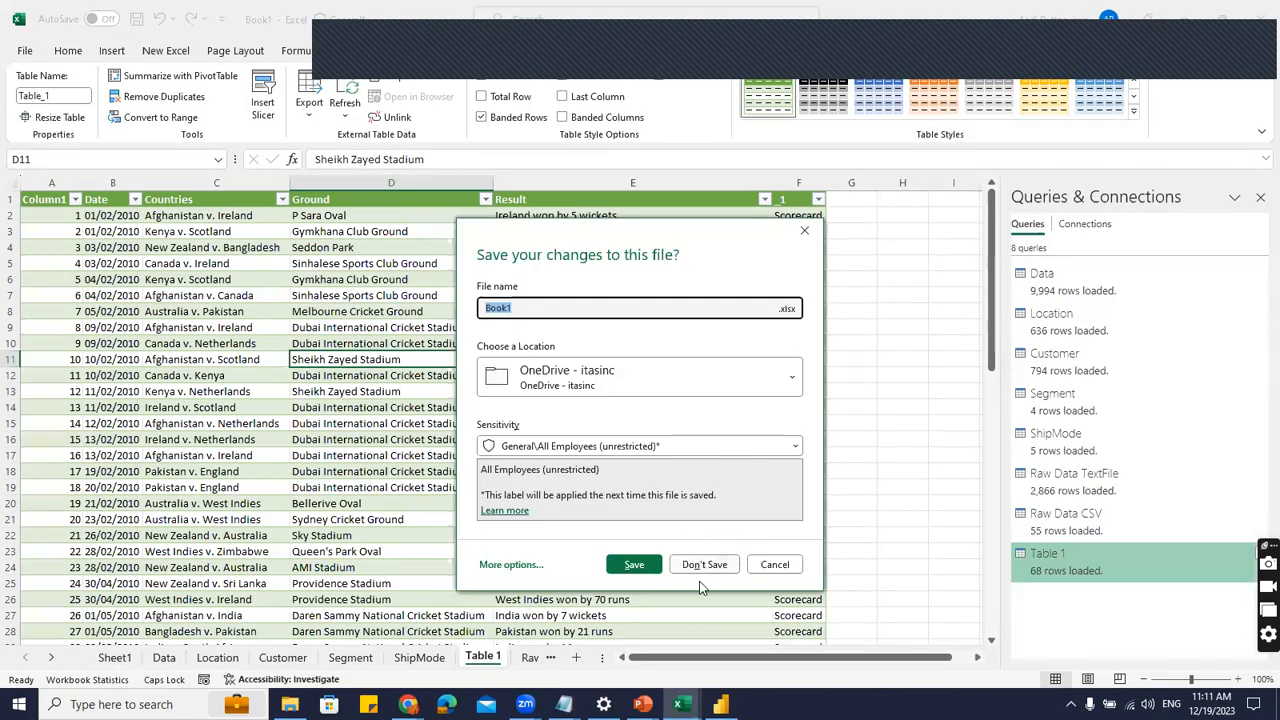
left_click(704, 564)
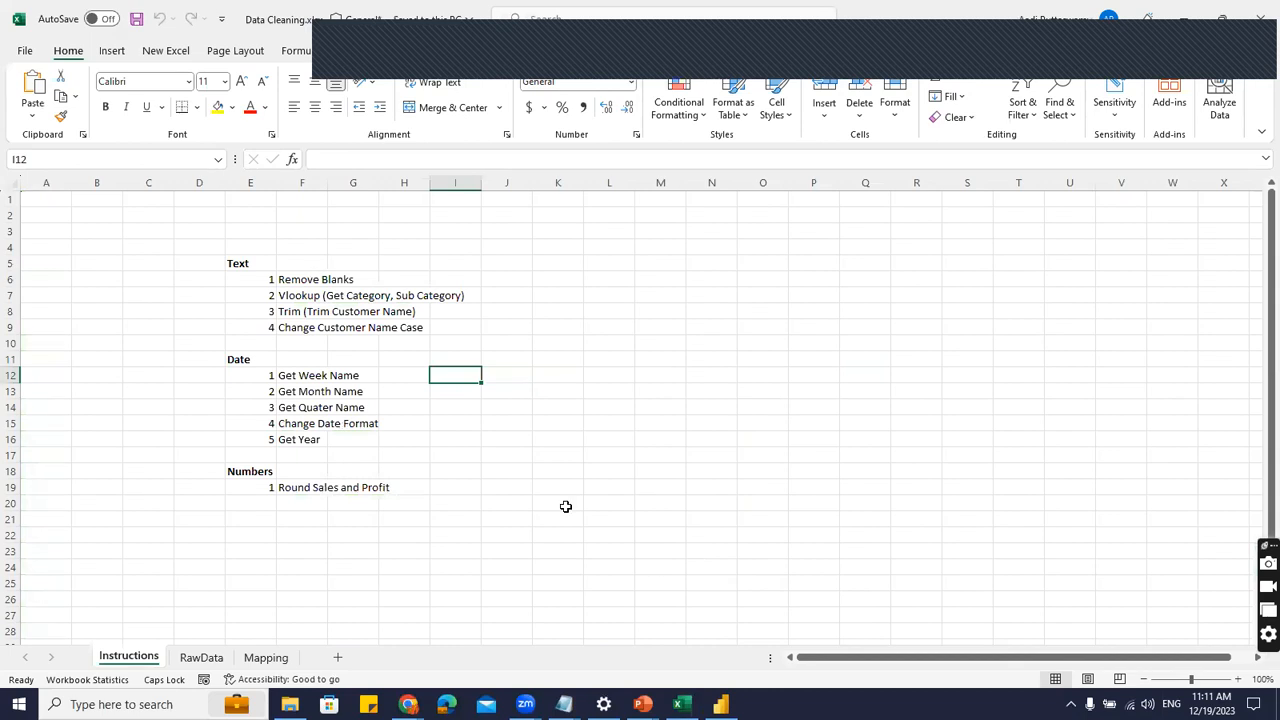
Switch to File Explorer and duplicate Data Cleaning.xlsx within the 02. Data Cleaning folder.
left_click(289, 704)
left_click(255, 99)
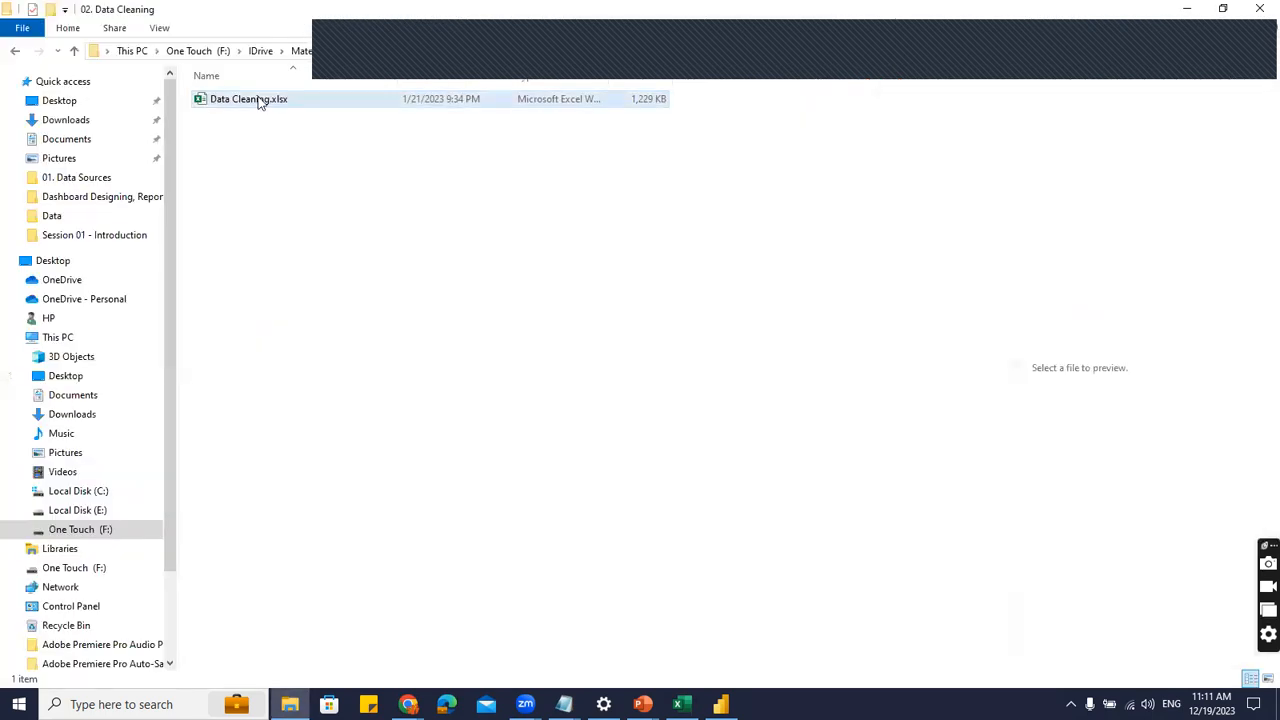
key("ctrl+v")
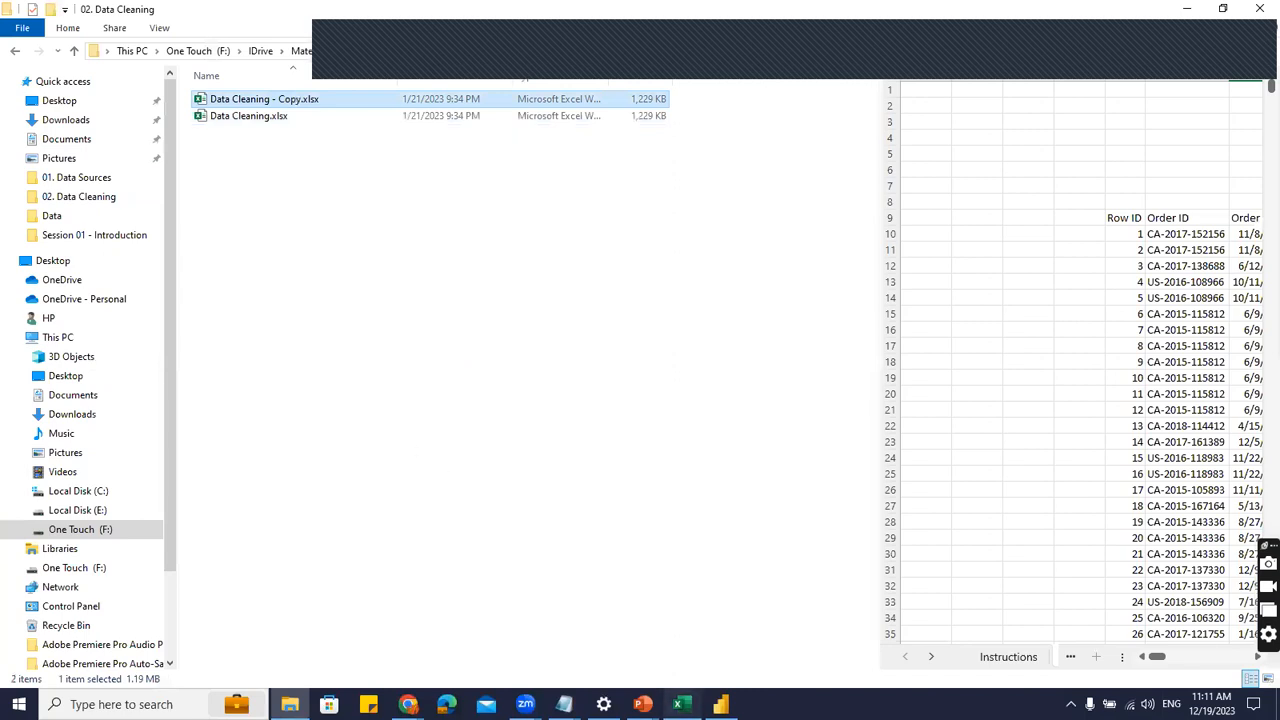
Close the original Data Cleaning workbook and open Data Cleaning - Copy.xlsx.
left_click(682, 704)
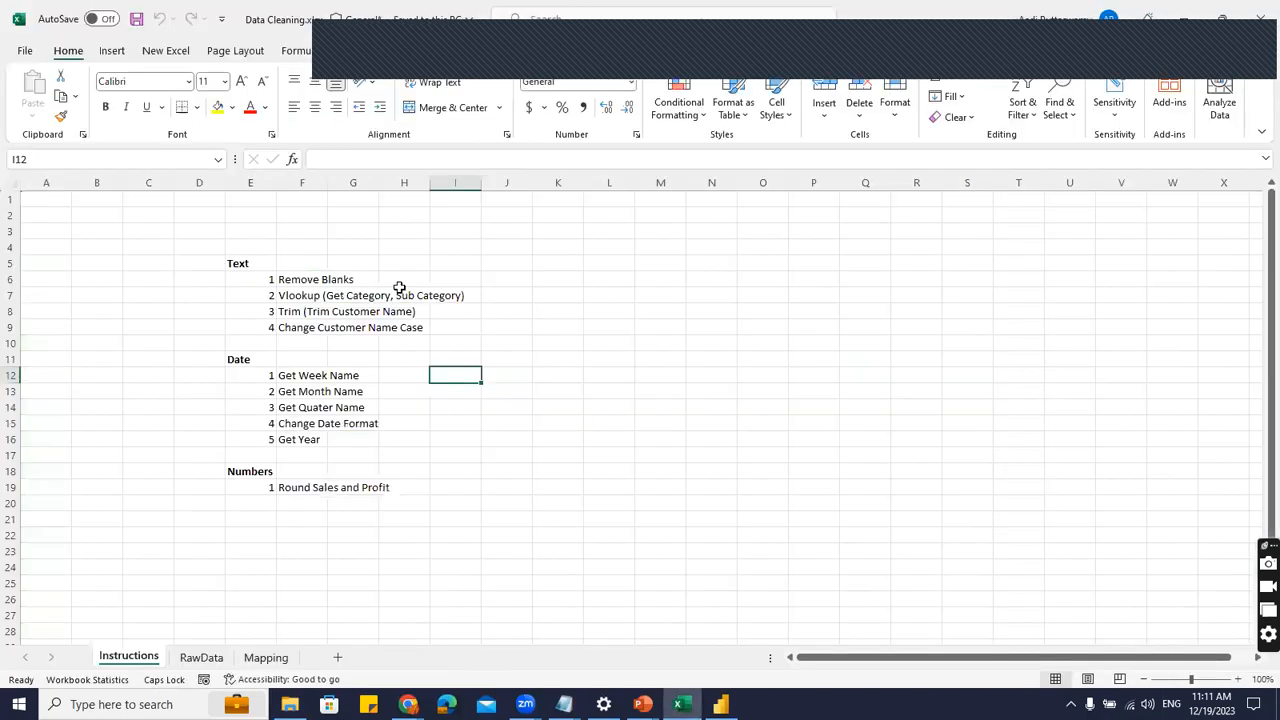
right_click(251, 17)
left_click(288, 116)
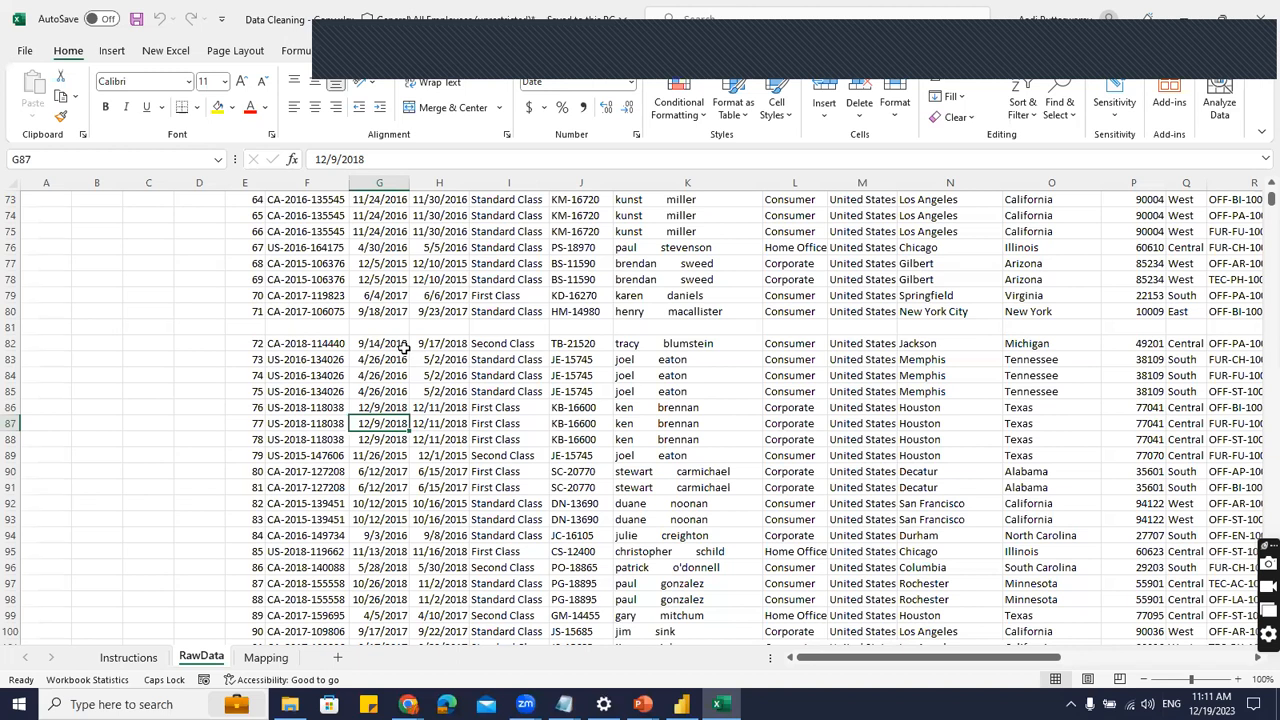
Examine the empty columns A to D and empty rows 1 to 8 surrounding the data on the RawData sheet.
left_click(300, 379)
scroll(334, 386, "up", 12)
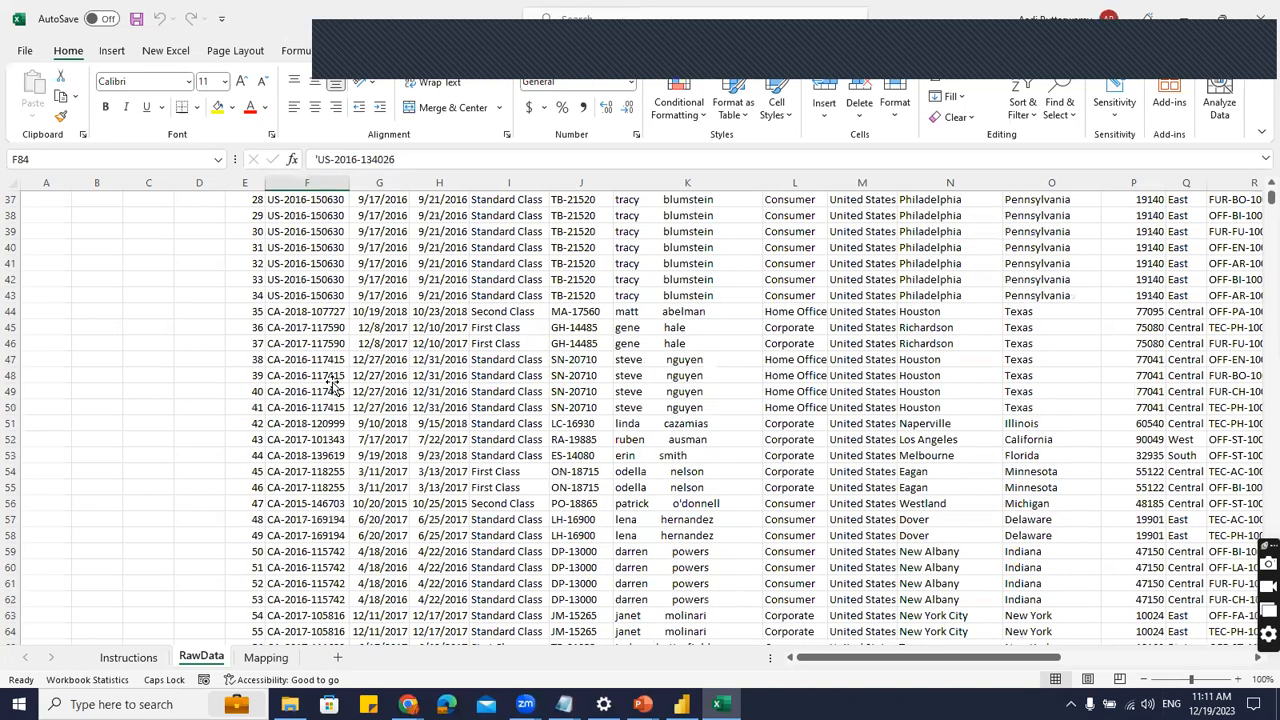
scroll(334, 386, "up", 12)
left_click_drag(44, 183, 196, 182)
left_click(290, 376)
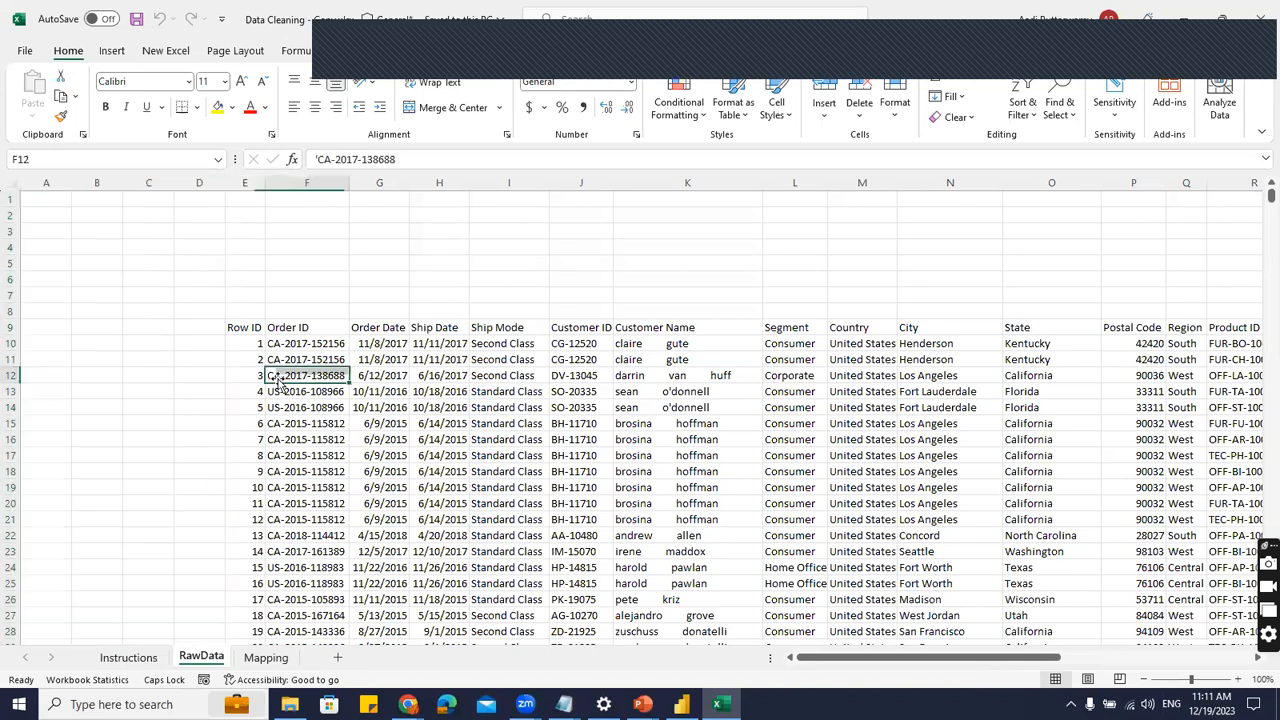
left_click_drag(12, 199, 20, 312)
left_click(440, 364)
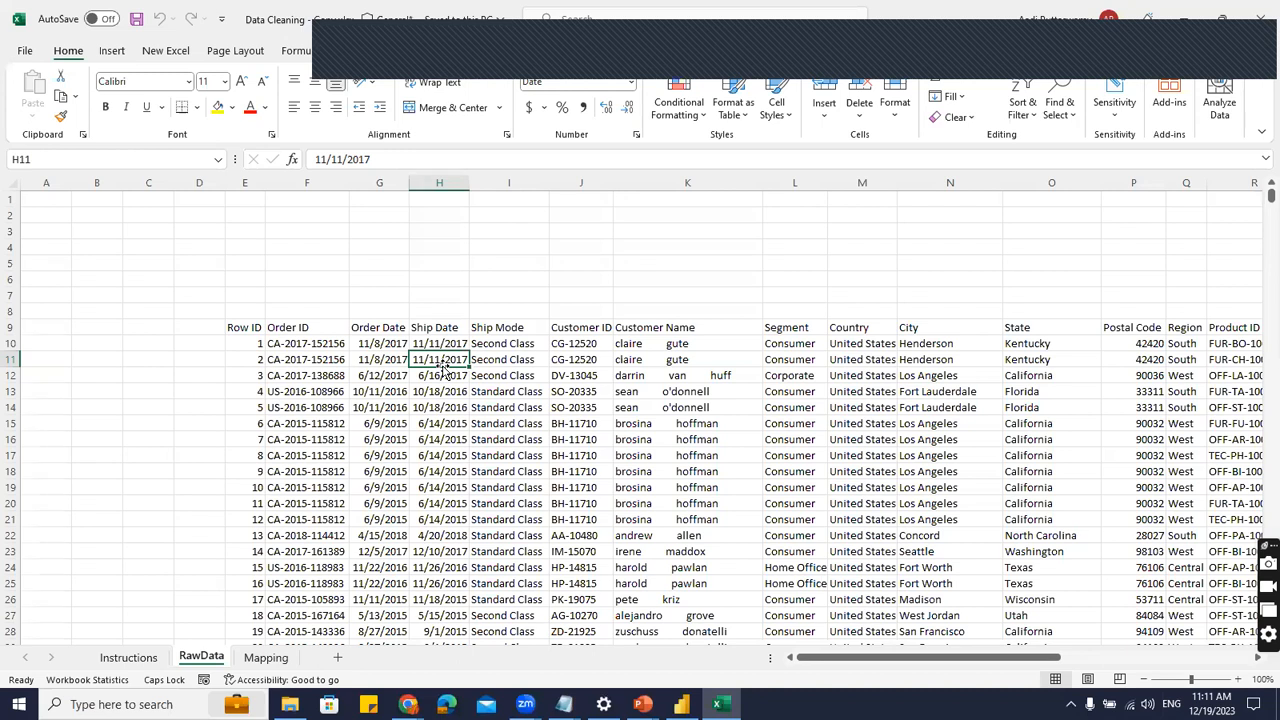
key("ctrl+Home")
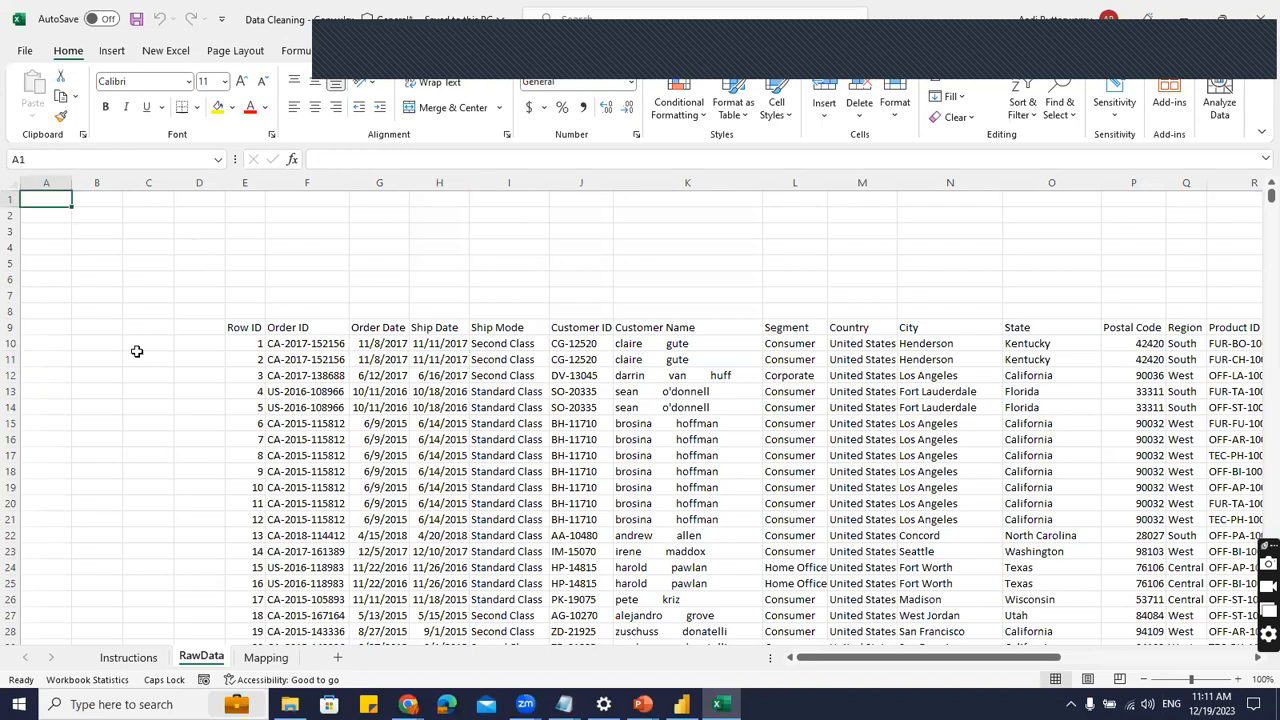
left_click(213, 420)
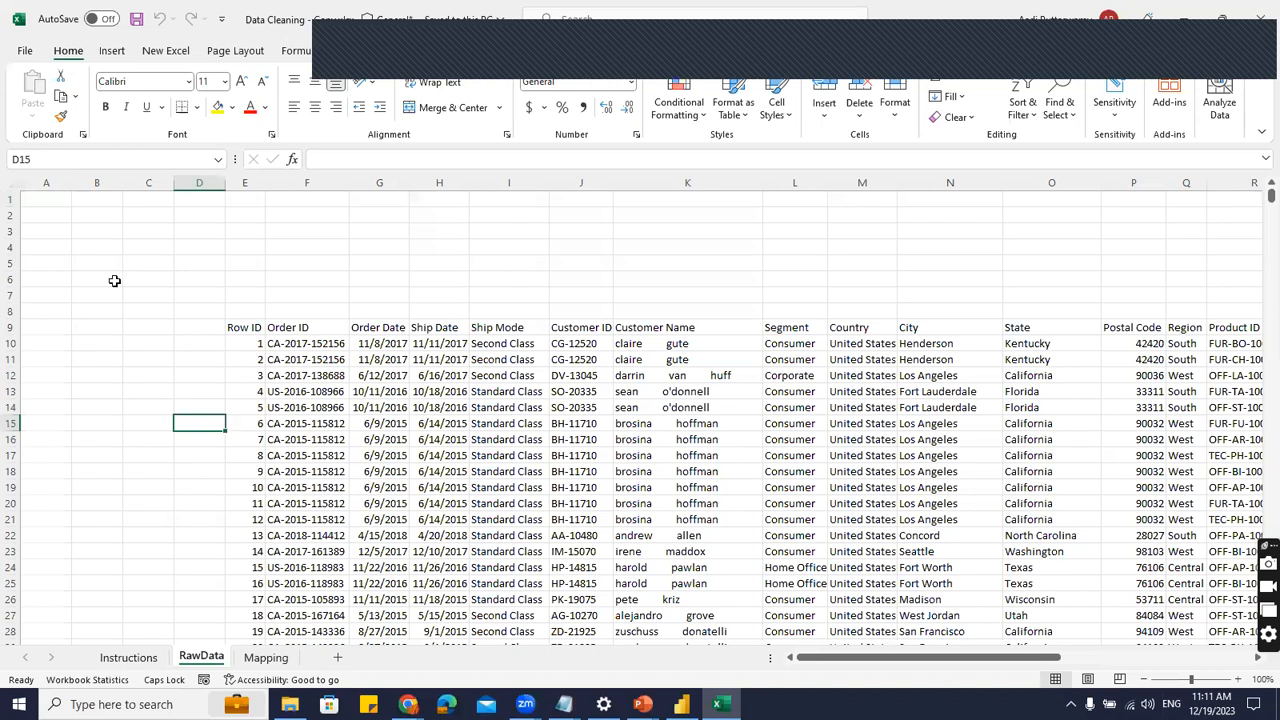
left_click_drag(42, 179, 199, 183)
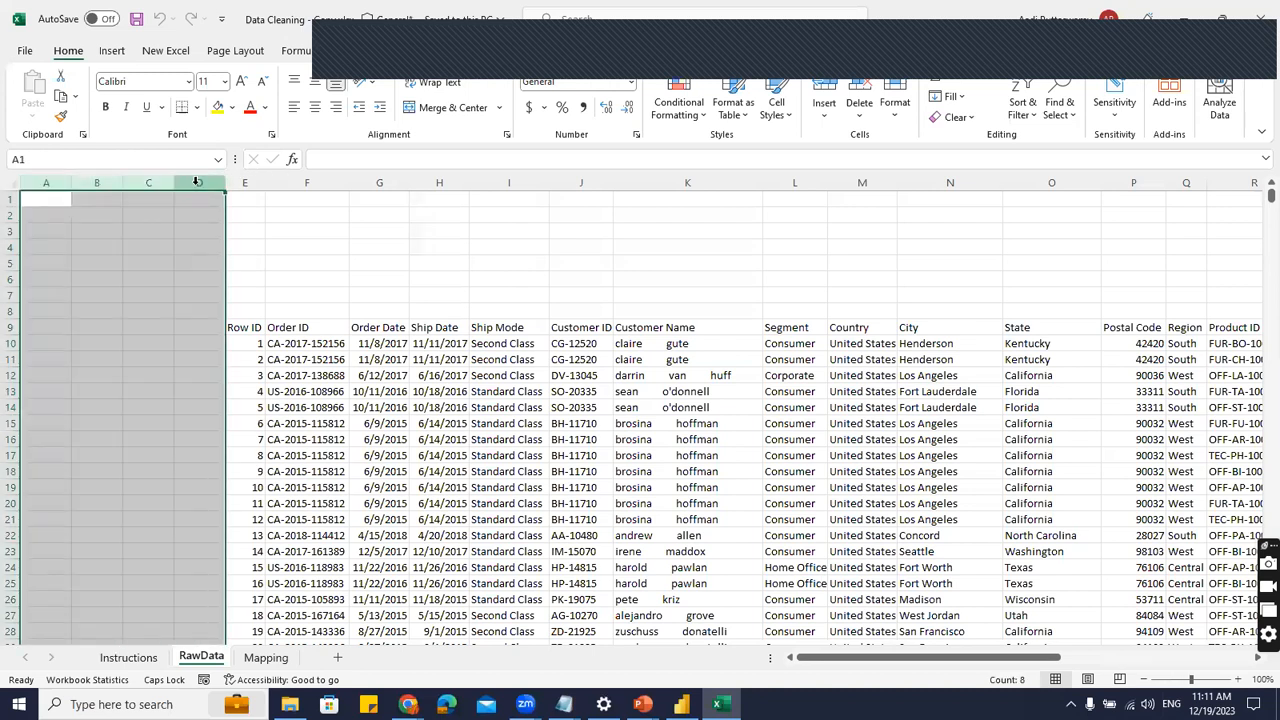
right_click(197, 190)
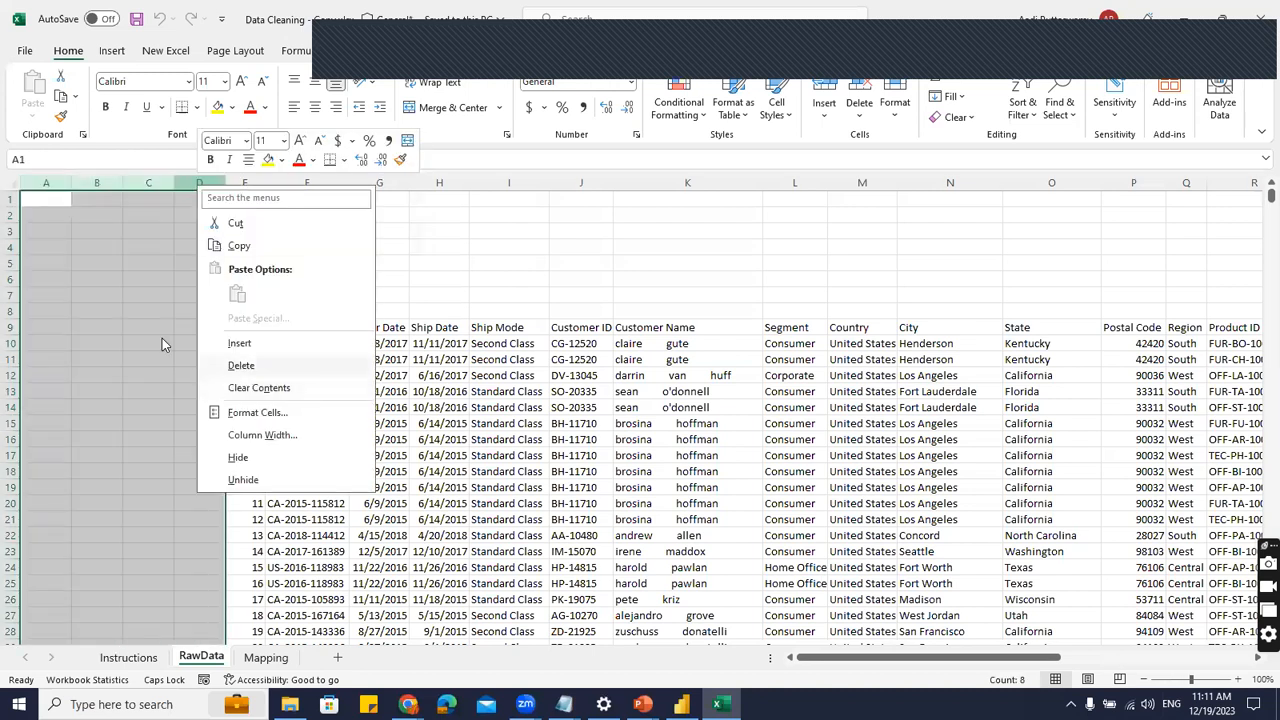
key("Escape")
left_click(120, 279)
left_click_drag(10, 199, 12, 311)
left_click(297, 445)
Inspect the Row ID column on the RawData sheet for blank rows between records, and return to the header row.
left_click_drag(257, 340, 265, 505)
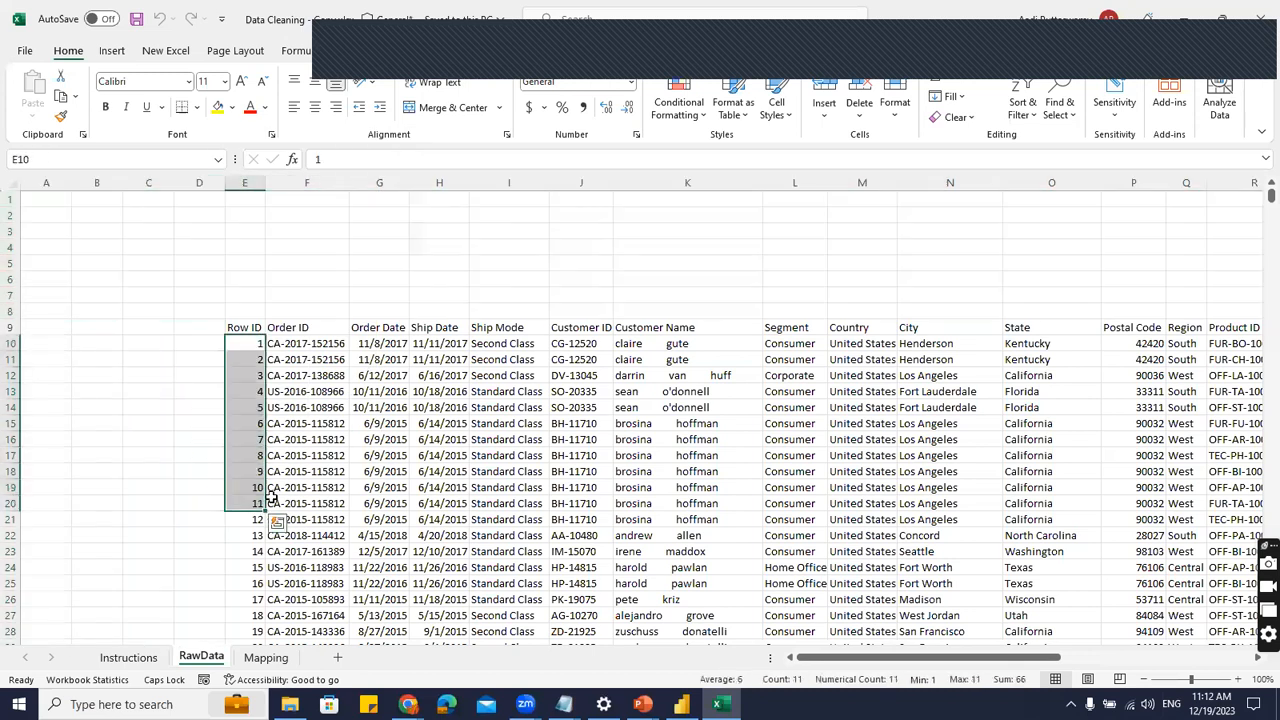
scroll(270, 495, "down", 10)
scroll(271, 494, "down", 8)
left_click(272, 459)
left_click(250, 474)
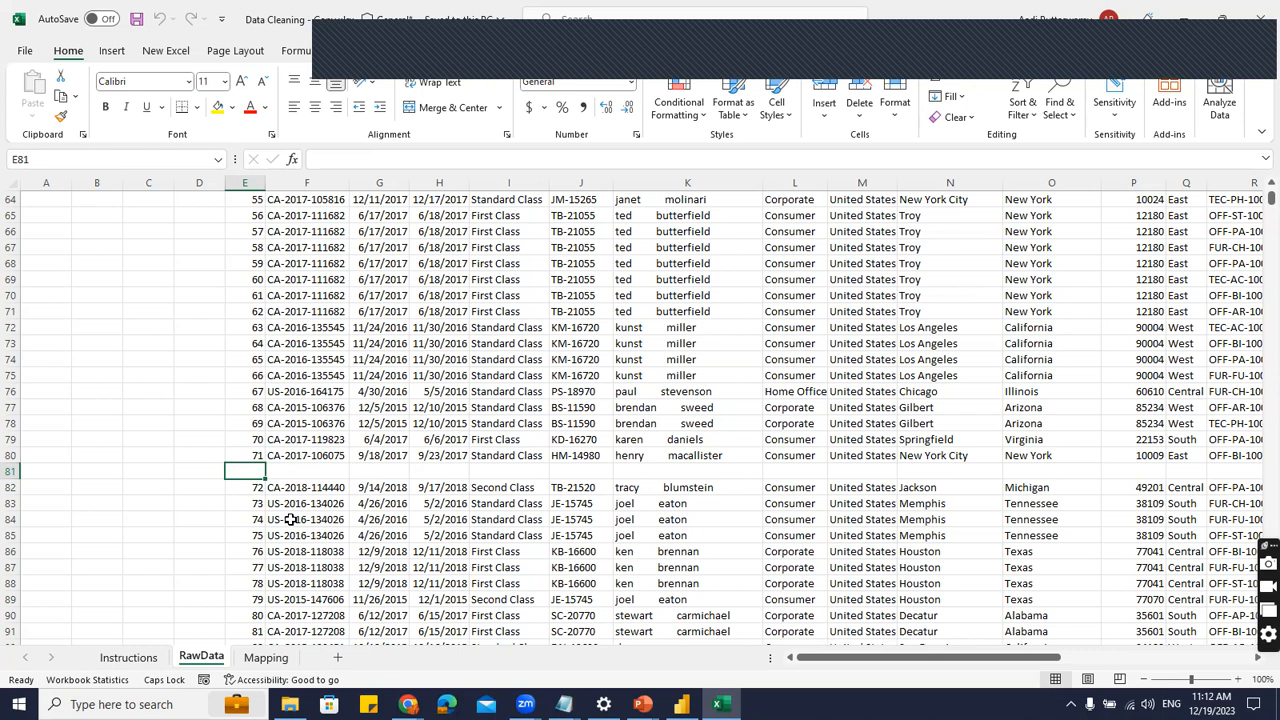
left_click(367, 361)
scroll(368, 365, "up", 20)
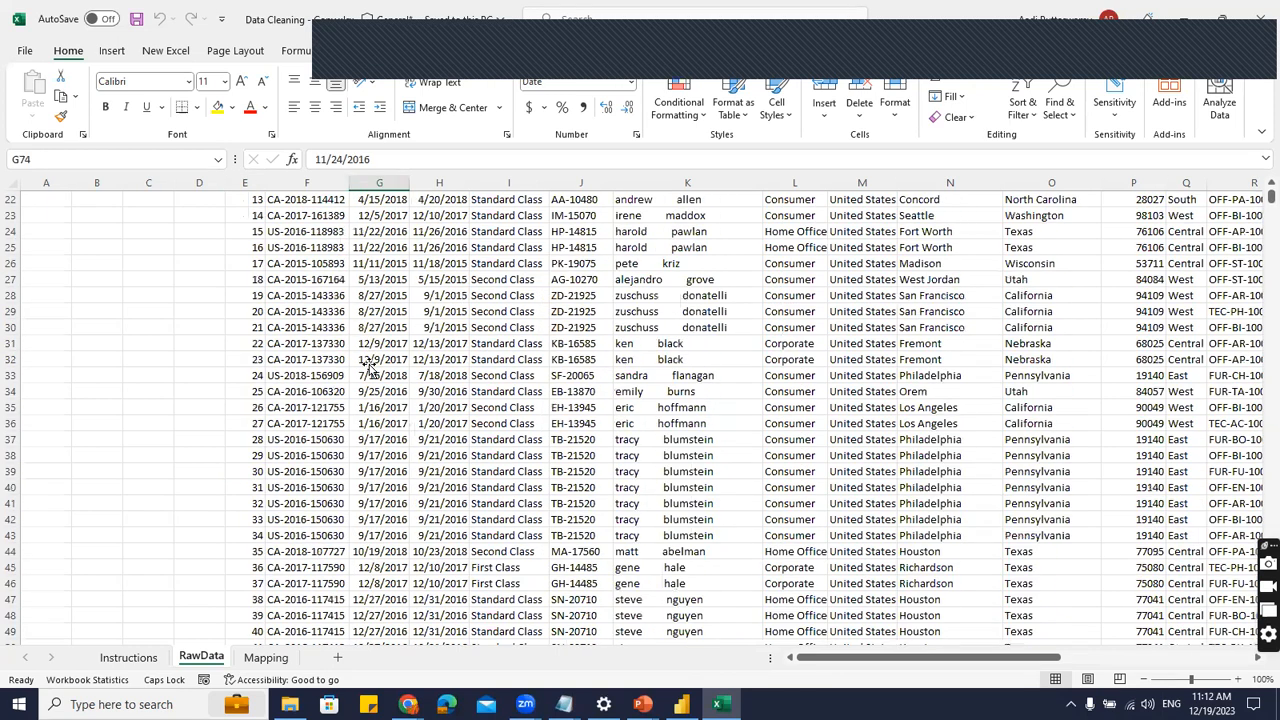
left_click(284, 330)
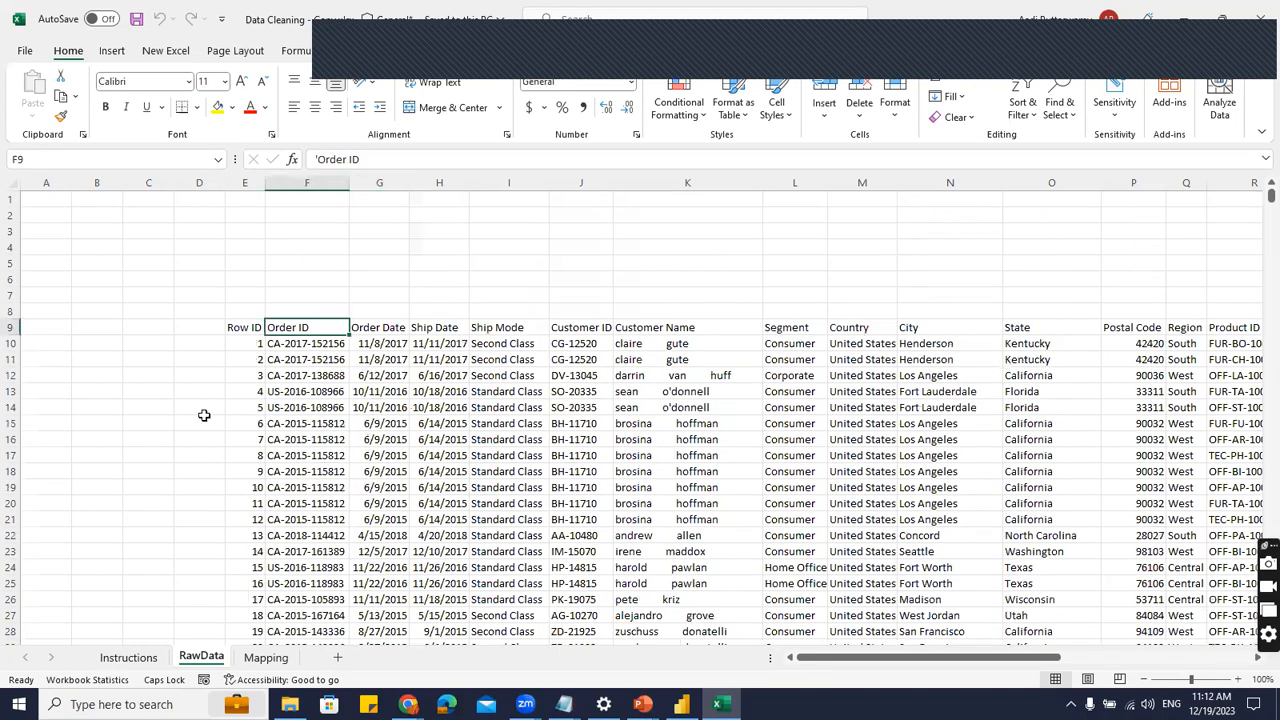
Convert the RawData range E9:W10201 into a table with headers and load it into Power Query Editor.
left_click(282, 392)
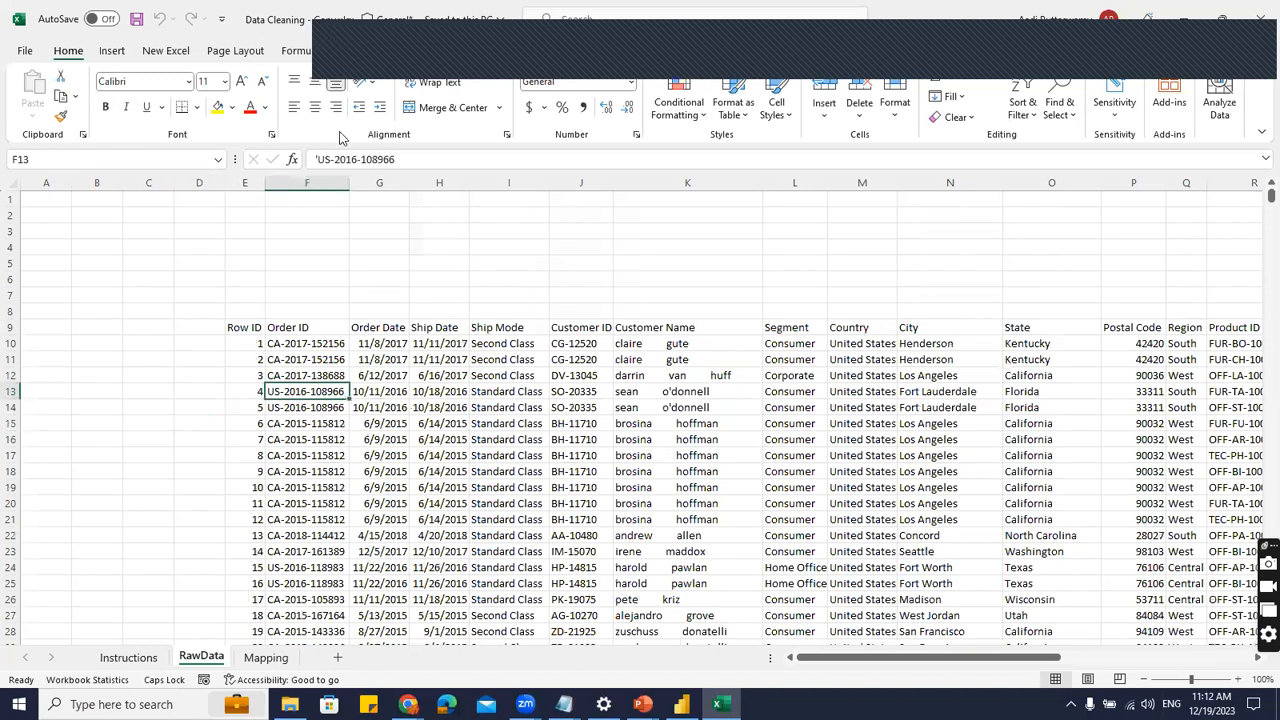
left_click(355, 52)
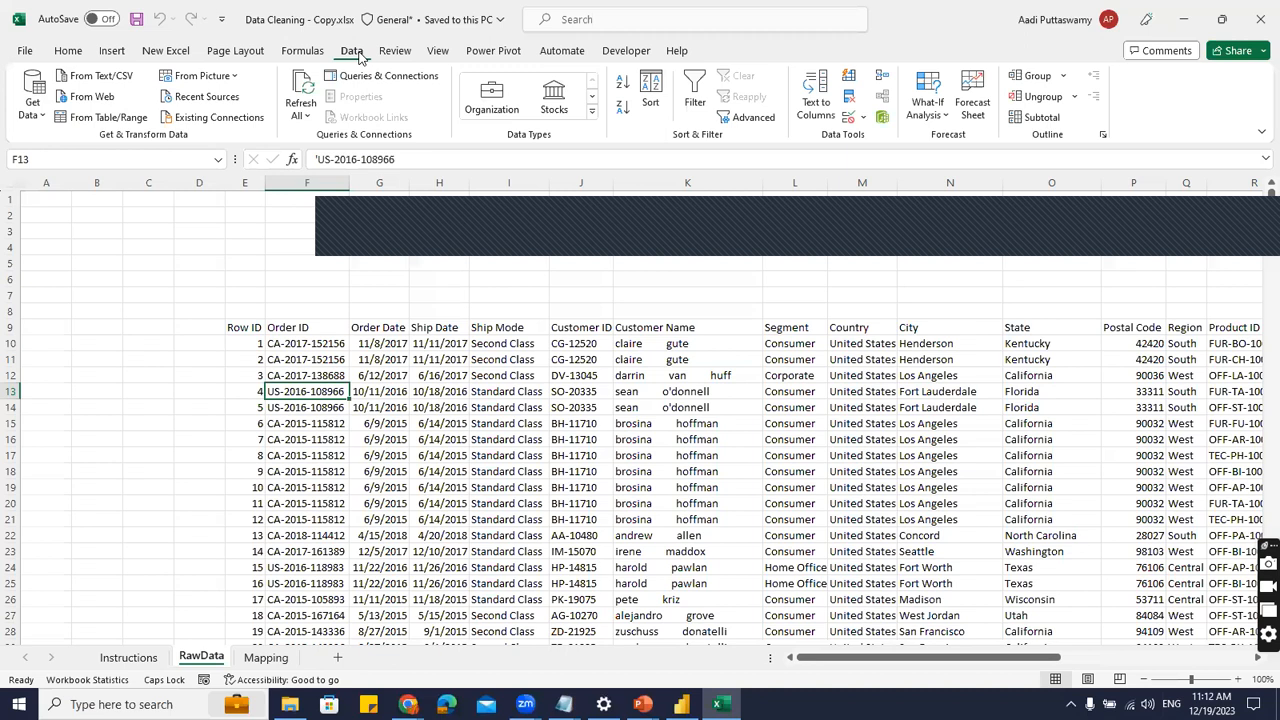
left_click(90, 120)
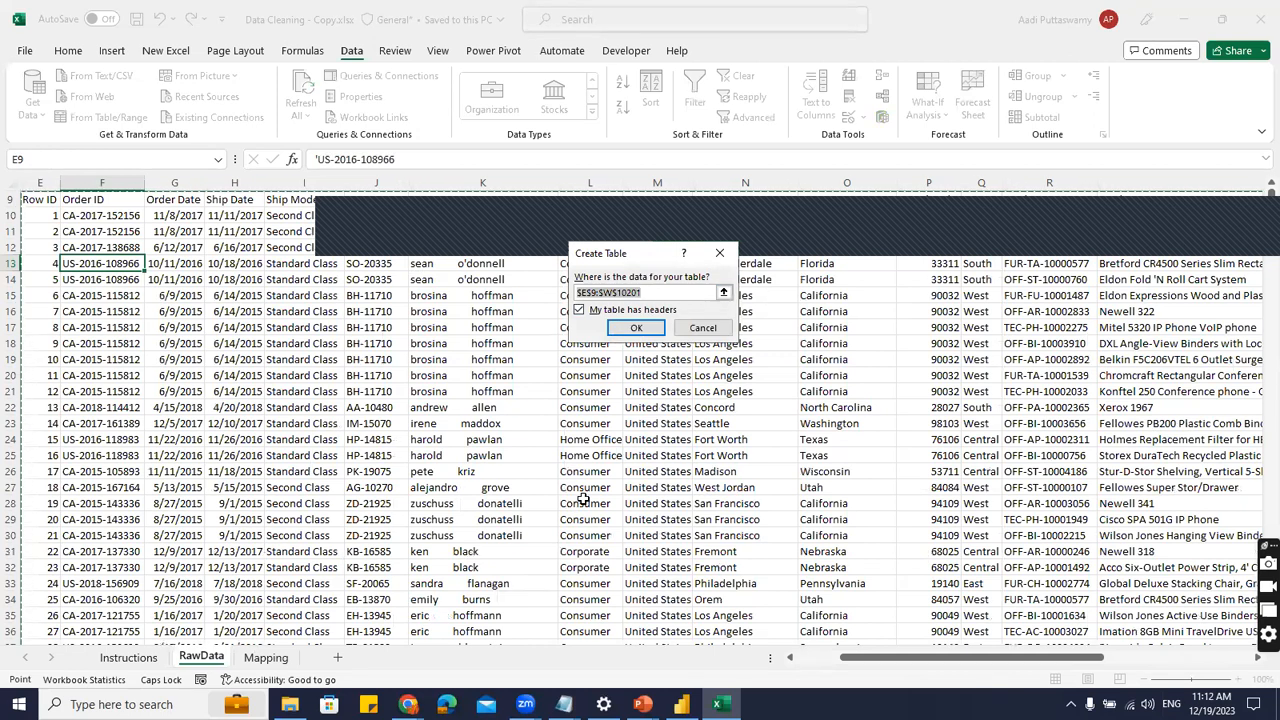
scroll(676, 393, "up", 3)
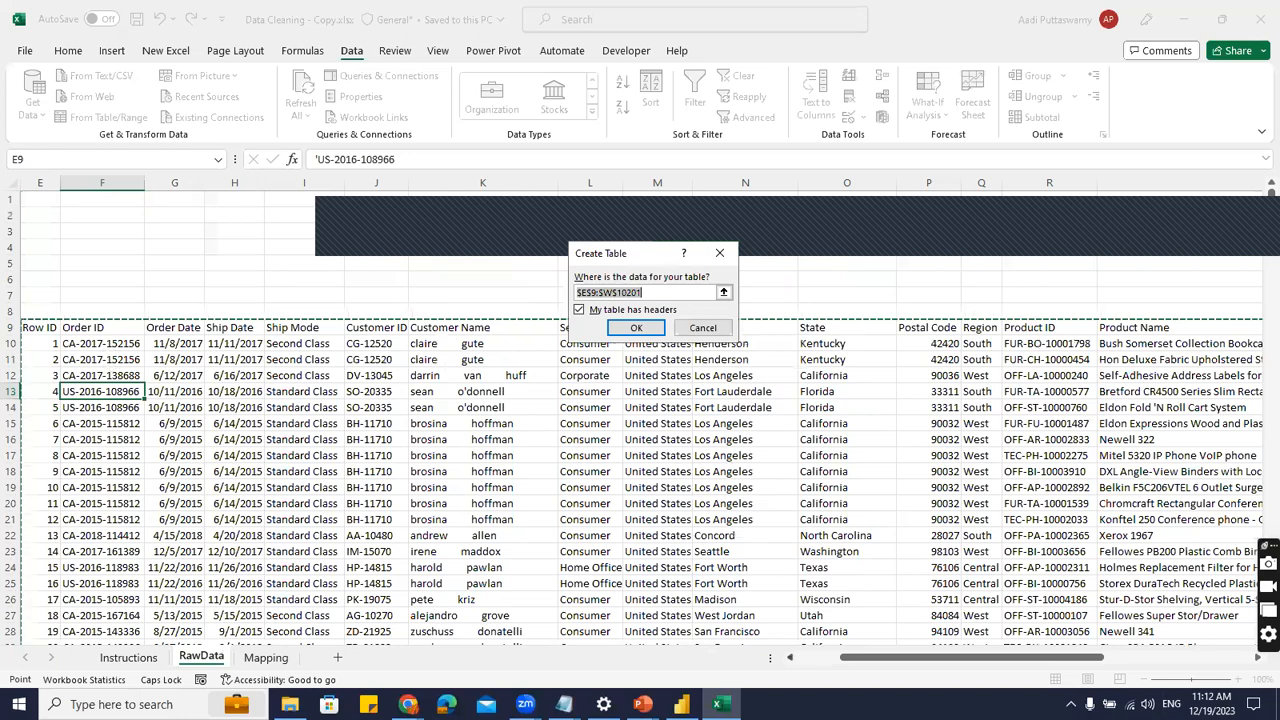
left_click_drag(862, 658, 805, 658)
left_click_drag(898, 655, 858, 656)
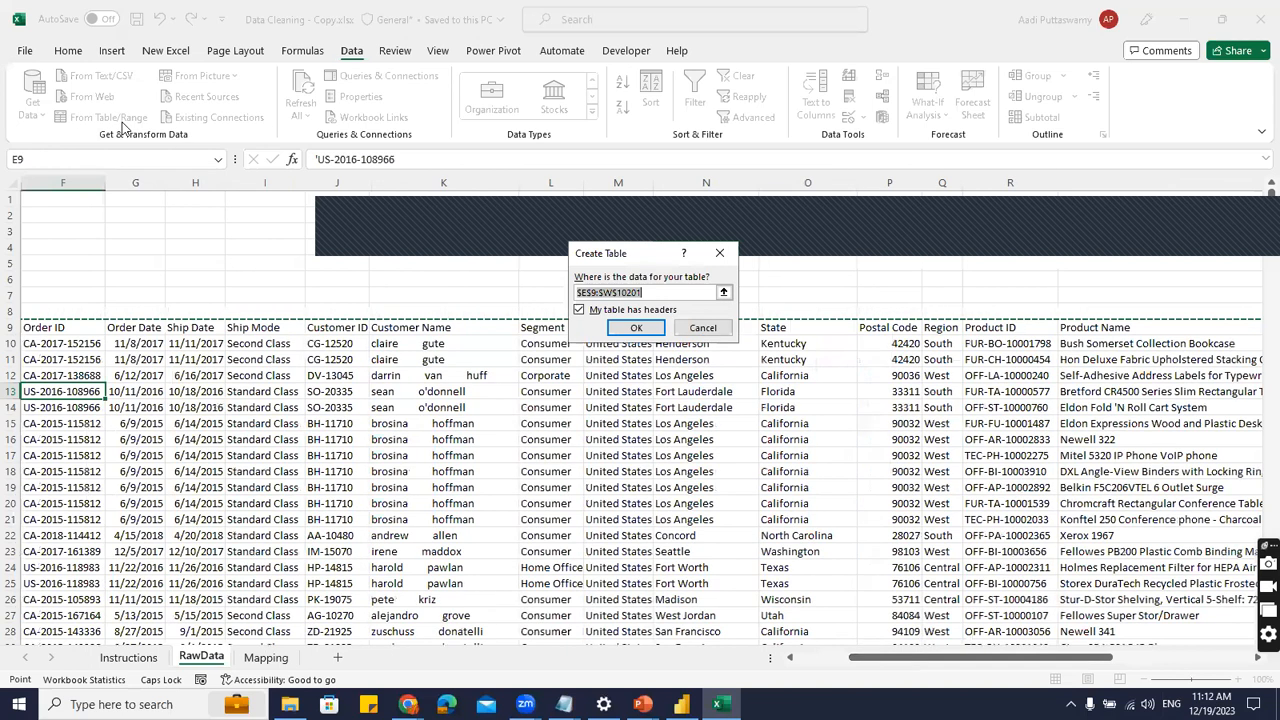
left_click(632, 329)
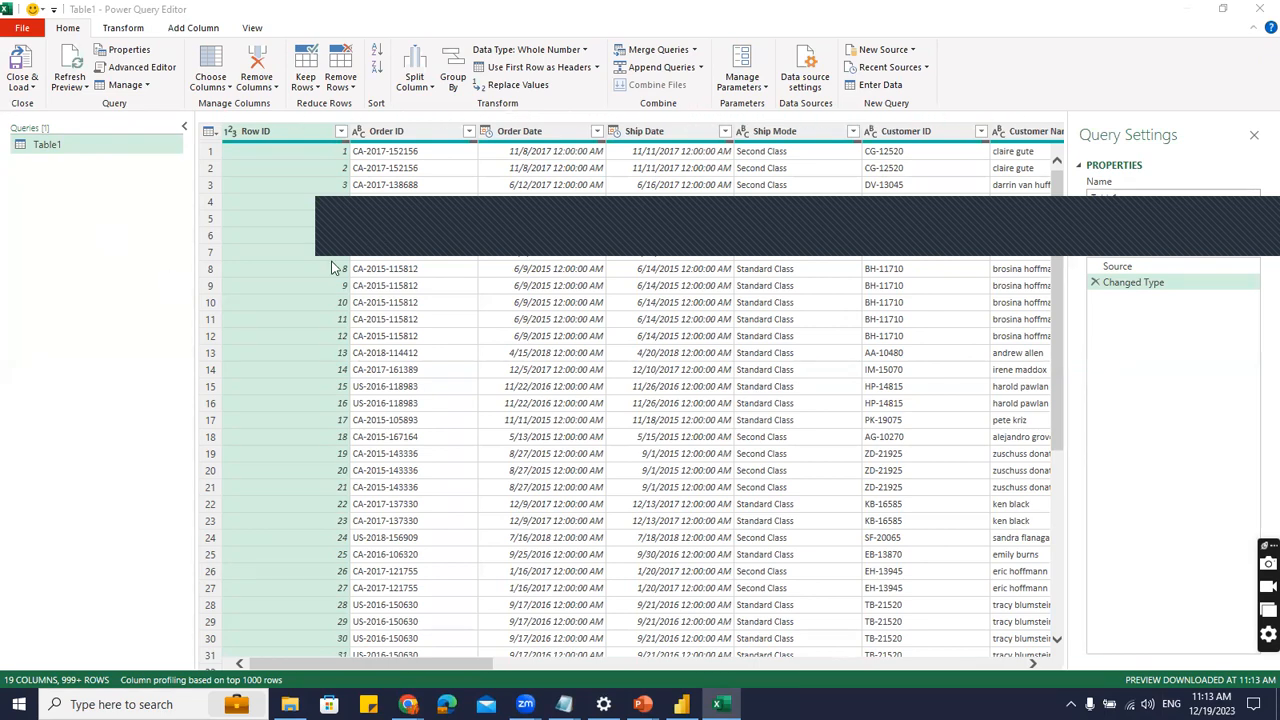
Check the Table1 query for null rows and remove all blank rows.
scroll(325, 425, "down", 20)
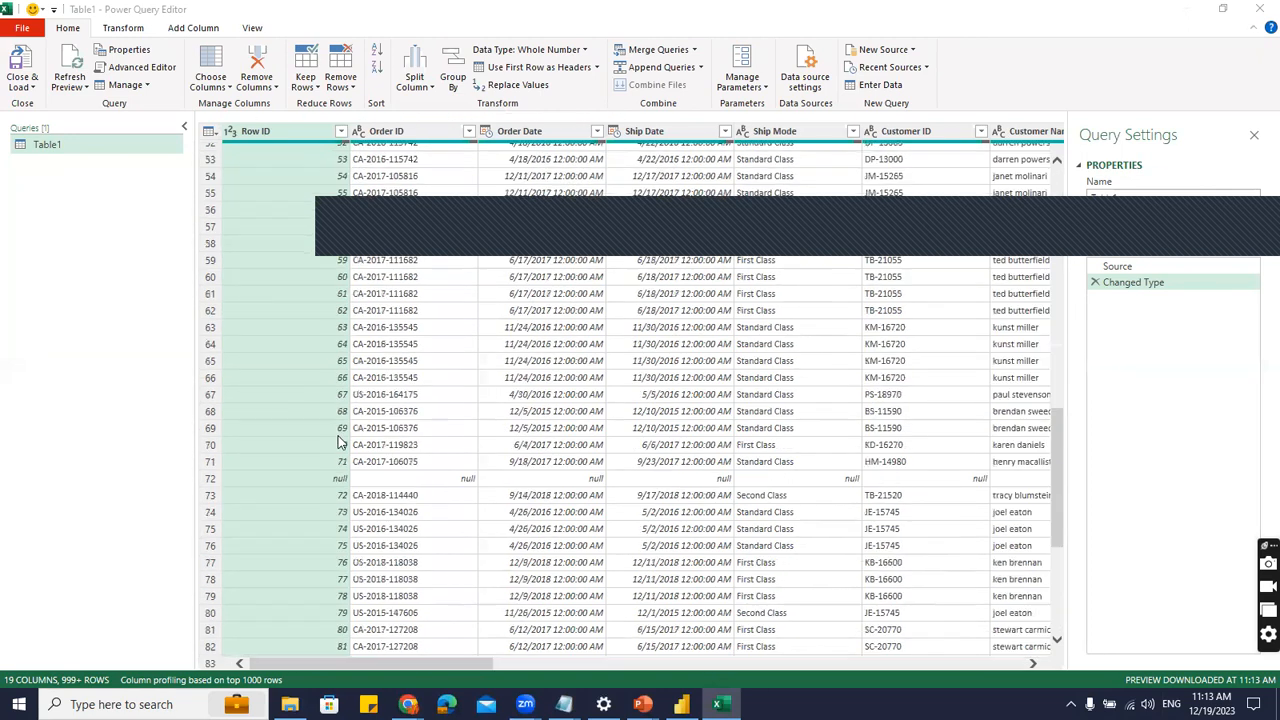
scroll(325, 435, "up", 20)
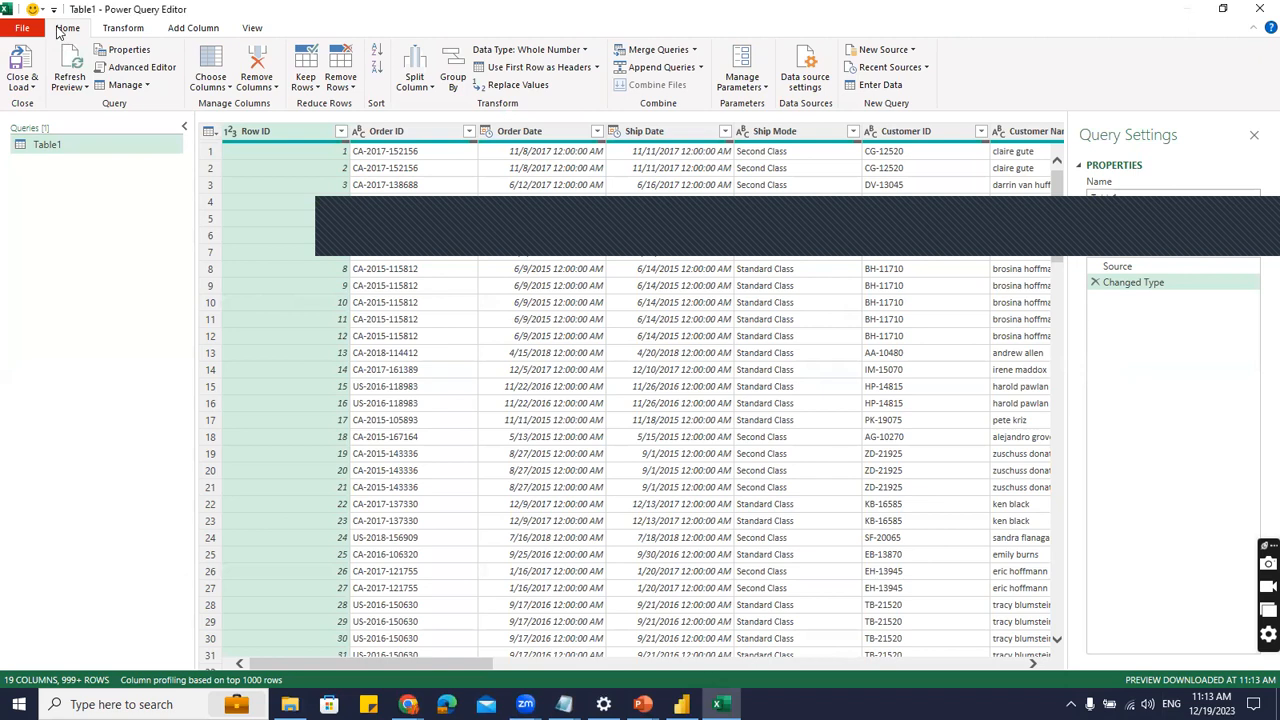
left_click(347, 88)
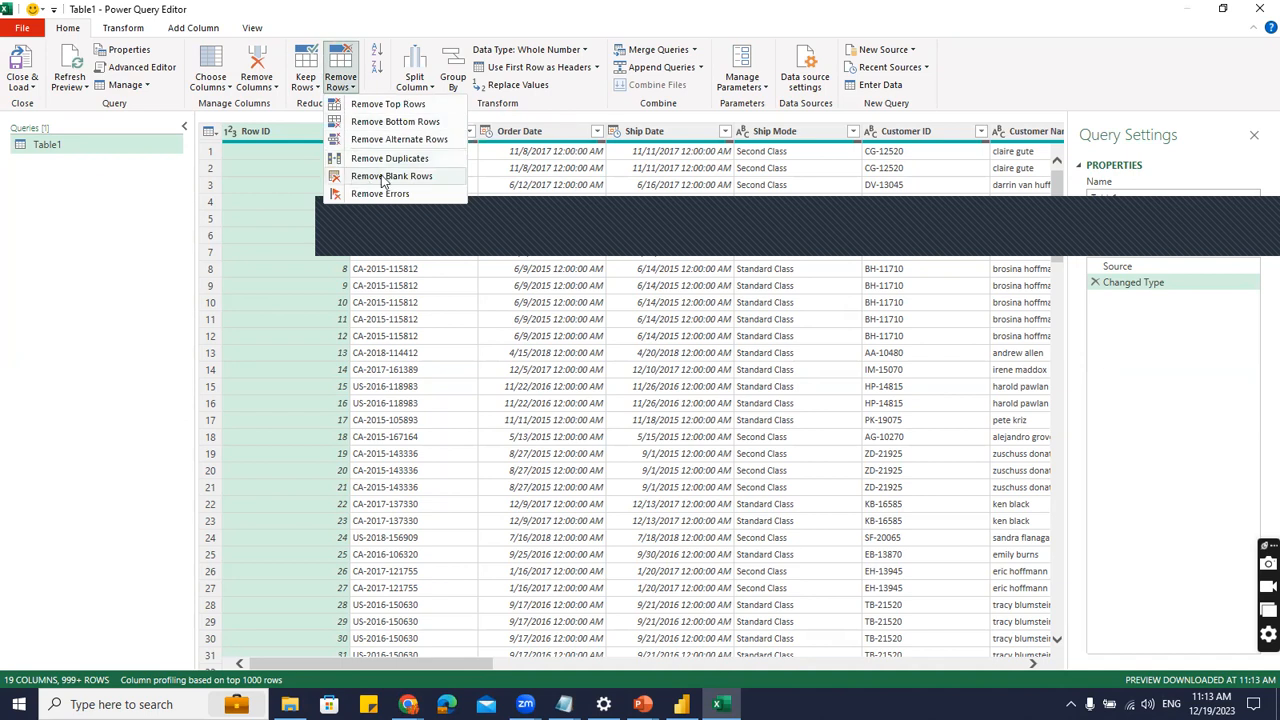
left_click(382, 177)
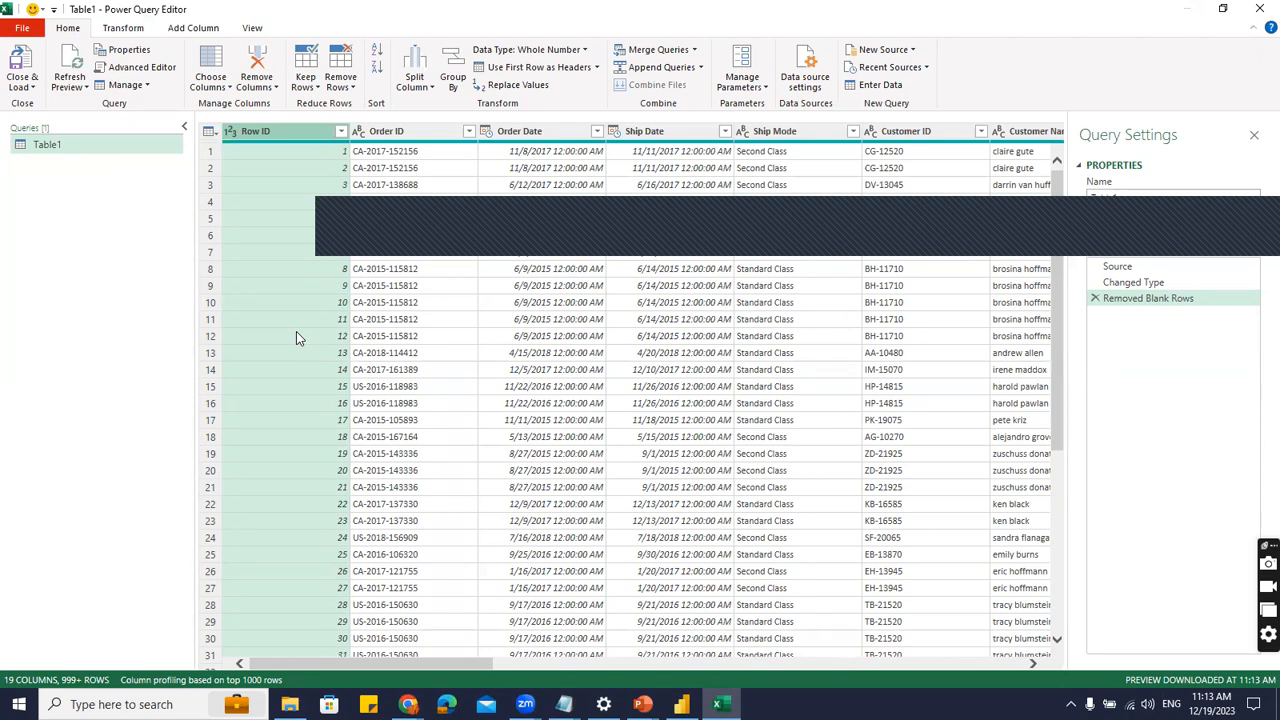
Close Power Query Editor and load the cleaned query as a table on a new worksheet.
left_click(33, 90)
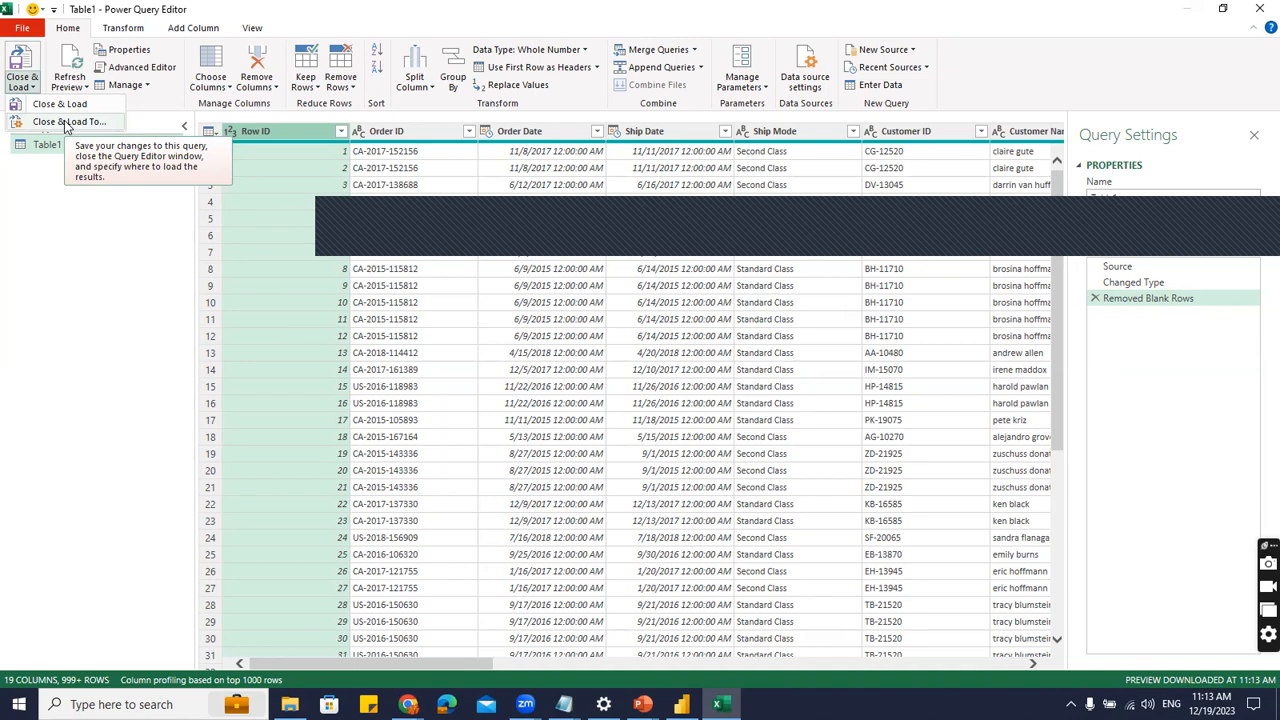
left_click(58, 104)
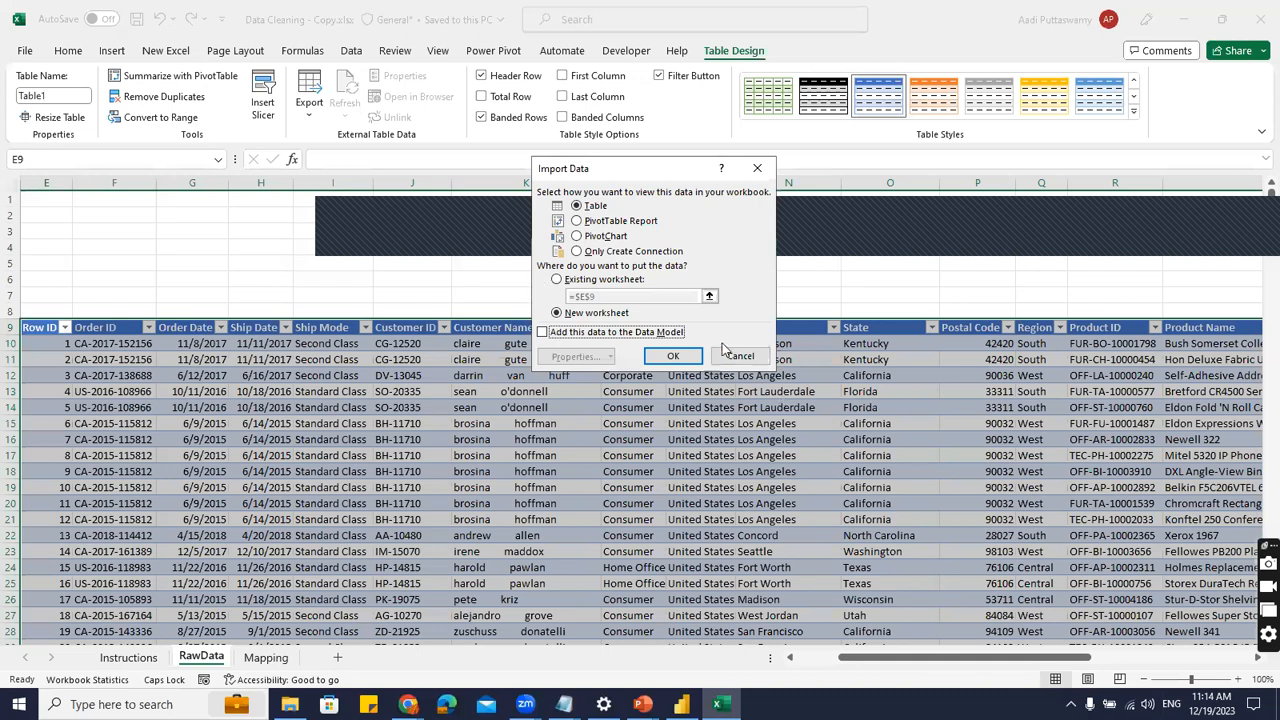
left_click(671, 356)
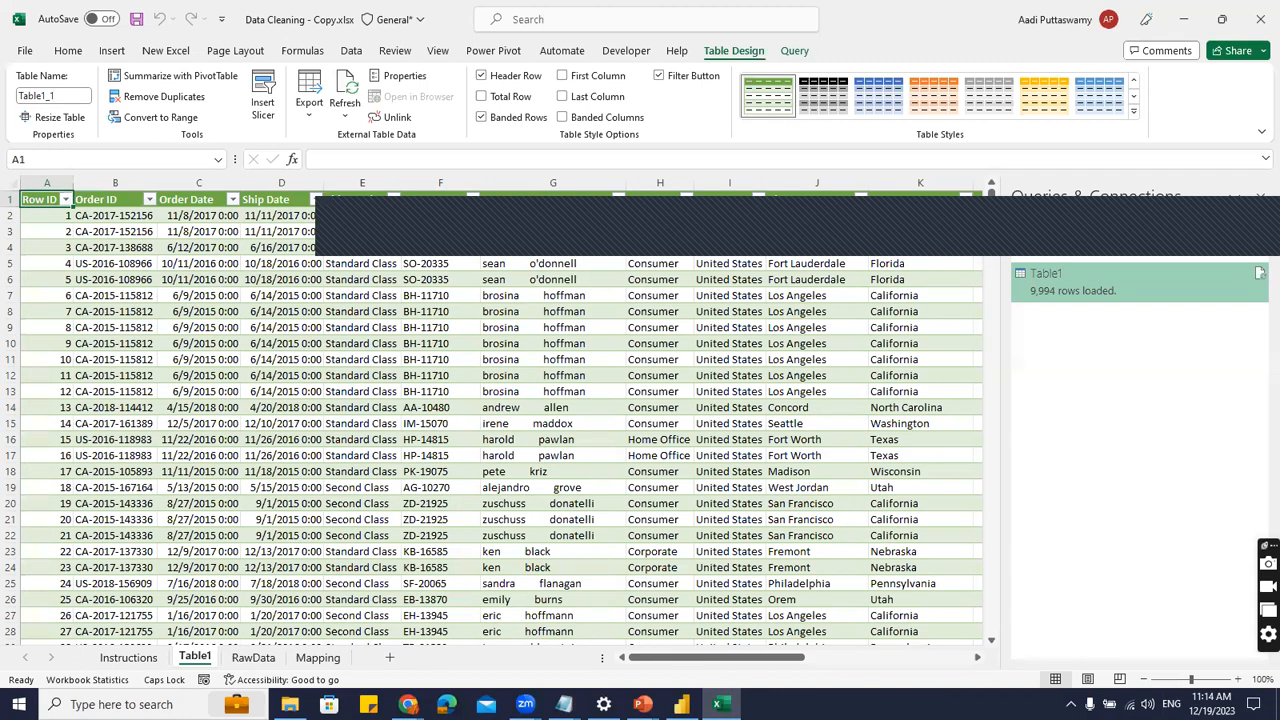
Switch to the PowerPoint slide show and review the Data Cleaning task list against the Table1 sheet of the workbook.
mouse_move(642, 704)
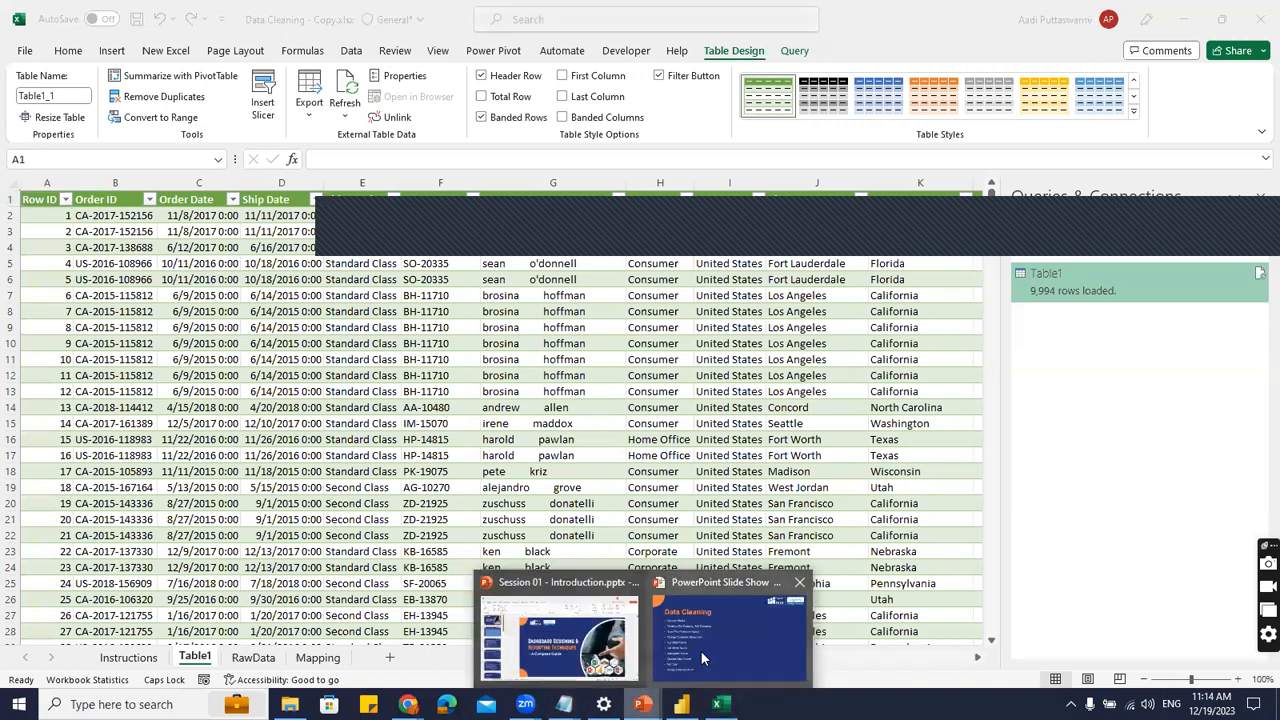
left_click(700, 650)
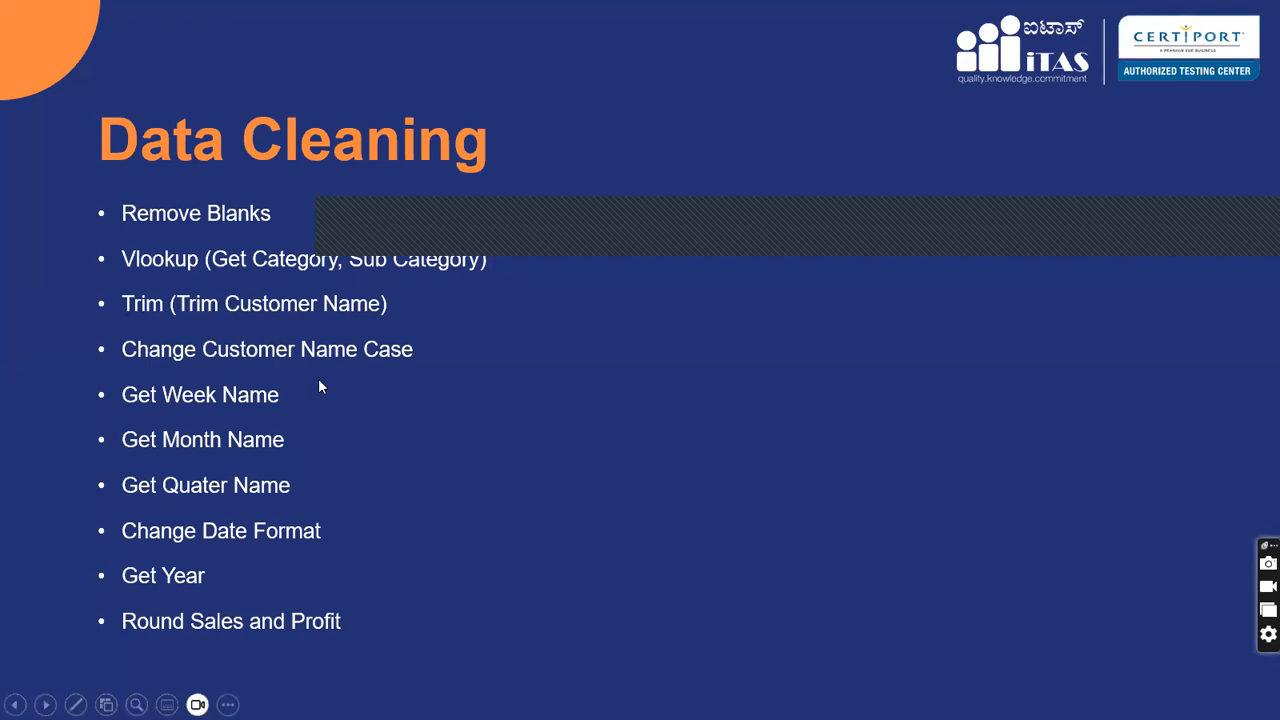
key("alt+Tab")
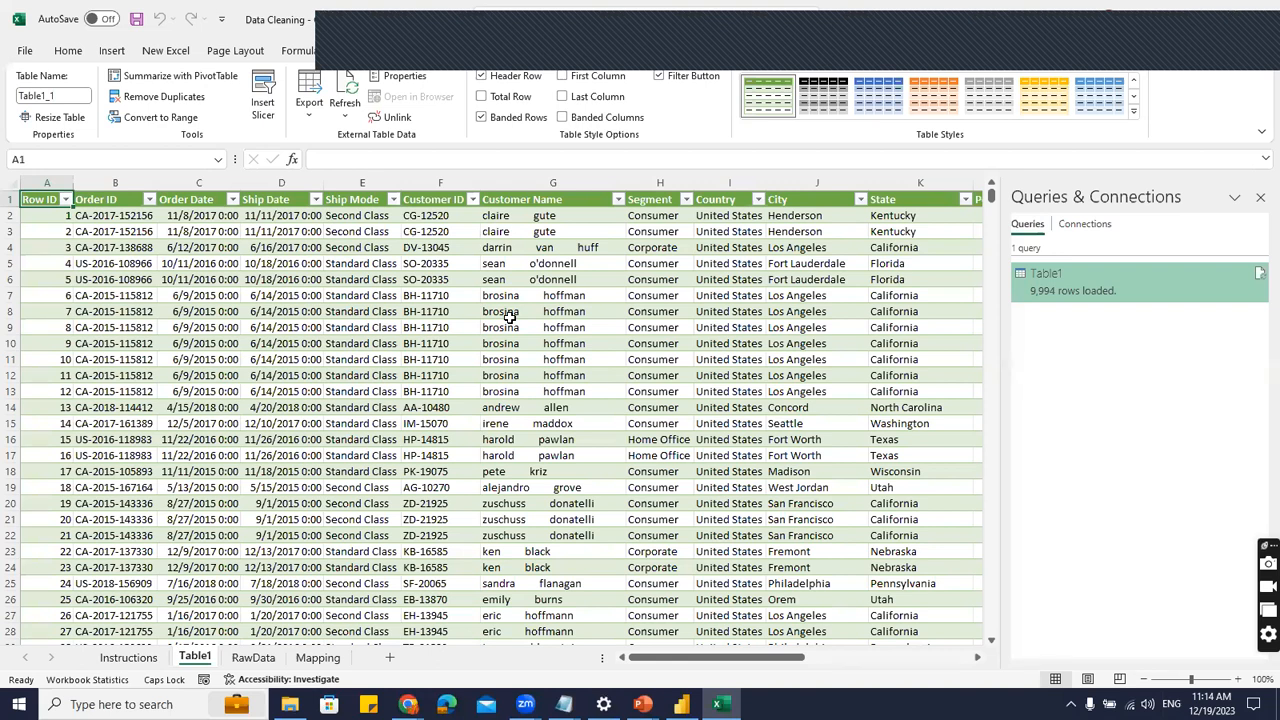
key("alt+Tab")
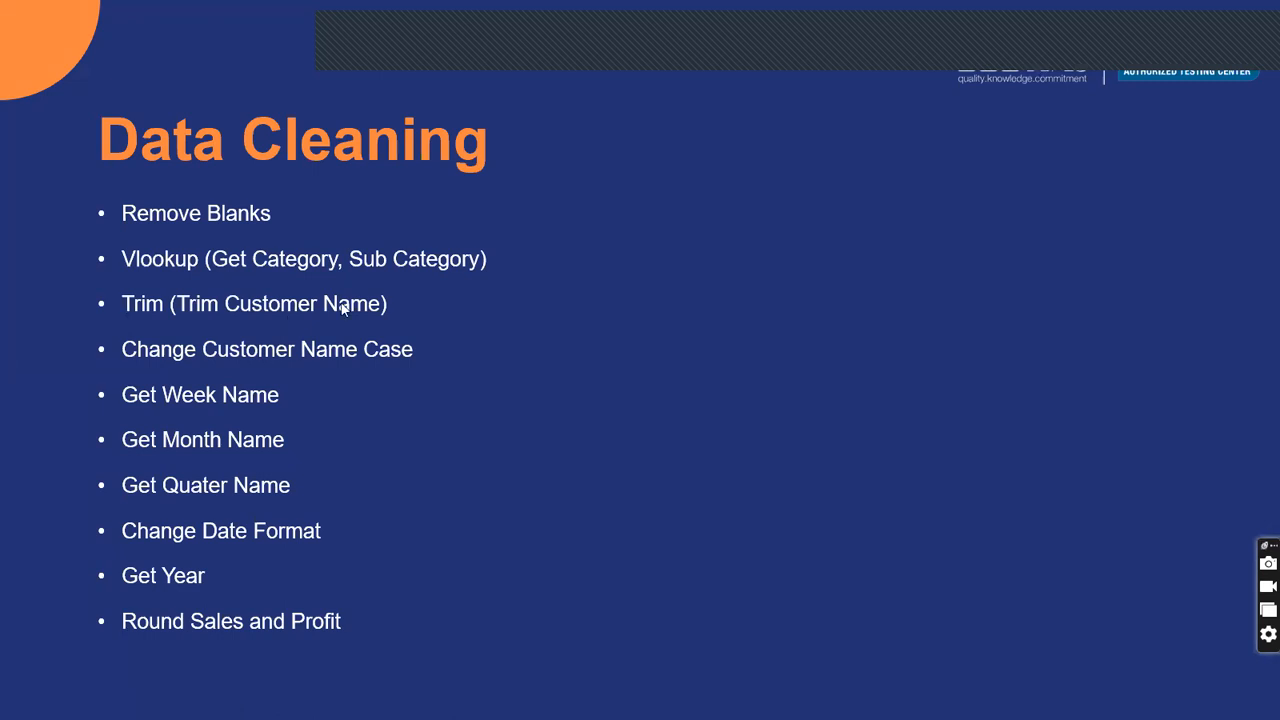
Switch back to the Excel workbook and insert an empty table column between Customer Name and Segment on the Table1 sheet.
key("alt+Tab")
left_click(484, 342)
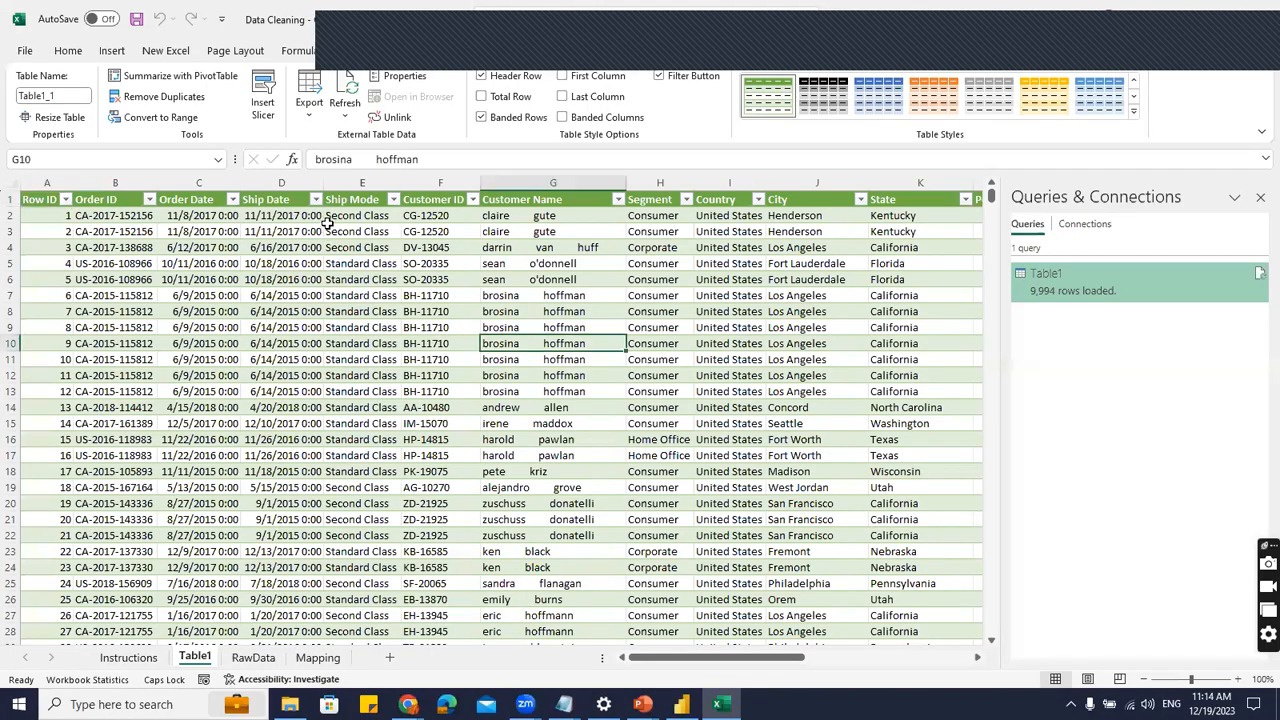
left_click(361, 217)
key("Right")
key("Right")
key("Right")
key("Down")
key("Left")
key("Left")
key("Up")
key("Right")
key("Right")
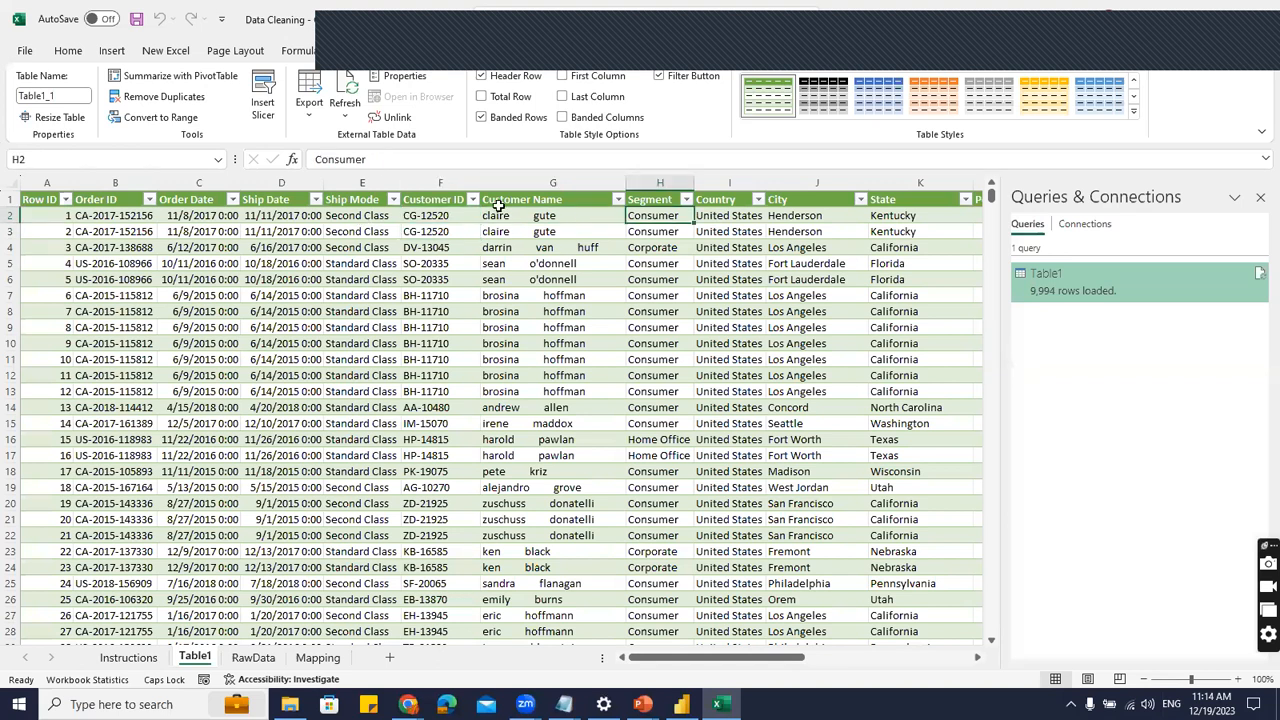
left_click(668, 182)
right_click(670, 184)
left_click(713, 340)
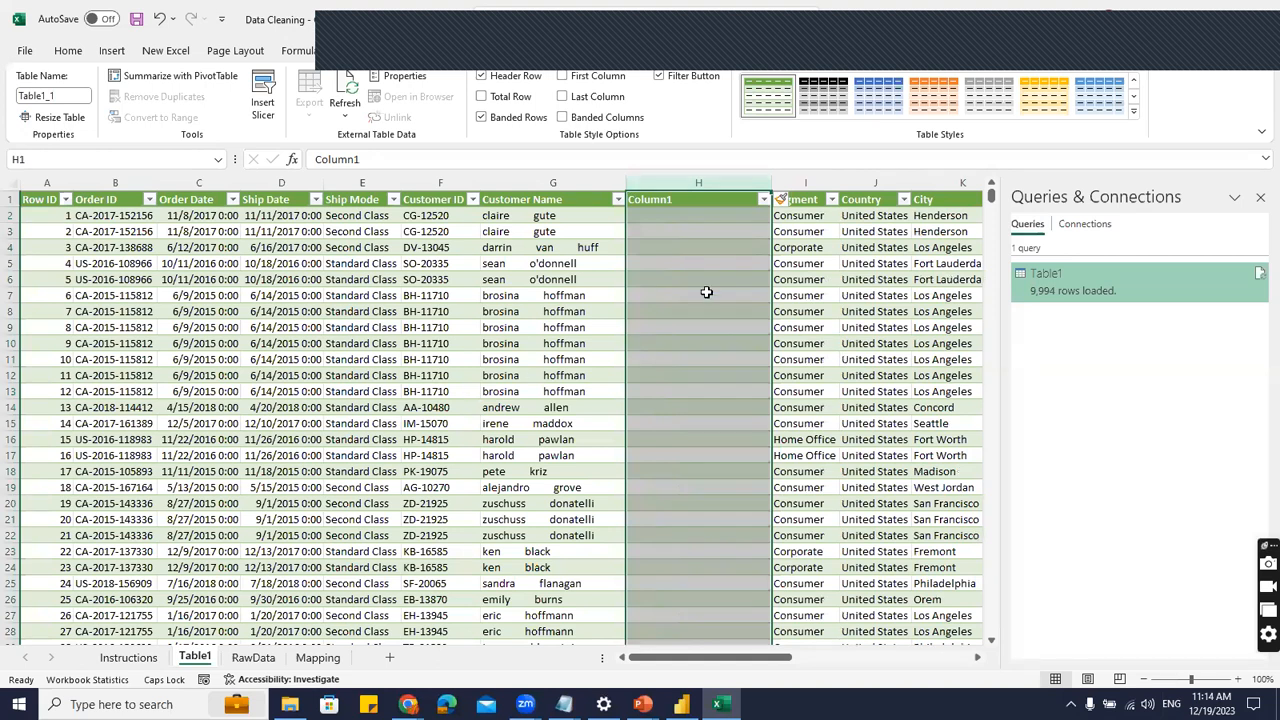
Fill the new column with =TRIM([@[Customer Name]]) to strip the extra spaces from the customer names.
left_click(689, 217)
type("=TRIM(")
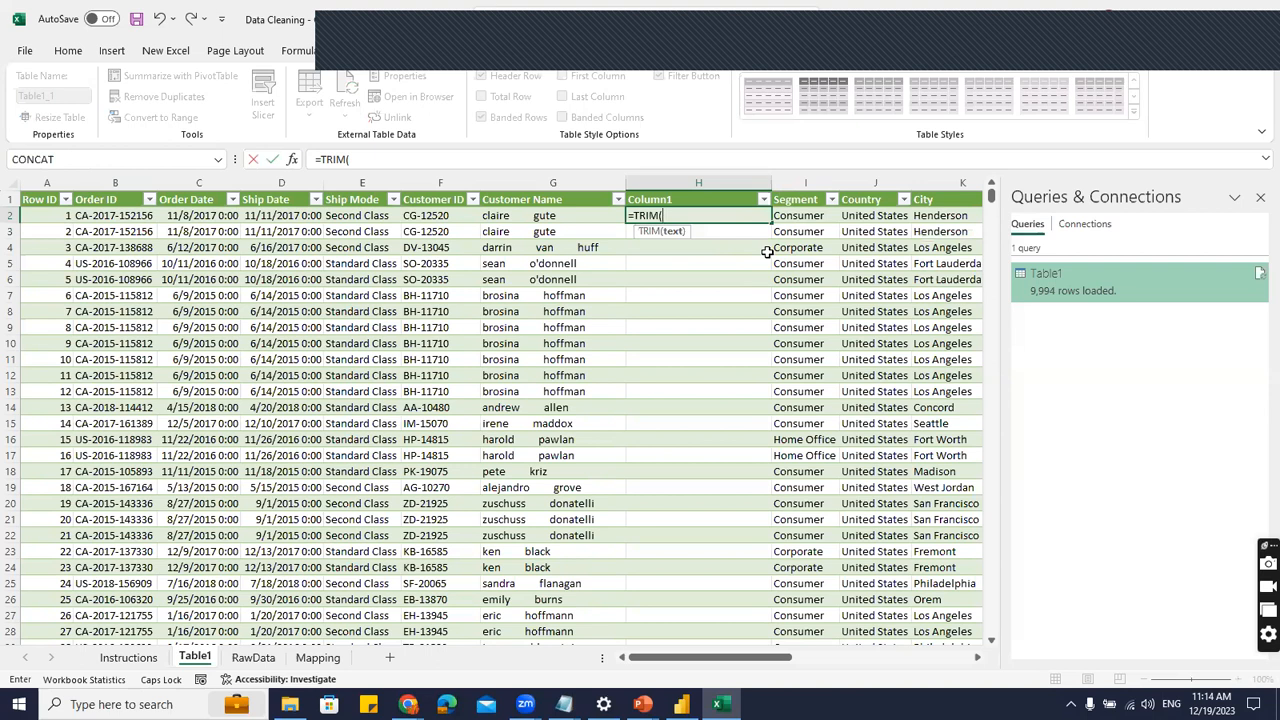
key("Left")
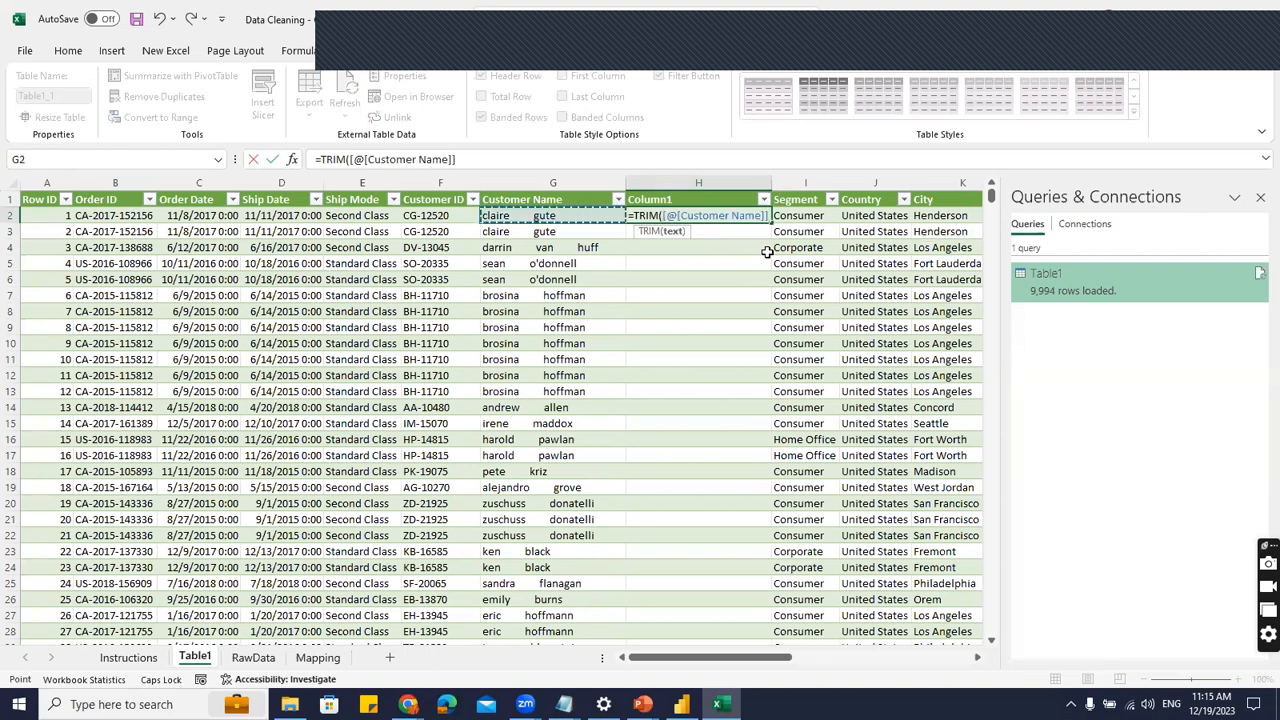
type(")")
key("Return")
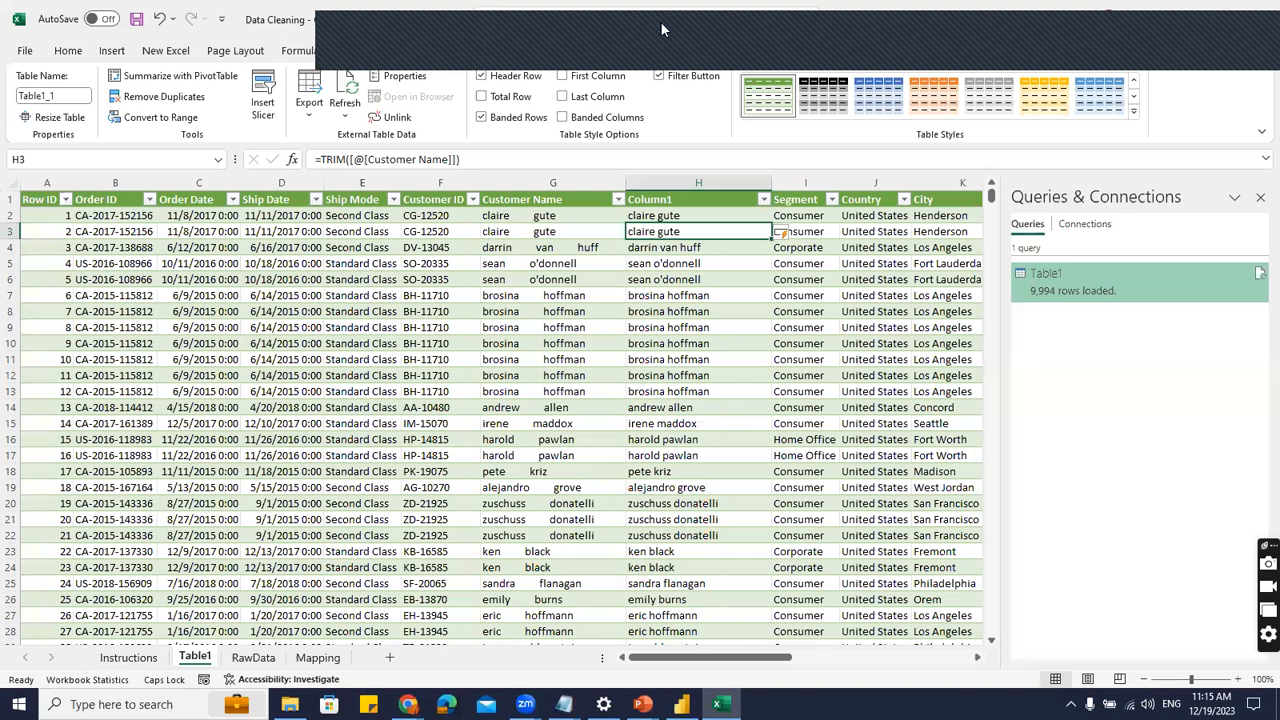
left_click(970, 404)
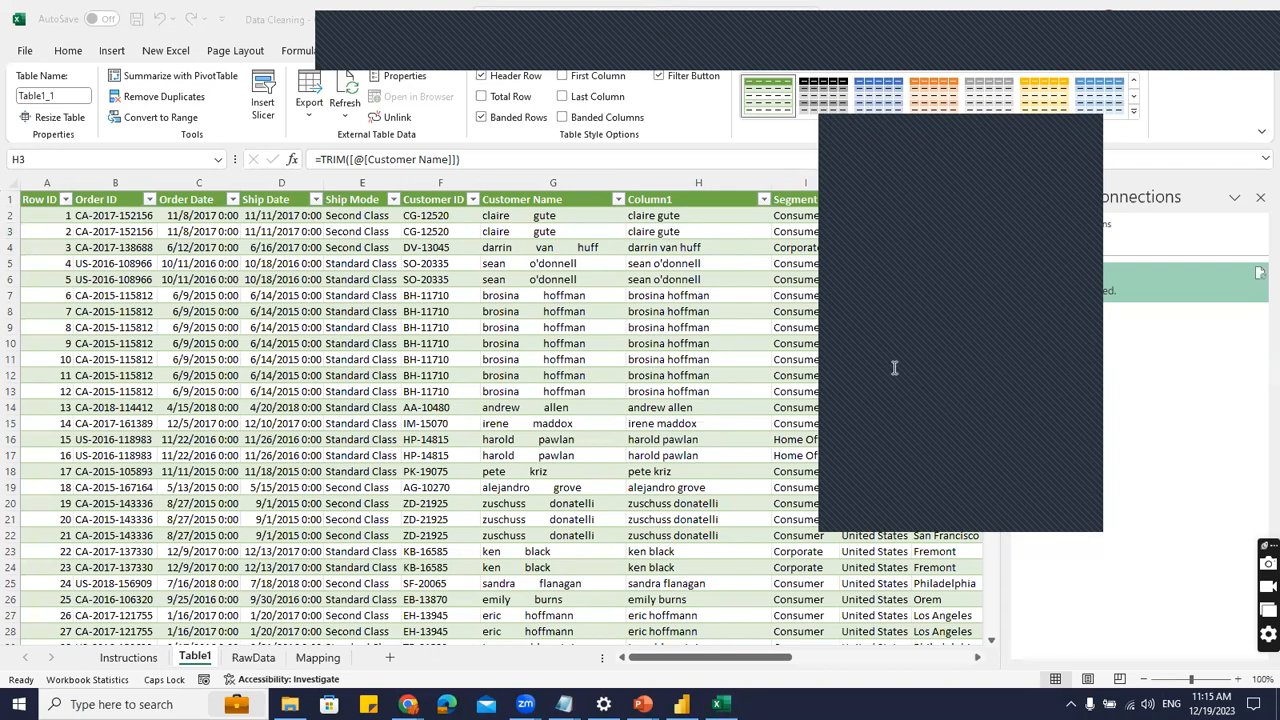
left_click(1083, 131)
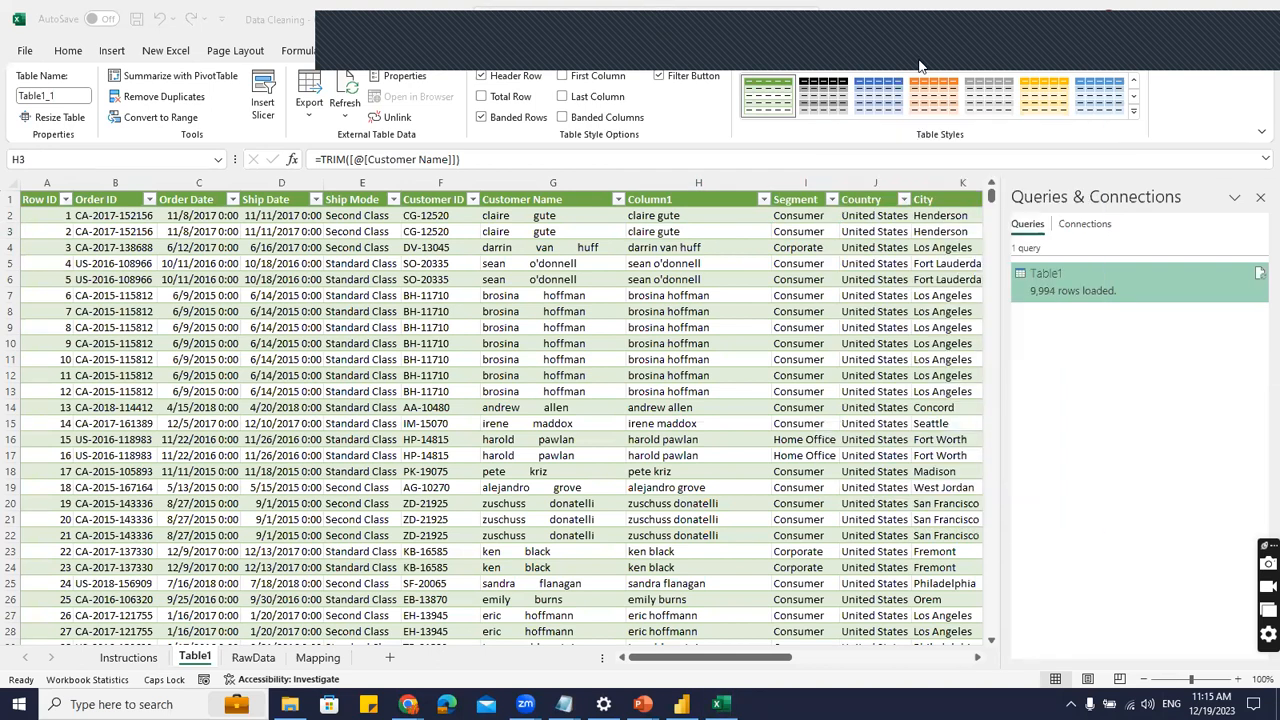
left_click(921, 67)
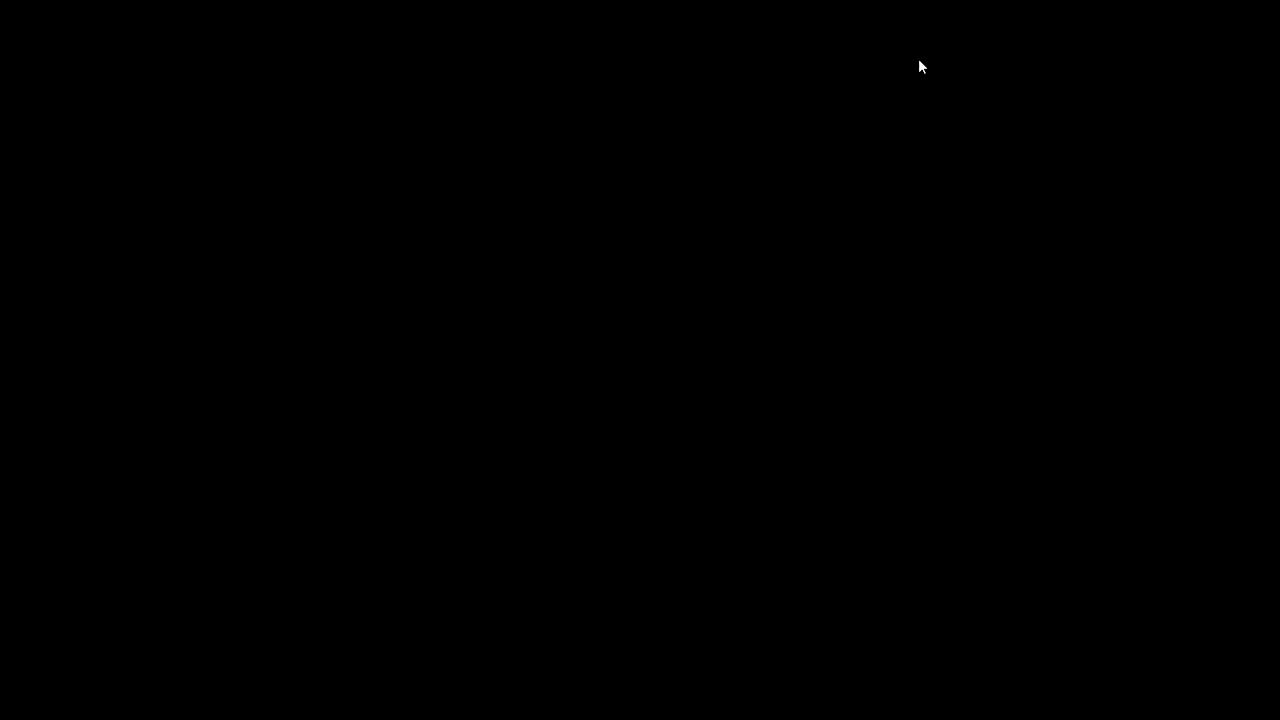
Check the next task on the slide and wrap the trim formula in UPPER, giving =UPPER(TRIM([@[Customer Name]])), to capitalize the customer names.
left_click(657, 217)
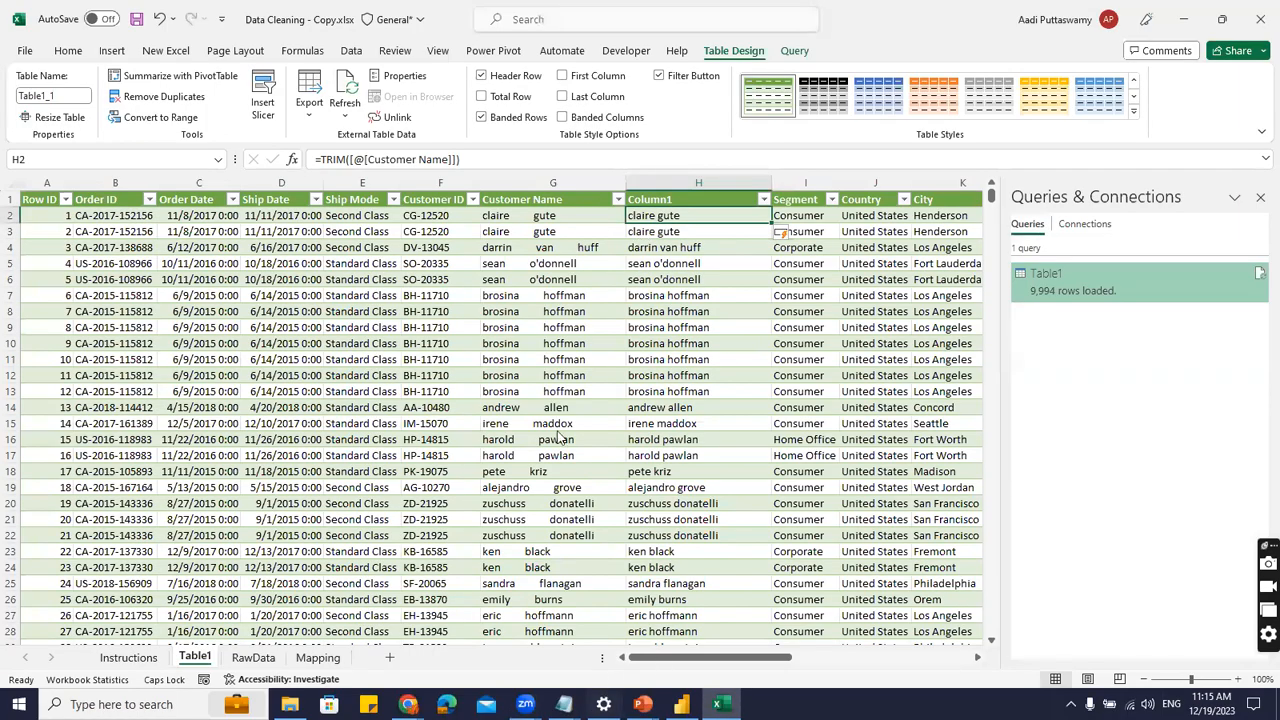
key("alt+Tab")
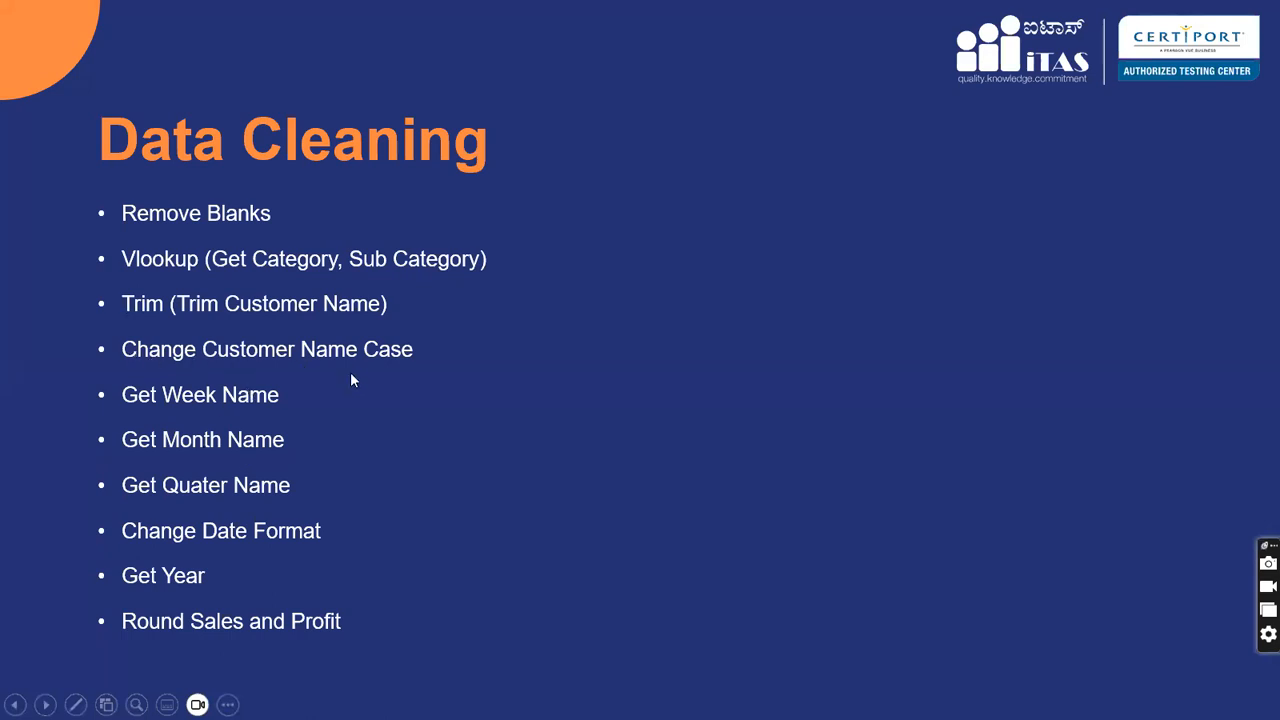
key("alt+Tab")
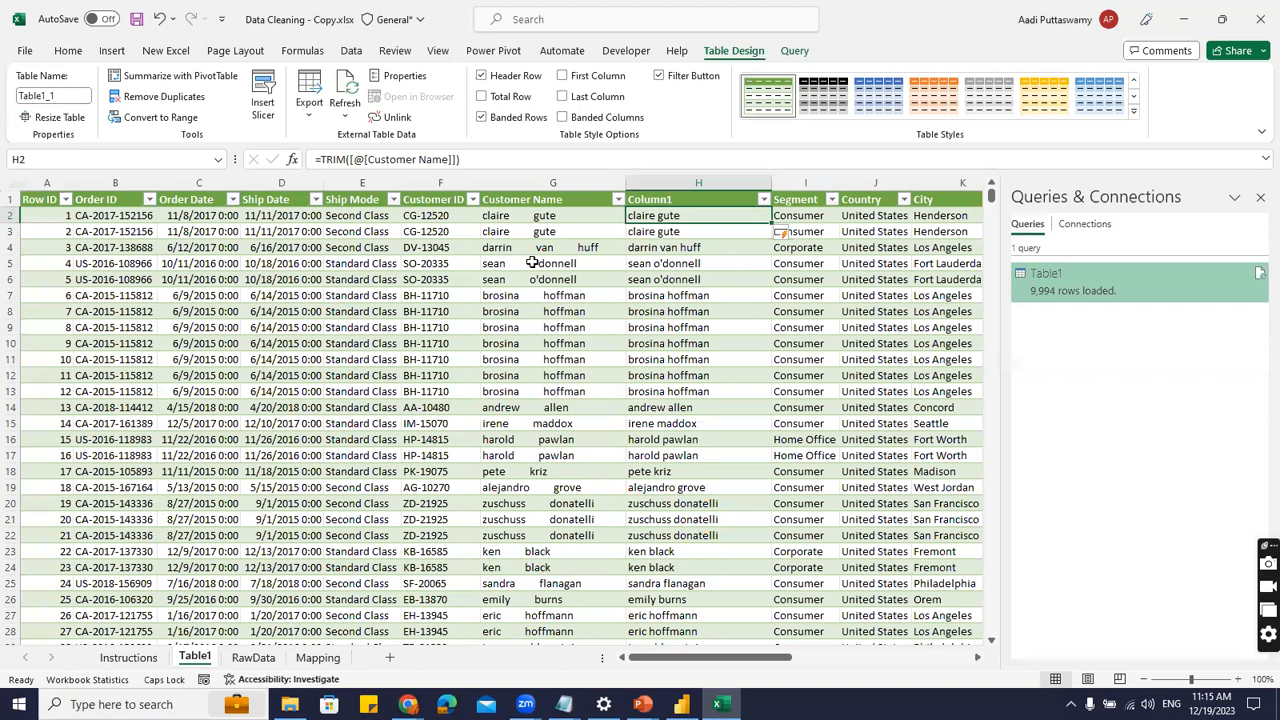
double_click(637, 215)
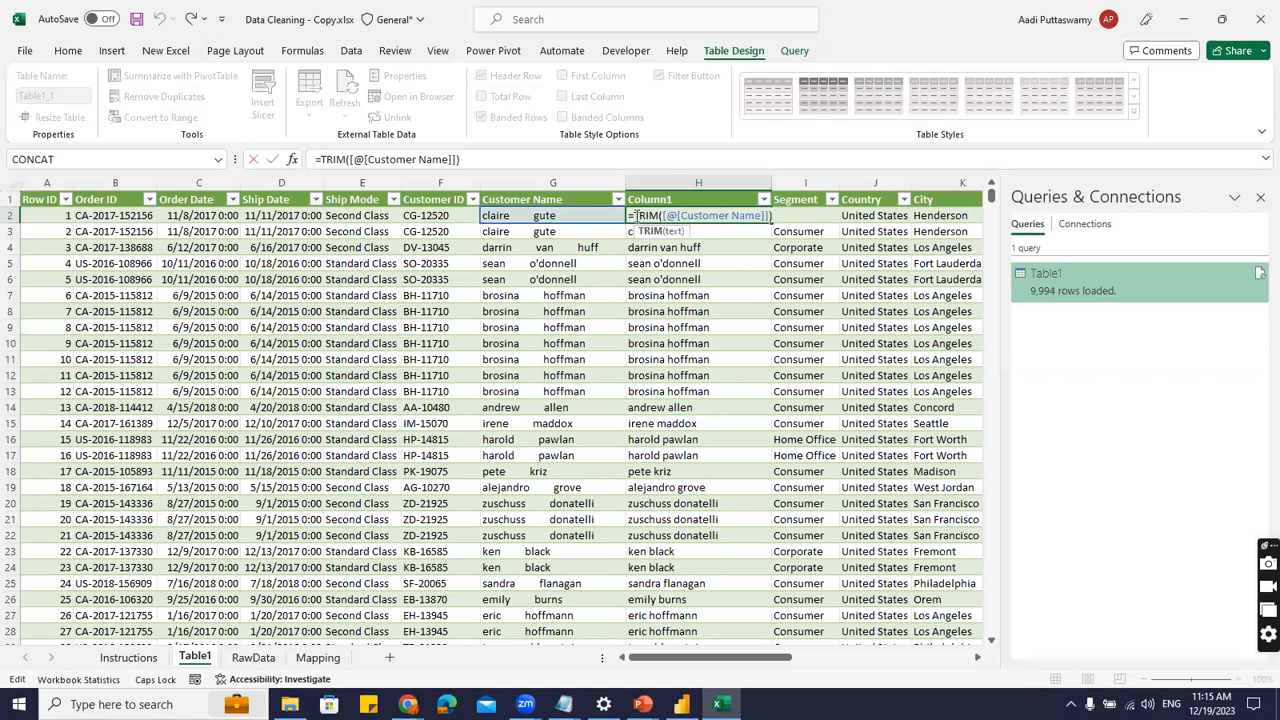
double_click(332, 159)
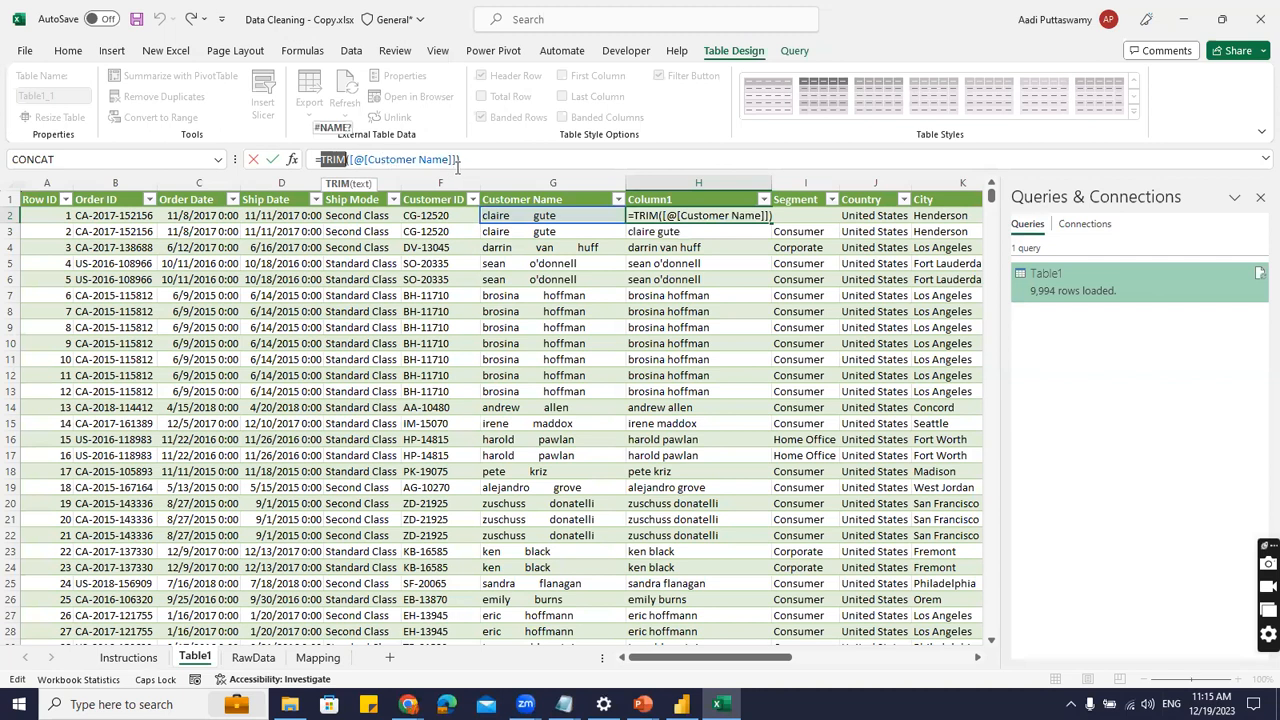
left_click(322, 158)
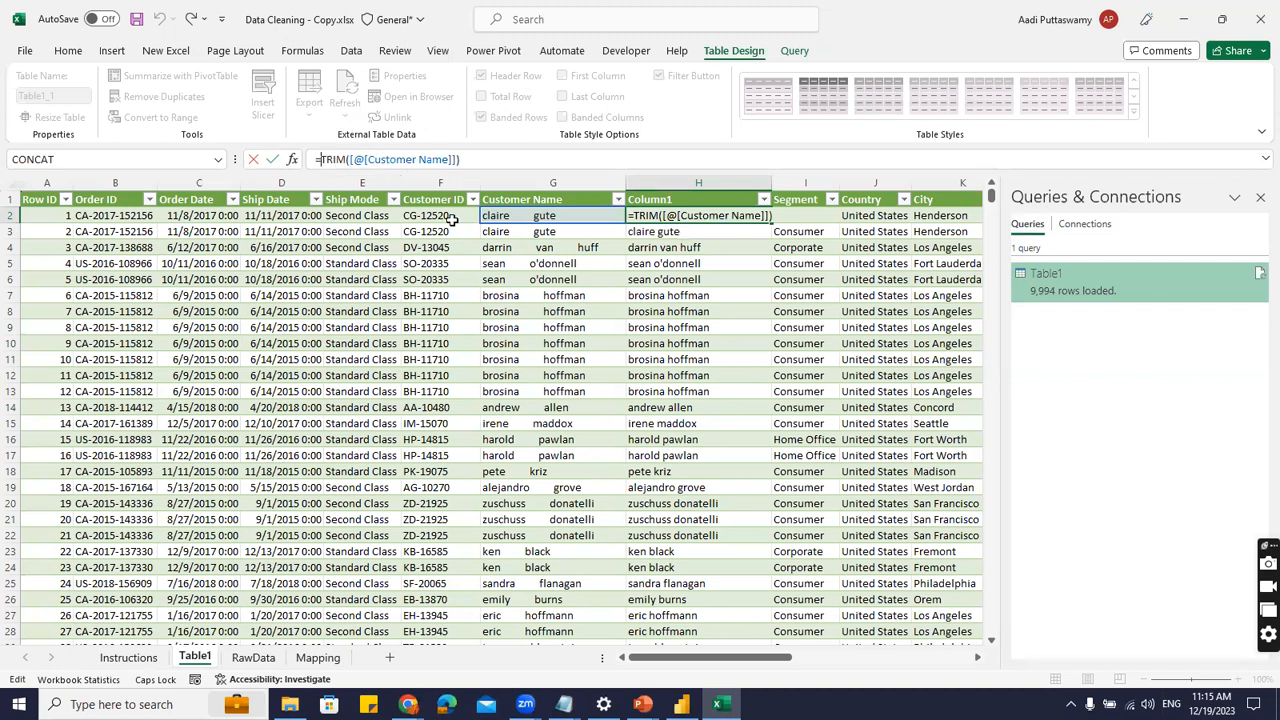
type("UPPER(")
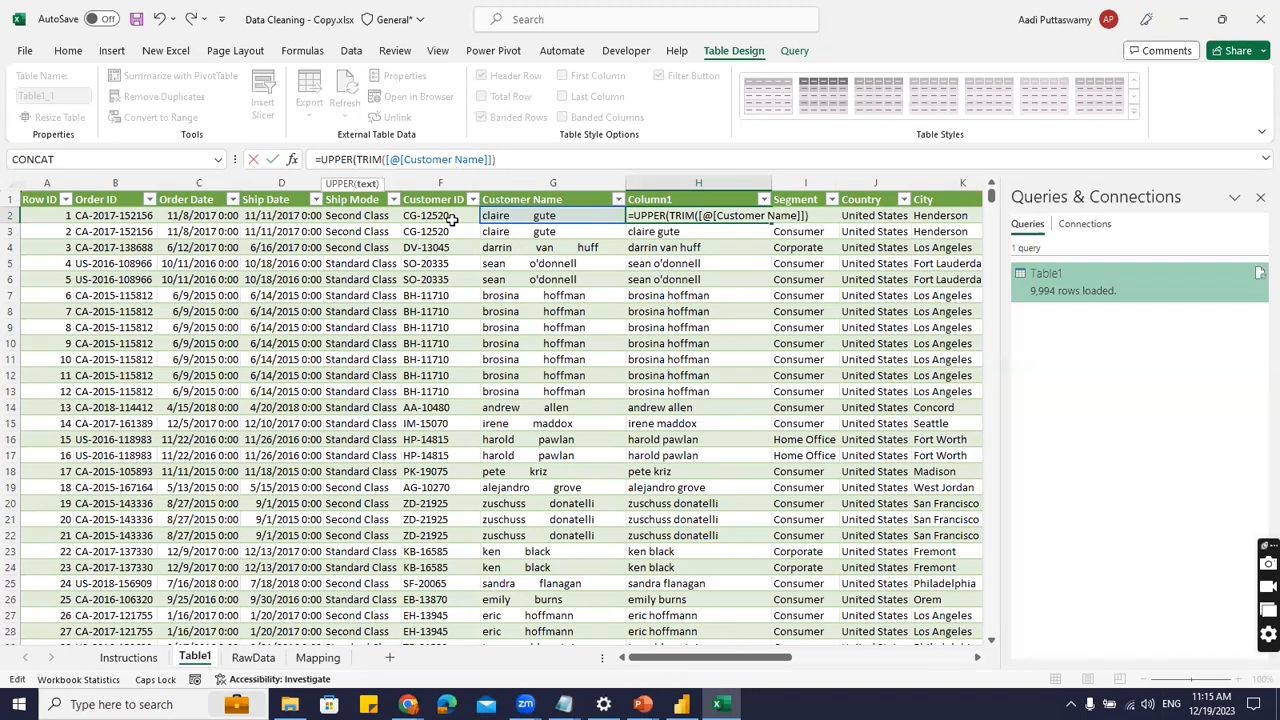
left_click(571, 160)
type(")")
key("Return")
left_click(700, 295)
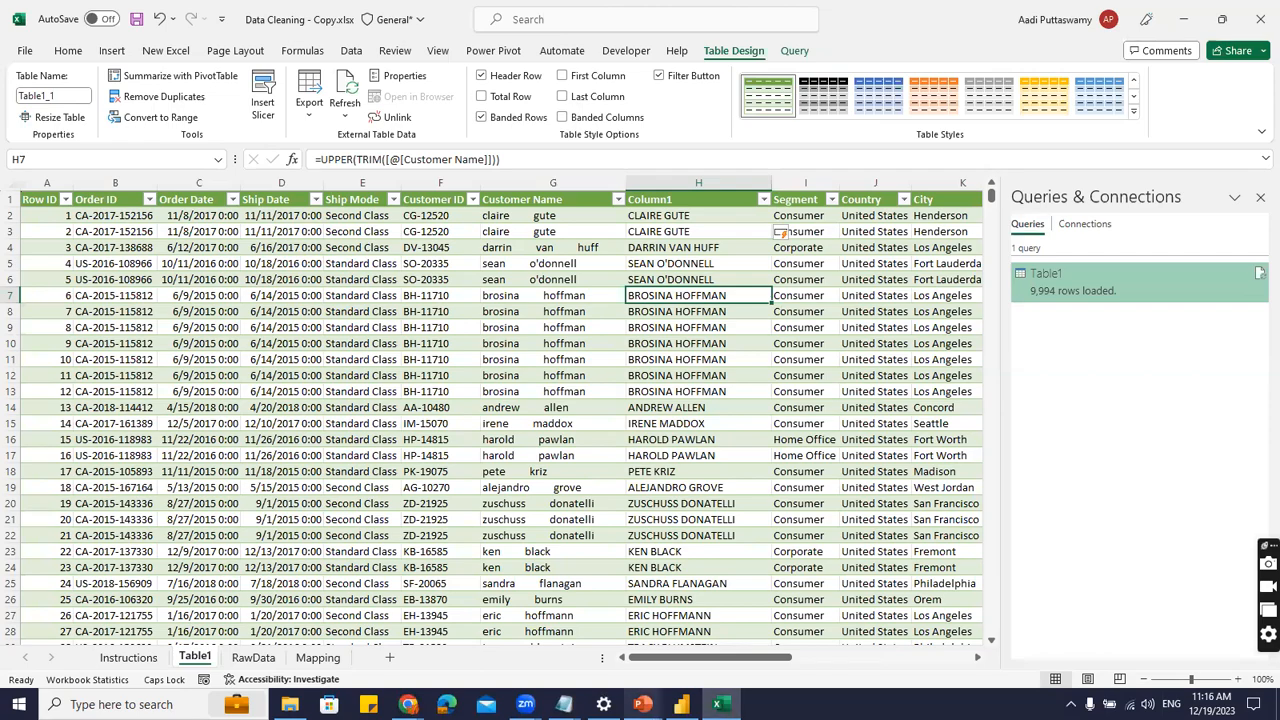
Review the remaining tasks on the PowerPoint Data Cleaning slide and return to the Excel workbook.
mouse_move(643, 705)
left_click(700, 648)
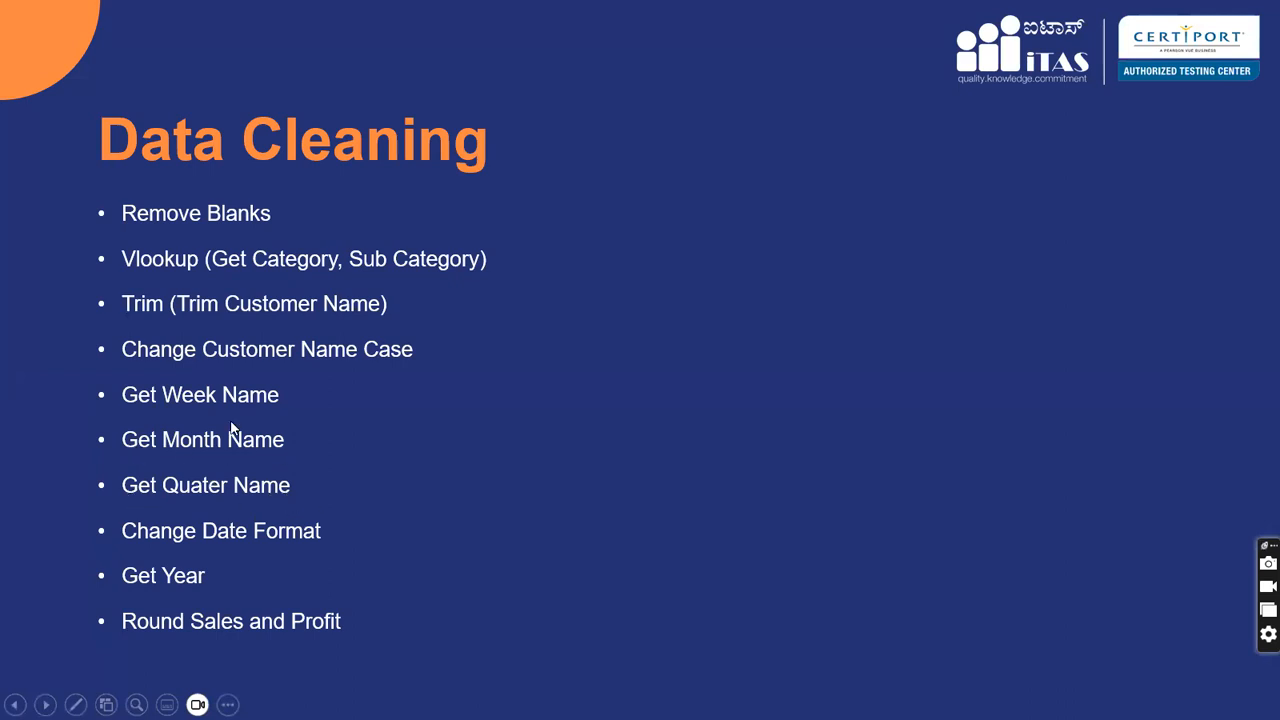
key("alt+Tab")
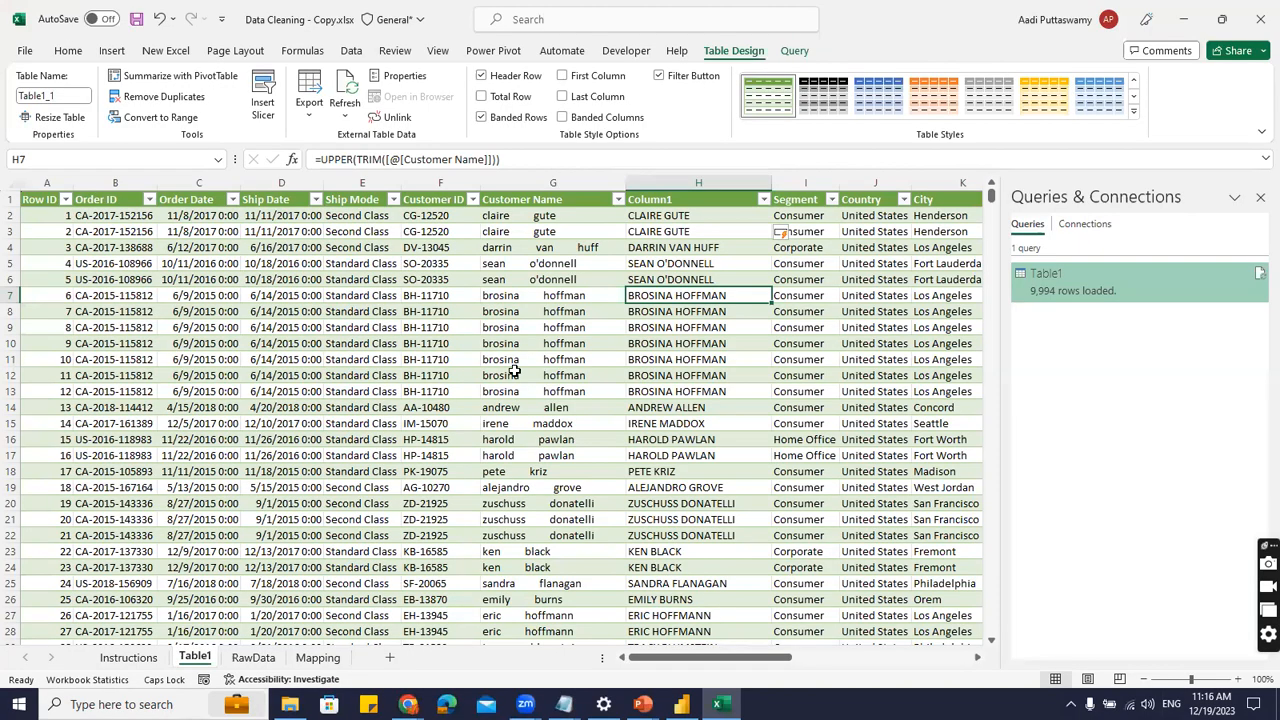
Close the Queries & Connections pane and launch Power Query Editor with the Table1 query.
left_click(1259, 197)
left_click(712, 342)
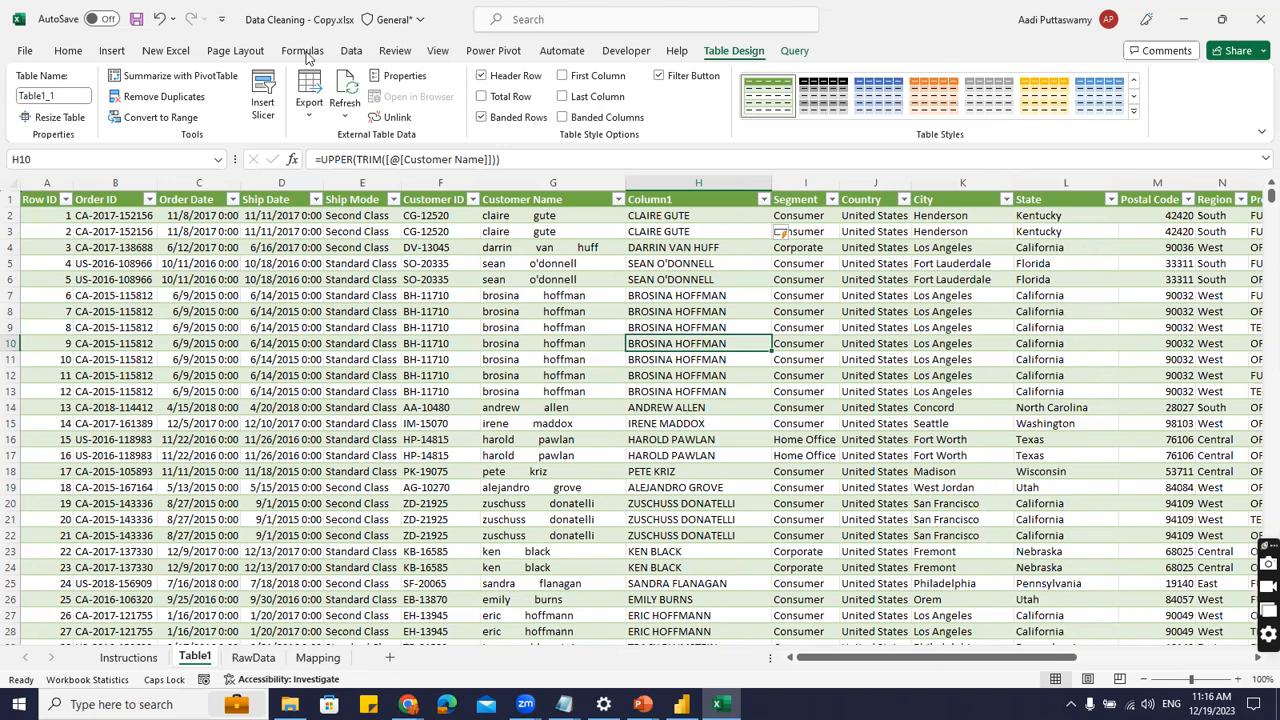
left_click(46, 97)
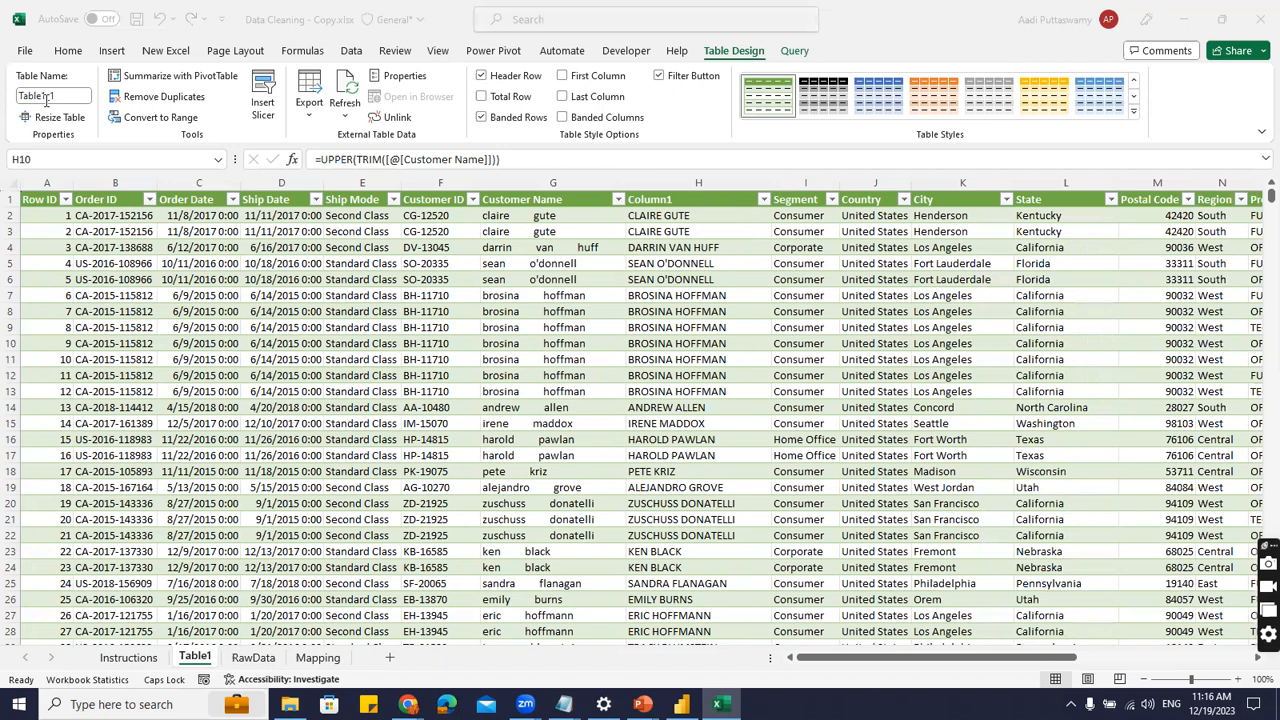
left_click(345, 20)
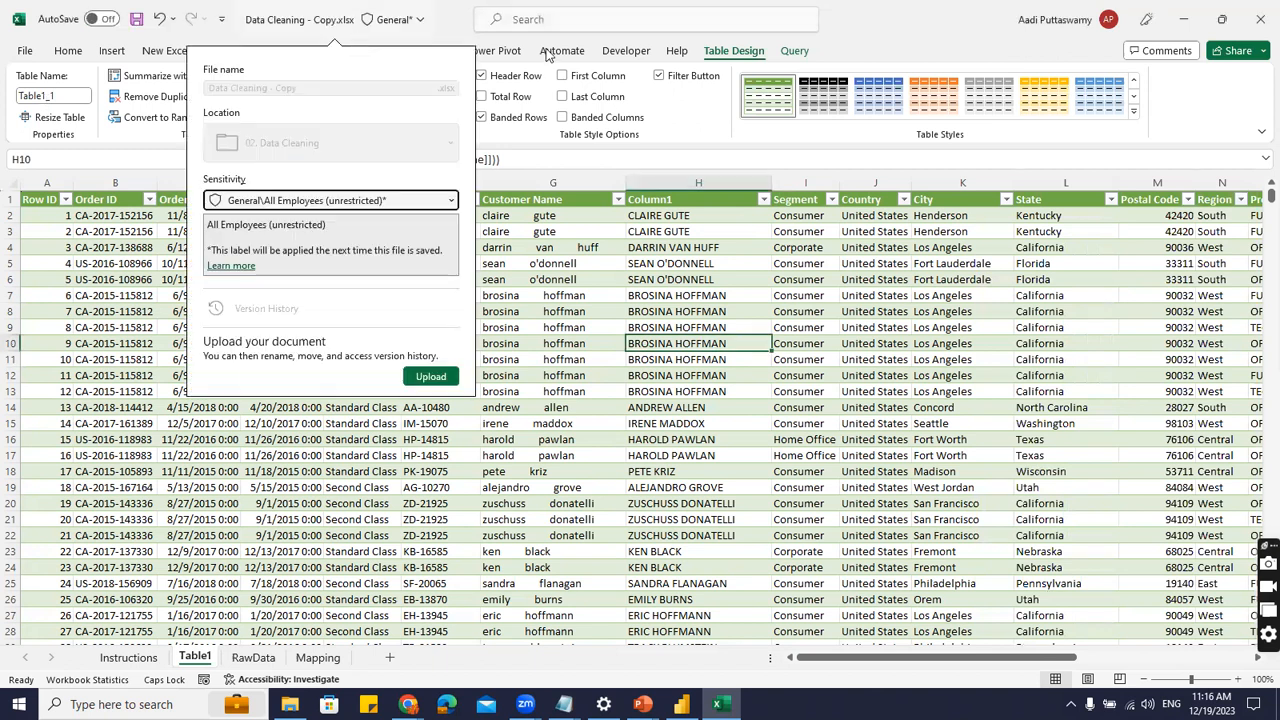
left_click(351, 50)
left_click(351, 50)
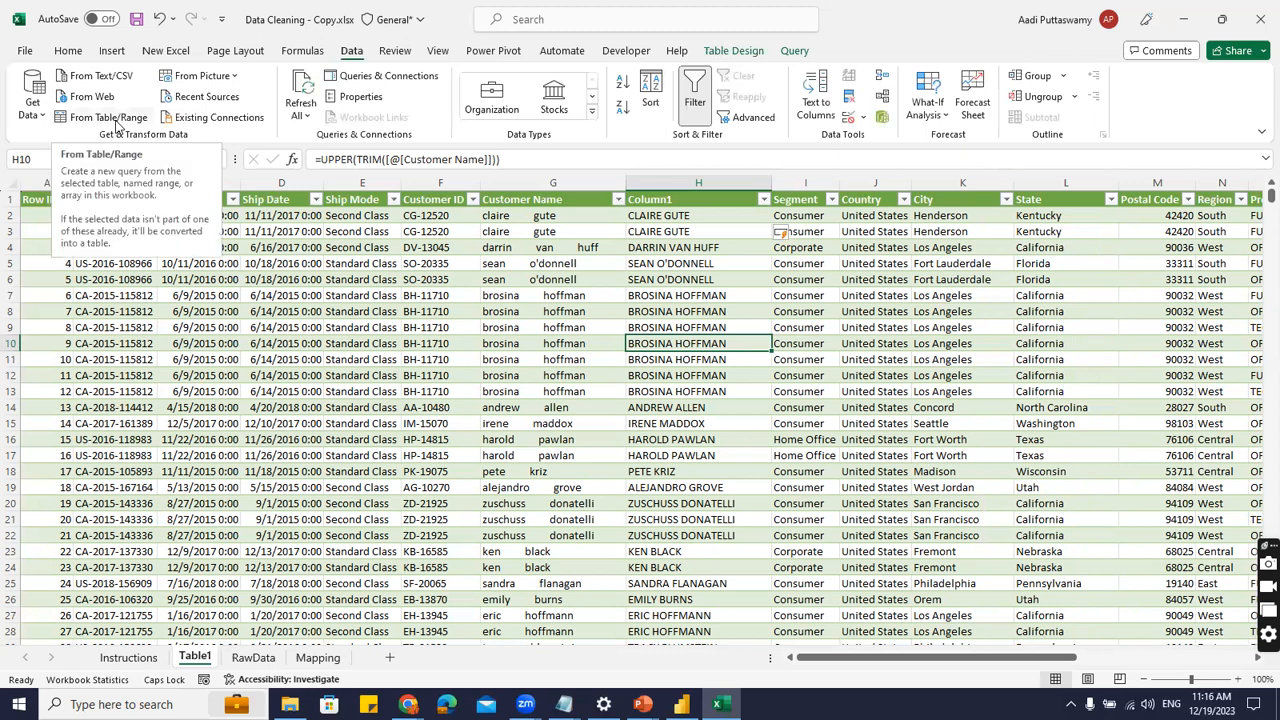
left_click(40, 117)
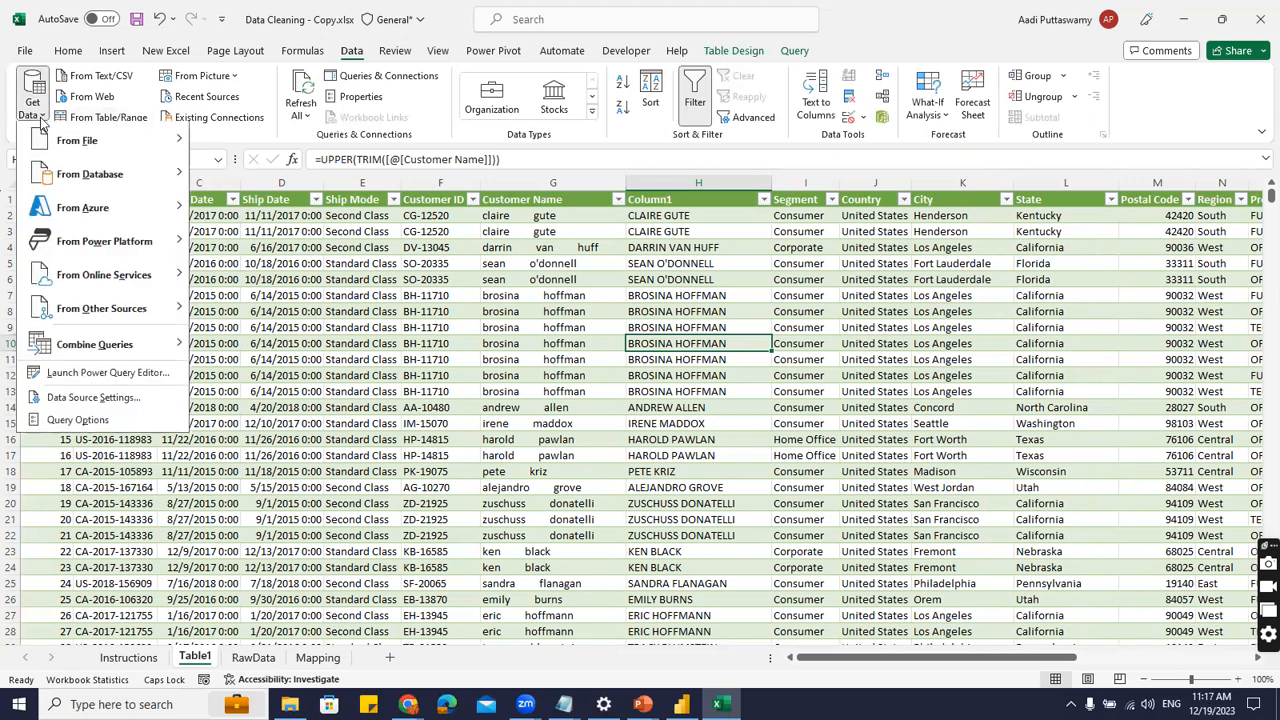
left_click(72, 378)
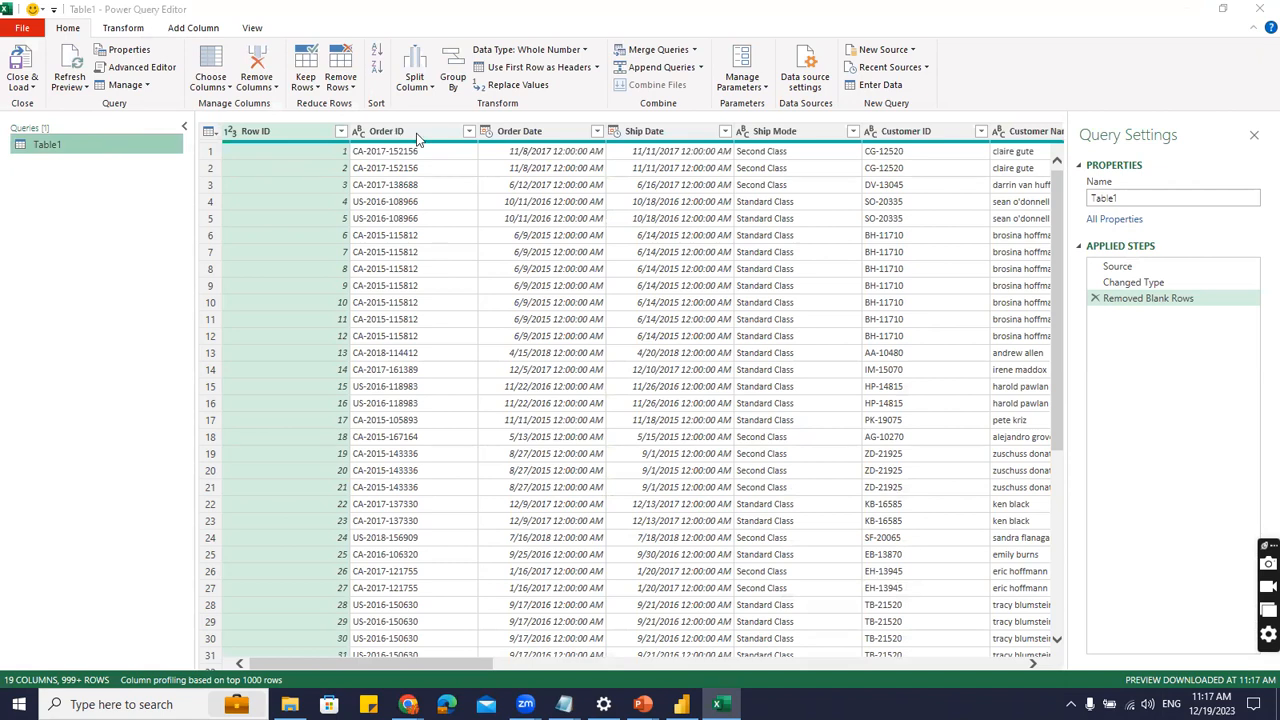
Check the date tasks on the slide and add a Year column extracted from Order Date to the Table1 query.
left_click(510, 137)
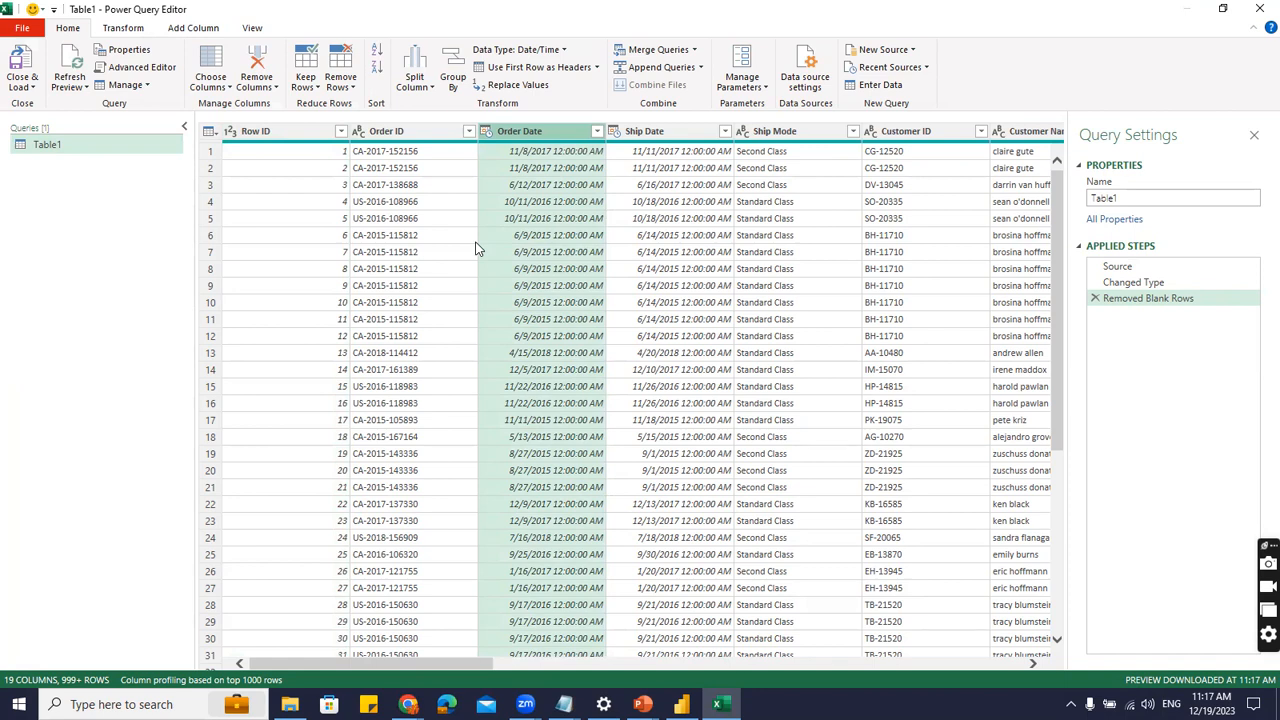
left_click(643, 704)
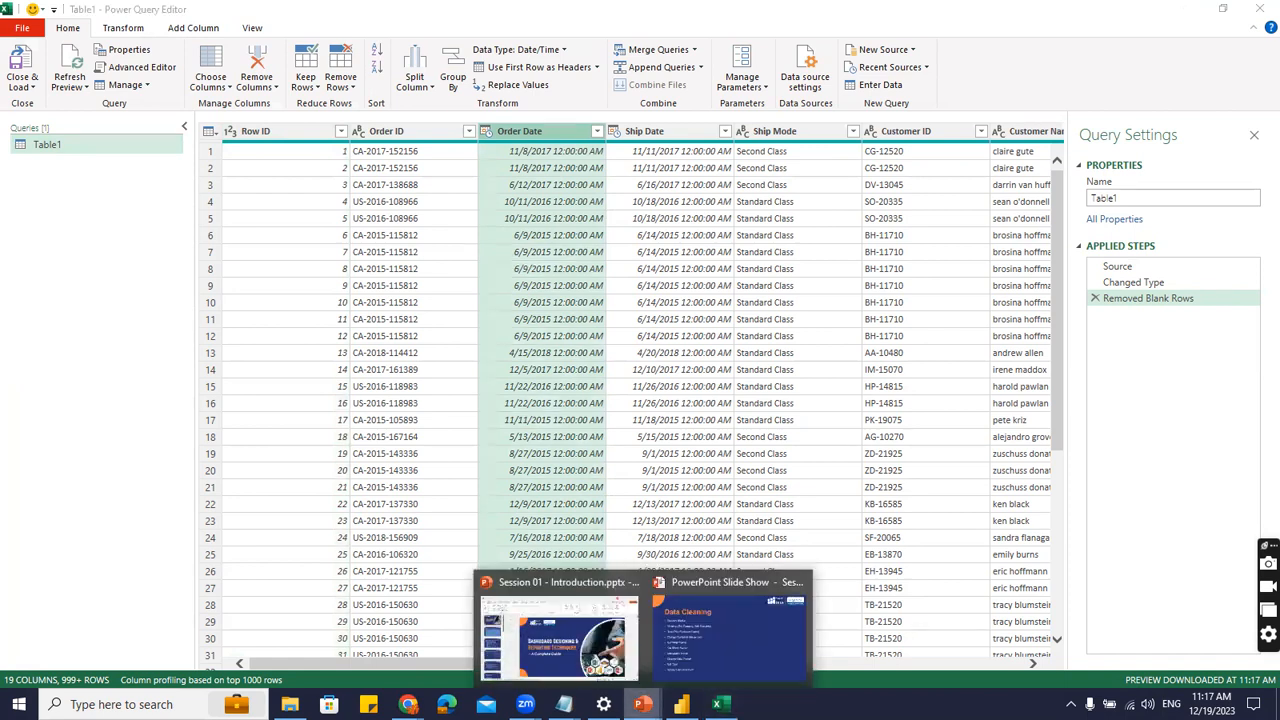
left_click(704, 633)
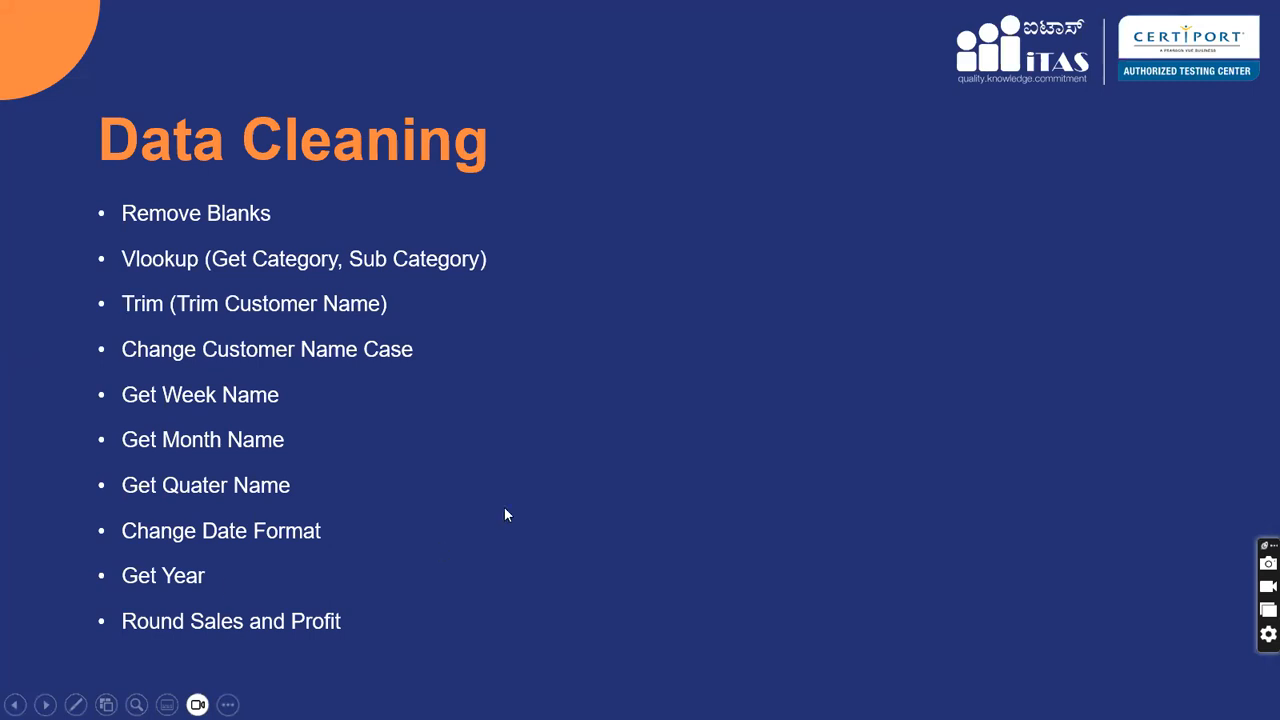
key("alt+Tab")
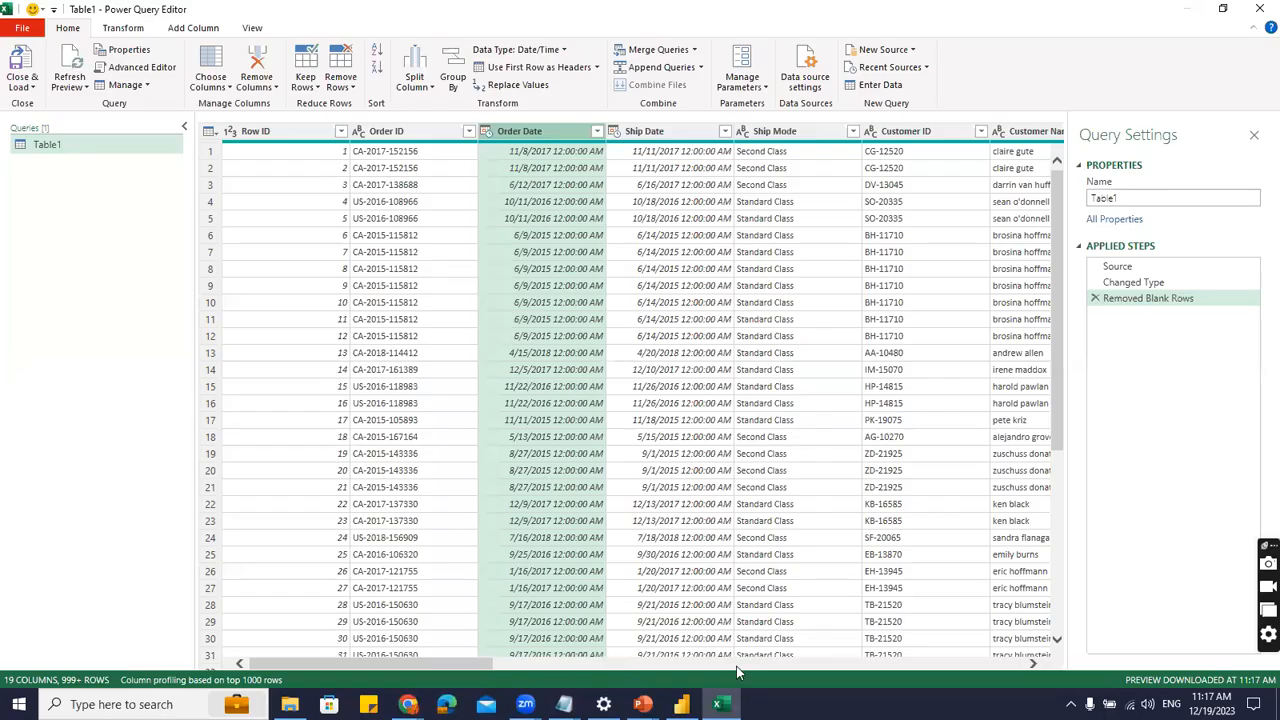
left_click_drag(497, 668, 449, 677)
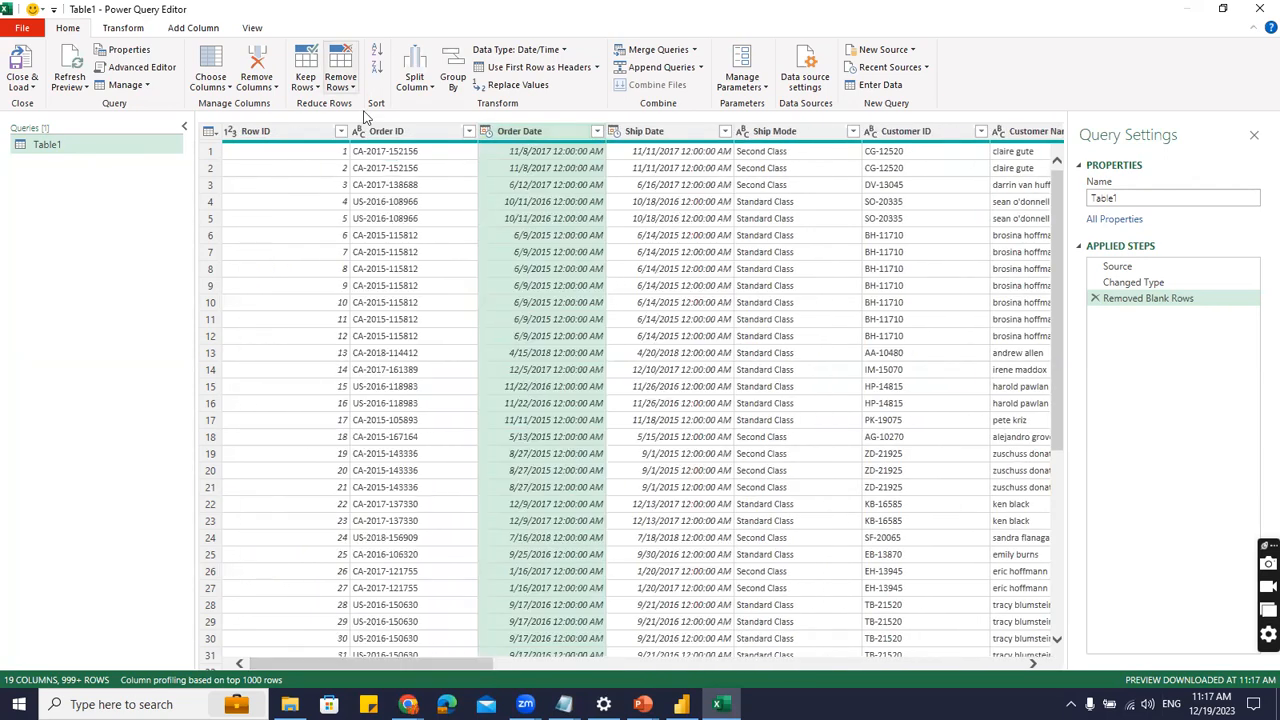
left_click(188, 30)
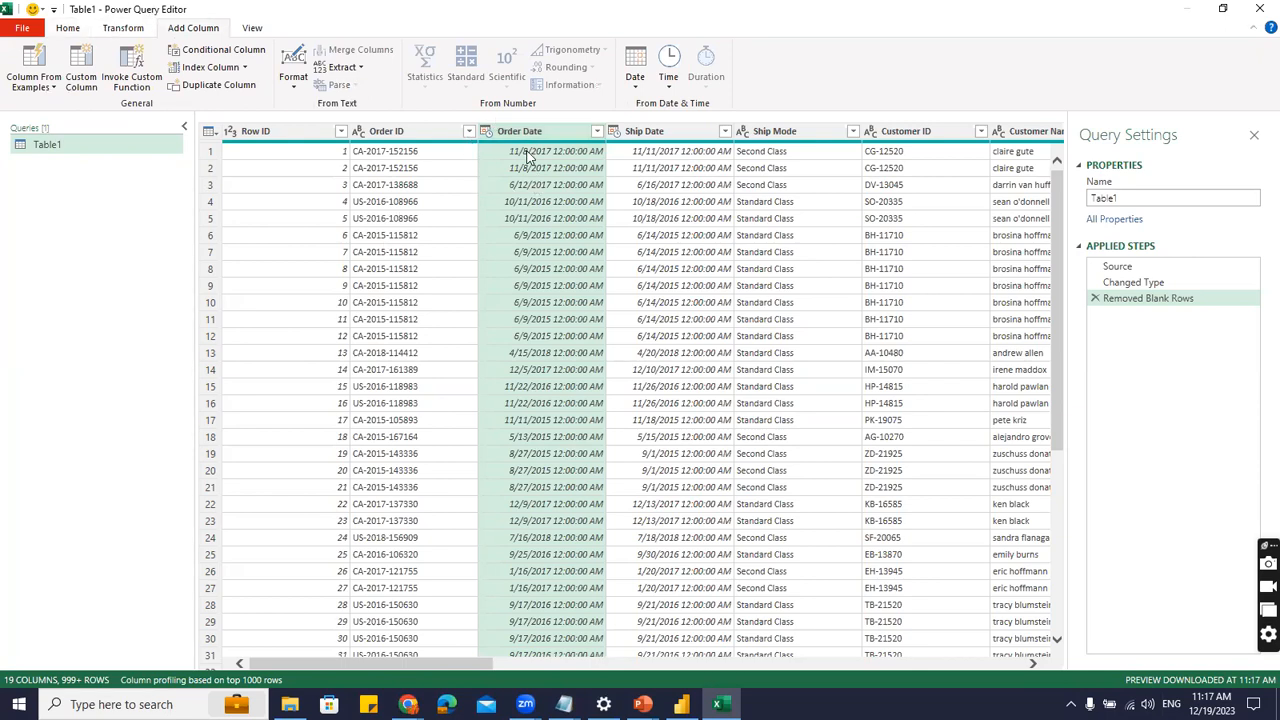
left_click(637, 82)
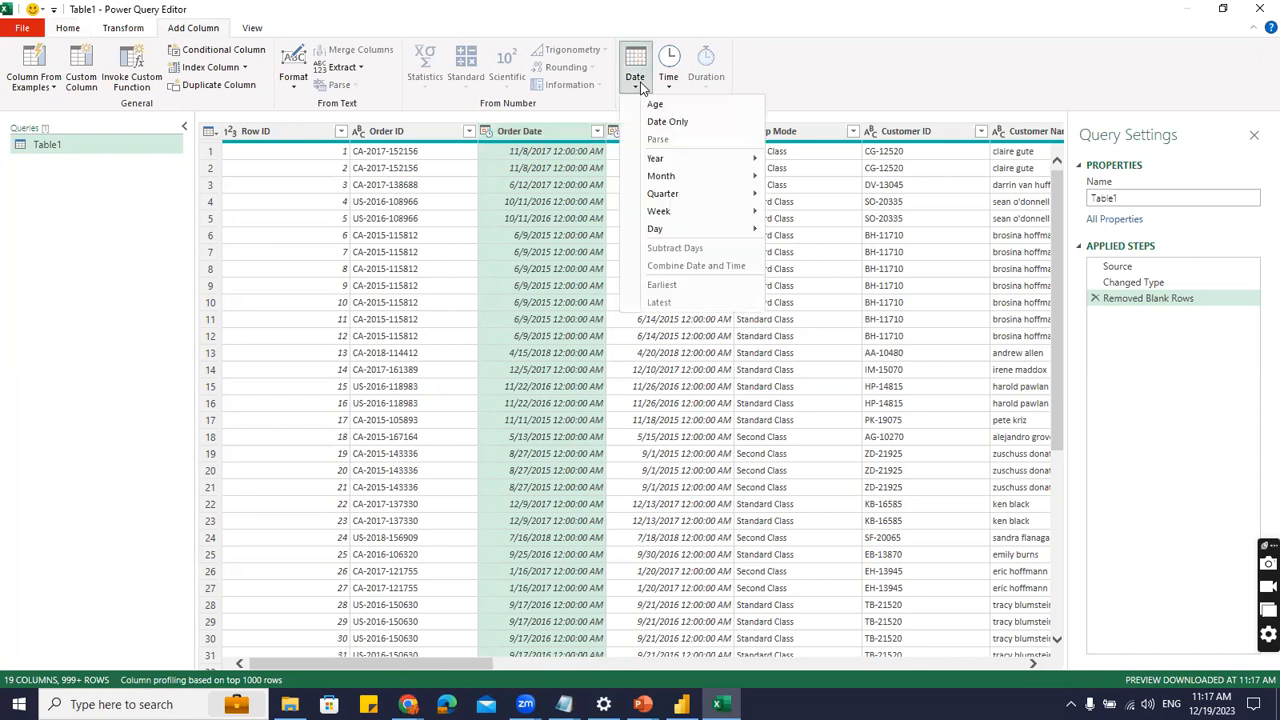
mouse_move(656, 164)
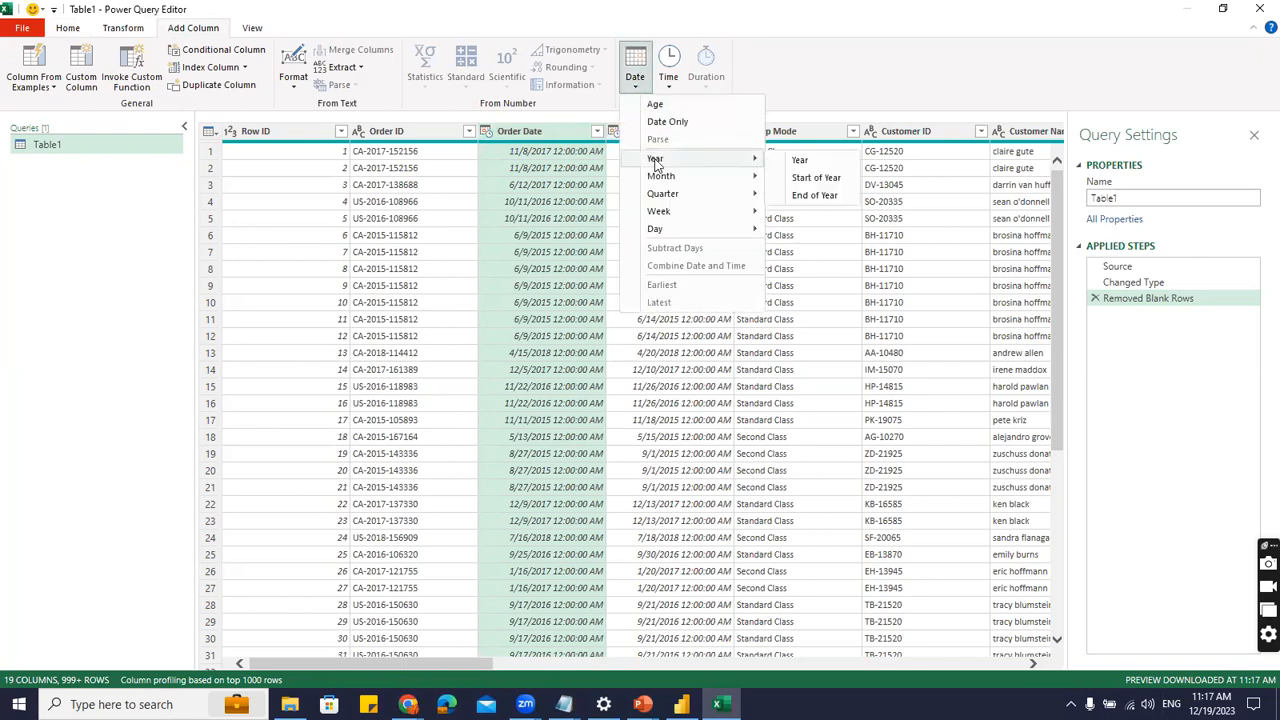
left_click(804, 163)
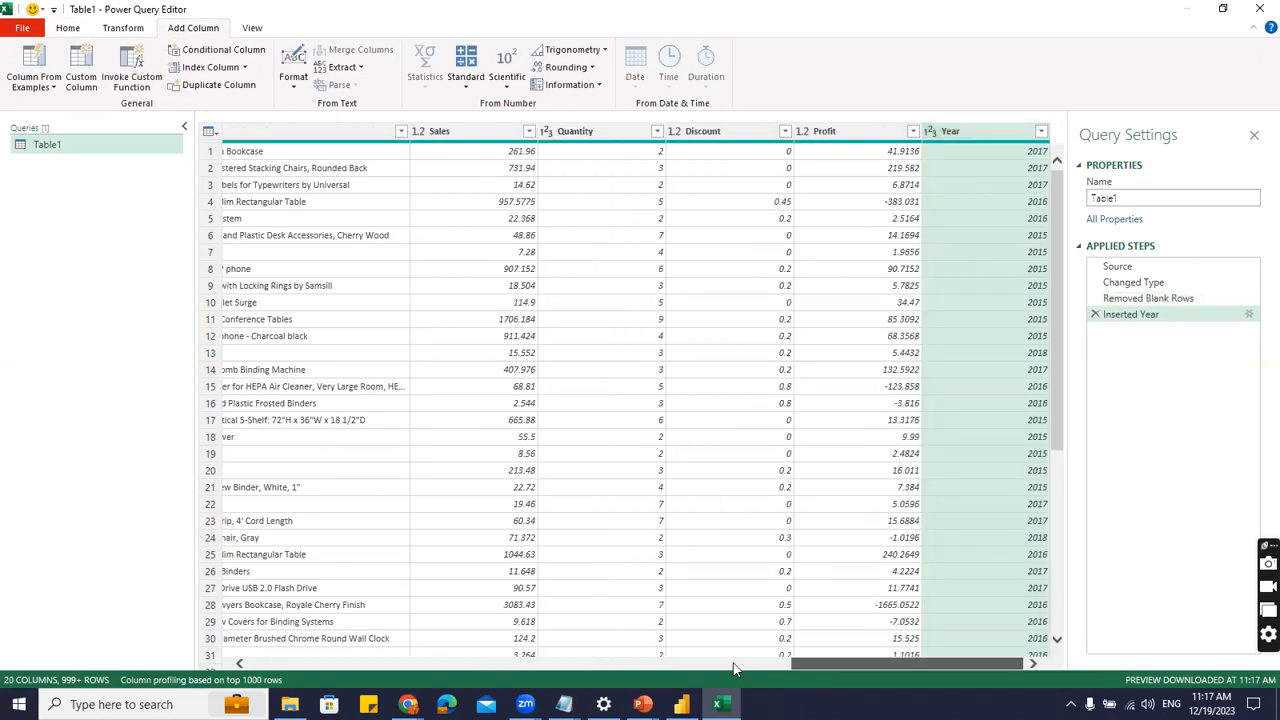
left_click_drag(733, 668, 200, 648)
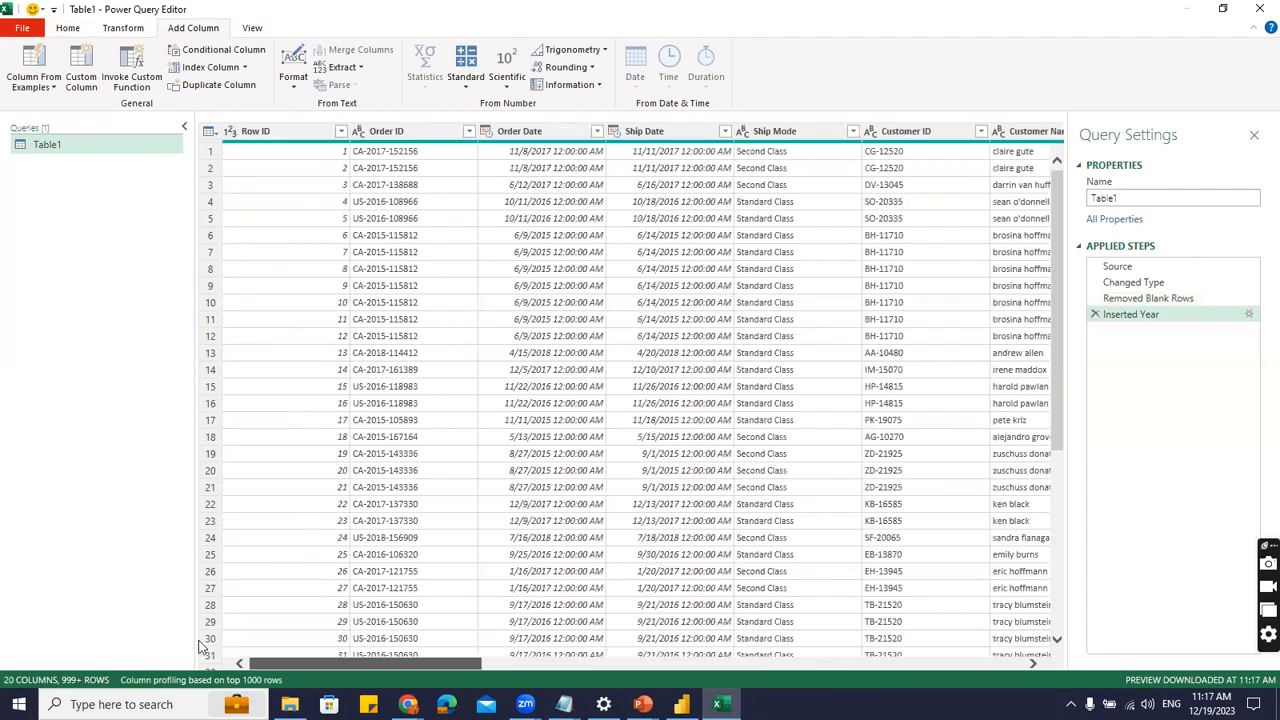
Add a column with the name of the day extracted from Order Date to the Table1 query.
left_click(544, 131)
left_click(637, 84)
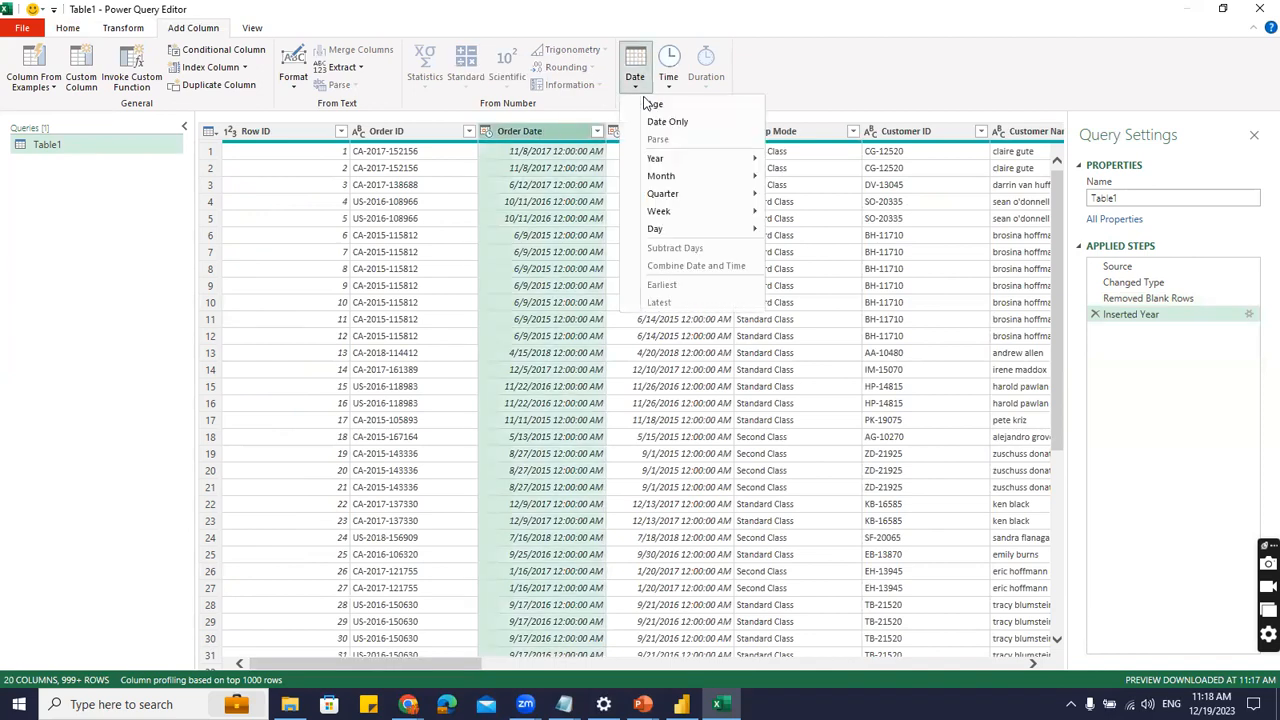
mouse_move(665, 217)
mouse_move(705, 230)
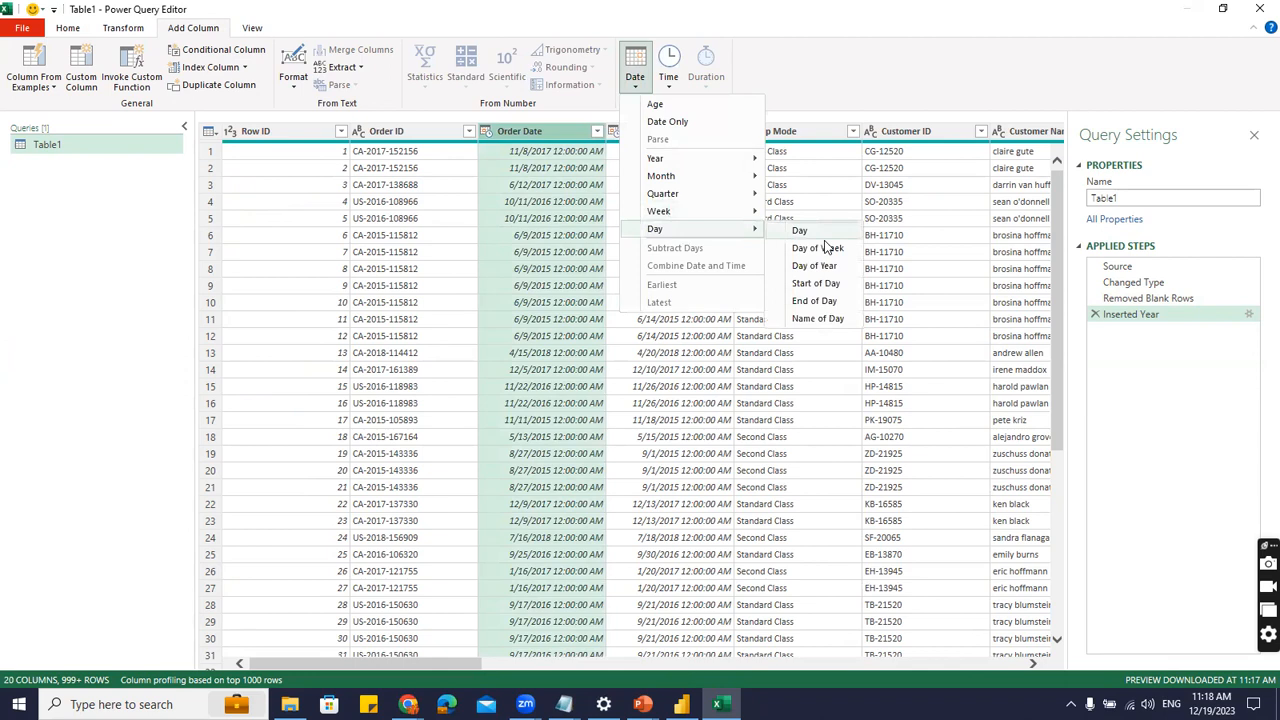
left_click(806, 319)
left_click_drag(472, 665, 1053, 661)
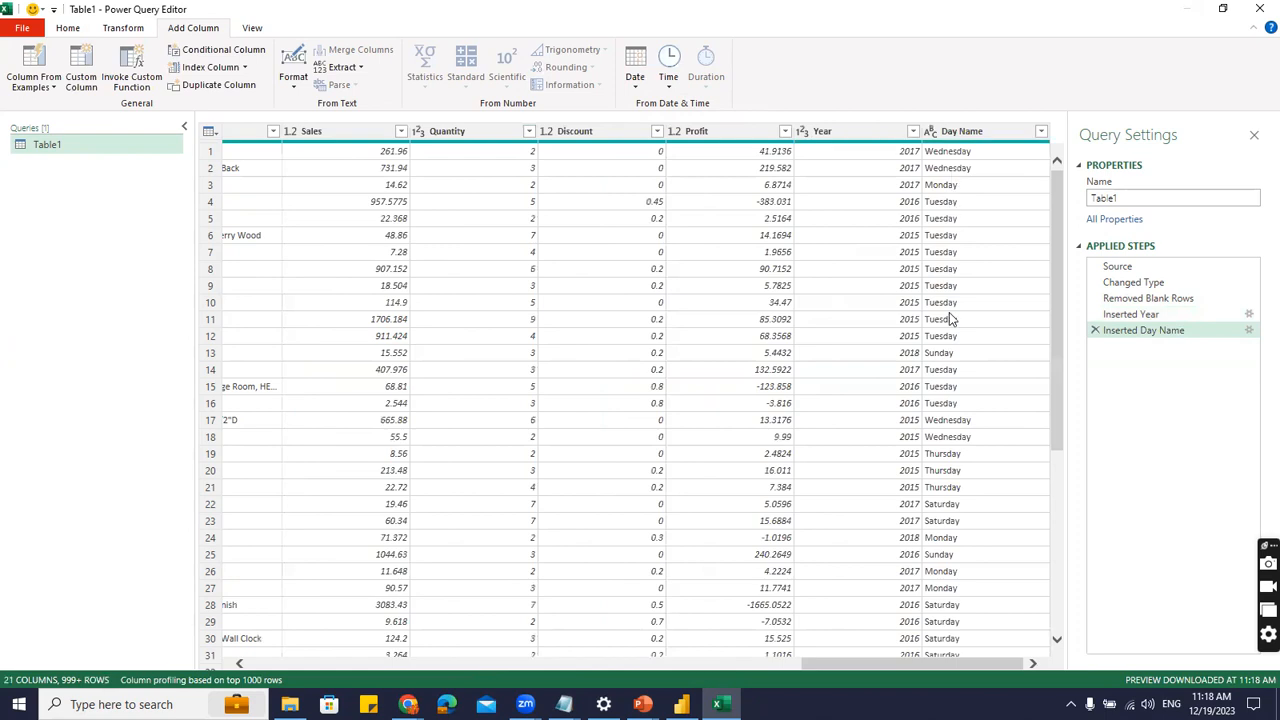
left_click_drag(906, 665, 325, 677)
Add a column with the name of the month extracted from Order Date and view it at the end of the table.
left_click(526, 409)
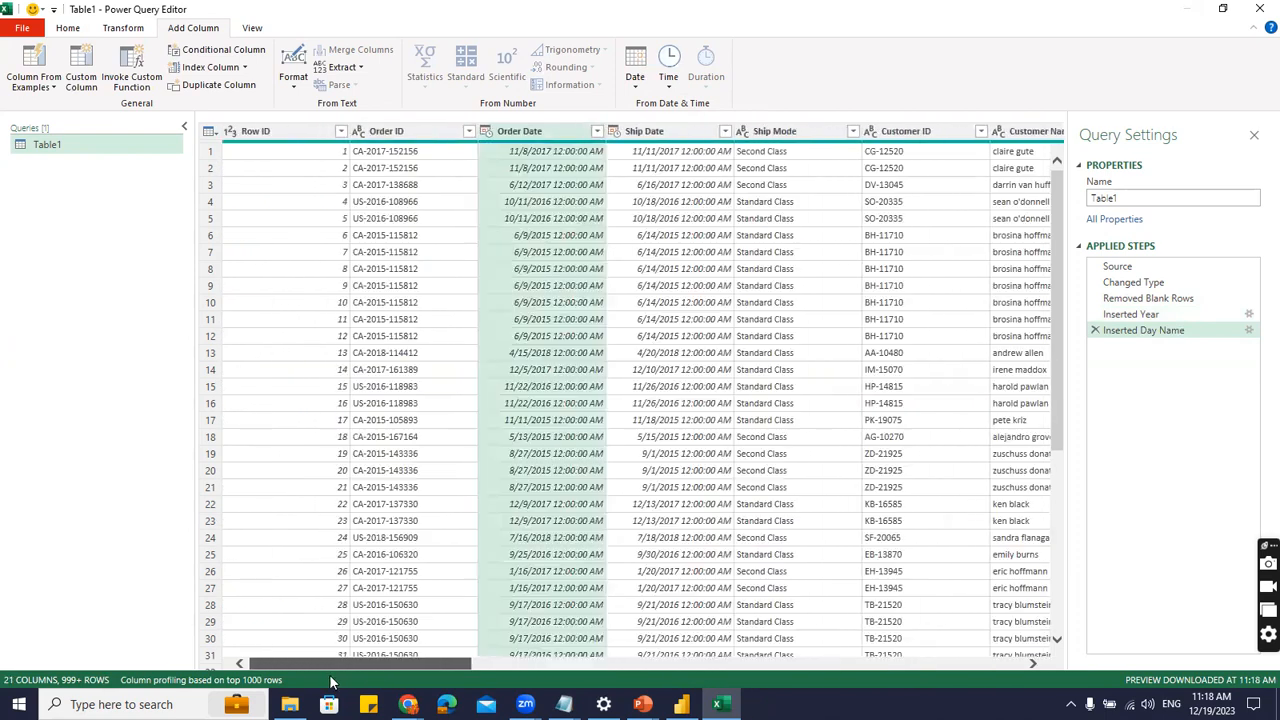
left_click(634, 78)
mouse_move(662, 180)
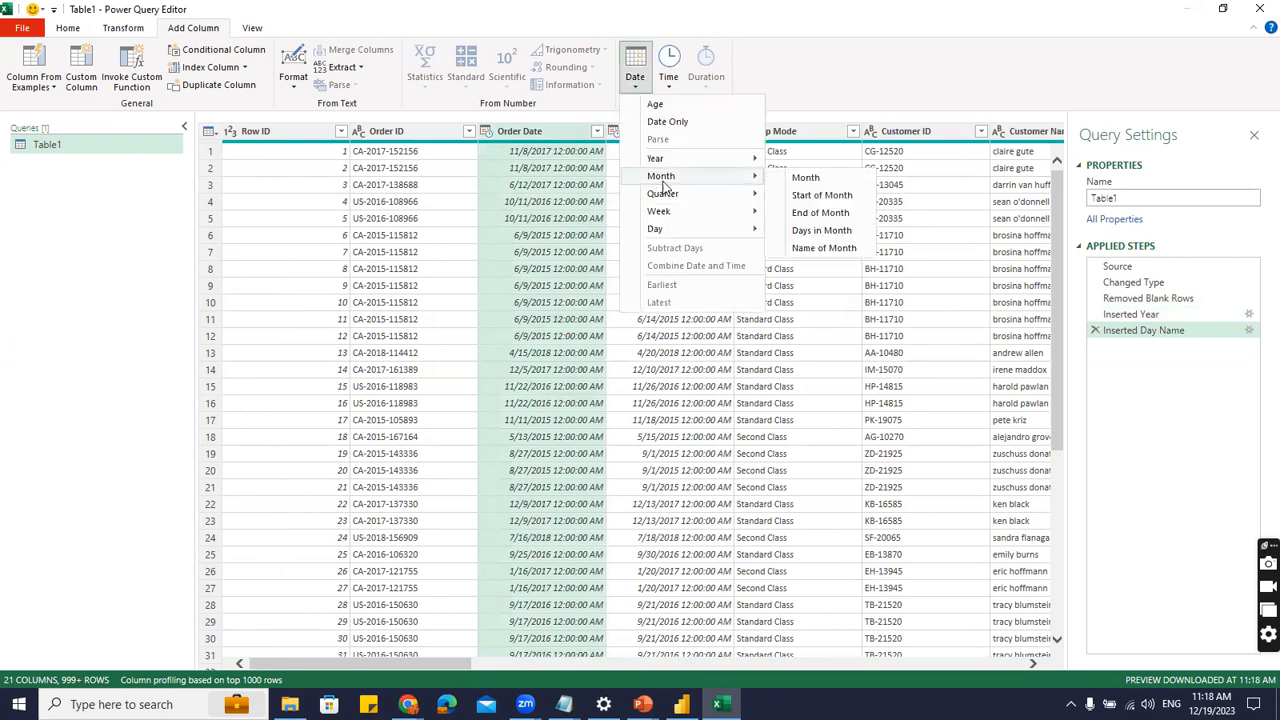
left_click(824, 247)
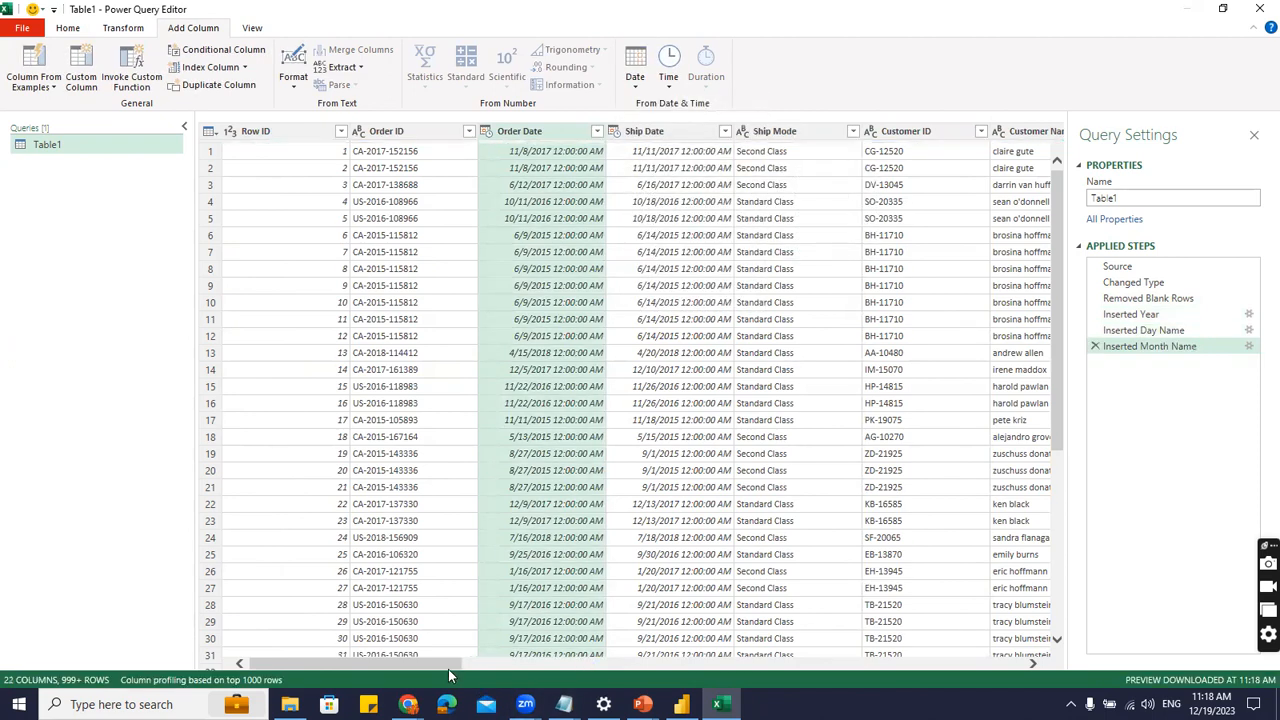
left_click_drag(448, 669, 1008, 669)
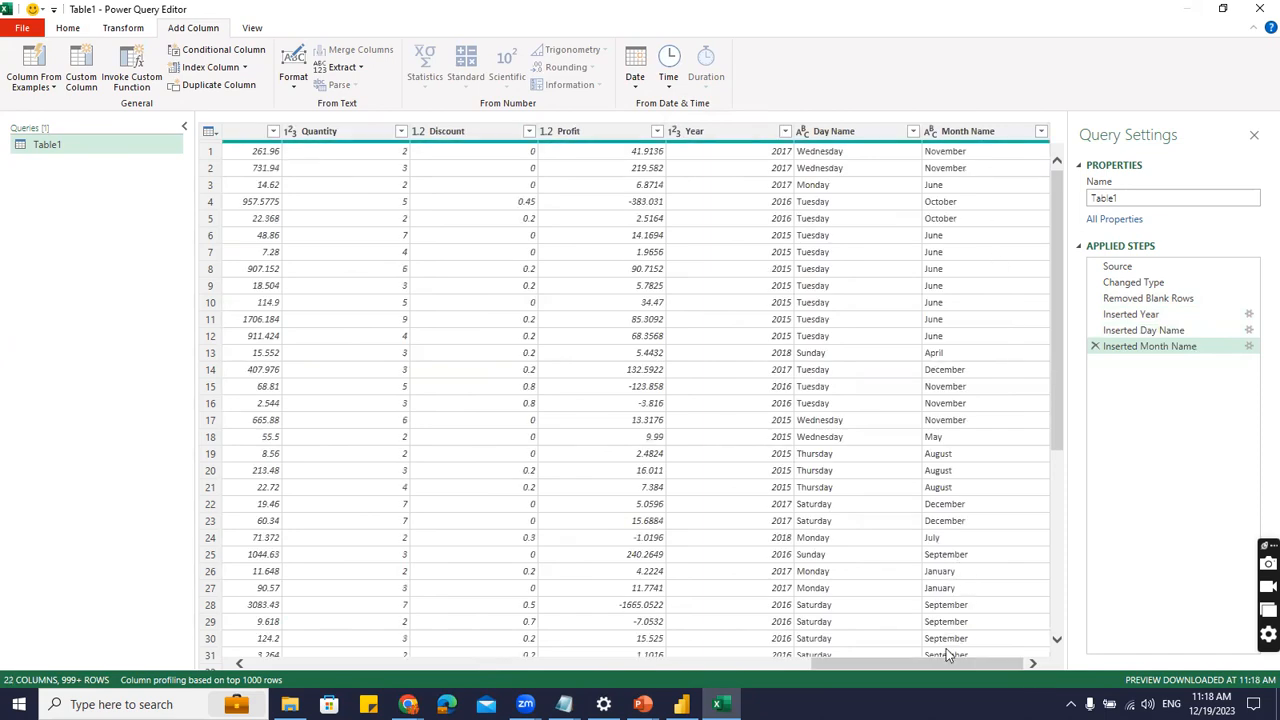
left_click_drag(946, 663, 340, 686)
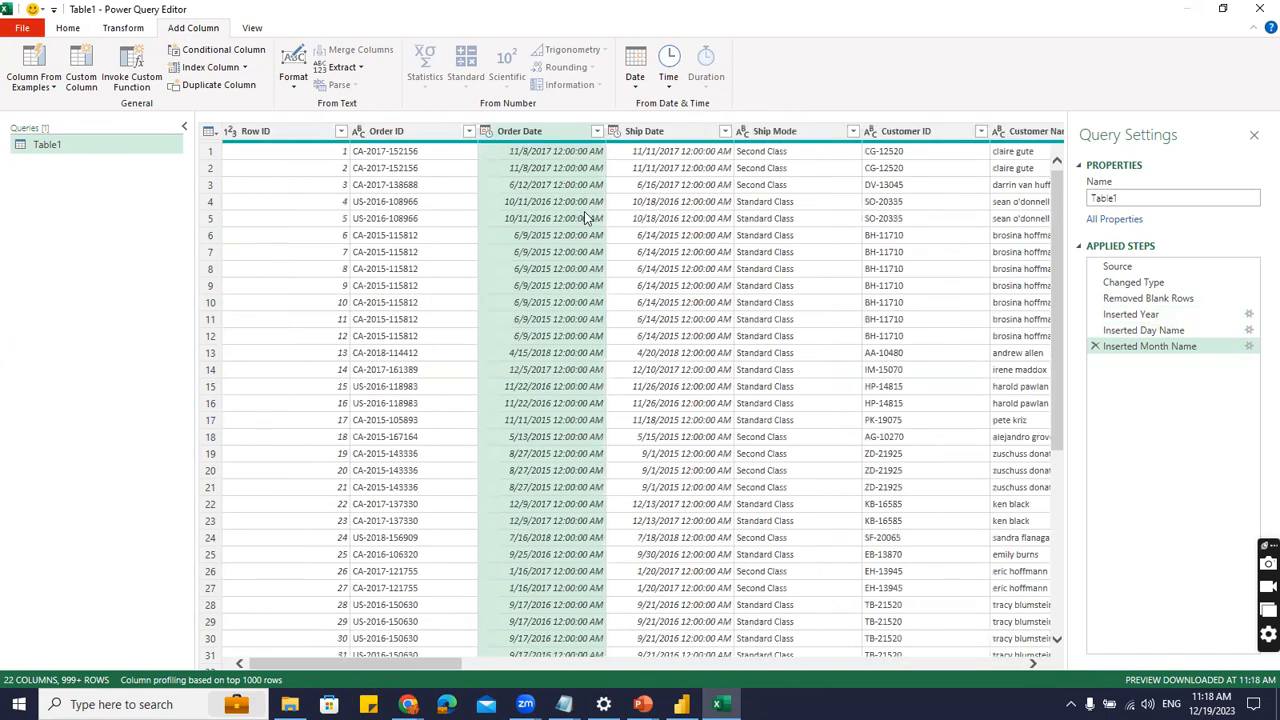
Add a Quarter of Year column from Order Date and close Power Query Editor, keeping the changes.
left_click(642, 88)
mouse_move(665, 193)
left_click(822, 196)
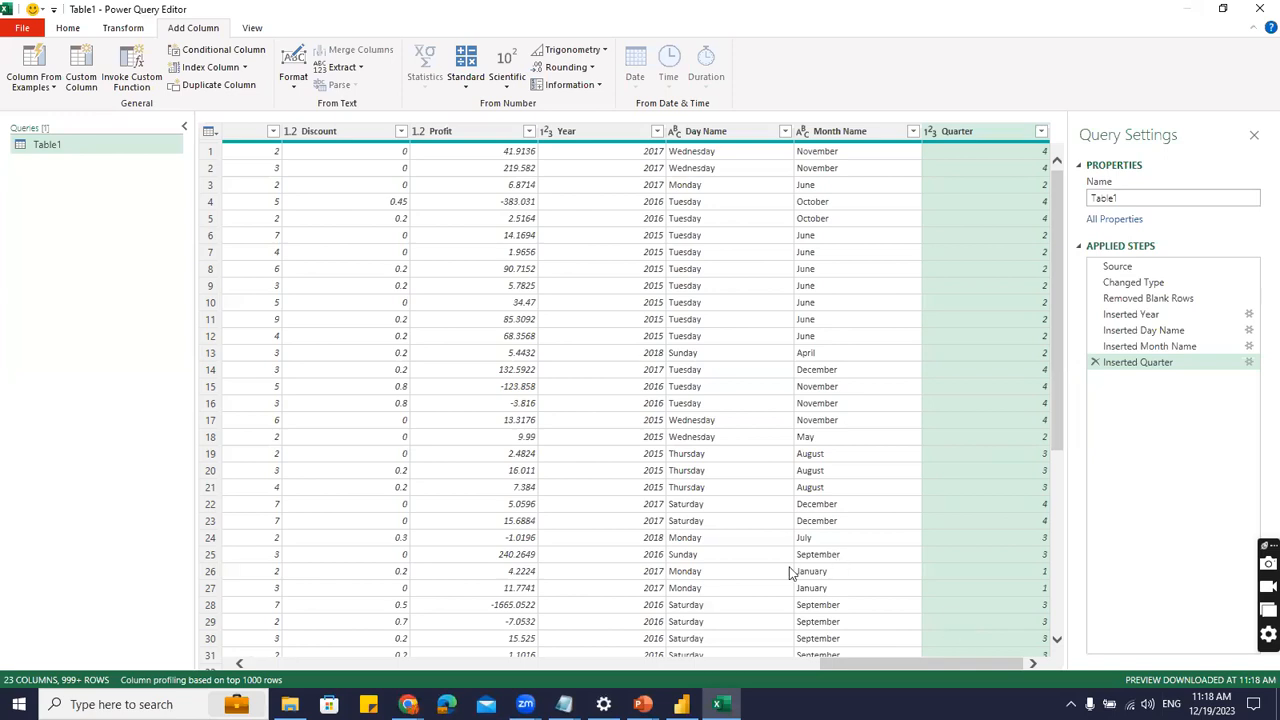
left_click(1258, 9)
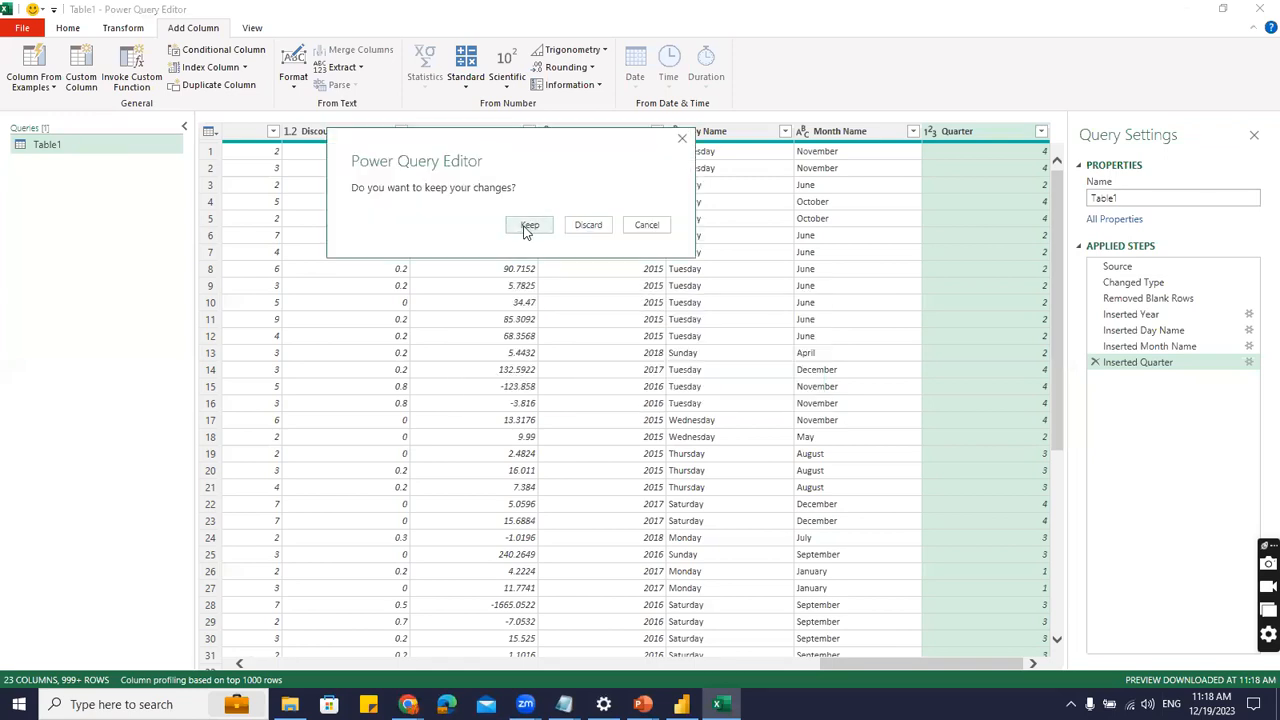
left_click(528, 225)
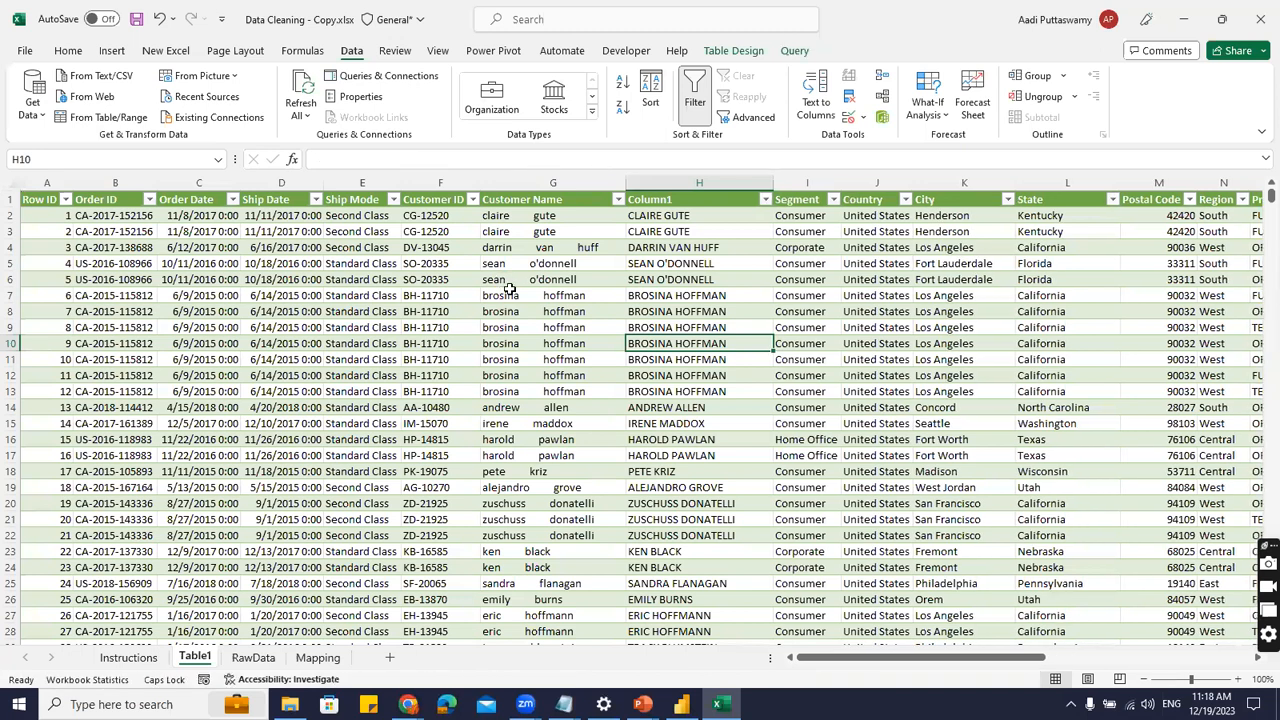
Check the Year, Day Name and Month Name columns in Table1, and compare with the tasks on the PowerPoint Data Cleaning slide.
left_click_drag(850, 658, 1178, 662)
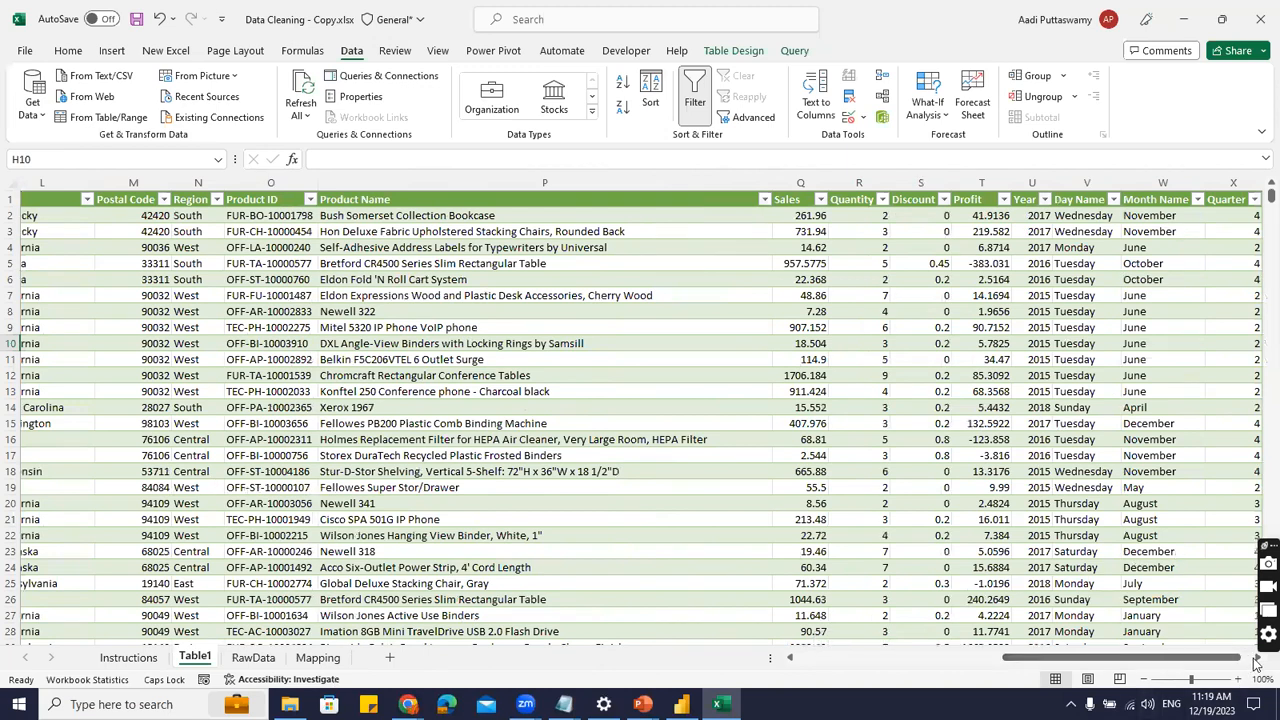
left_click(1043, 214)
left_click(1090, 215)
left_click(1165, 216)
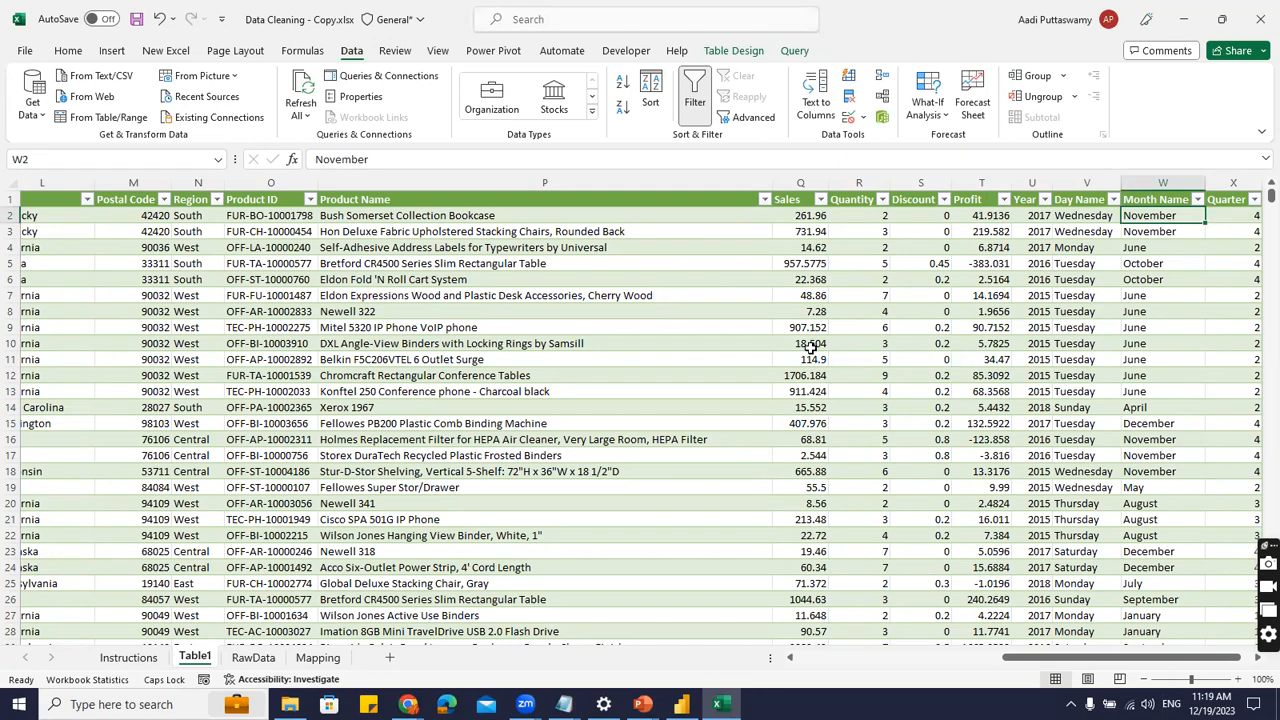
mouse_move(643, 704)
left_click(690, 645)
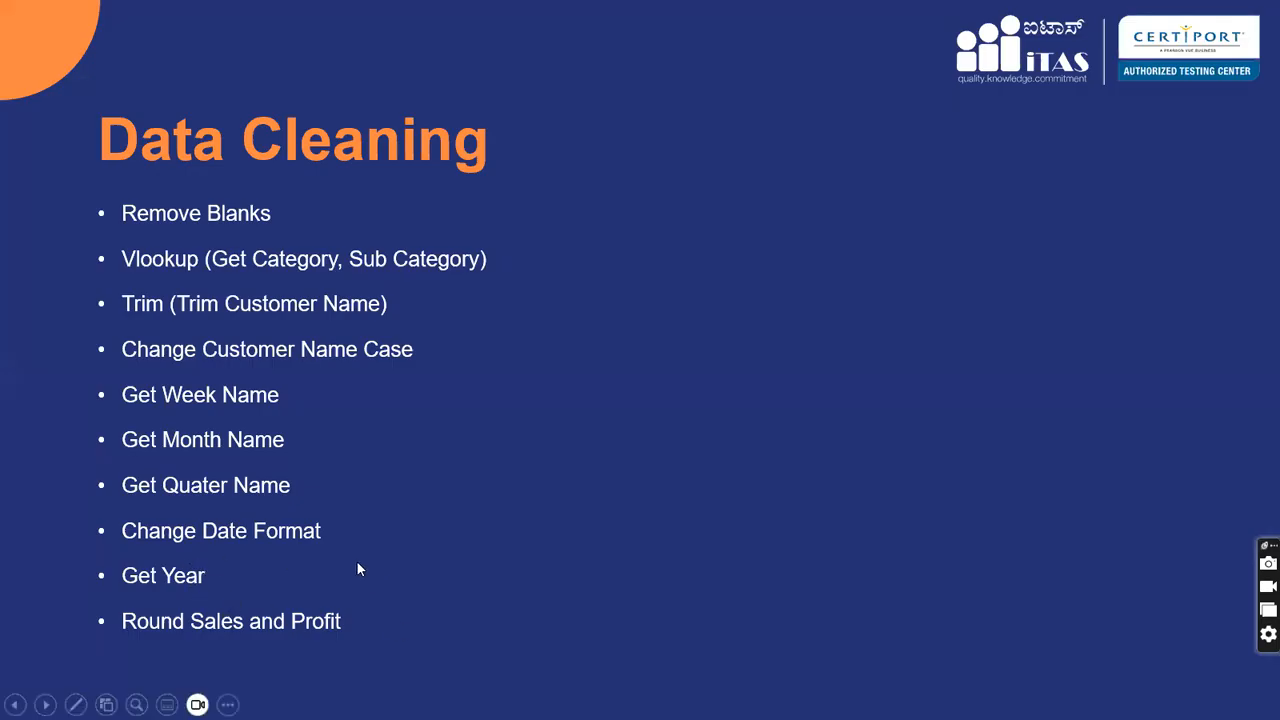
key("alt+Tab")
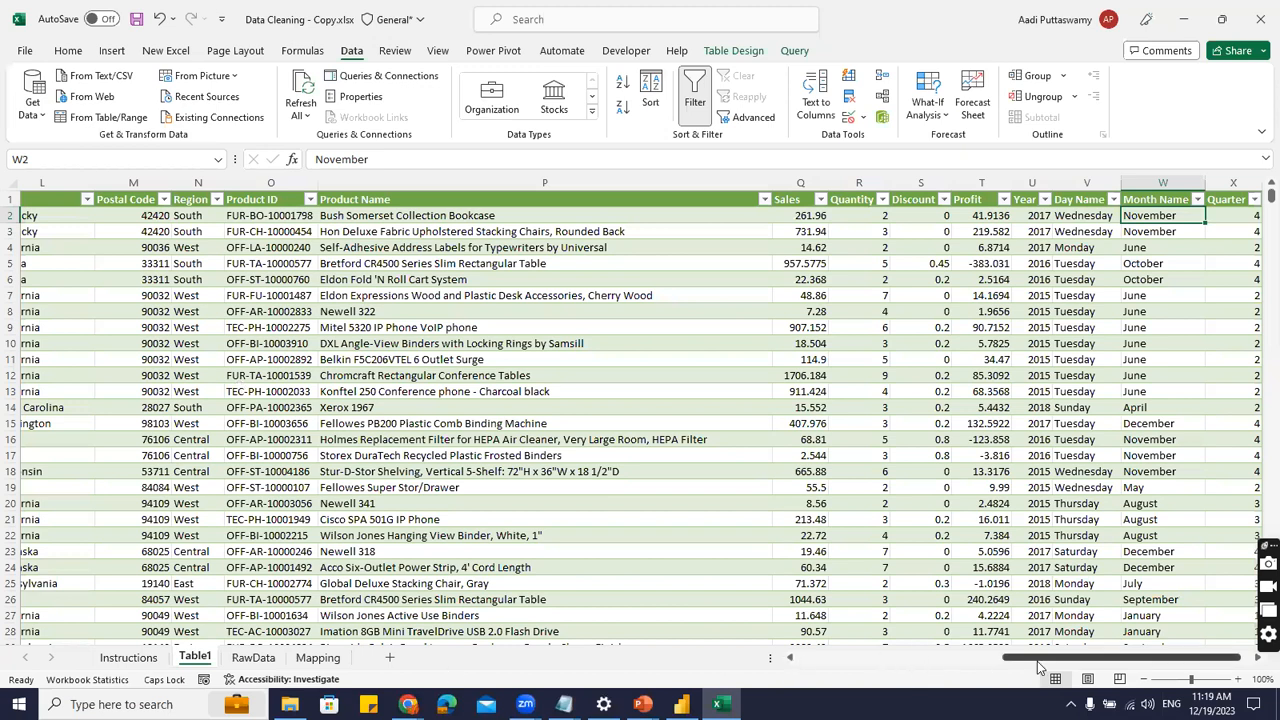
Format all Order Date values in Table1 with the 14-Mar-2012 date type.
left_click_drag(1037, 661, 820, 661)
left_click(182, 216)
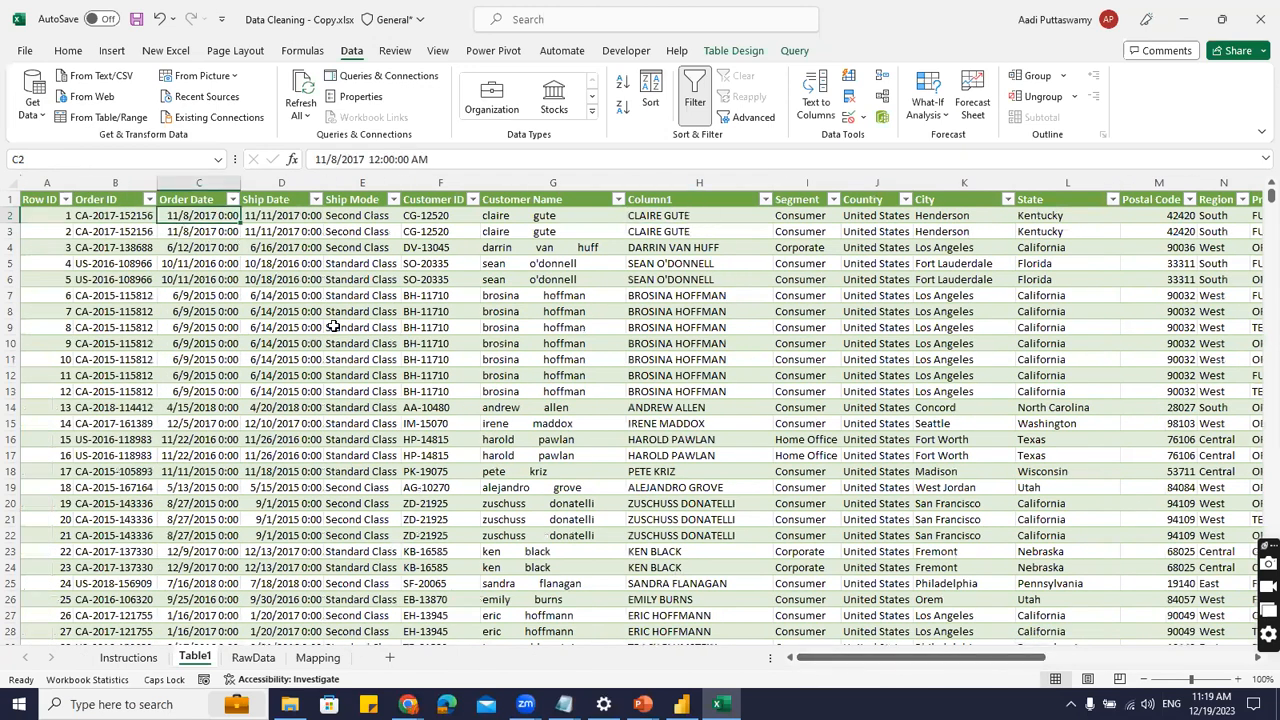
key("ctrl+shift+Down")
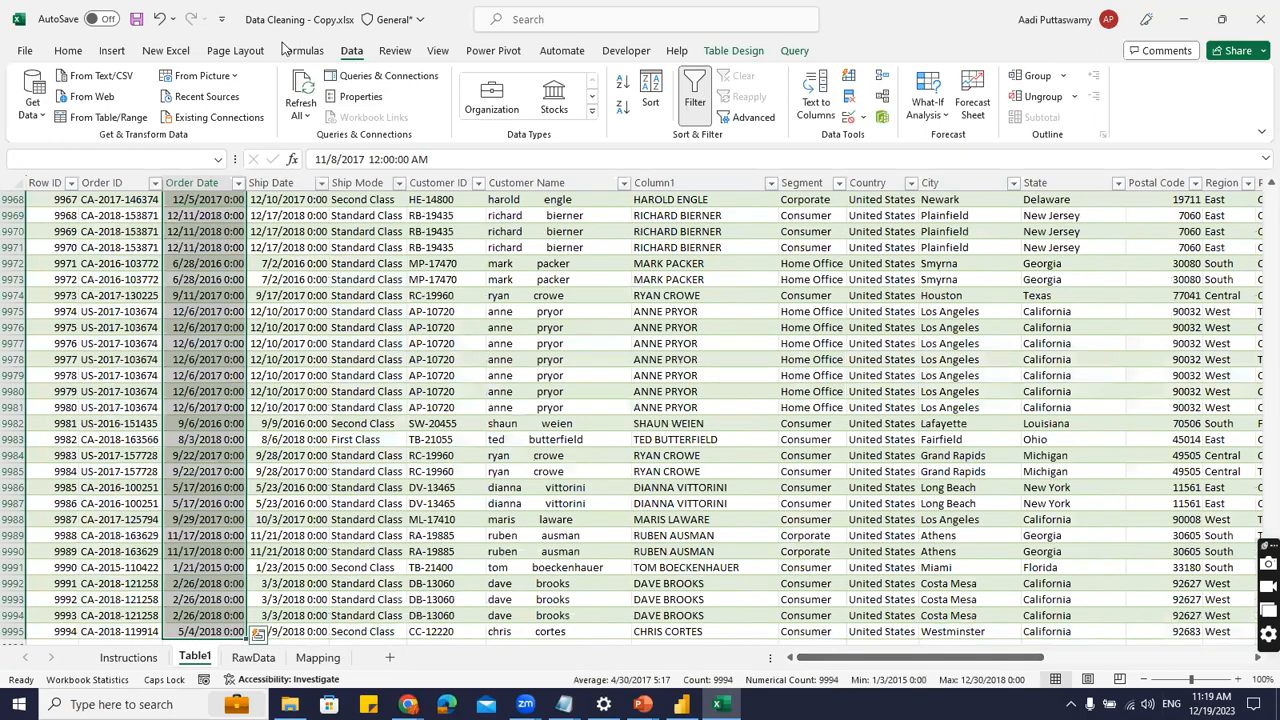
left_click(68, 51)
left_click(635, 135)
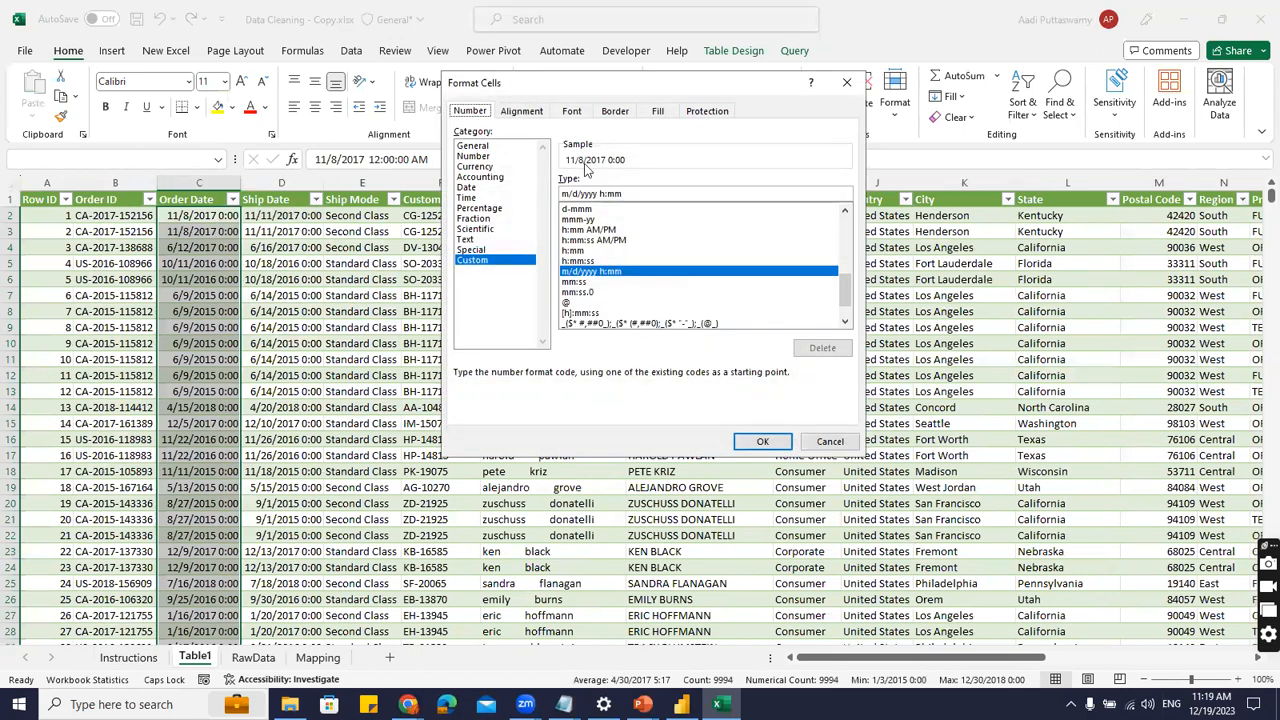
left_click(474, 188)
left_click(598, 244)
scroll(600, 250, "down", 3)
left_click(600, 255)
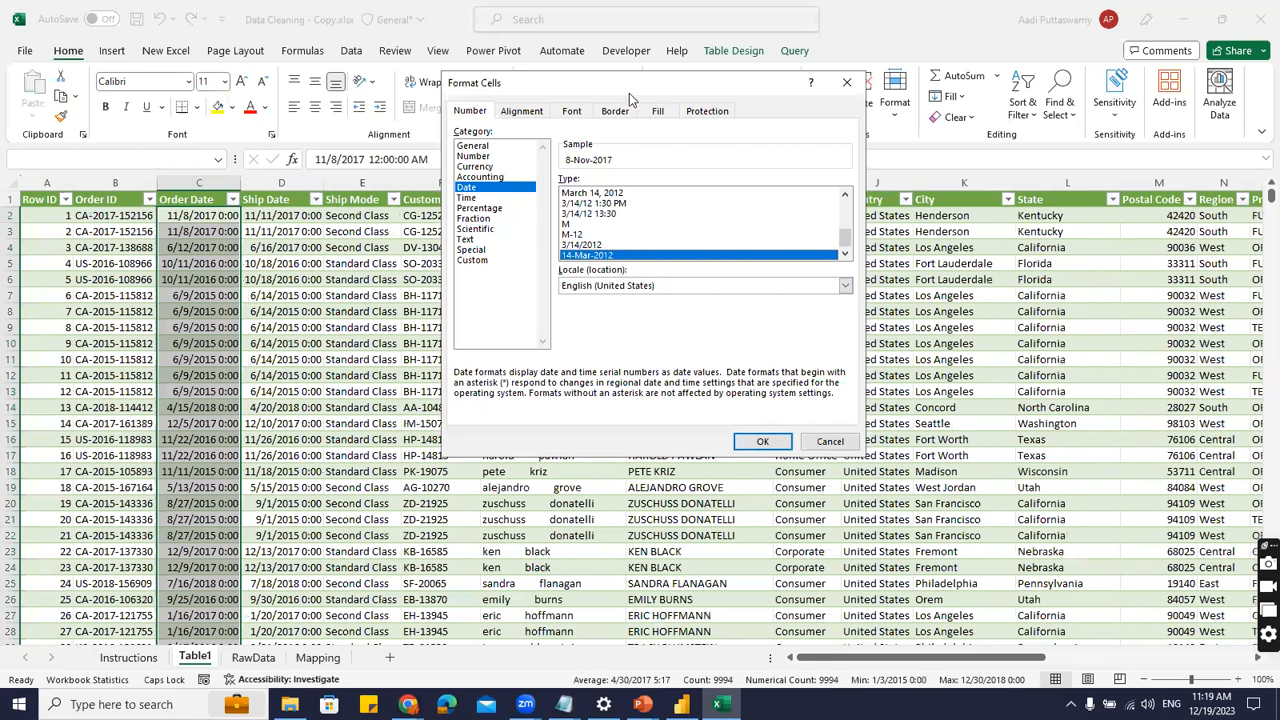
left_click_drag(624, 85, 199, 174)
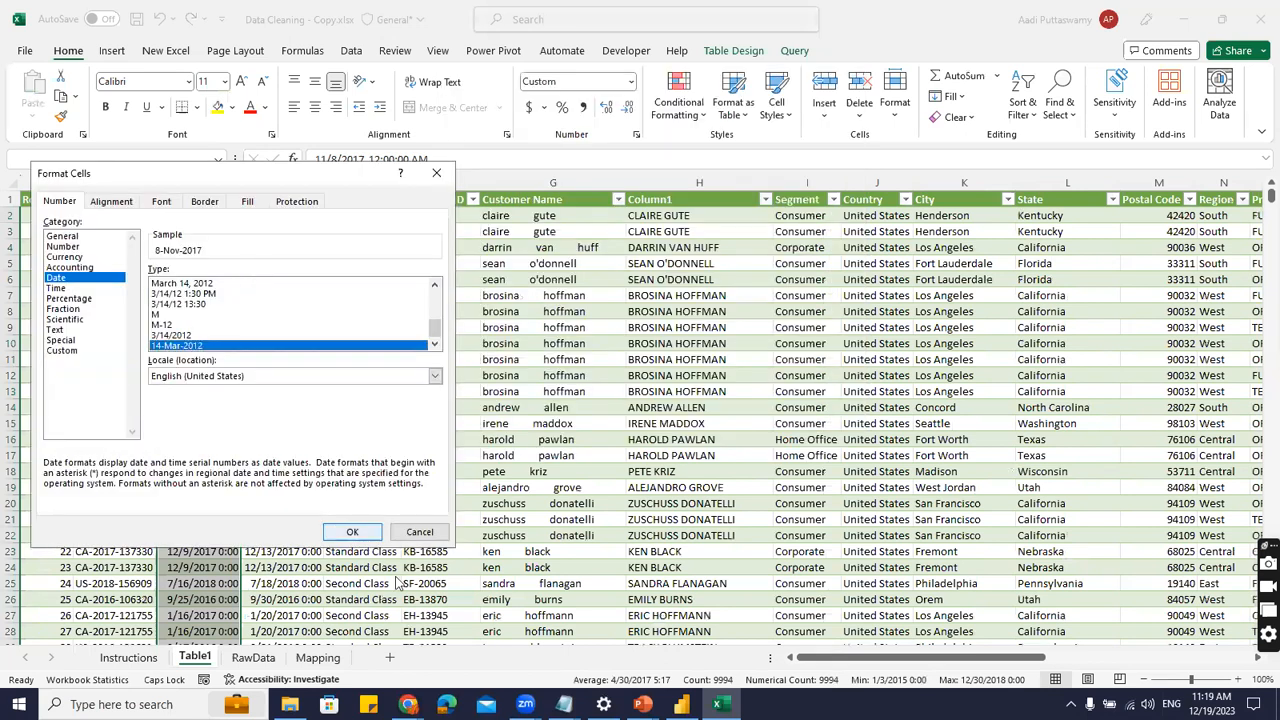
left_click(345, 534)
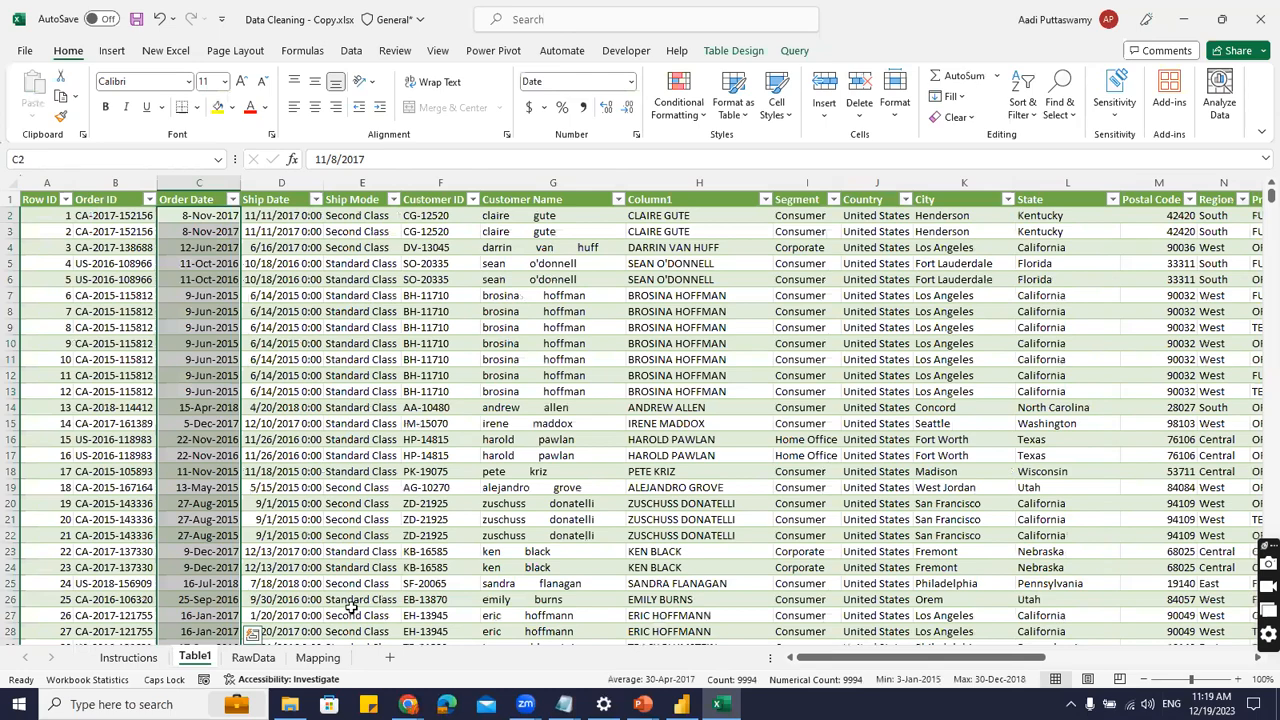
Review the remaining tasks on the PowerPoint Data Cleaning slide and return to Table1 in the Excel workbook.
mouse_move(642, 704)
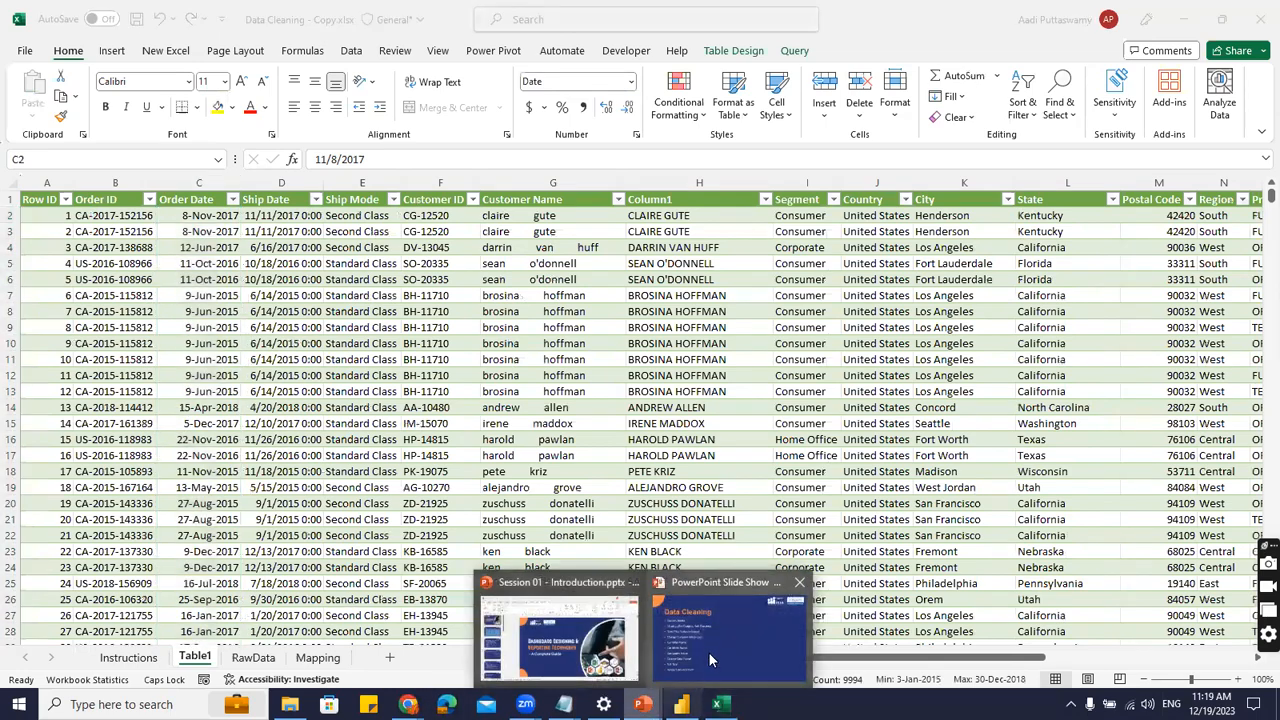
left_click(680, 630)
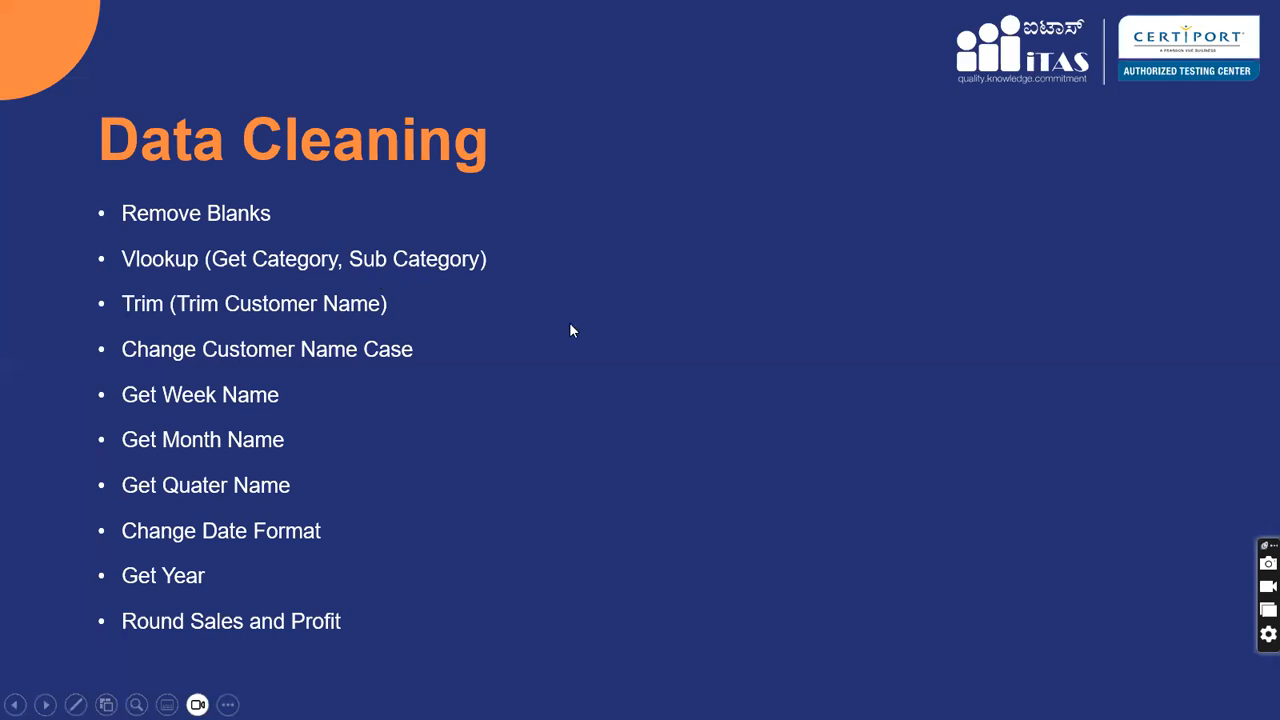
key("alt+Tab")
left_click(470, 295)
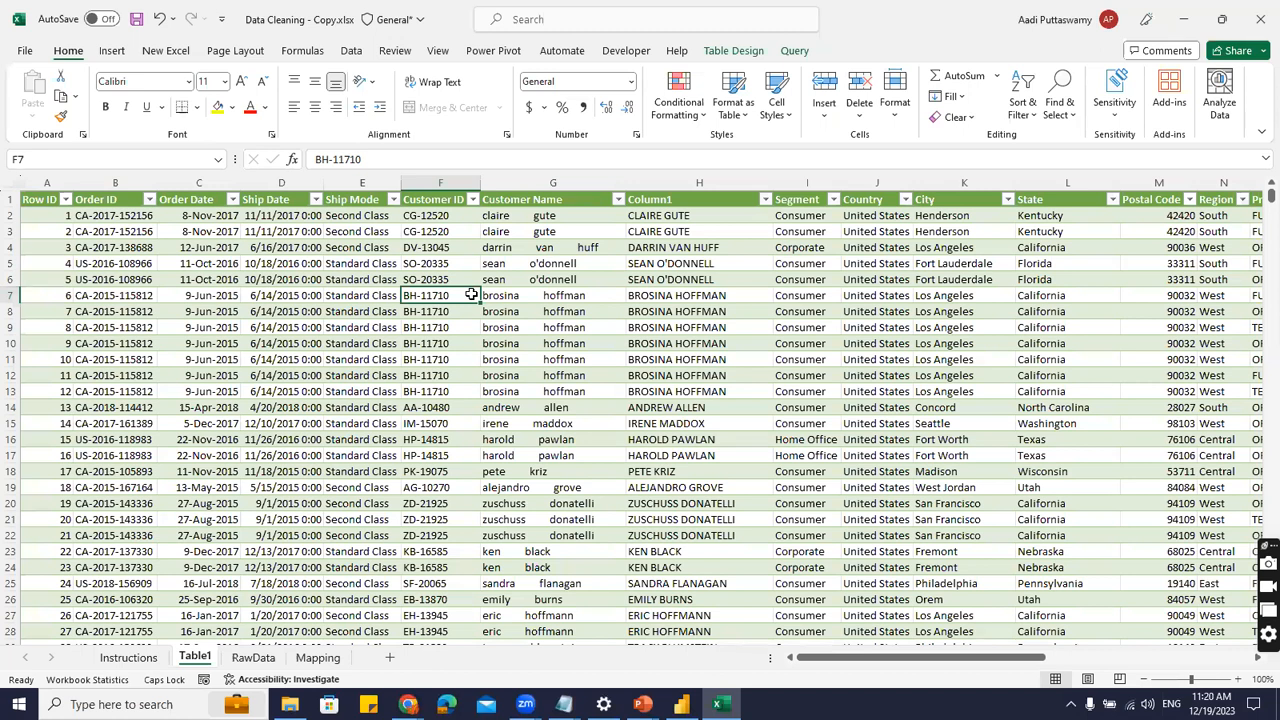
Compare the category and sub-category codes on the Mapping sheet with the Product ID column in Table1.
left_click(318, 658)
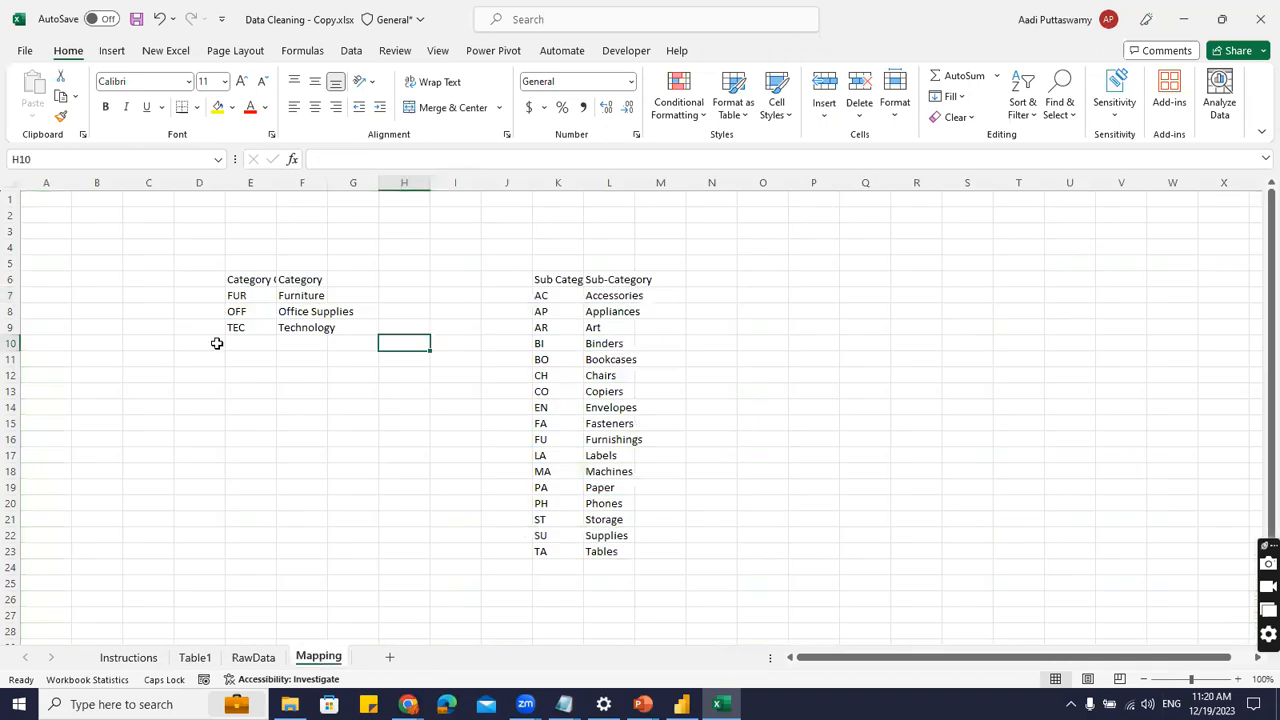
left_click_drag(237, 280, 295, 322)
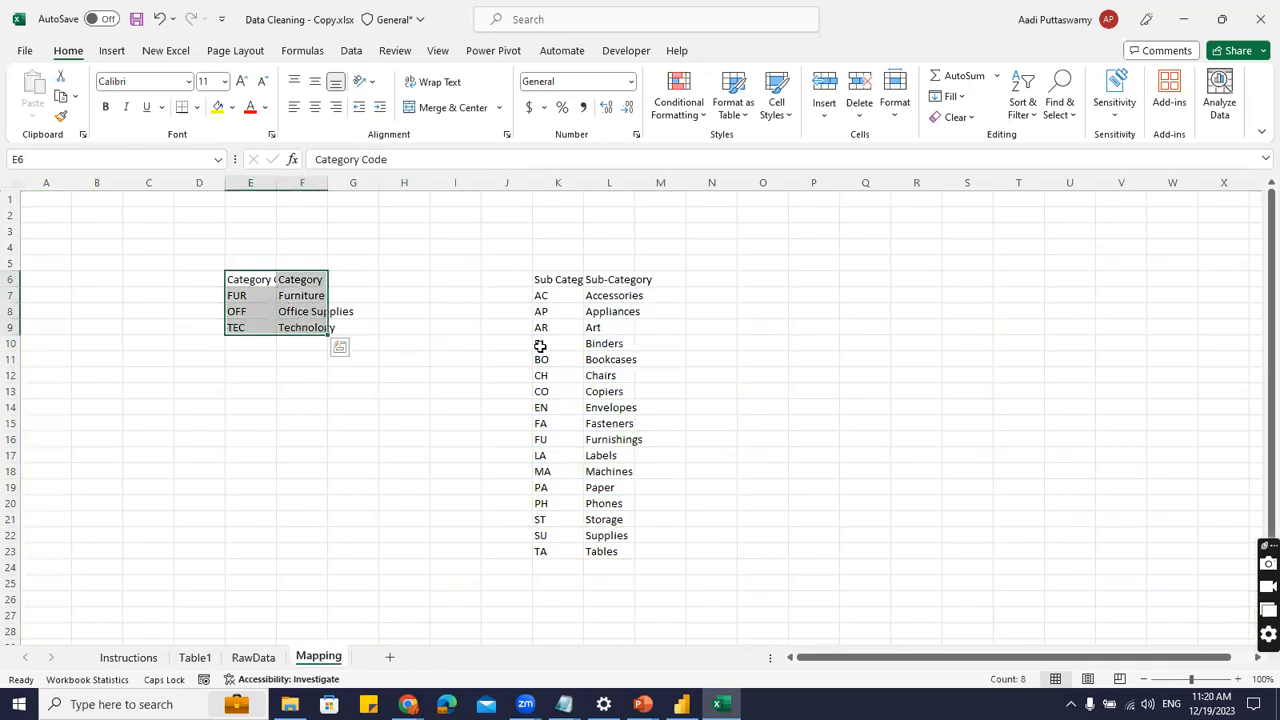
left_click_drag(546, 280, 560, 358)
left_click(543, 300)
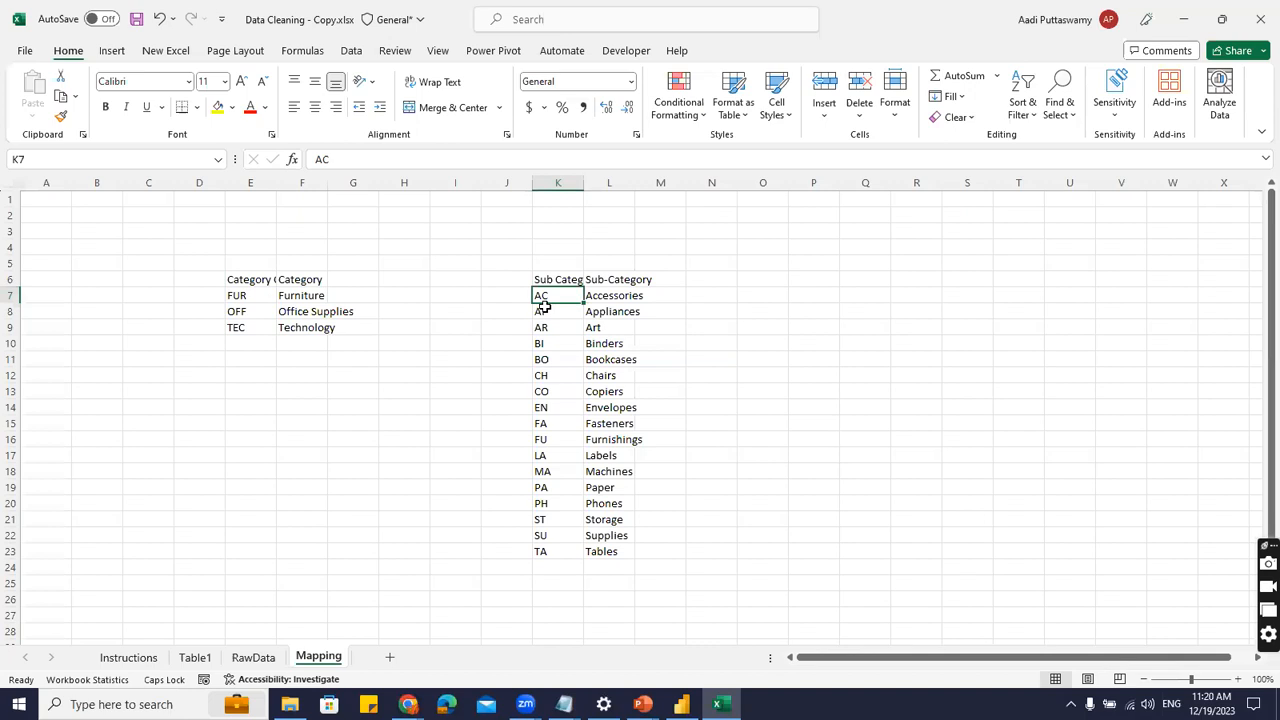
left_click(196, 658)
left_click_drag(854, 660, 1176, 668)
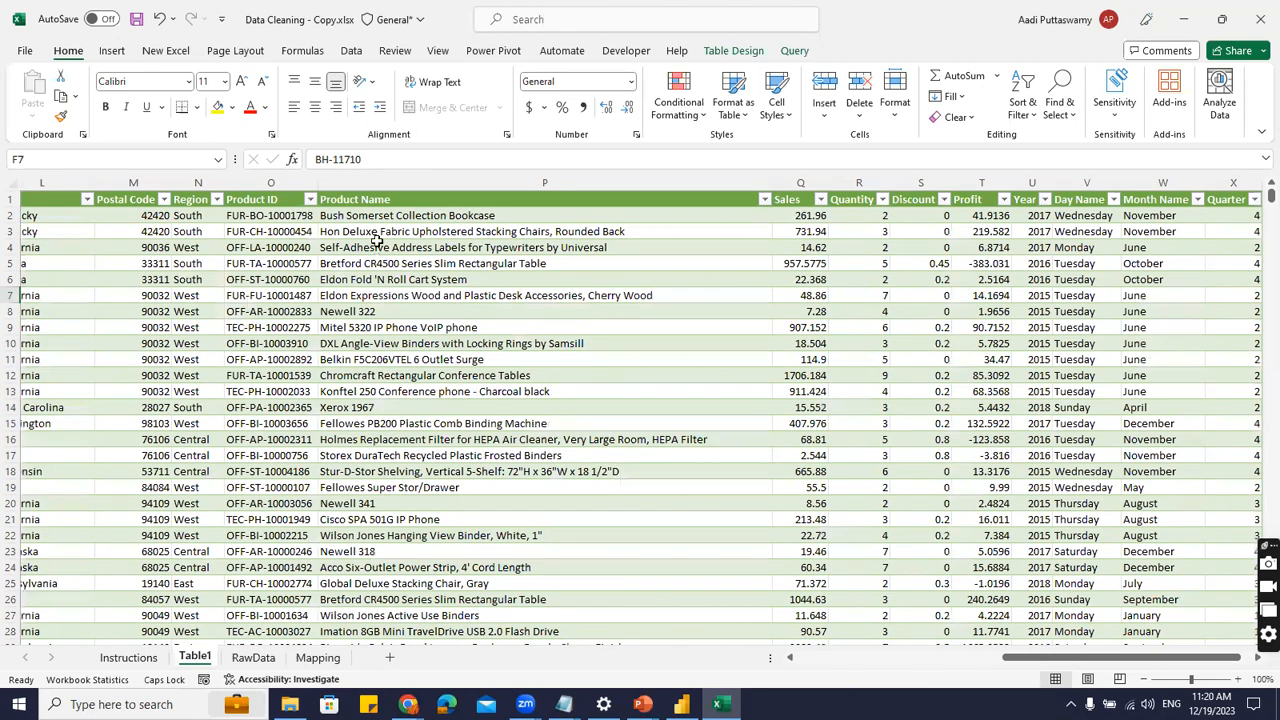
left_click(250, 184)
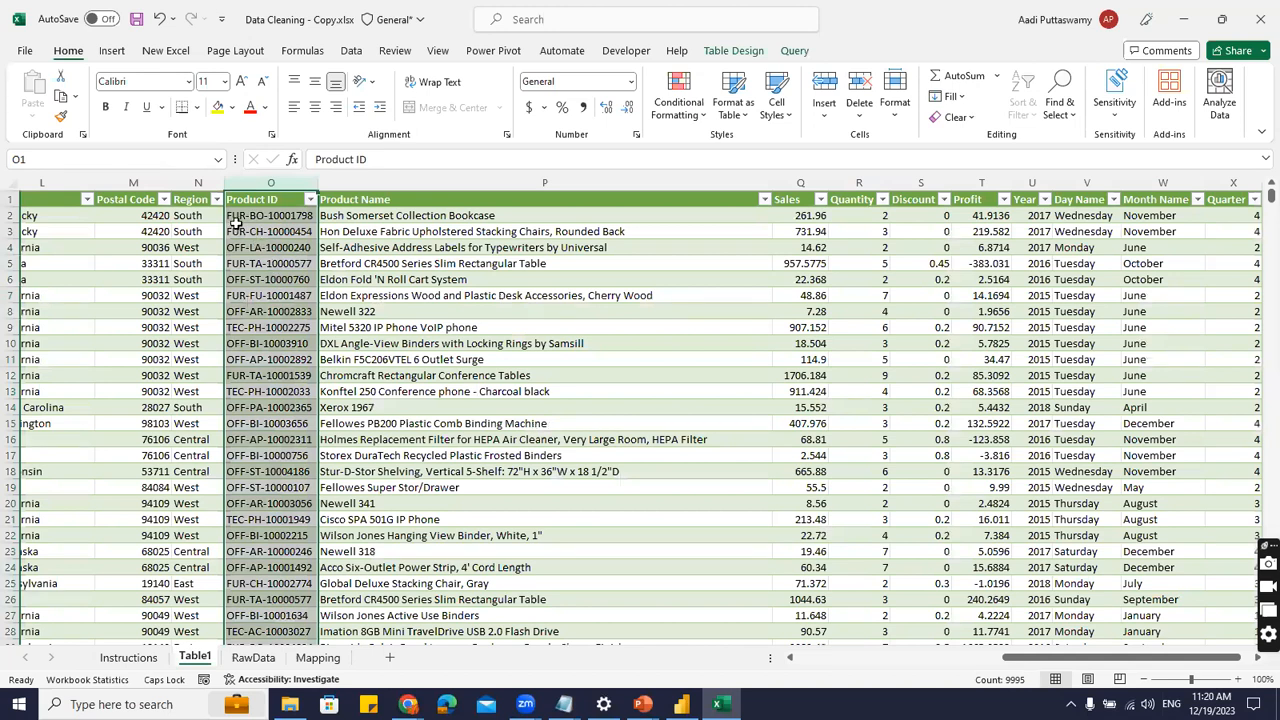
left_click(320, 660)
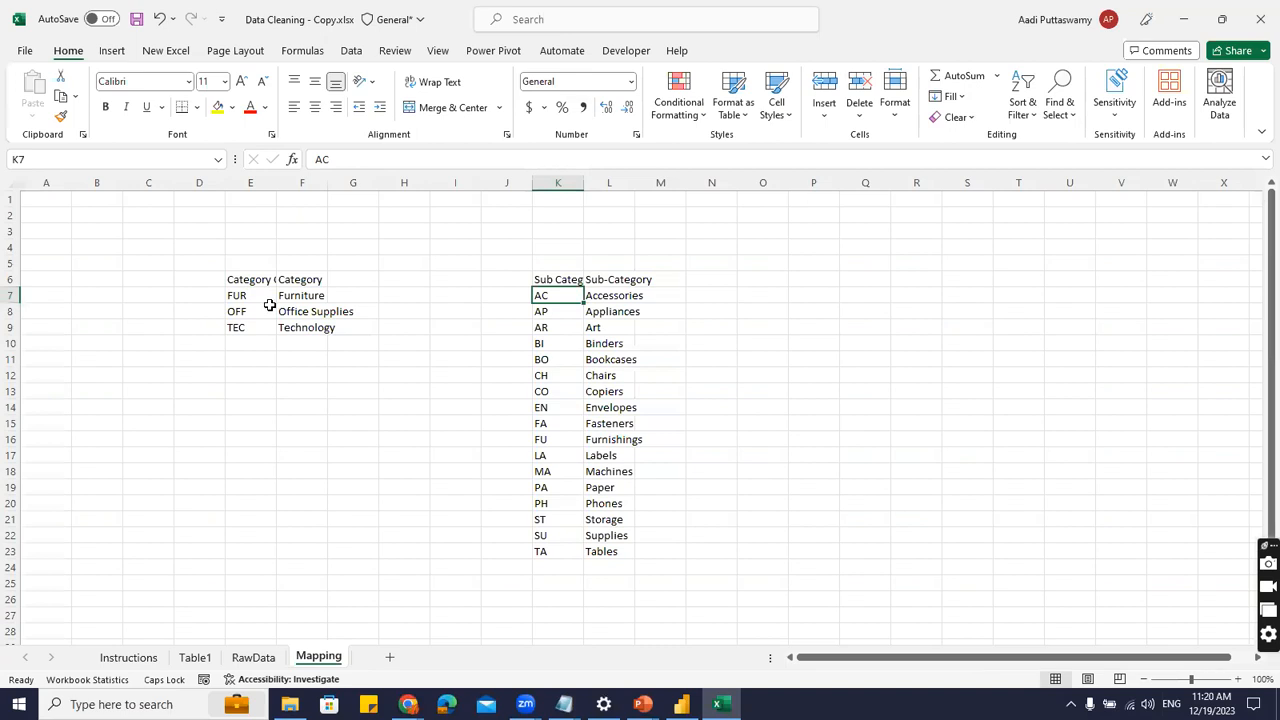
left_click(194, 657)
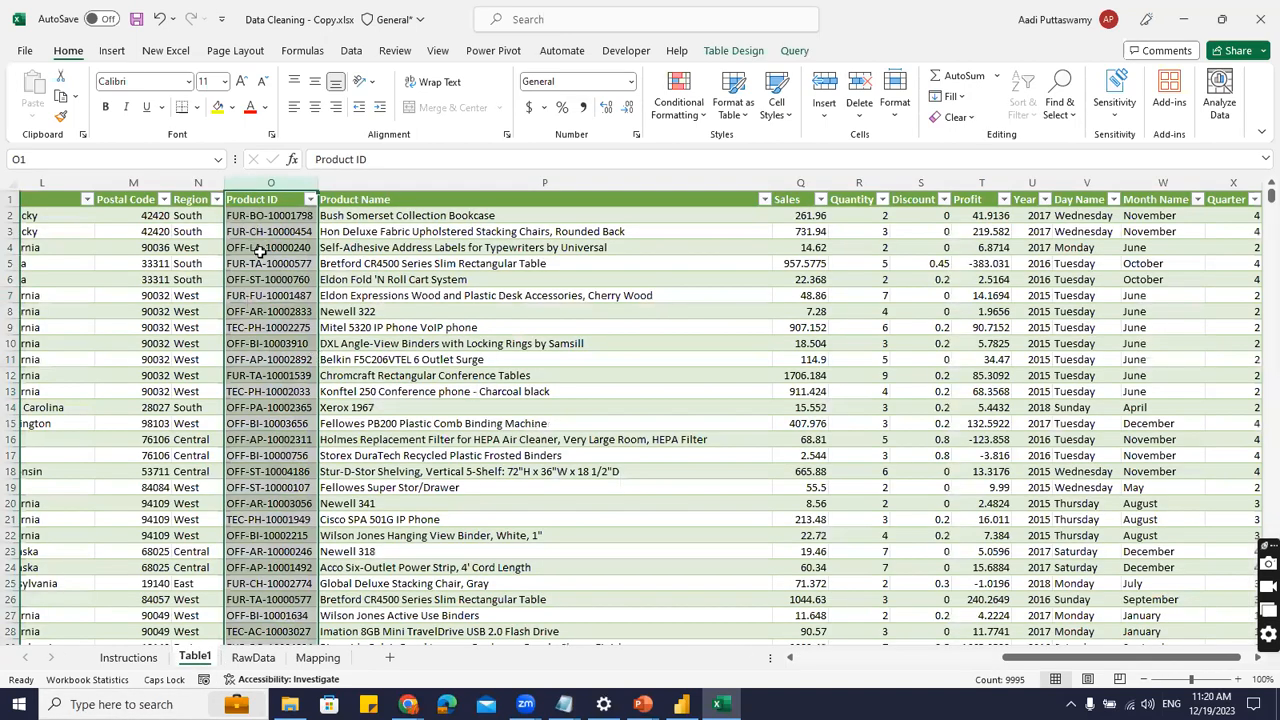
left_click(316, 658)
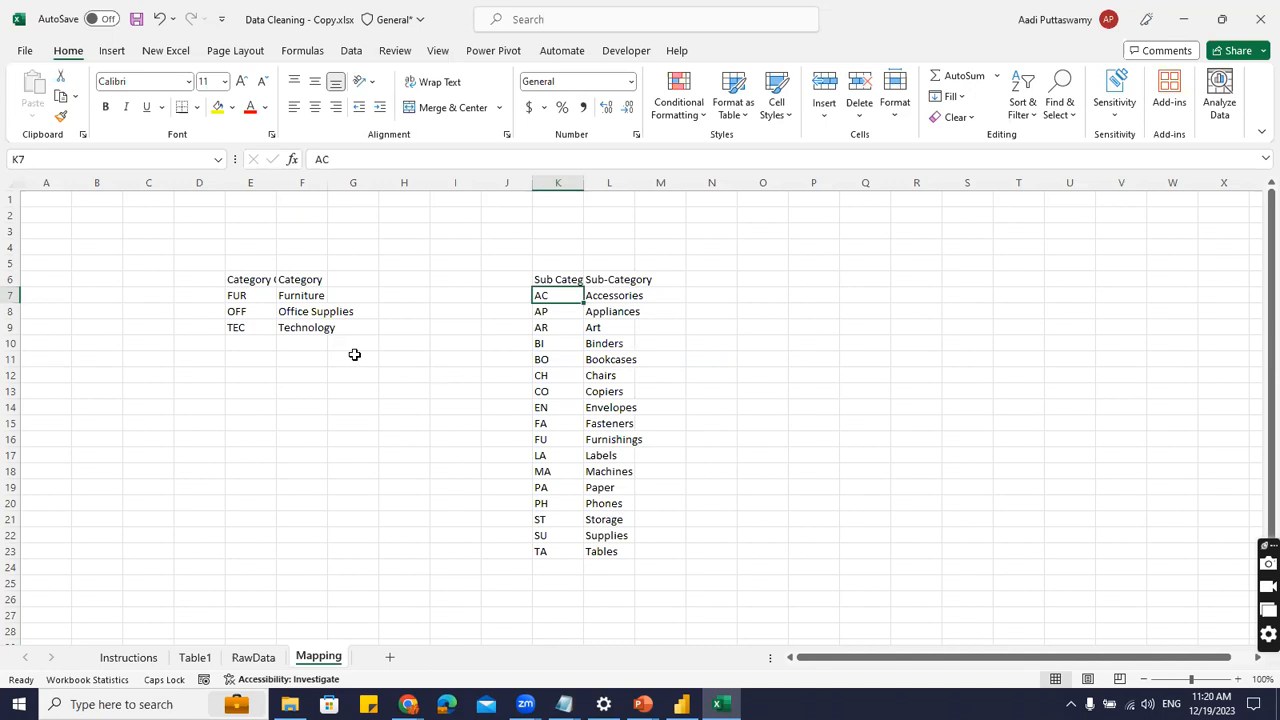
Return to the Table1 sheet and launch the Power Query Editor from its data.
left_click(195, 657)
left_click(403, 265)
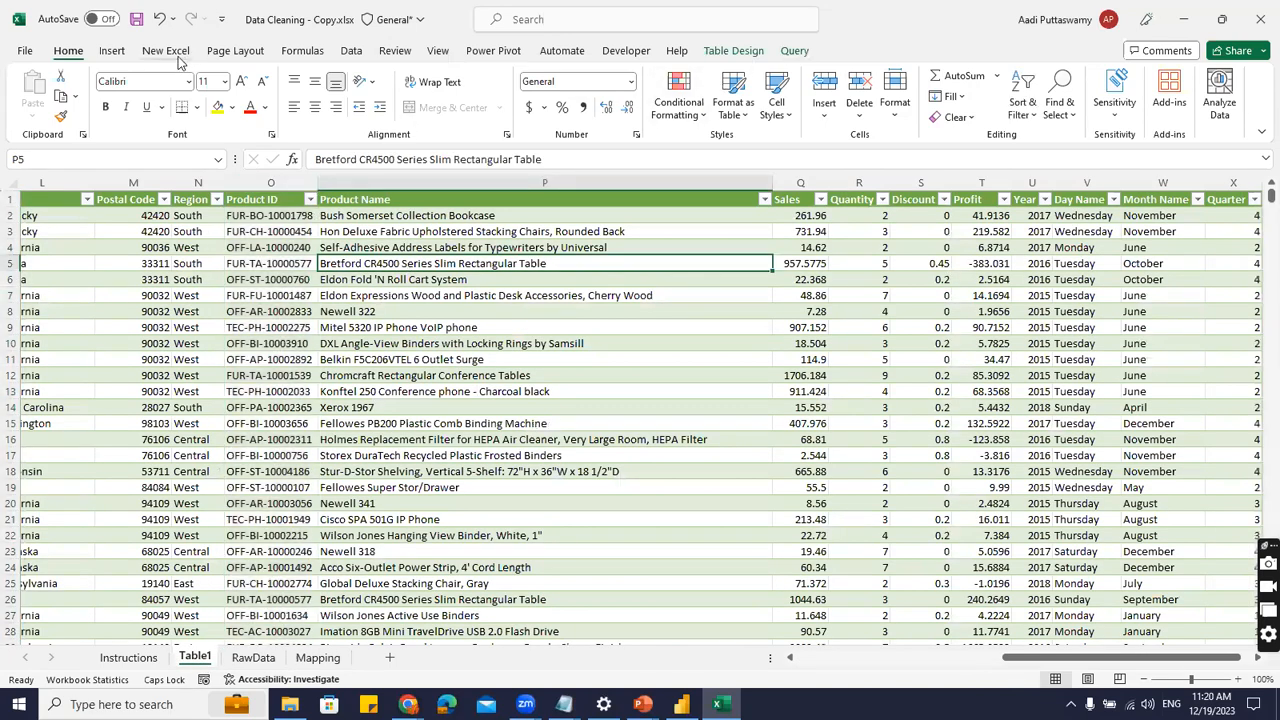
left_click(351, 51)
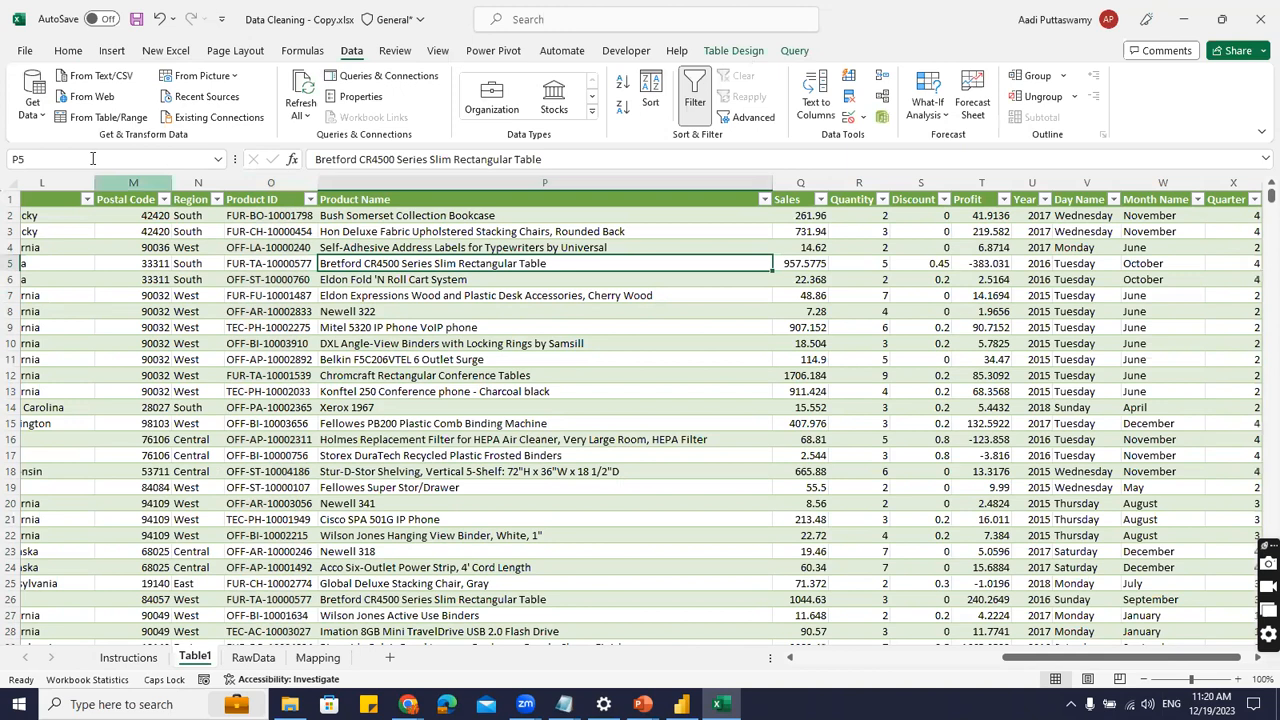
left_click(33, 108)
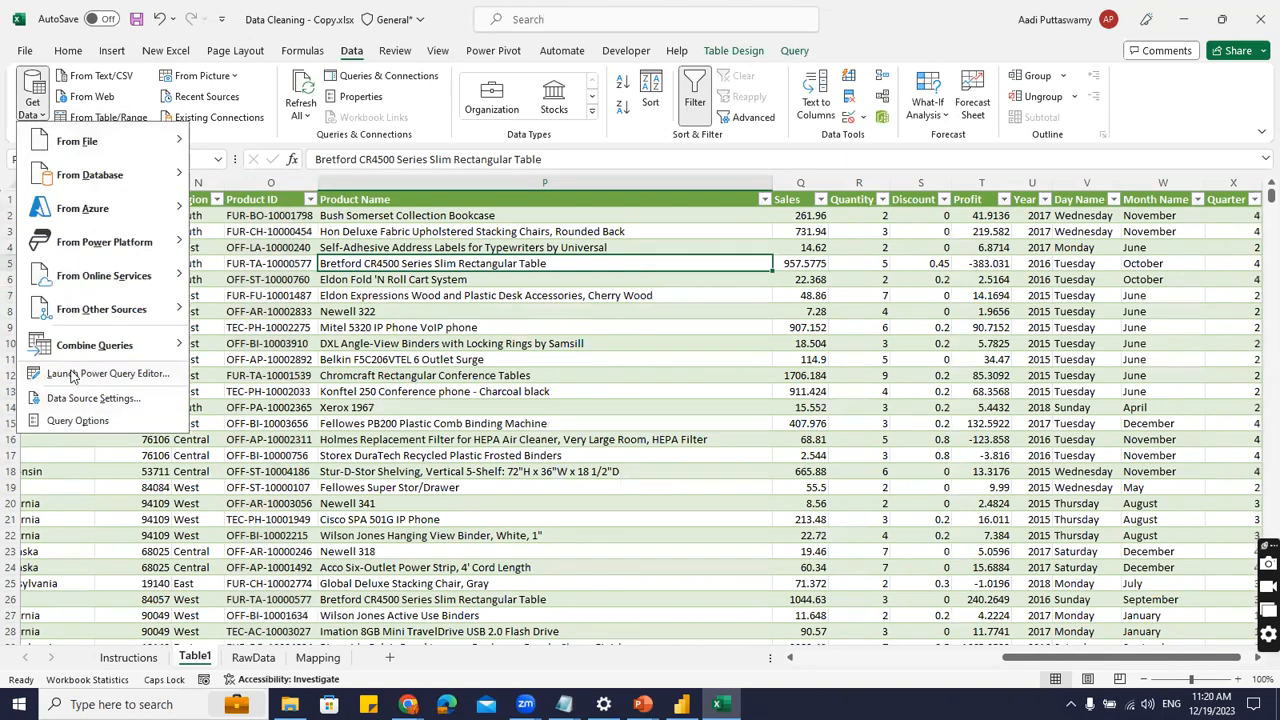
left_click(71, 375)
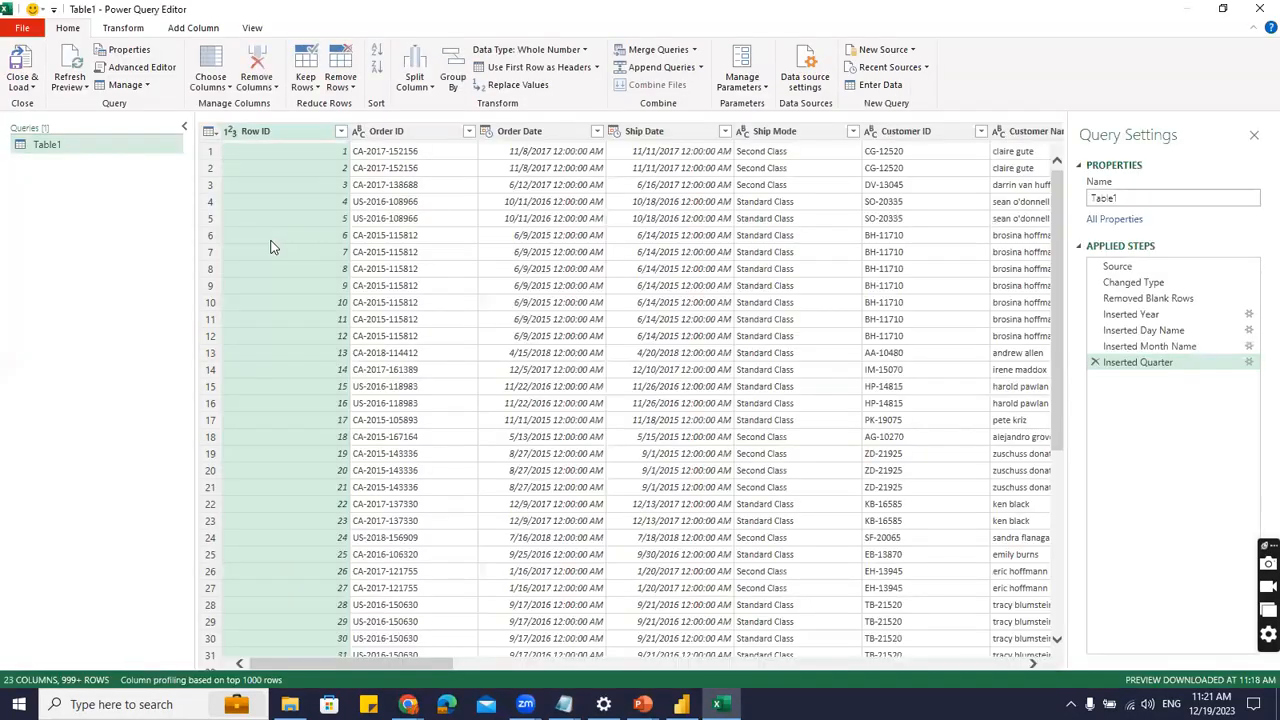
Duplicate the Product ID column in the Table1 query.
left_click_drag(426, 663, 824, 663)
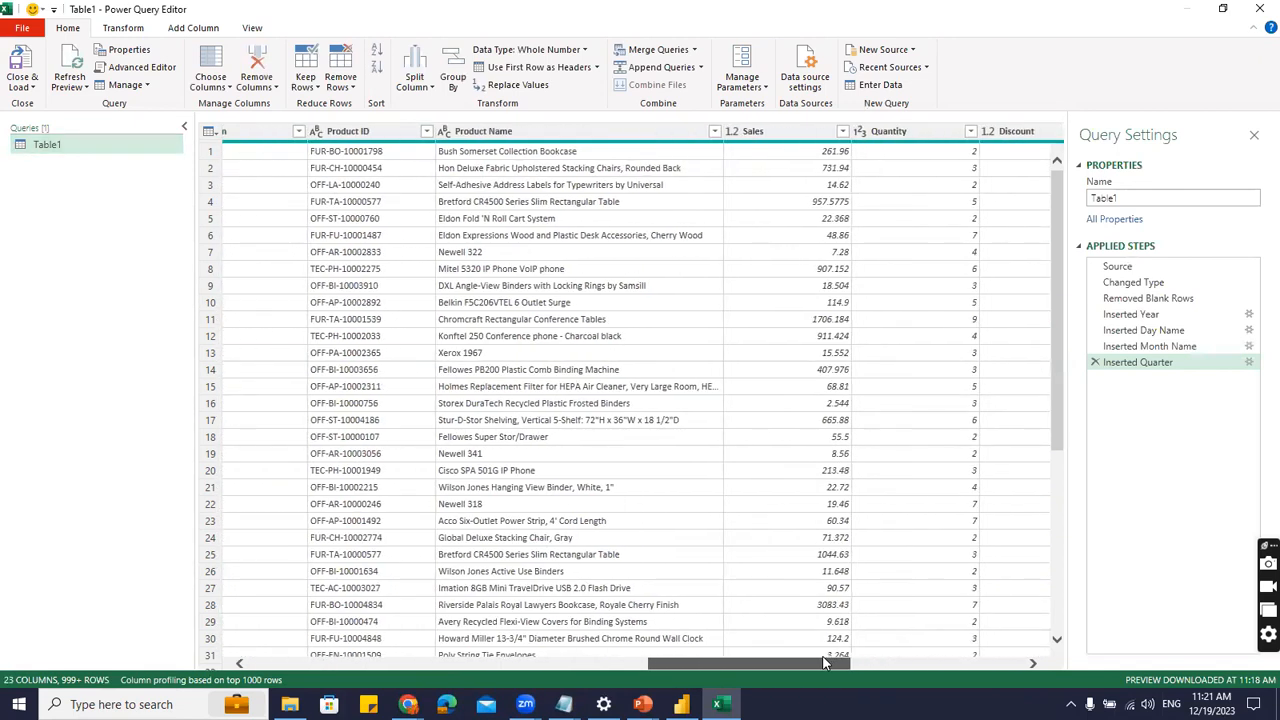
left_click(370, 131)
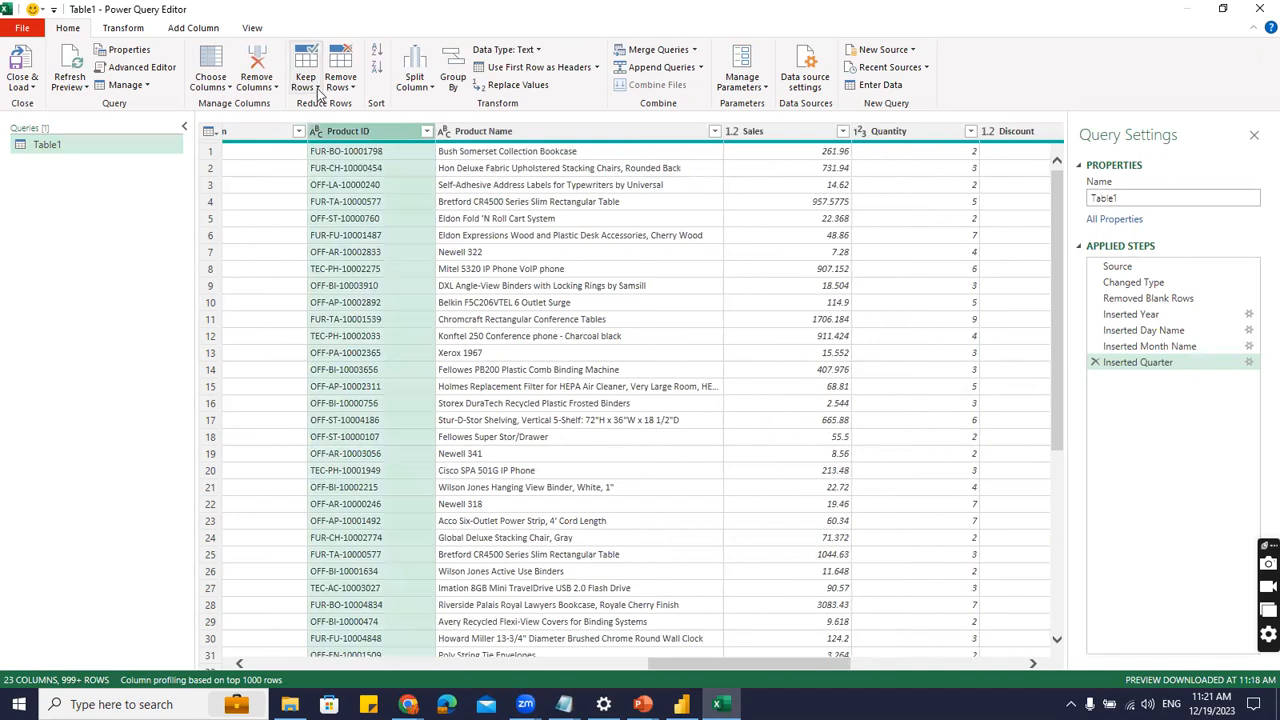
right_click(358, 134)
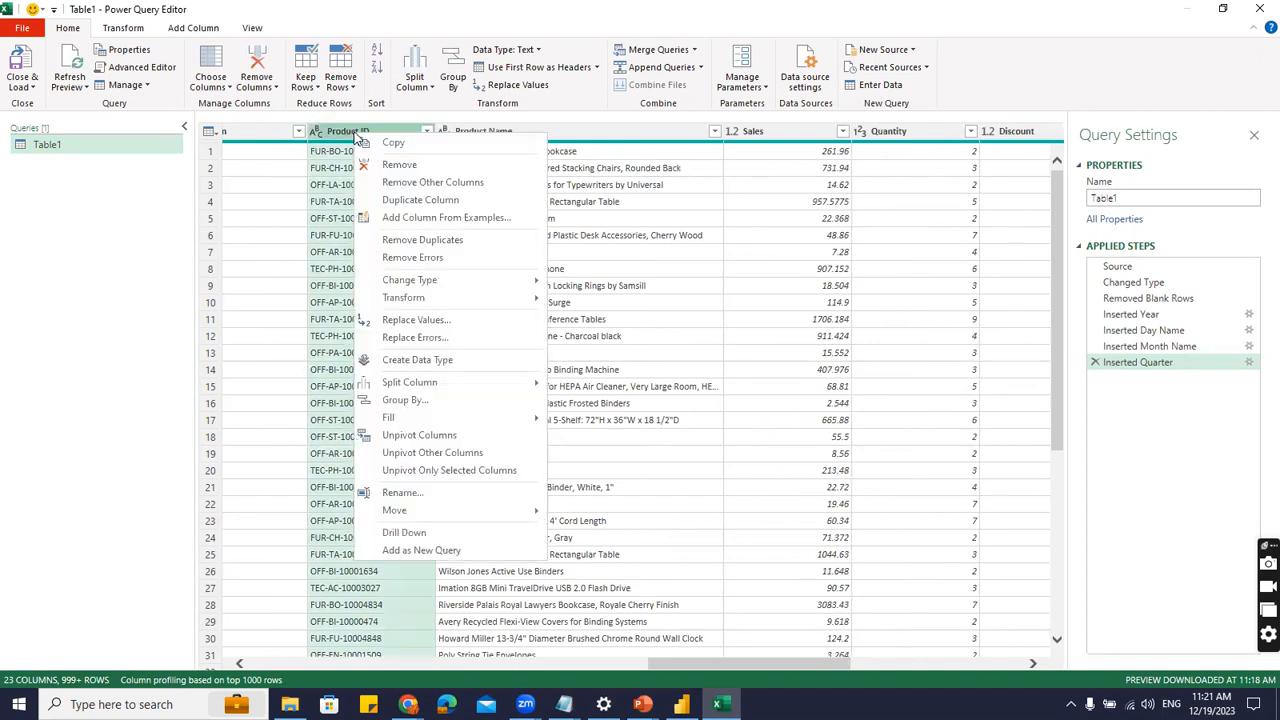
left_click(430, 200)
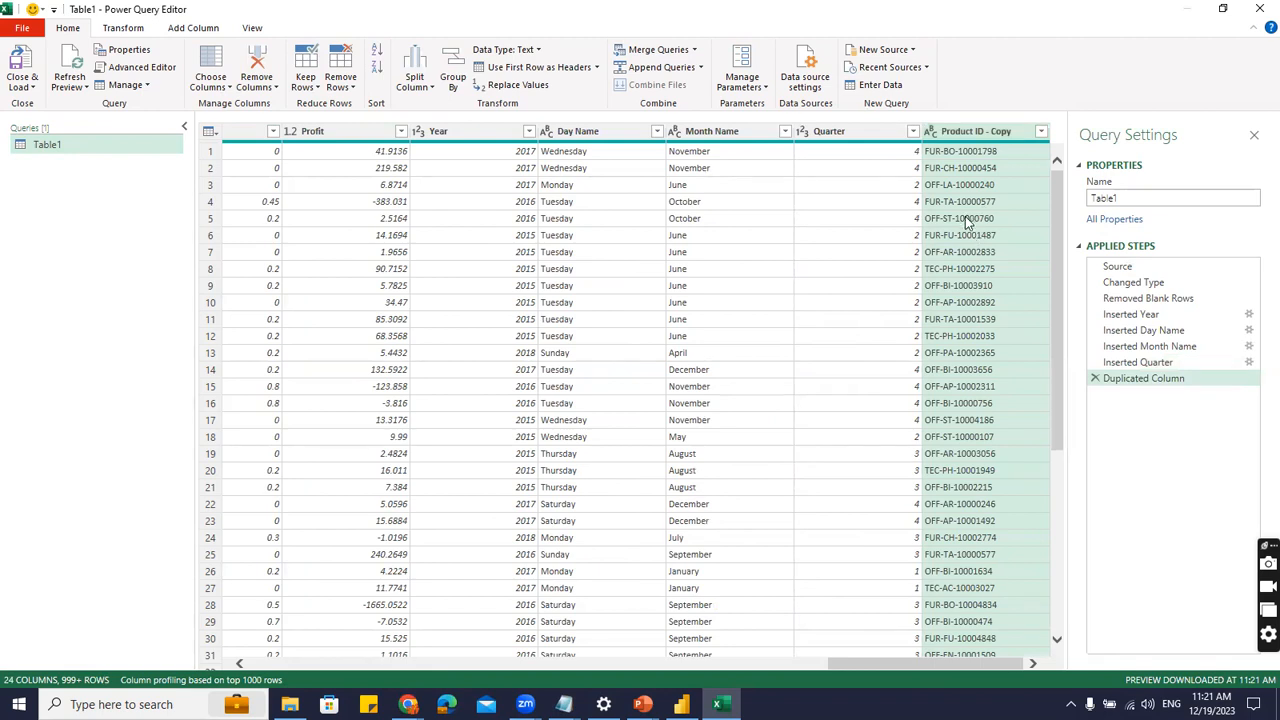
Split the duplicated Product ID column at each occurrence of the custom hyphen delimiter.
left_click(420, 86)
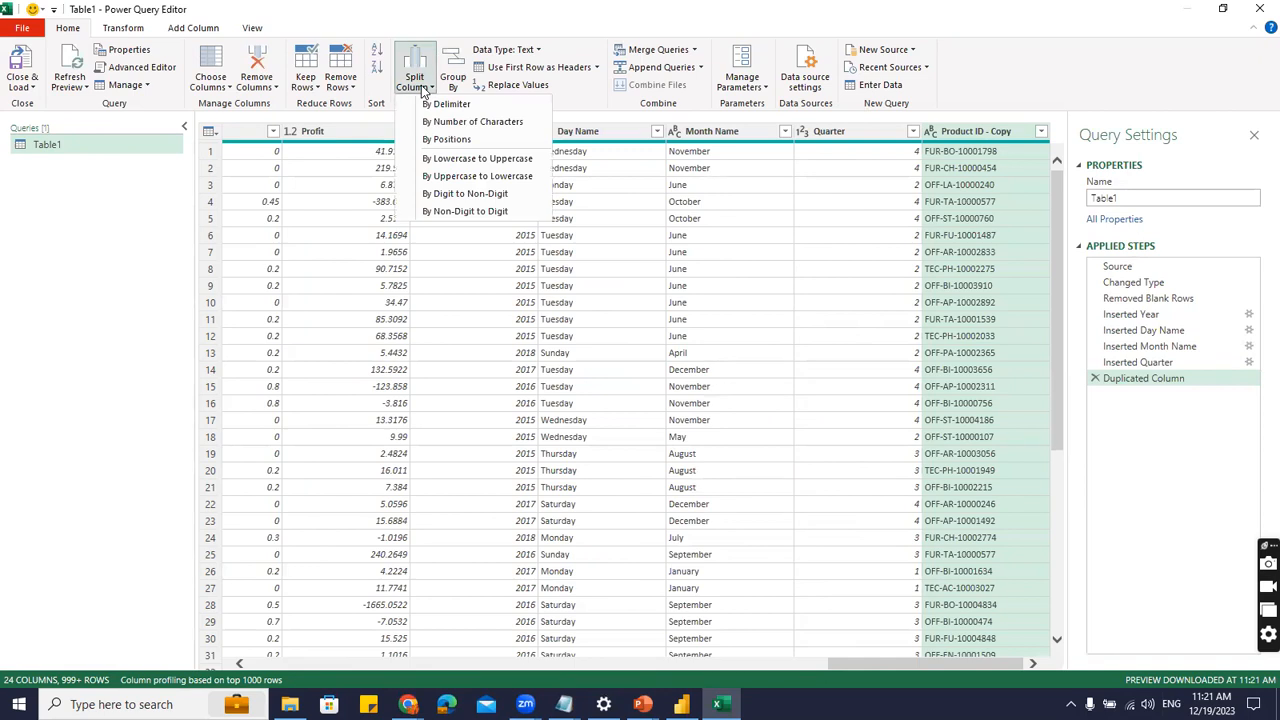
left_click(440, 104)
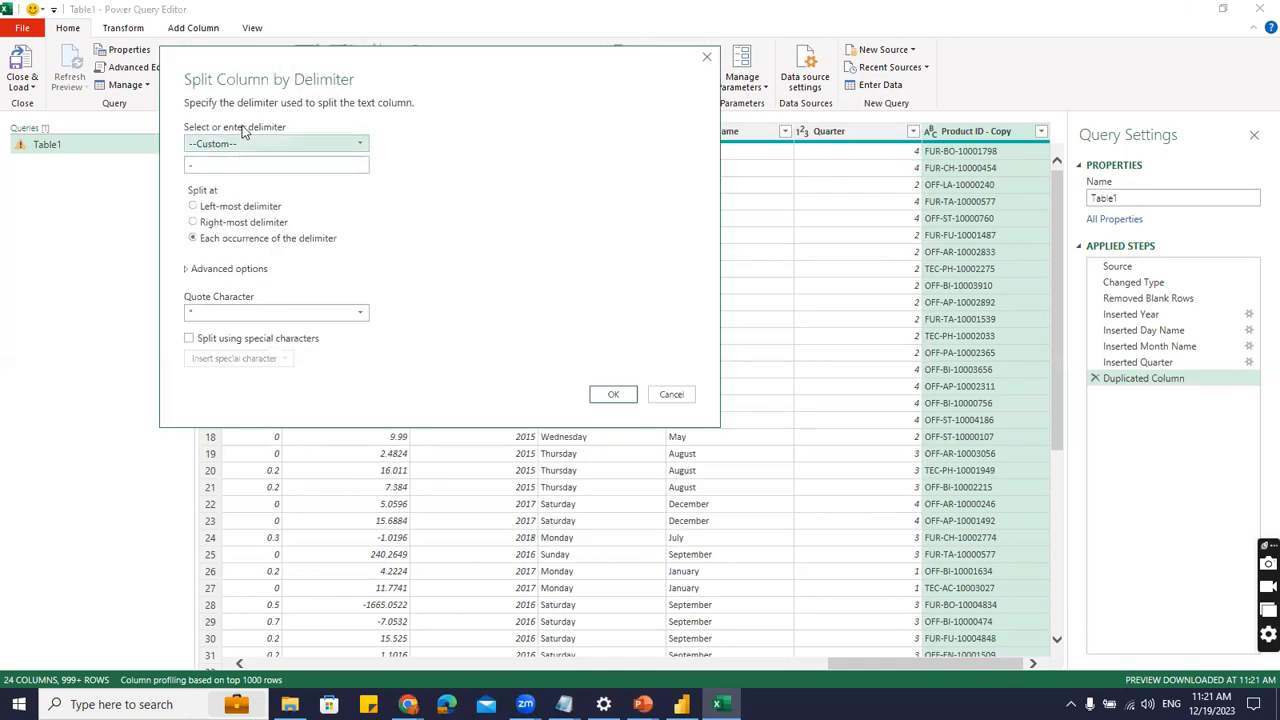
left_click(613, 399)
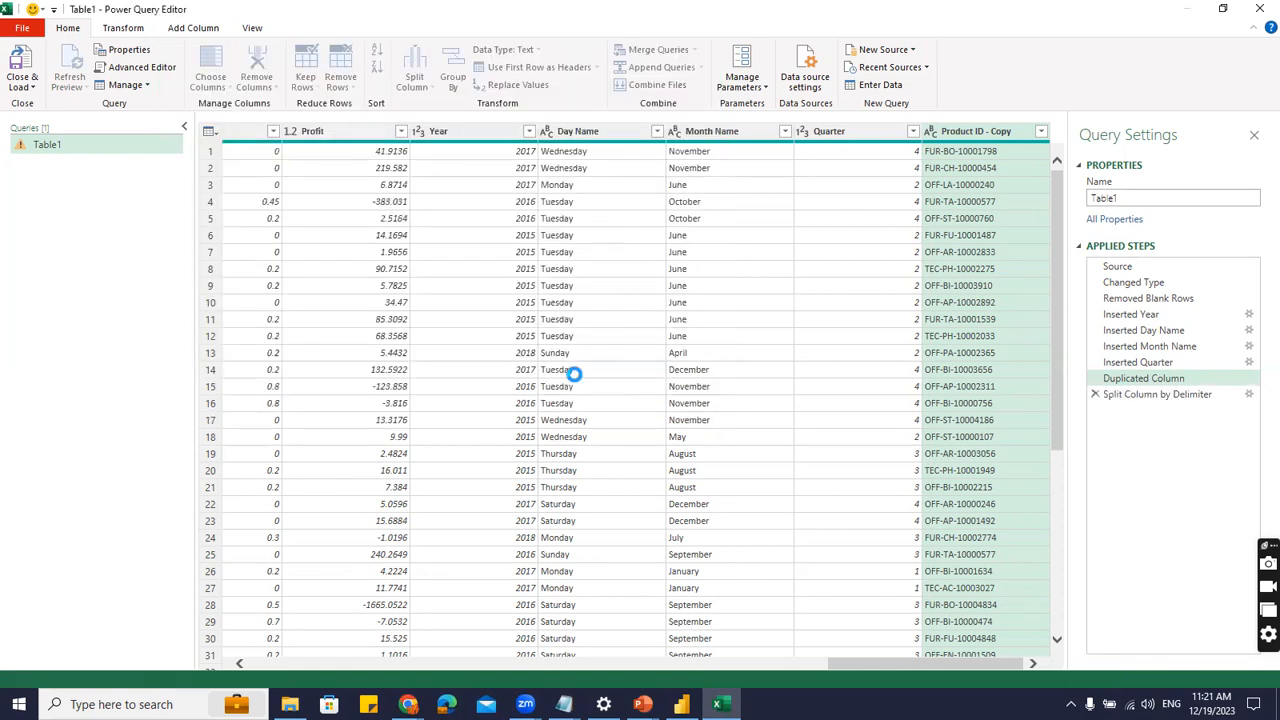
left_click_drag(952, 664, 1020, 666)
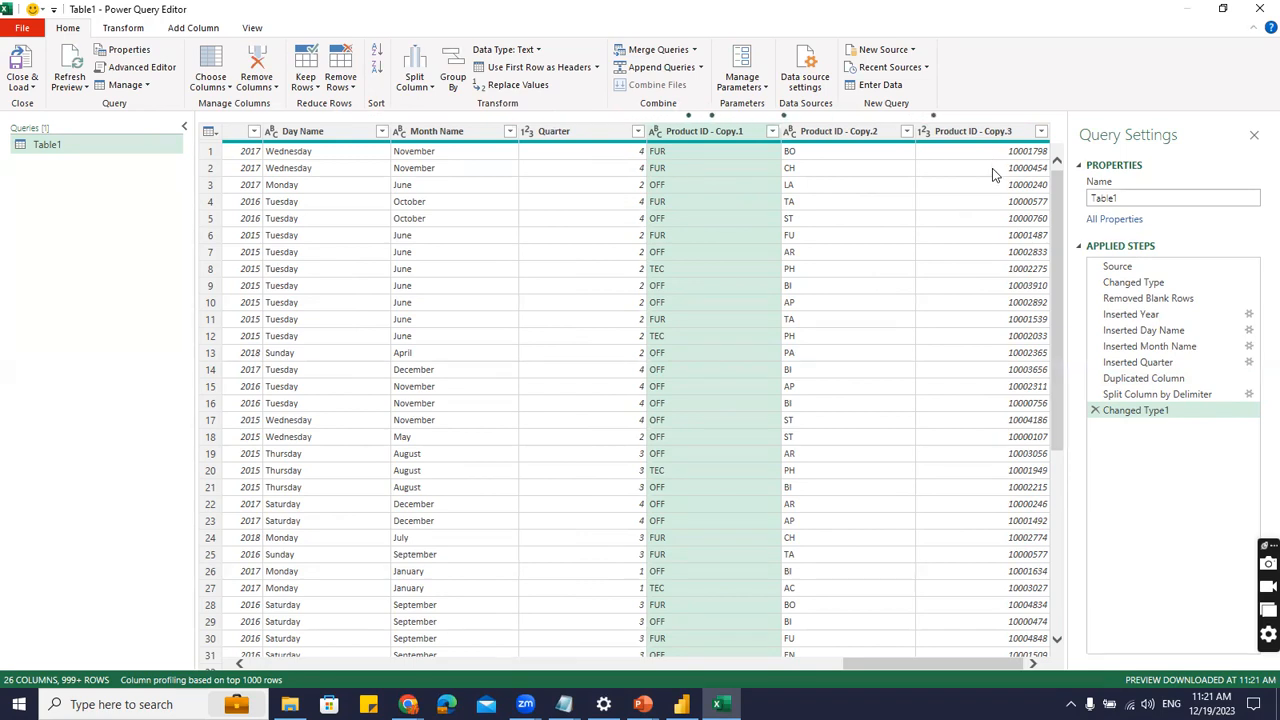
Rename the first split column, holding codes such as FUR and OFF, as CatID.
double_click(733, 131)
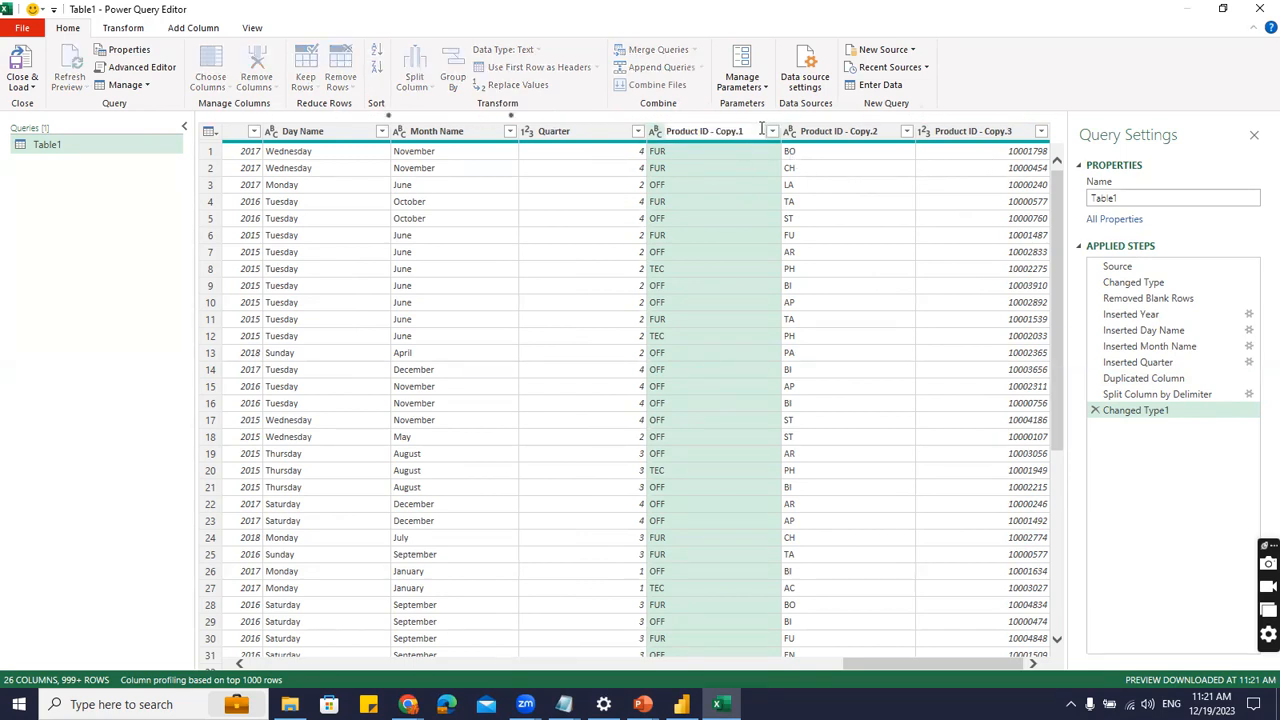
left_click_drag(761, 129, 588, 140)
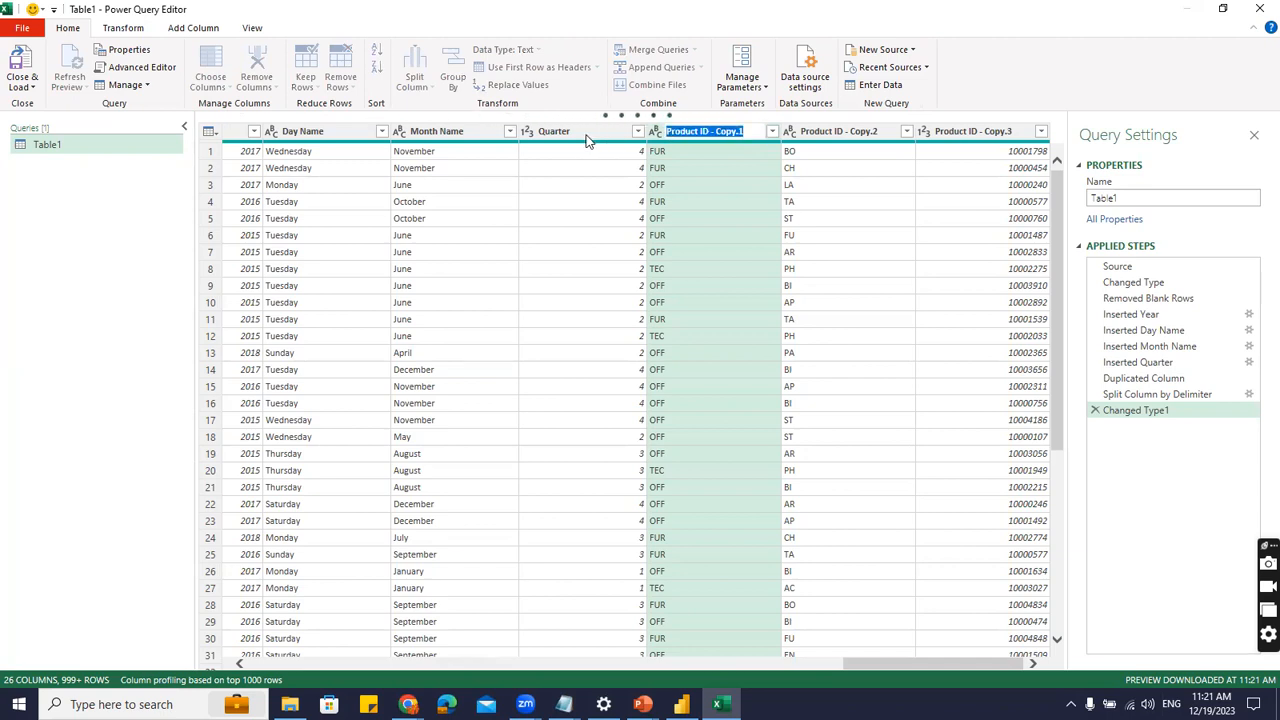
key("BackSpace")
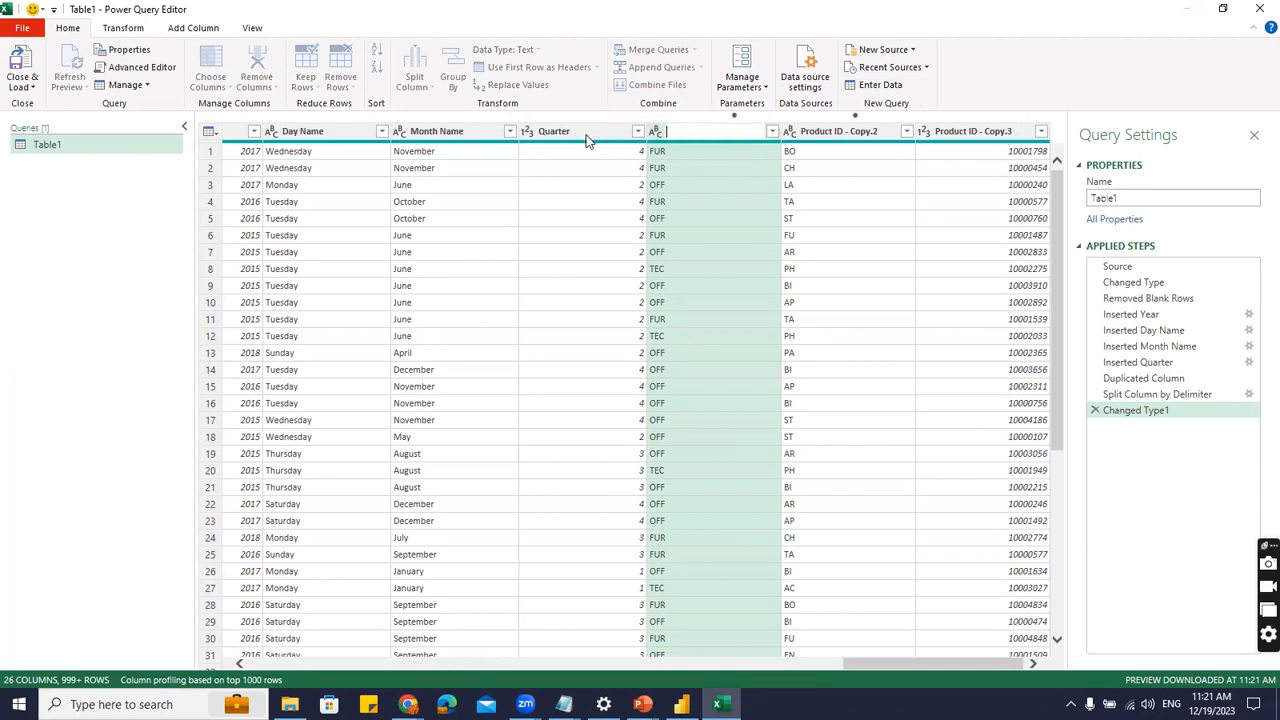
type("CatID")
key("Return")
Rename the second split column, holding the two-letter codes, as SubCatID.
double_click(848, 138)
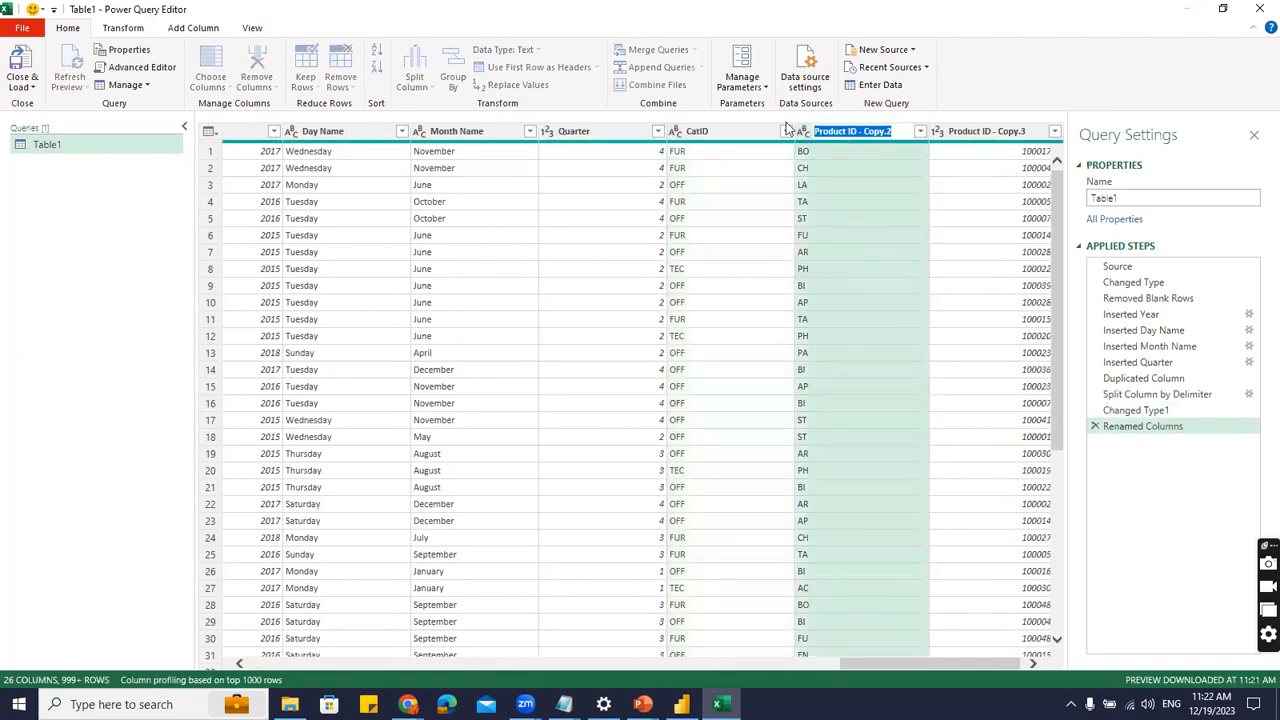
type("Sy")
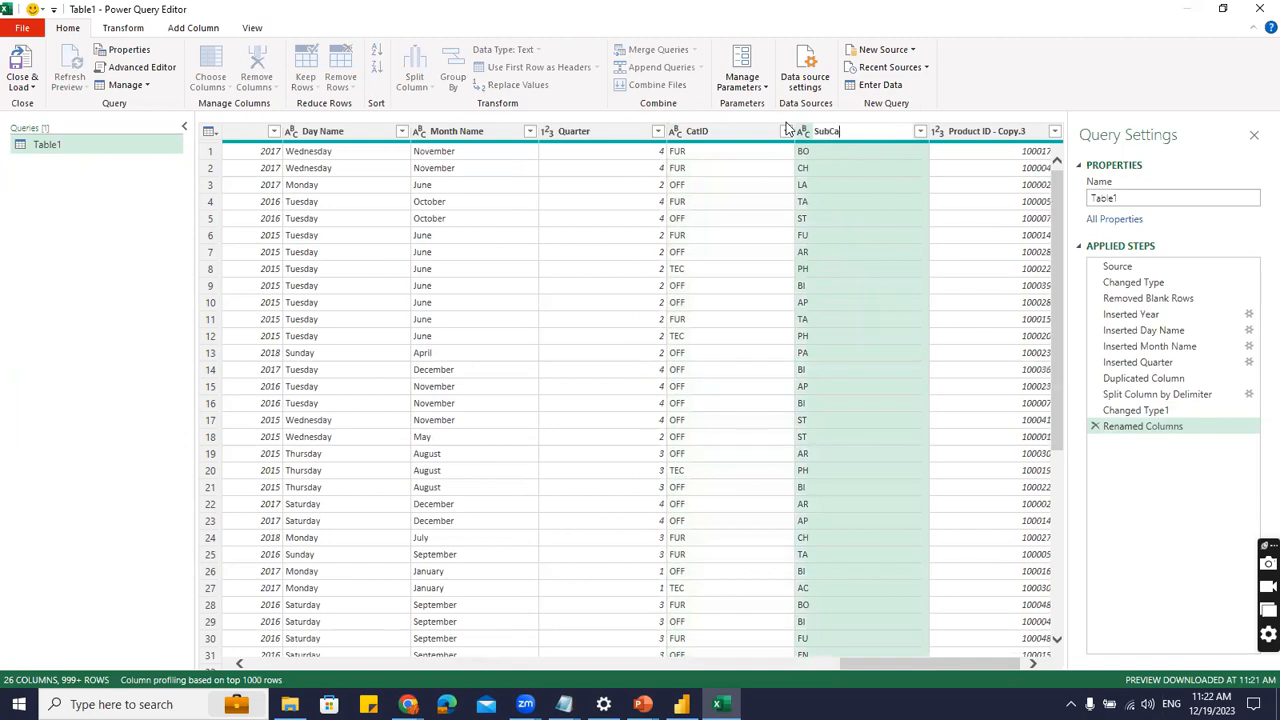
type("bCatID")
key("Return")
Rename the third split column as ProductCode and close the Power Query Editor, keeping the changes.
double_click(988, 133)
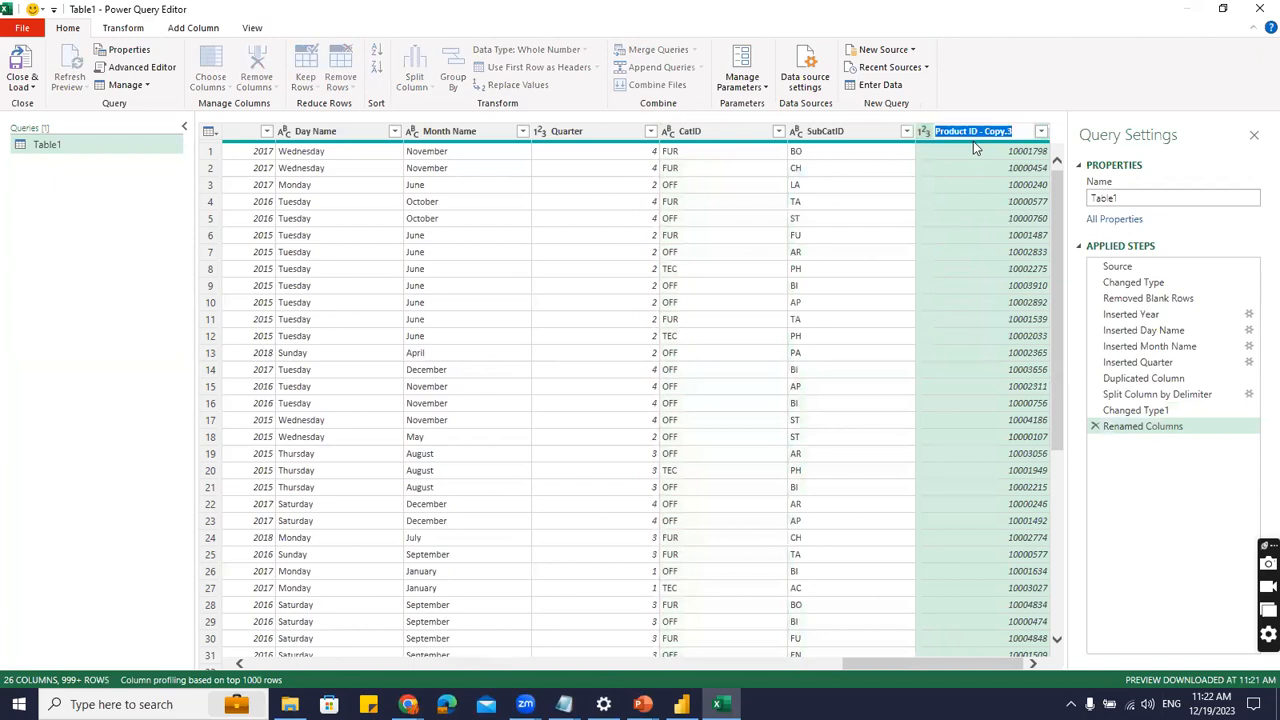
left_click(962, 135)
left_click_drag(968, 134, 1030, 135)
type("Code")
key("Return")
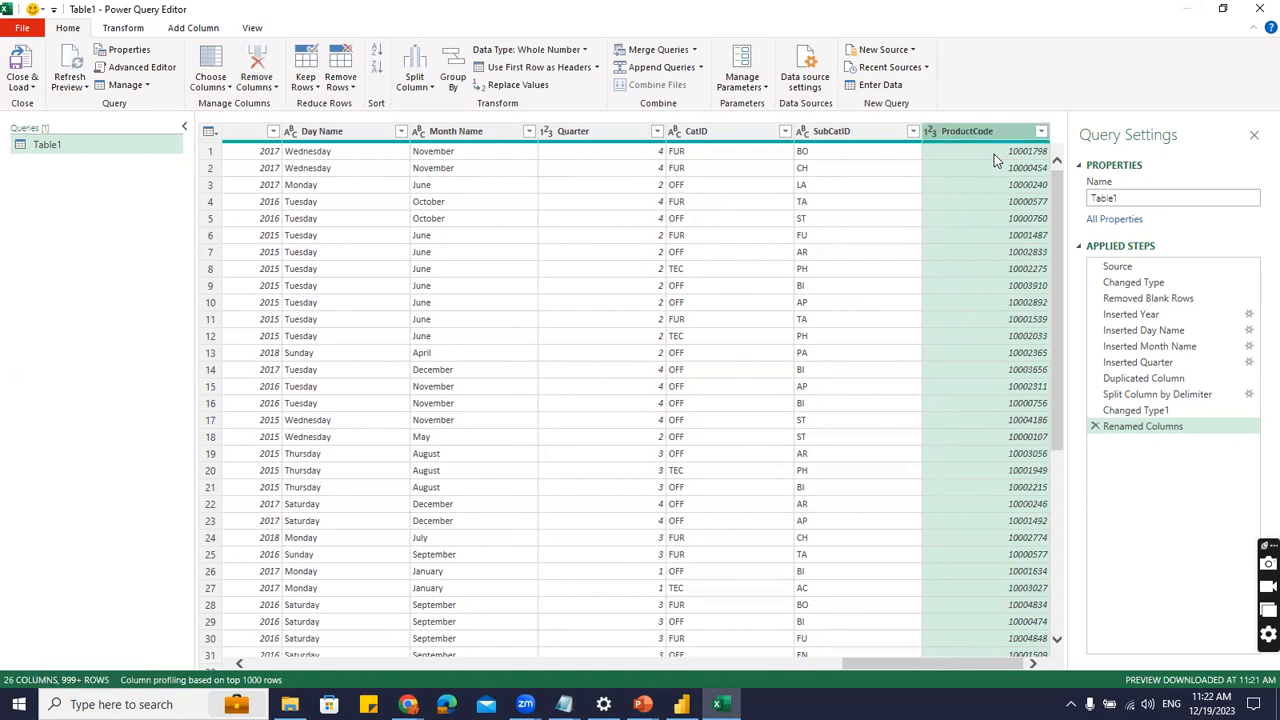
left_click(1258, 12)
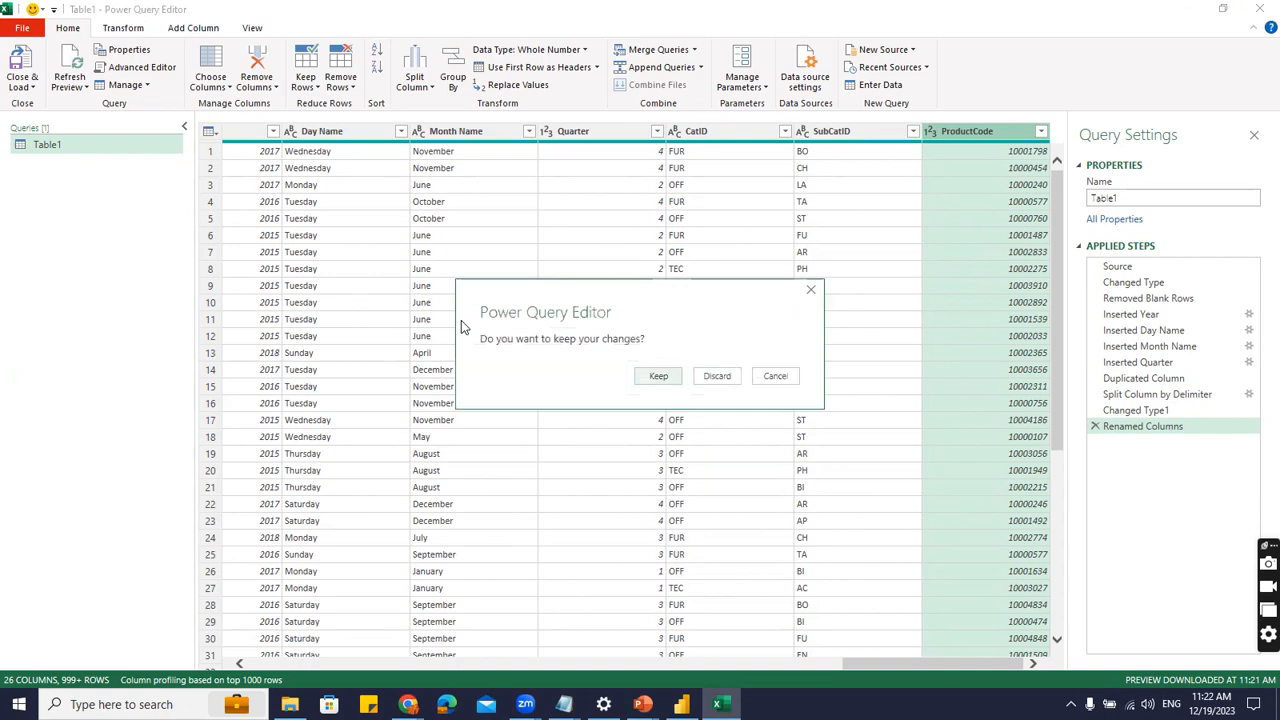
left_click(658, 376)
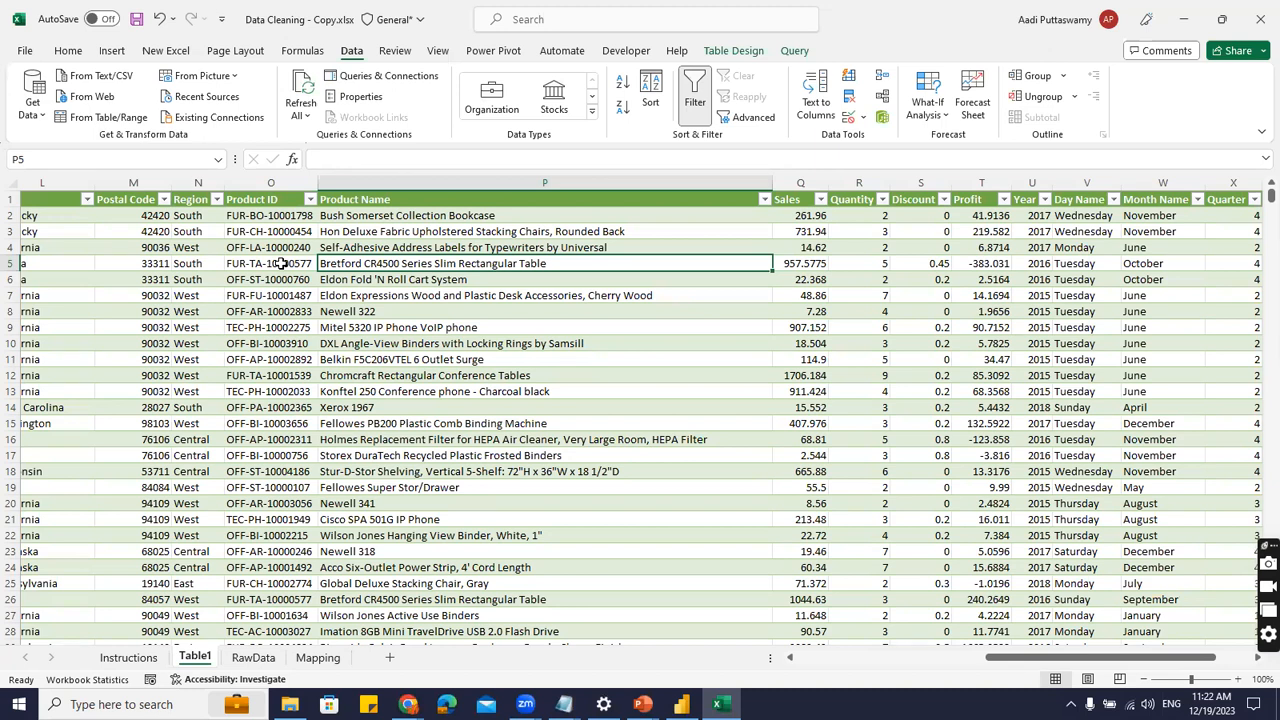
Check the CatID, SubCatID and ProductCode columns at the end of Table1.
left_click(416, 214)
key("Right")
key("Right")
key("Right")
key("Right")
key("Right")
key("Right")
key("Right")
key("Right")
key("Right")
key("Right")
key("Right")
key("Right")
key("Right")
key("Right")
key("Right")
key("Right")
key("Right")
key("Right")
key("Right")
key("Right")
key("Right")
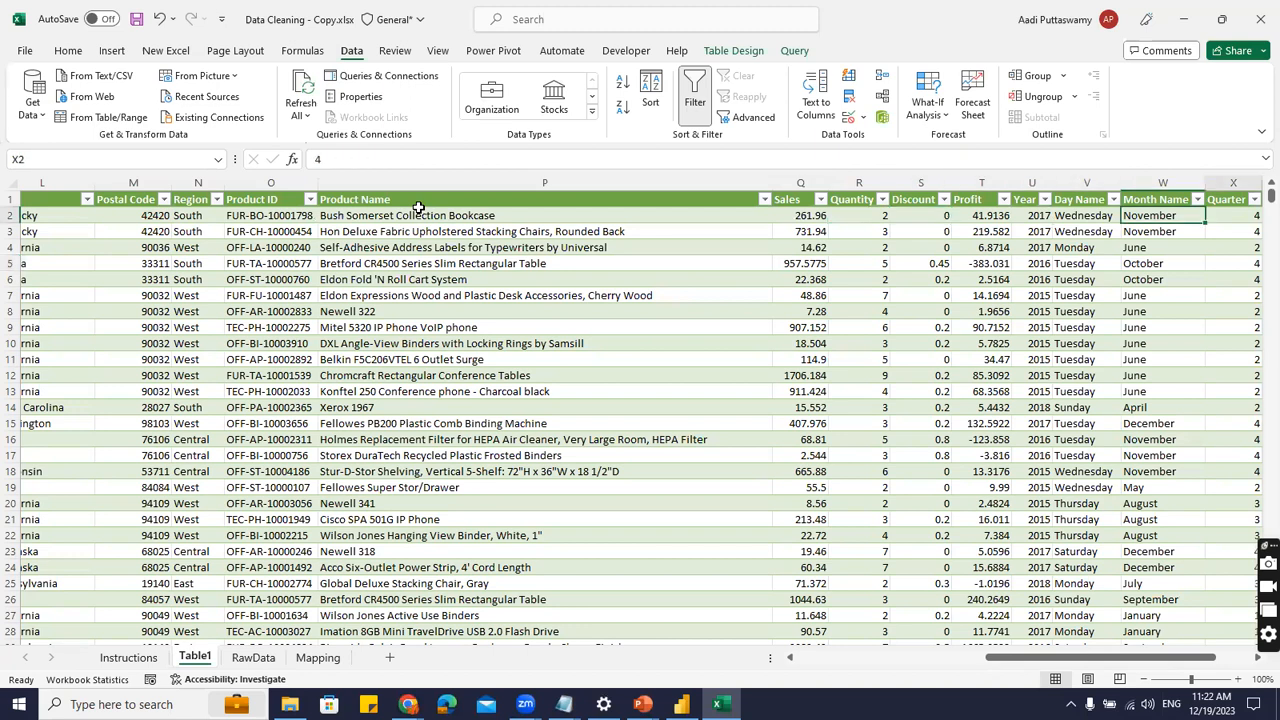
key("Left")
key("Left")
key("Left")
key("Left")
key("Left")
key("Left")
key("Left")
key("Left")
key("Left")
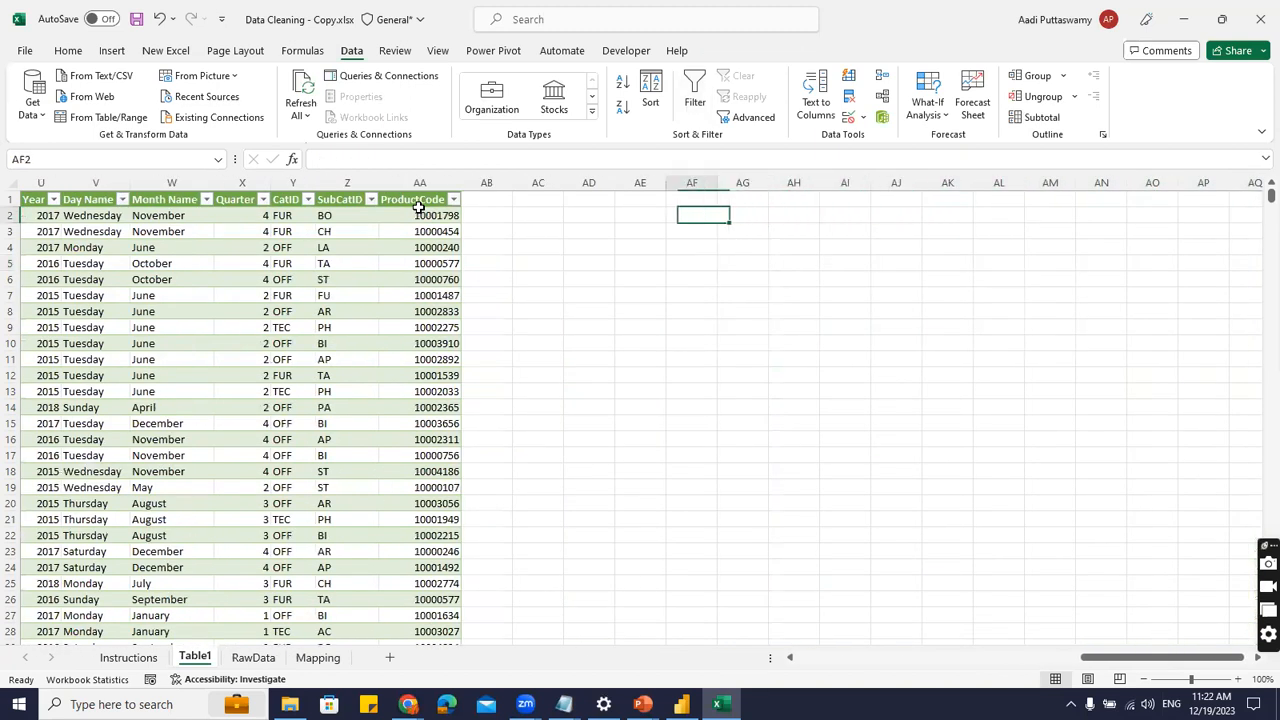
In cell AB2, enter an exact-match VLOOKUP of CatID in Mapping!$E$7:$F$9, returning column 2.
key("Right")
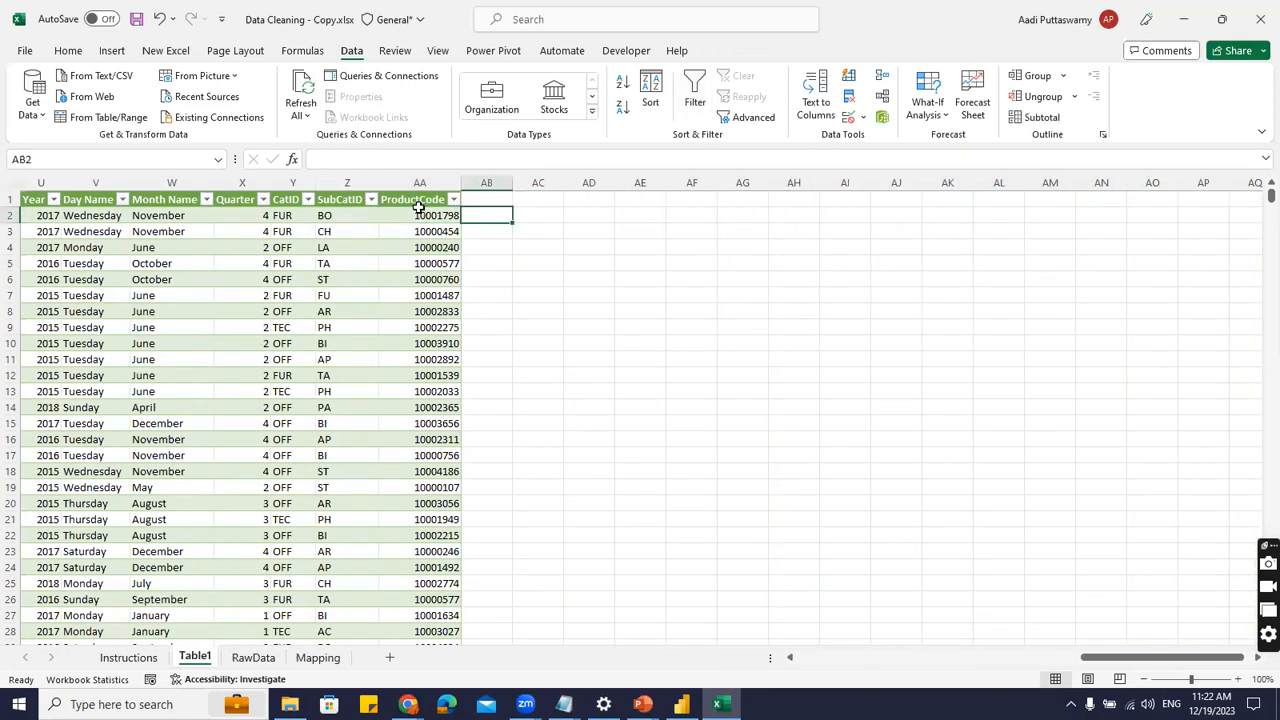
type("=v")
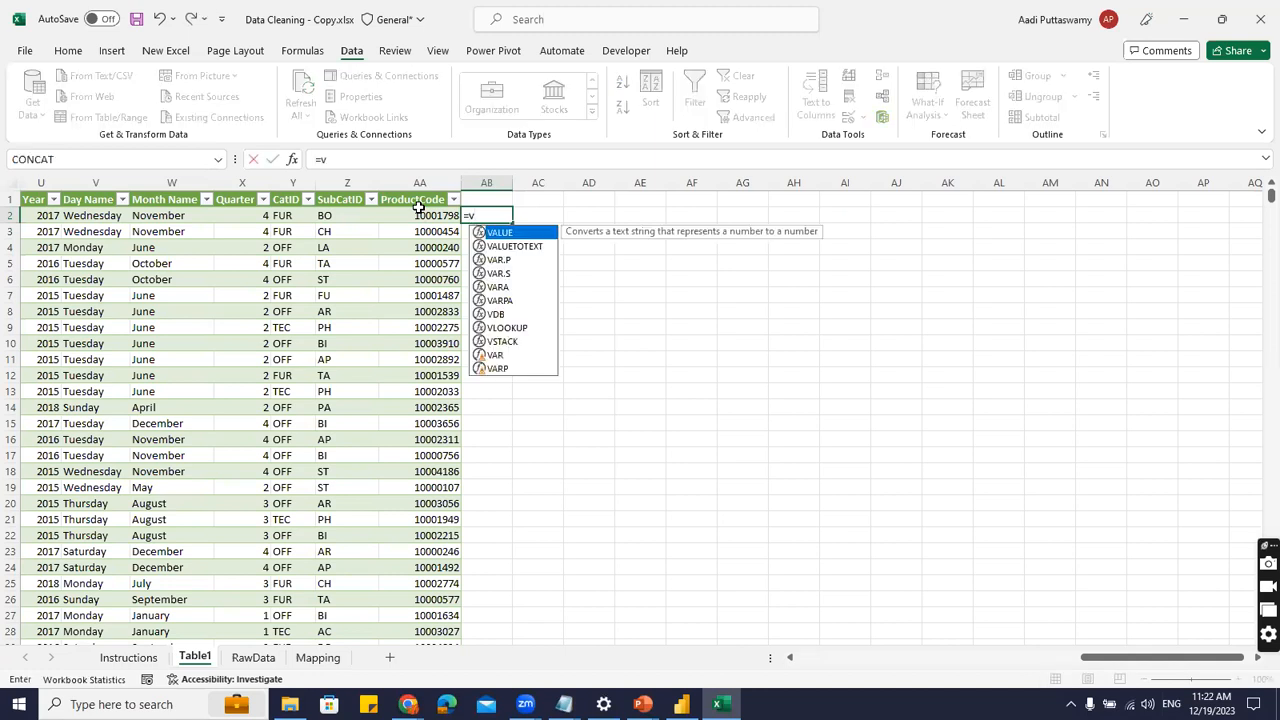
type("lookup")
key("Tab")
key("Left")
key("Left")
key("Left")
type(",")
left_click(314, 657)
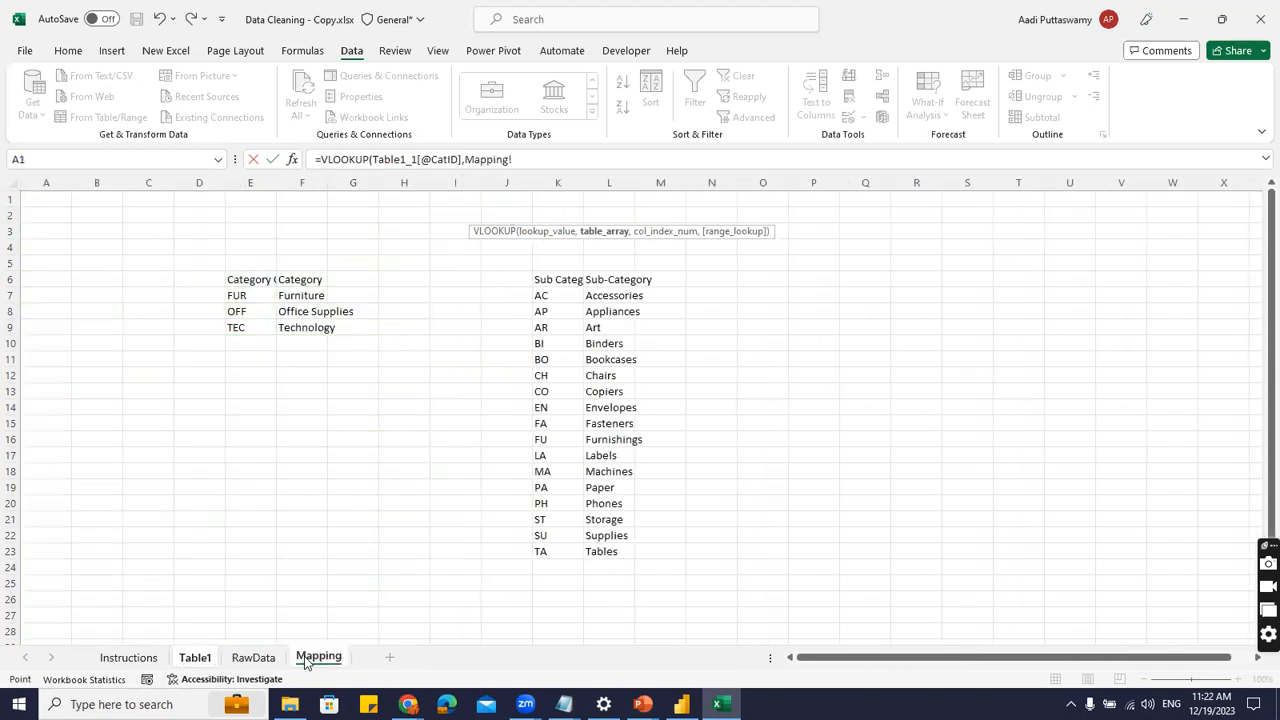
left_click_drag(243, 294, 291, 326)
key("F4")
type(",2,")
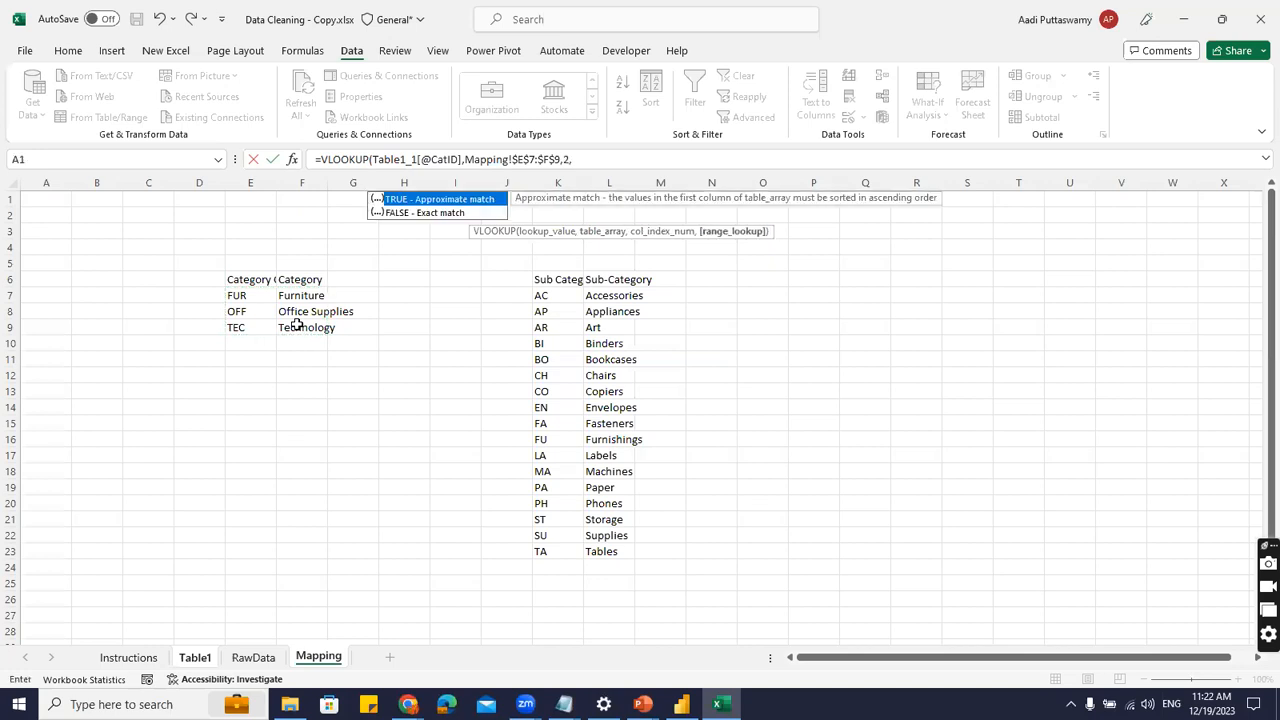
type("0")
key("Return")
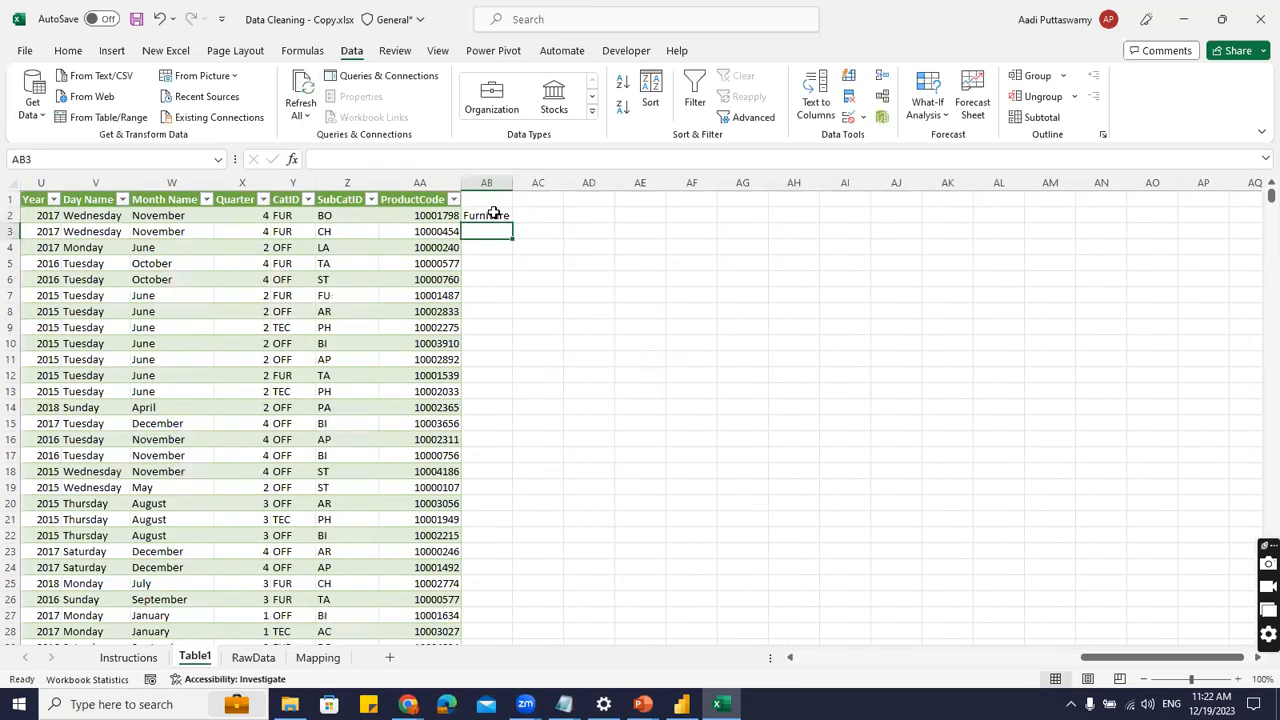
left_click(490, 213)
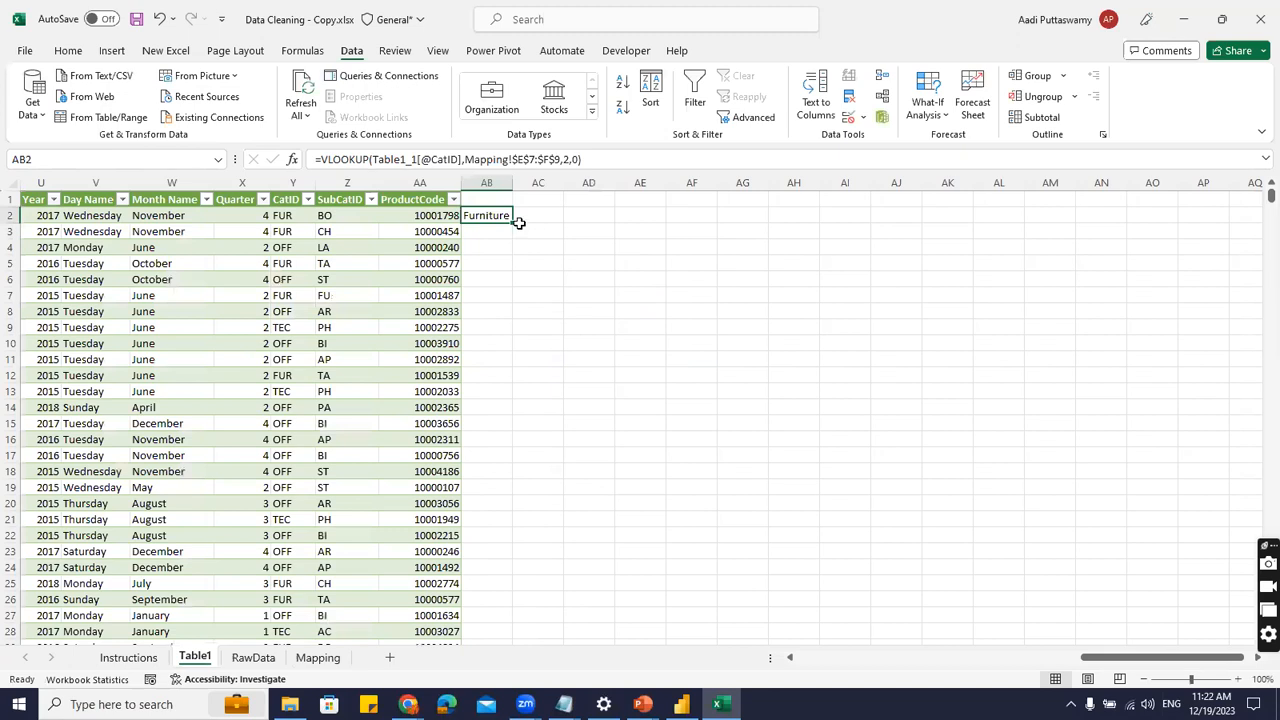
Enter the headers Category in cell AB1 and Sub Category in cell AC1.
left_click(496, 200)
type("Category")
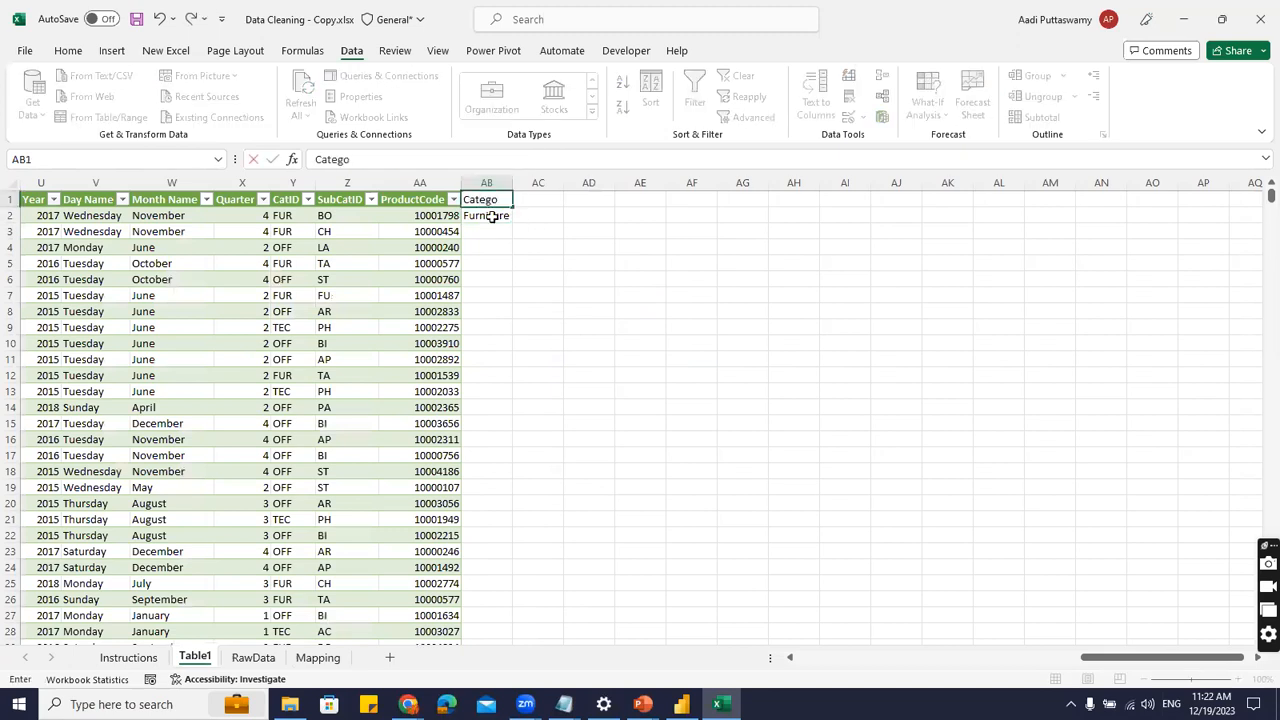
key("Return")
key("Up")
key("Right")
type("Sub Category")
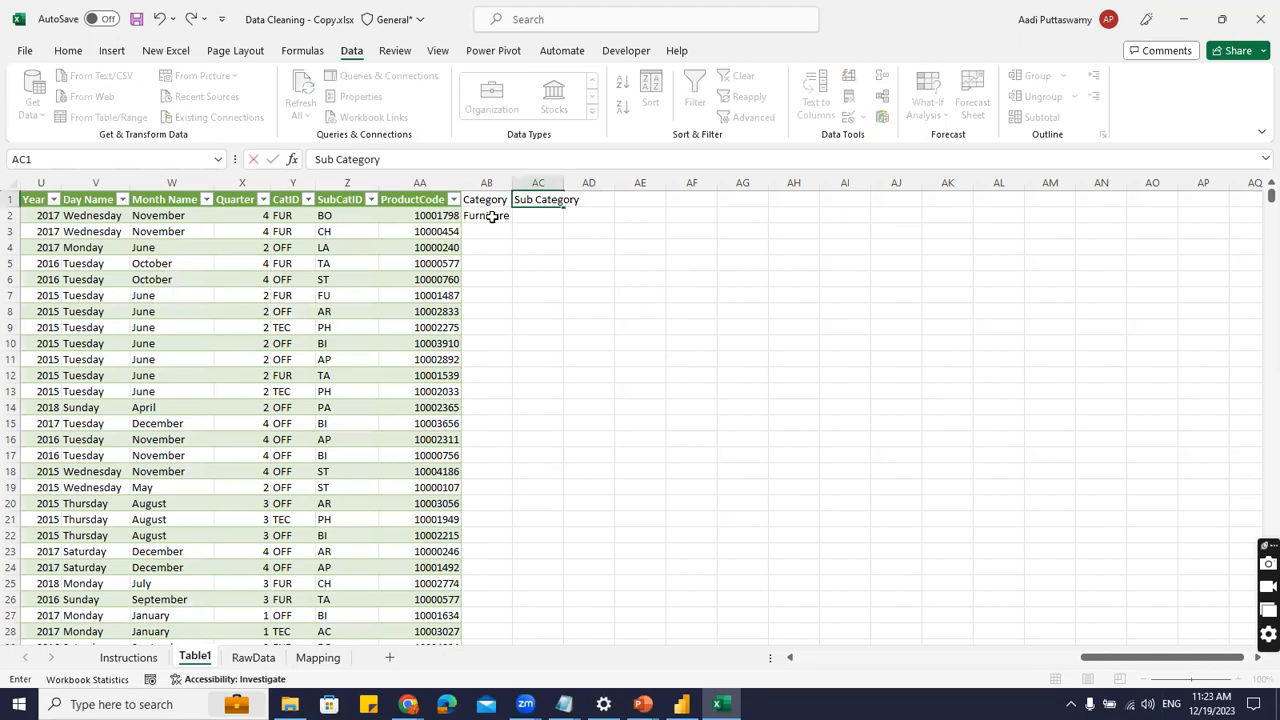
key("Return")
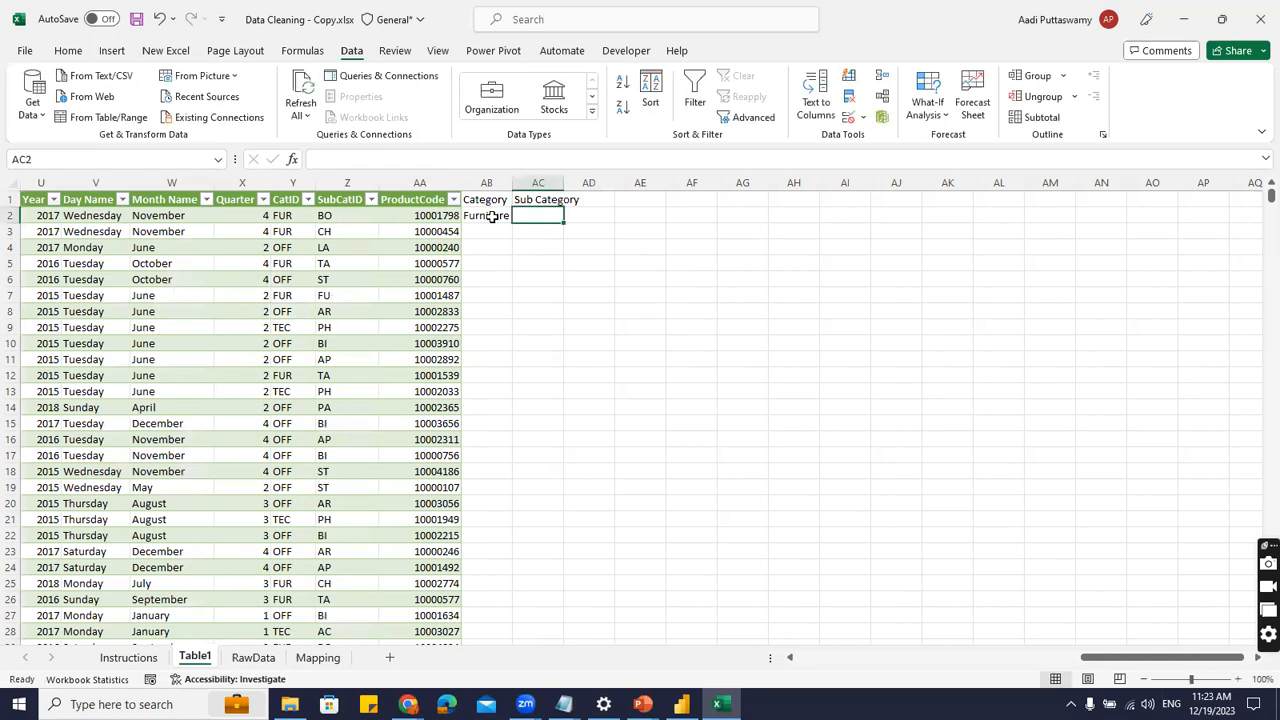
In cell AC2, enter an exact-match VLOOKUP of SubCatID in Mapping!$K$7:$L$23, returning column 2.
type("=vlooku")
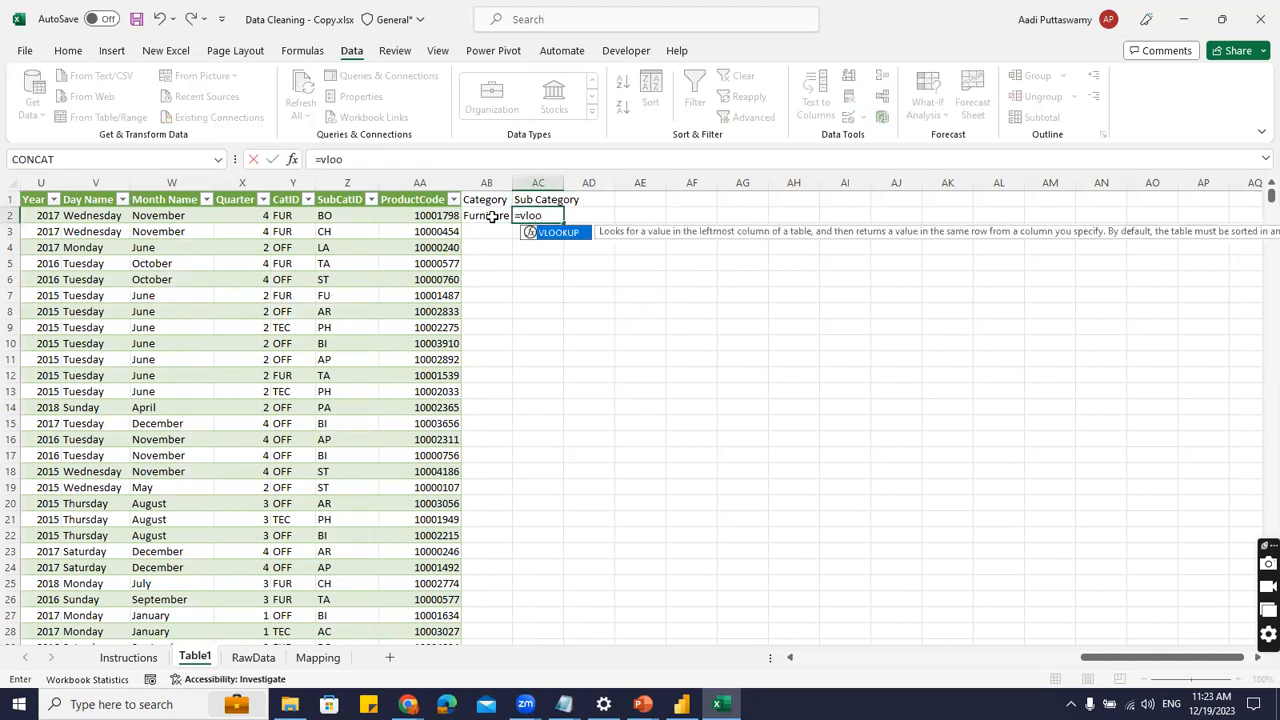
key("Tab")
key("Left")
key("Left")
key("Left")
key("Left")
key("Left")
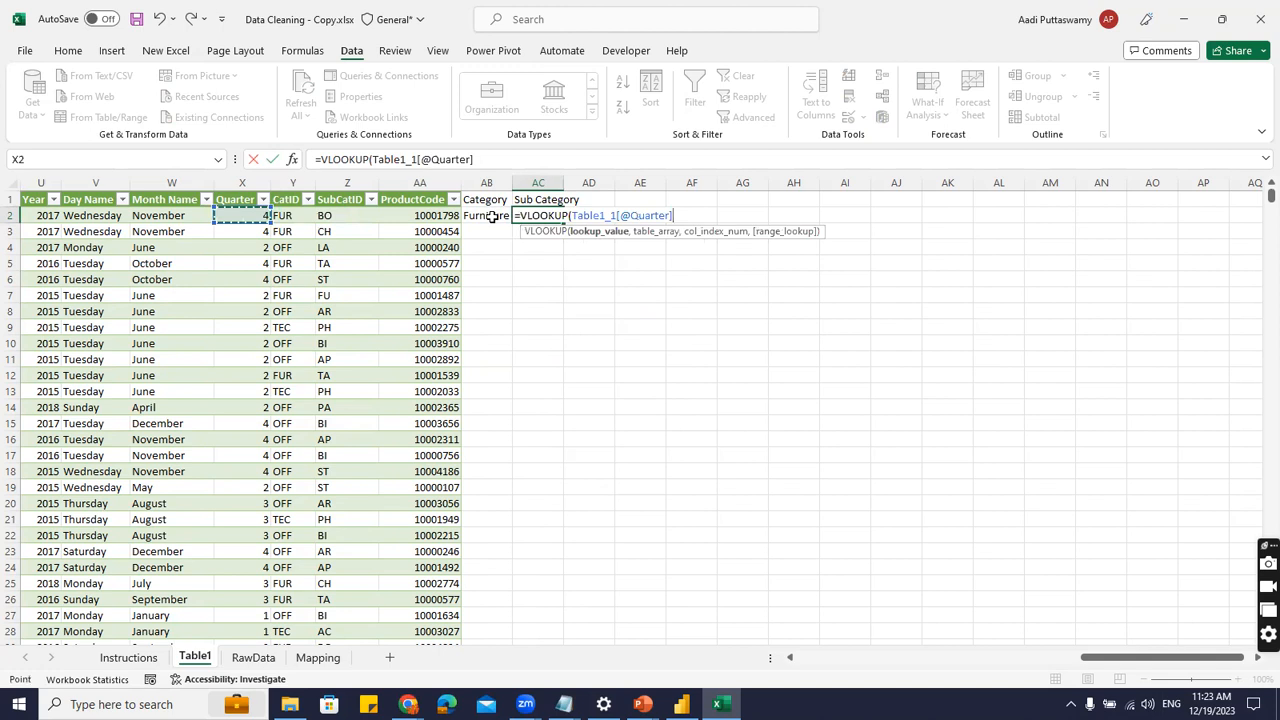
key("Right")
key("Right")
type(",")
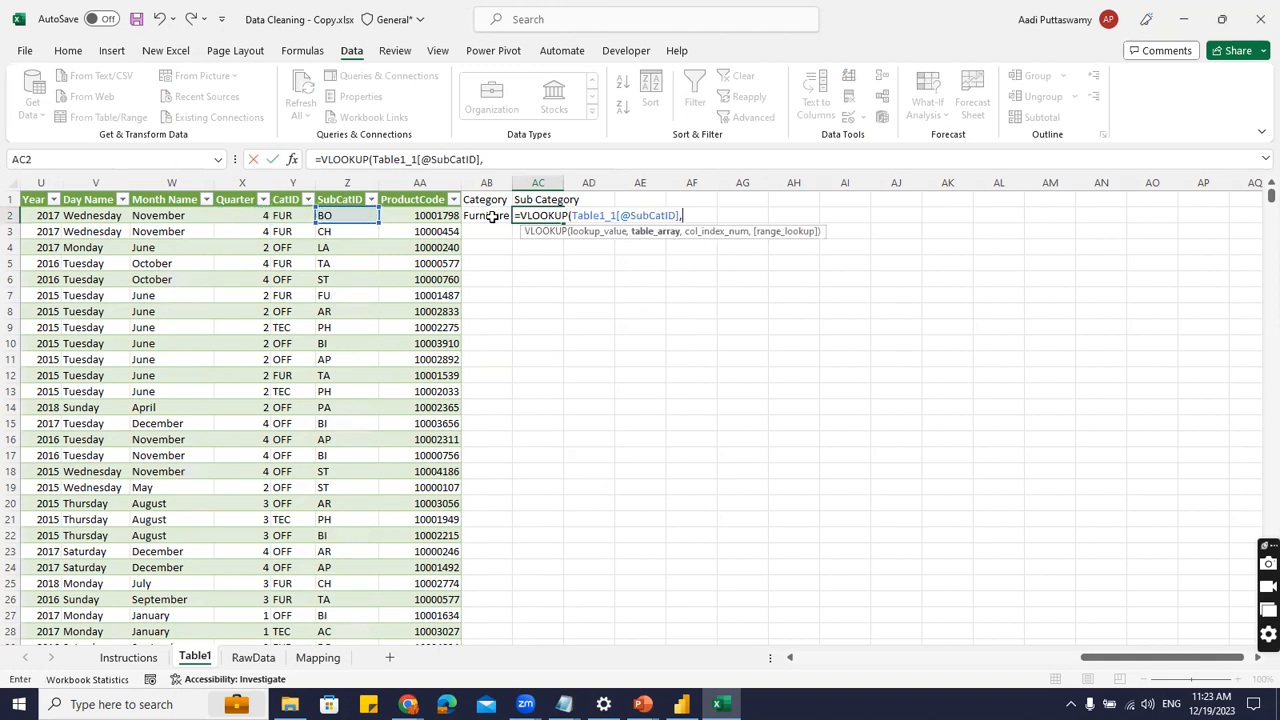
left_click(318, 657)
left_click_drag(543, 295, 619, 551)
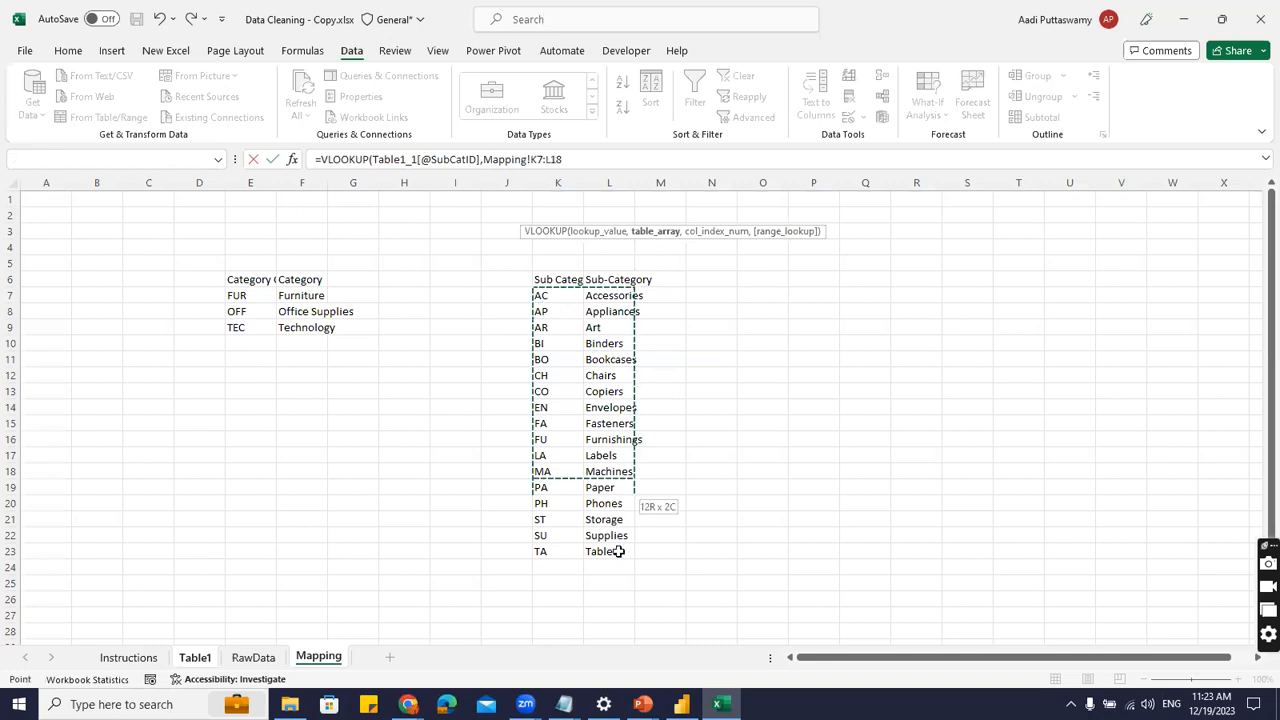
key("F4")
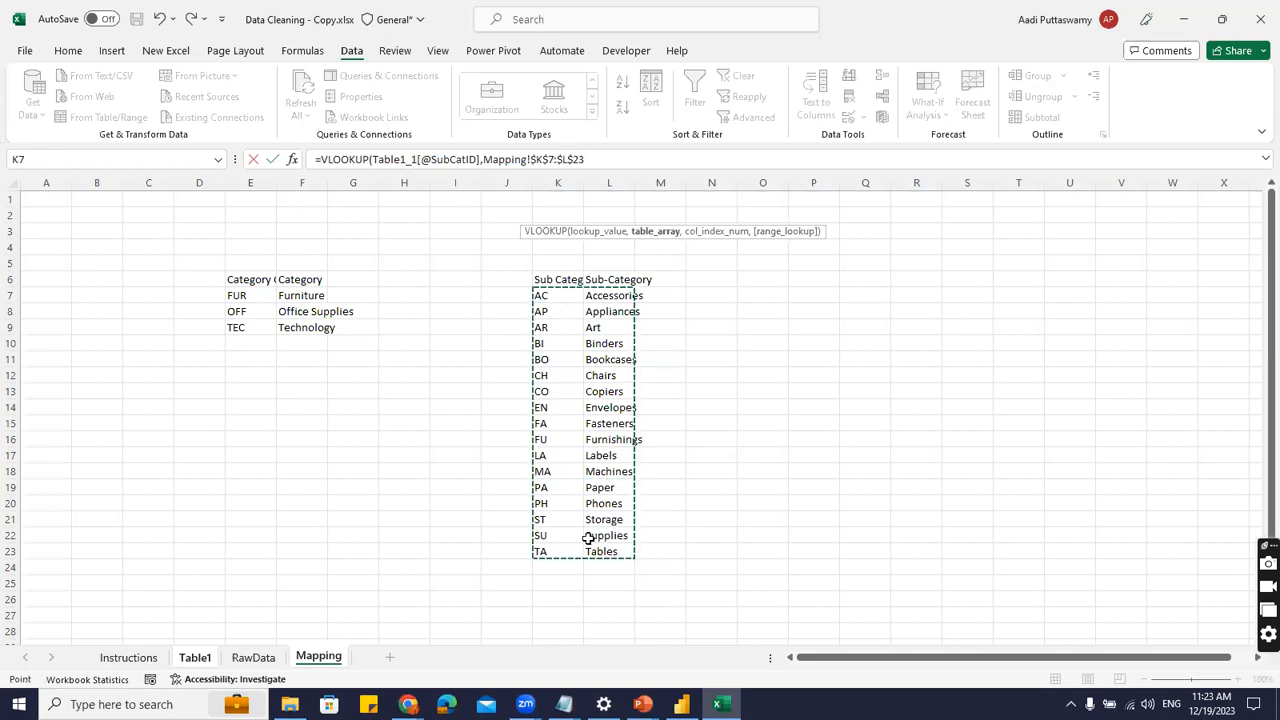
type(",2,0")
key("Return")
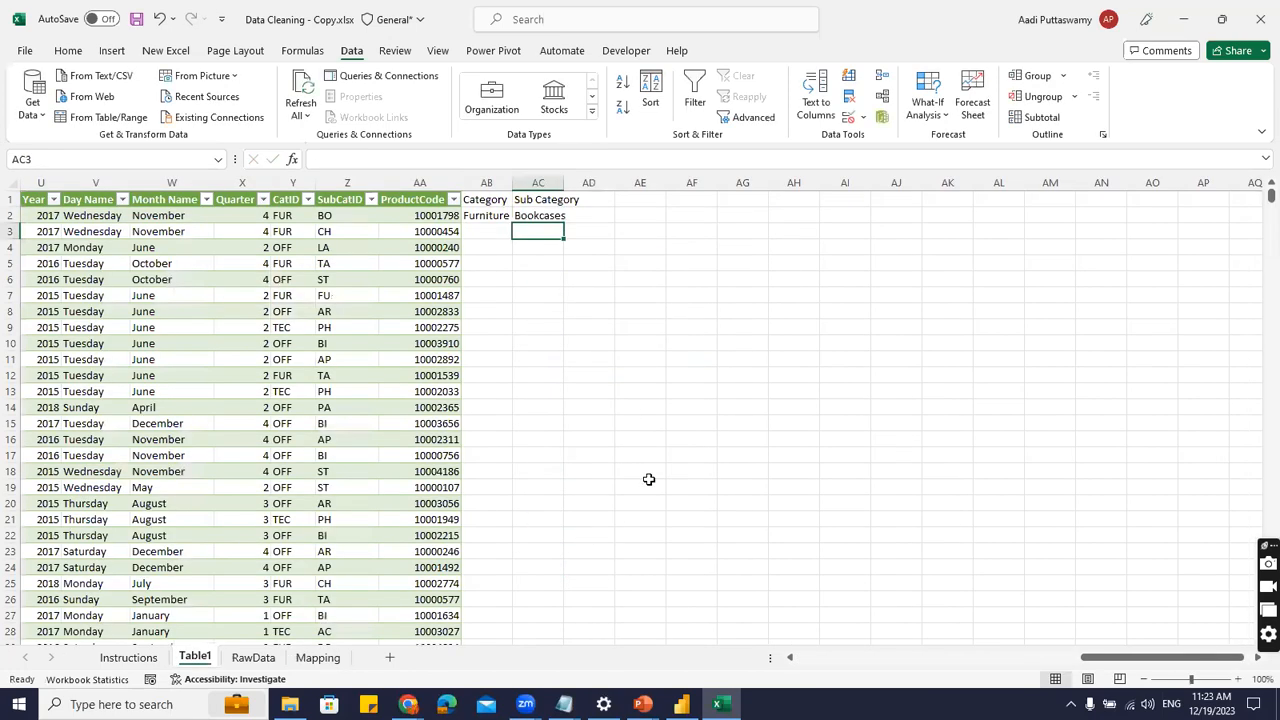
Fill the Category and Sub Category lookup formulas down columns AB and AC to the table's last row, 9995.
left_click(449, 295)
key("ctrl+Down")
key("Right")
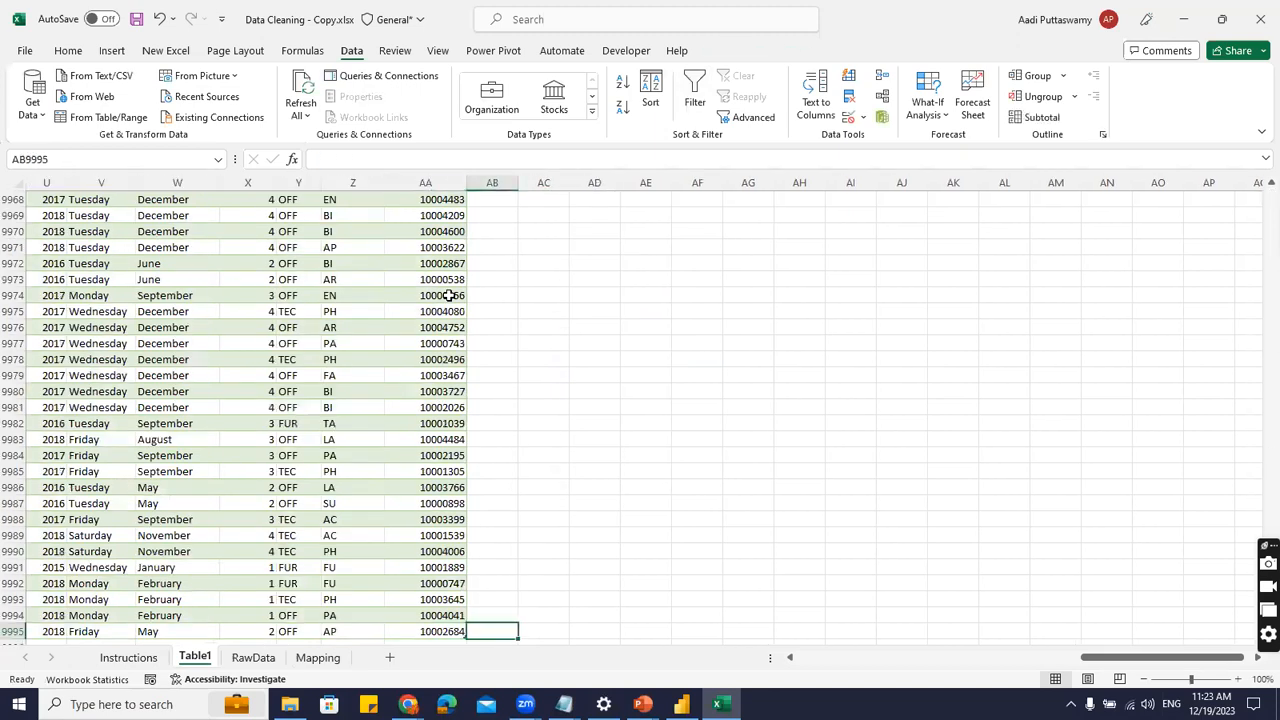
key("ctrl+shift+Up")
key("shift+Right")
key("ctrl+d")
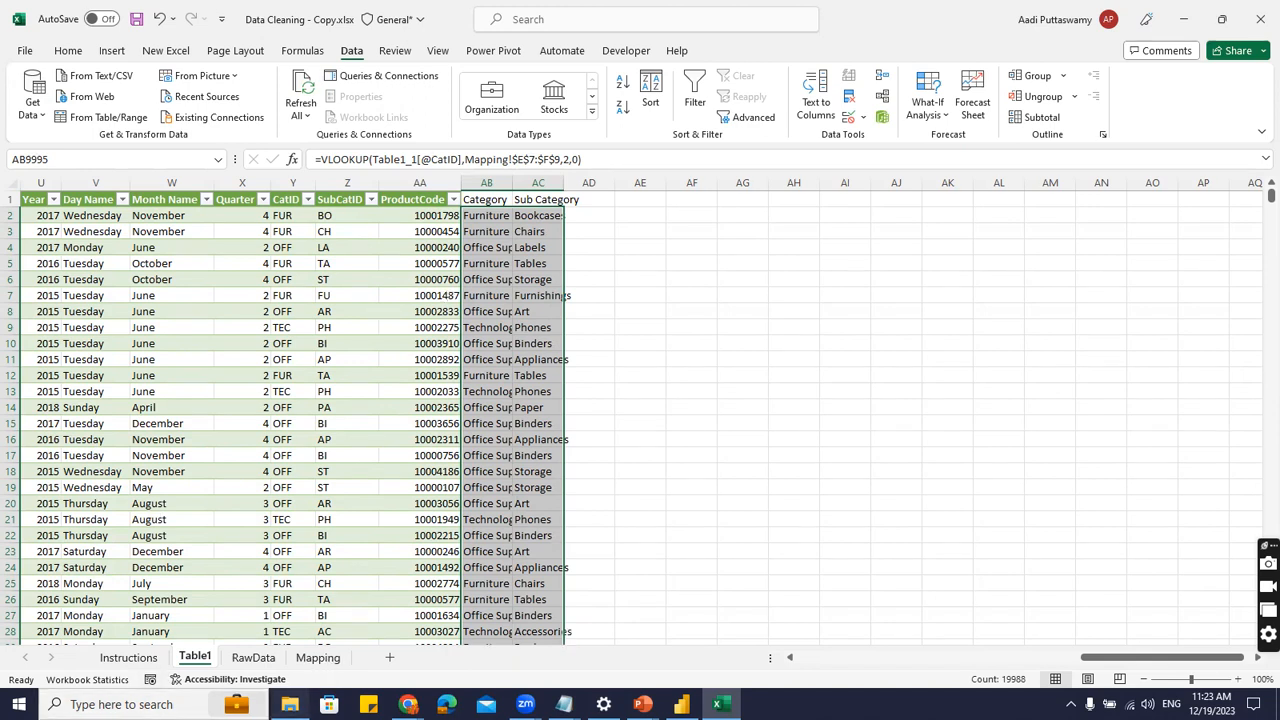
Switch to File Explorer, open the Data for Dashboard folder inside the course's Data folder, and select all its files.
left_click(289, 704)
left_click(317, 220)
key("alt+Up")
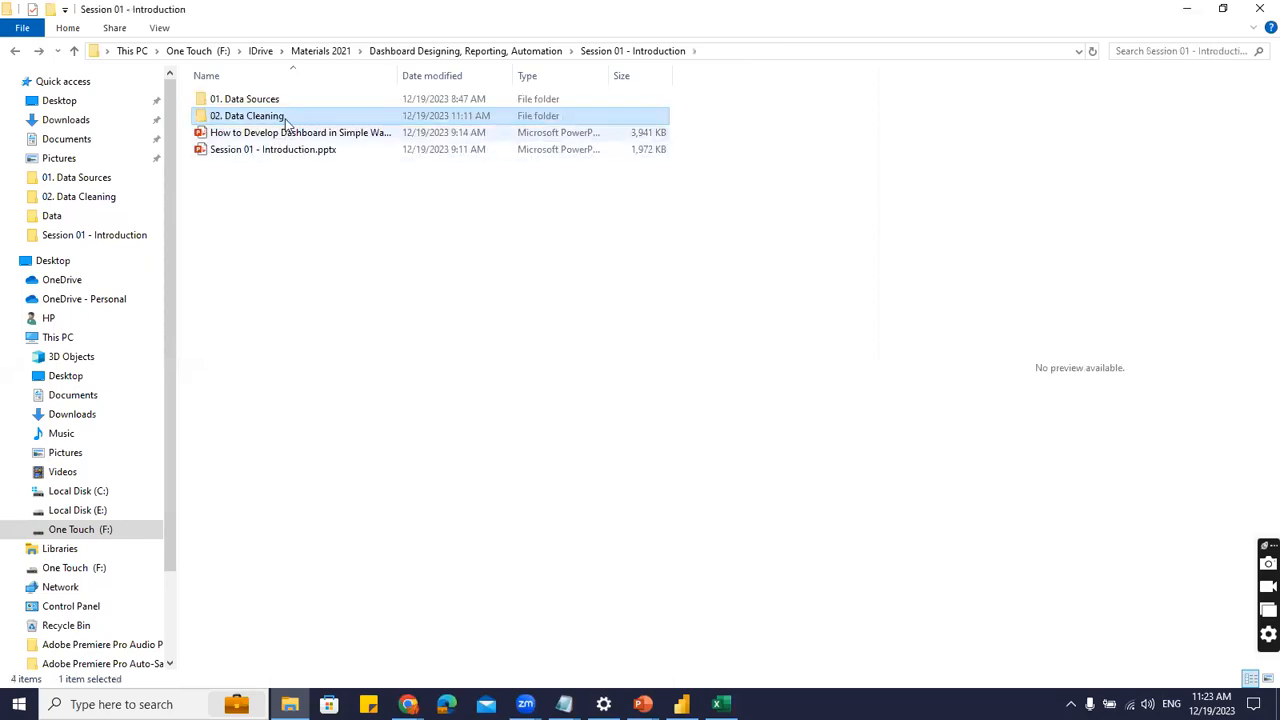
left_click(514, 52)
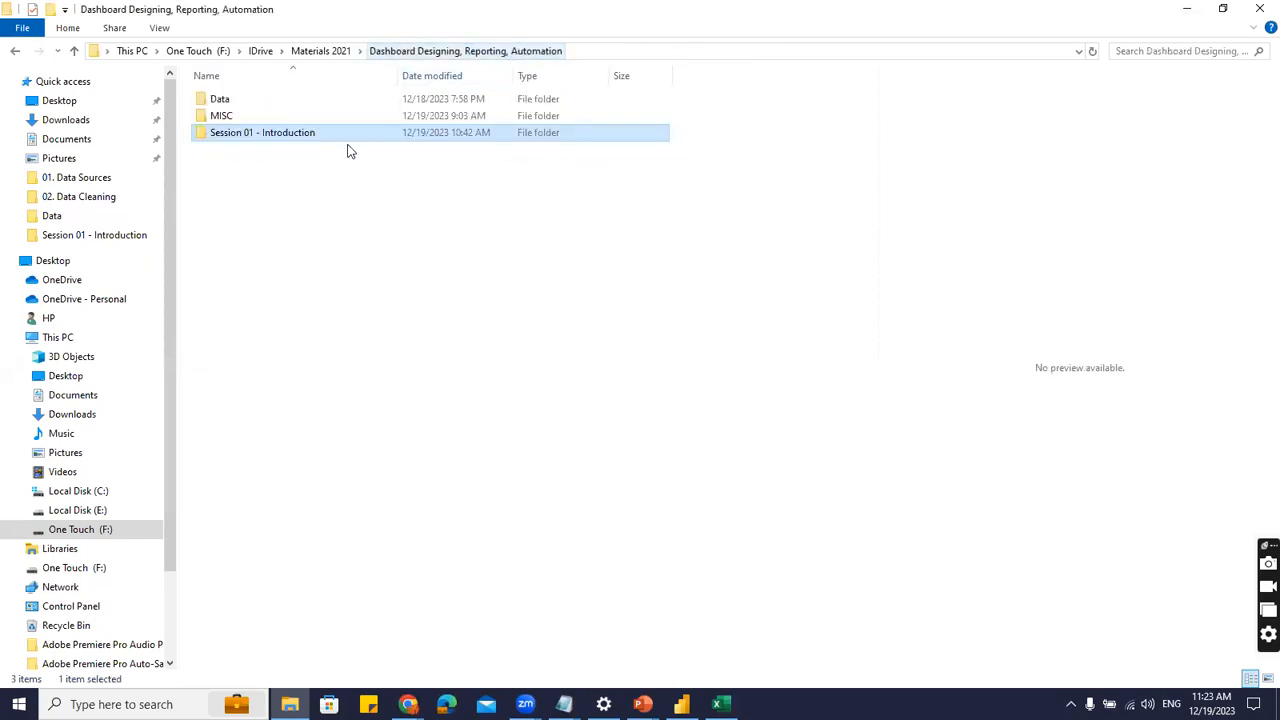
double_click(220, 99)
double_click(257, 102)
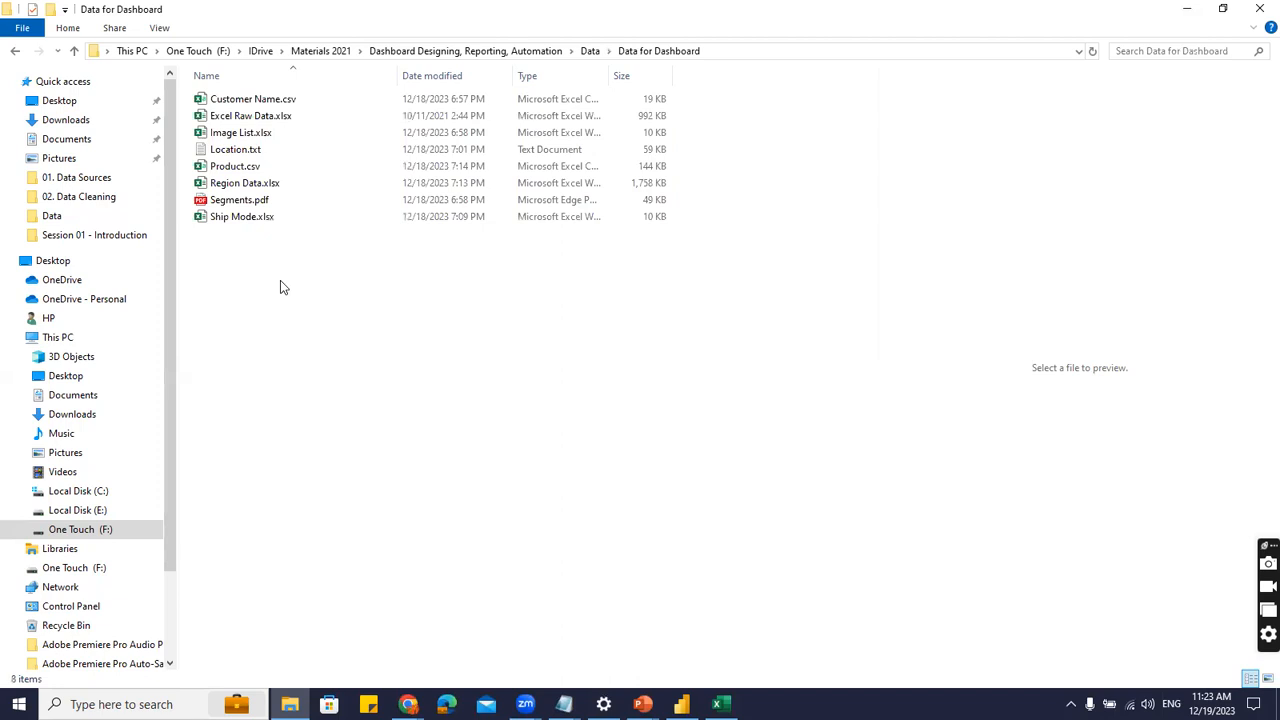
left_click_drag(373, 302, 192, 88)
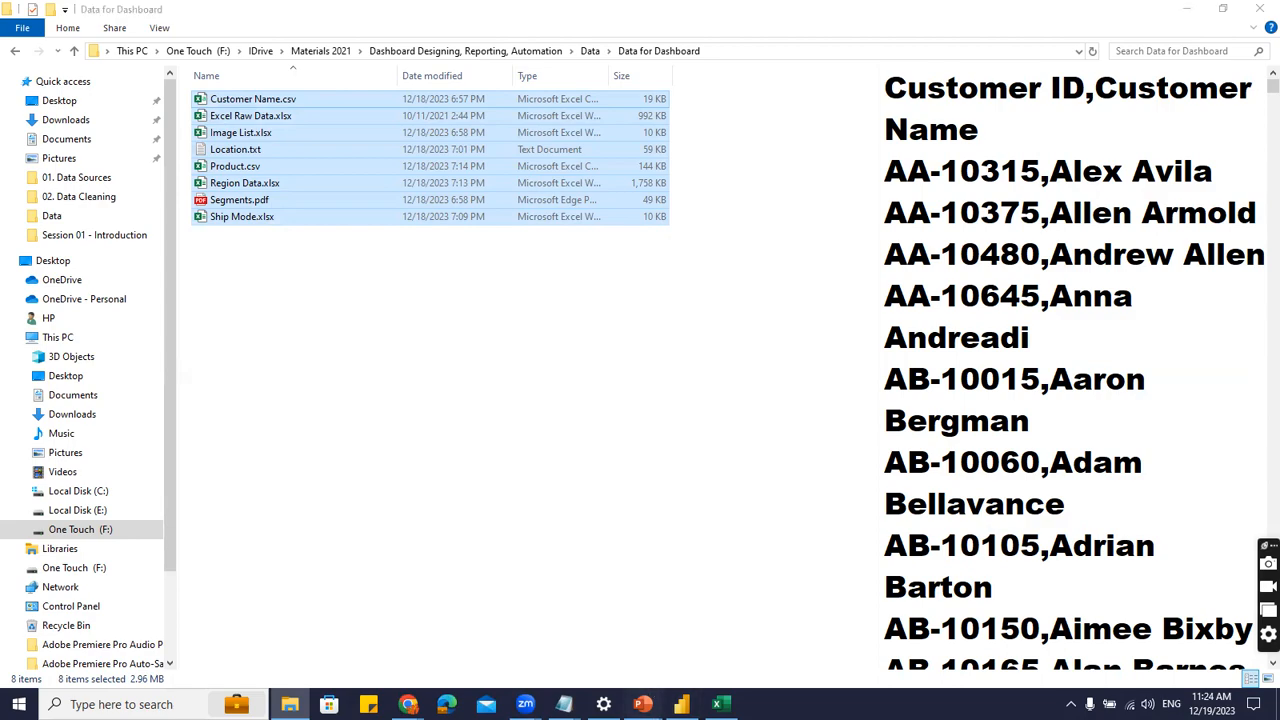
Switch to the PowerPoint slide show and advance from the Data Cleaning slide to the Join Our Community slide.
mouse_move(642, 704)
left_click(713, 621)
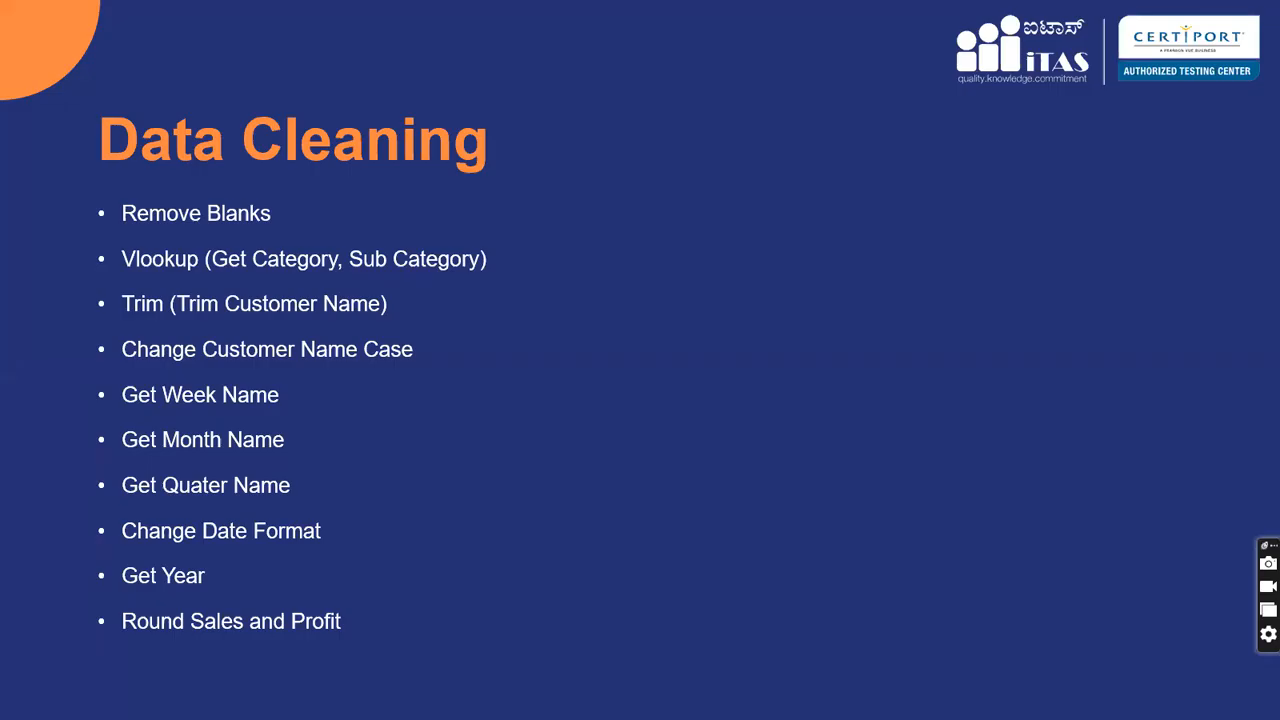
key("Right")
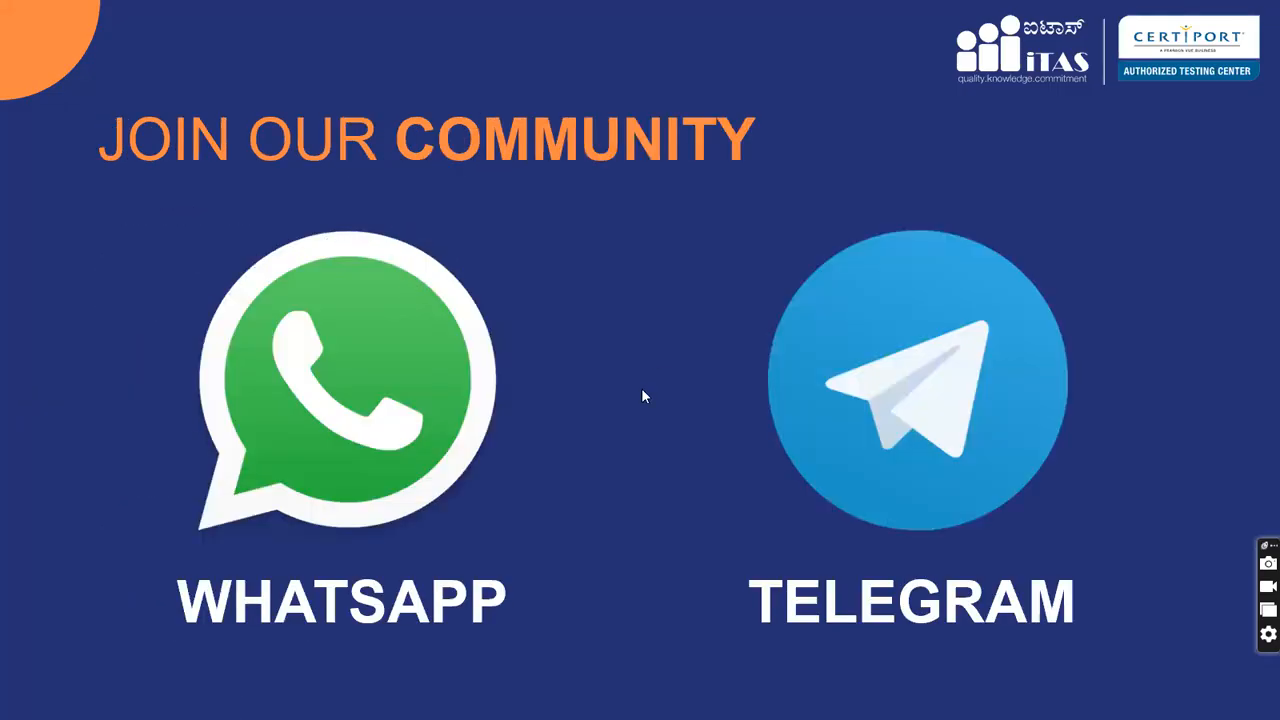